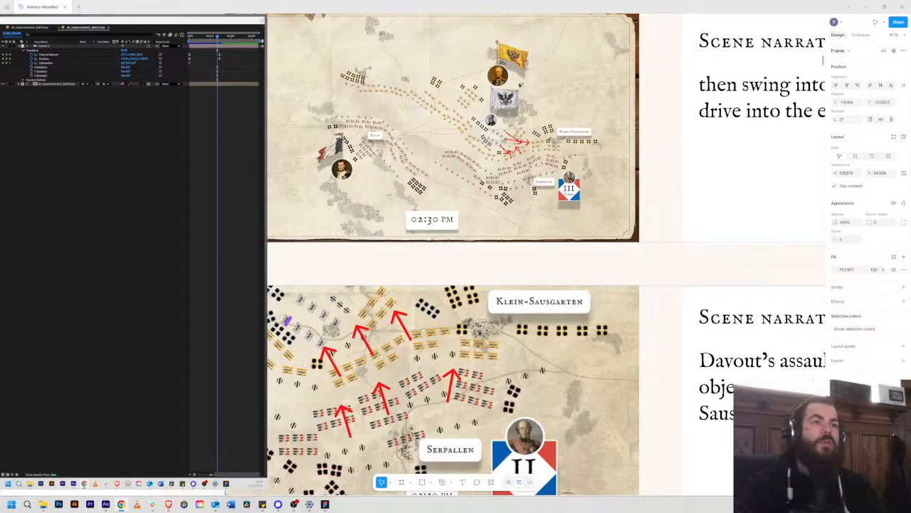
Step: Examine the troop positions and attack arrows on the storyboard maps for scenes 66 and 67
{"action": "scroll", "coordinate": [538, 65], "scroll_direction": "up", "scroll_amount": 5}
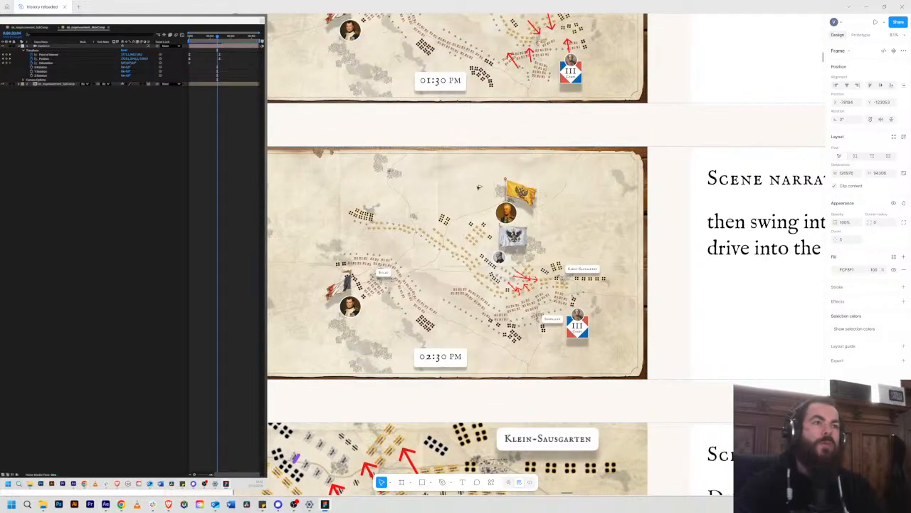
{"action": "scroll", "coordinate": [548, 196], "scroll_direction": "up", "scroll_amount": 3}
{"action": "scroll", "coordinate": [529, 224], "scroll_direction": "up", "scroll_amount": 4, "text": "ctrl"}
{"action": "scroll", "coordinate": [529, 224], "scroll_direction": "right", "scroll_amount": 2}
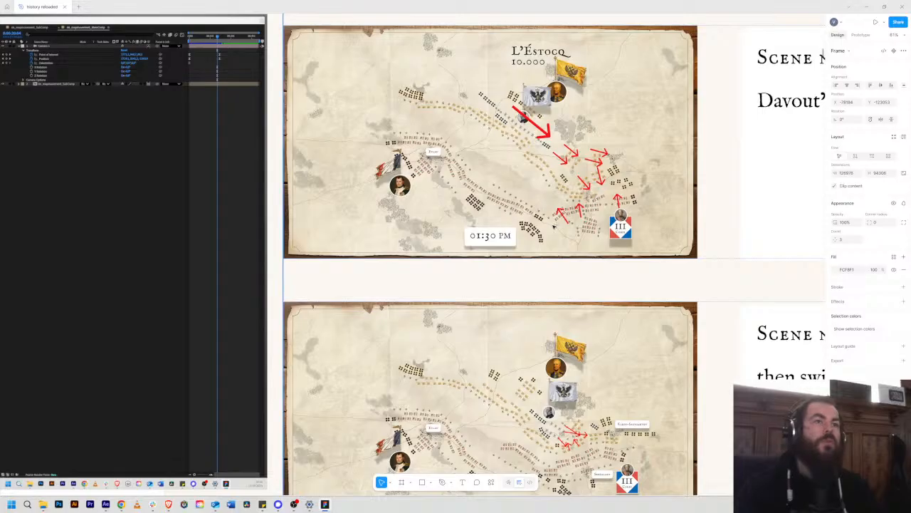
{"action": "scroll", "coordinate": [575, 262], "scroll_direction": "down", "scroll_amount": 5}
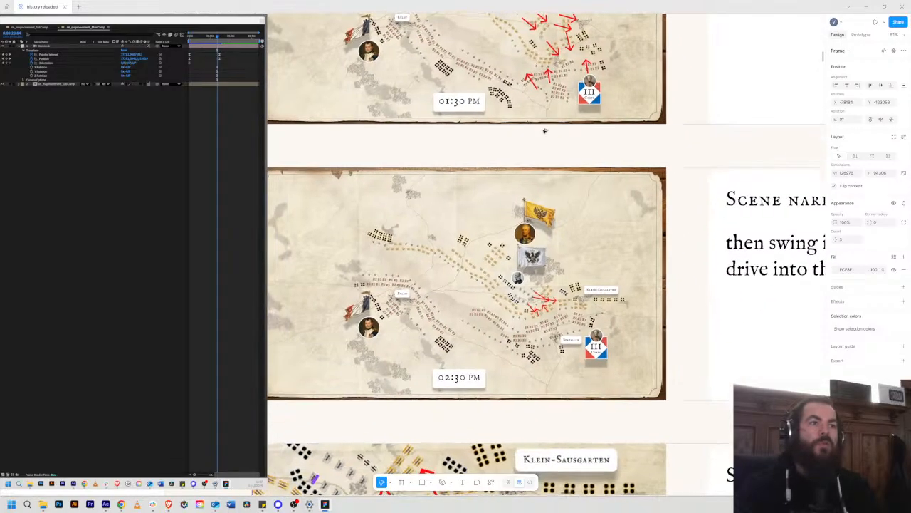
{"action": "scroll", "coordinate": [551, 173], "scroll_direction": "down", "scroll_amount": 4}
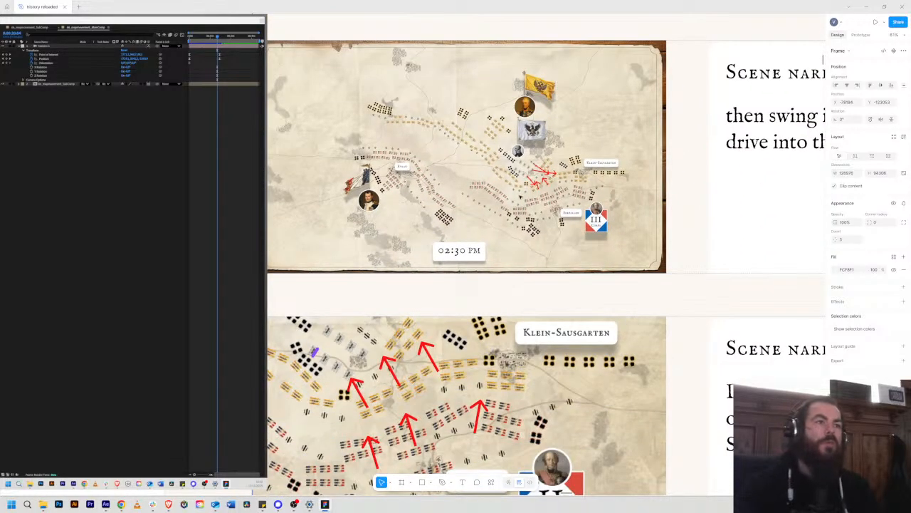
{"action": "scroll", "coordinate": [519, 201], "scroll_direction": "down", "scroll_amount": 6}
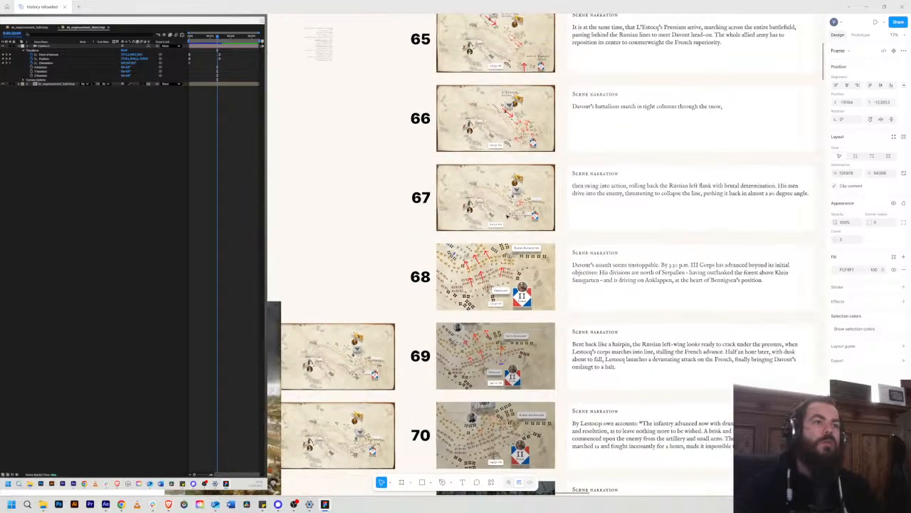
{"action": "scroll", "coordinate": [504, 166], "scroll_direction": "up", "scroll_amount": 5}
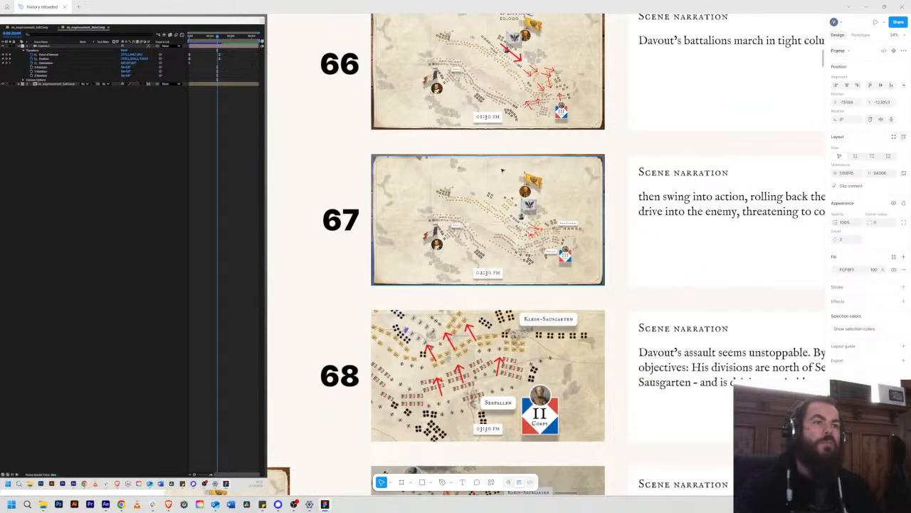
{"action": "scroll", "coordinate": [506, 197], "scroll_direction": "up", "scroll_amount": 2}
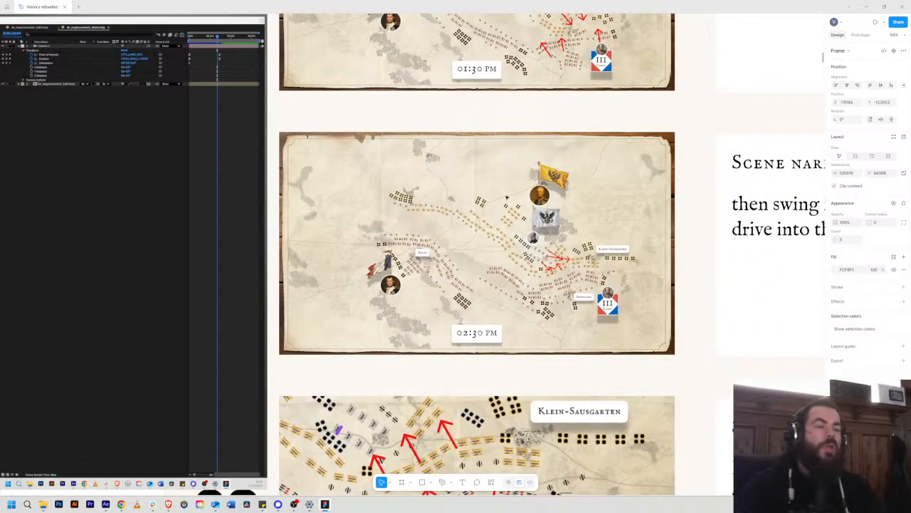
{"action": "left_click_drag", "start_coordinate": [510, 162], "coordinate": [525, 261]}
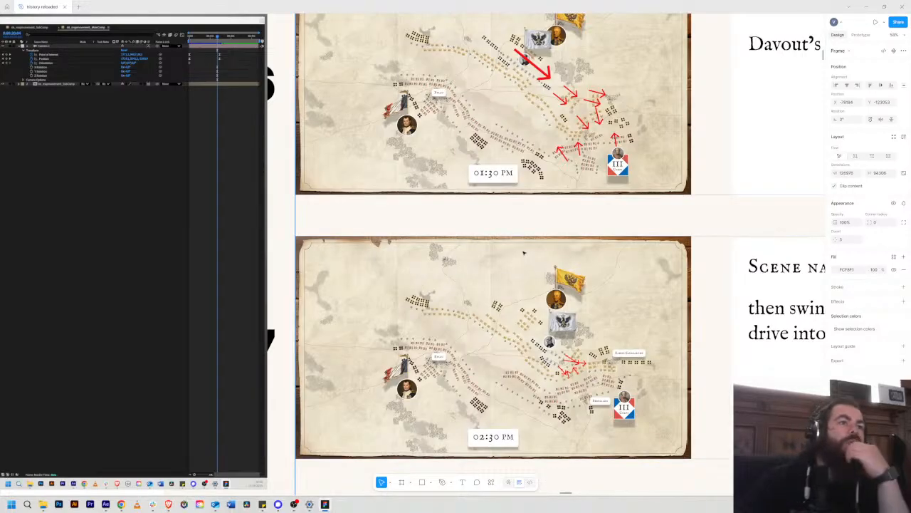
{"action": "scroll", "coordinate": [521, 249], "scroll_direction": "down", "scroll_amount": 5}
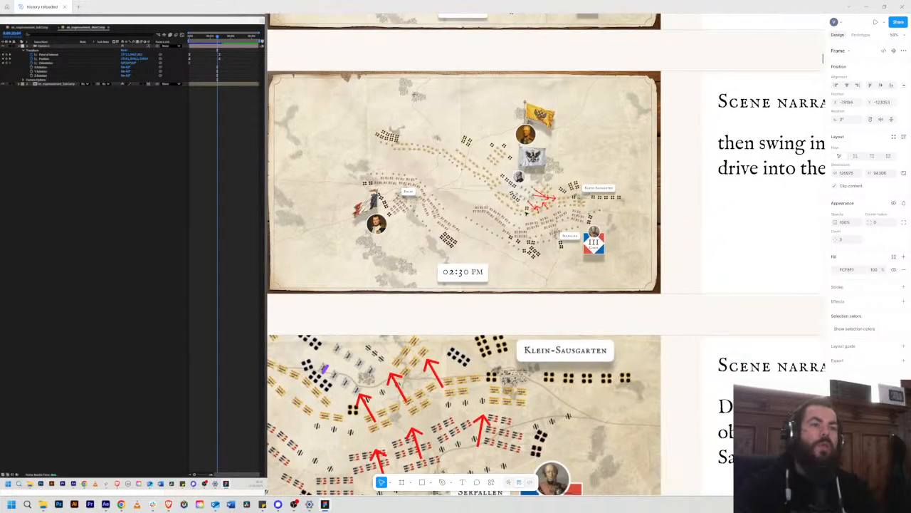
{"action": "scroll", "coordinate": [550, 222], "scroll_direction": "up", "scroll_amount": 5}
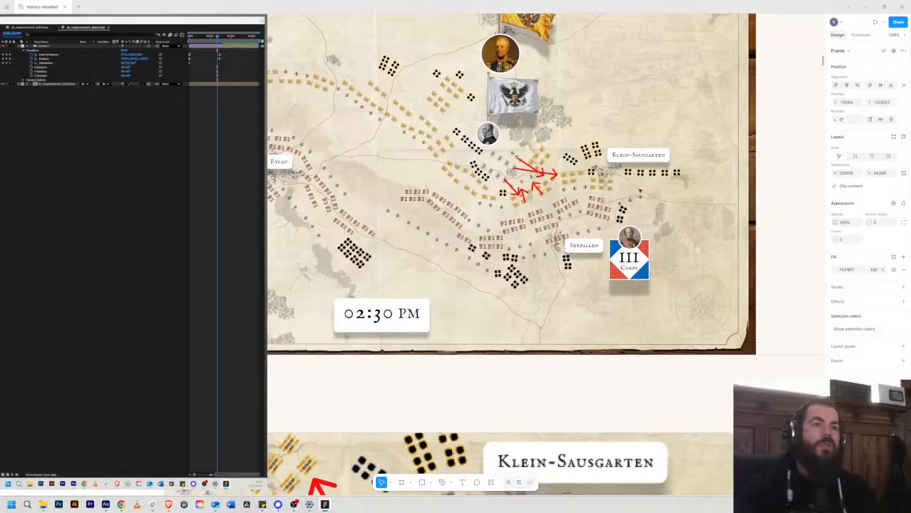
{"action": "scroll", "coordinate": [606, 191], "scroll_direction": "up", "scroll_amount": 5}
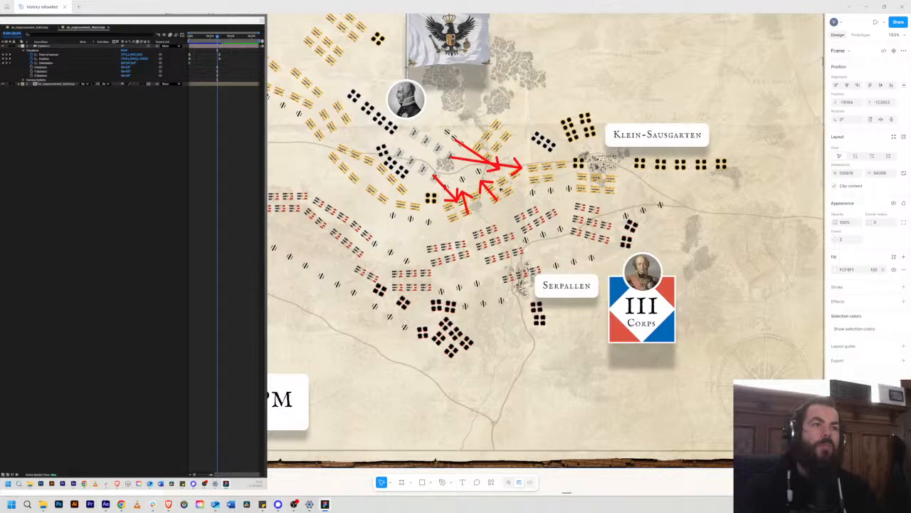
{"action": "left_click_drag", "start_coordinate": [492, 225], "coordinate": [492, 110]}
{"action": "scroll", "coordinate": [496, 179], "scroll_direction": "down", "scroll_amount": 7}
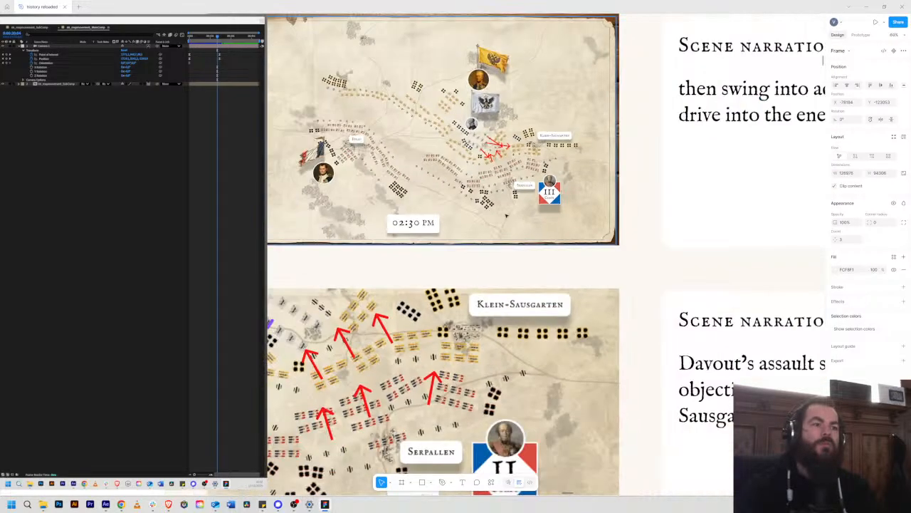
Step: Examine the storyboard maps for scenes 68 to 70, comparing the troop movements from 03:30 PM to 04:30 PM
{"action": "left_click_drag", "start_coordinate": [462, 225], "coordinate": [583, 156]}
{"action": "left_click_drag", "start_coordinate": [534, 285], "coordinate": [572, 200]}
{"action": "scroll", "coordinate": [571, 201], "scroll_direction": "right", "scroll_amount": 4}
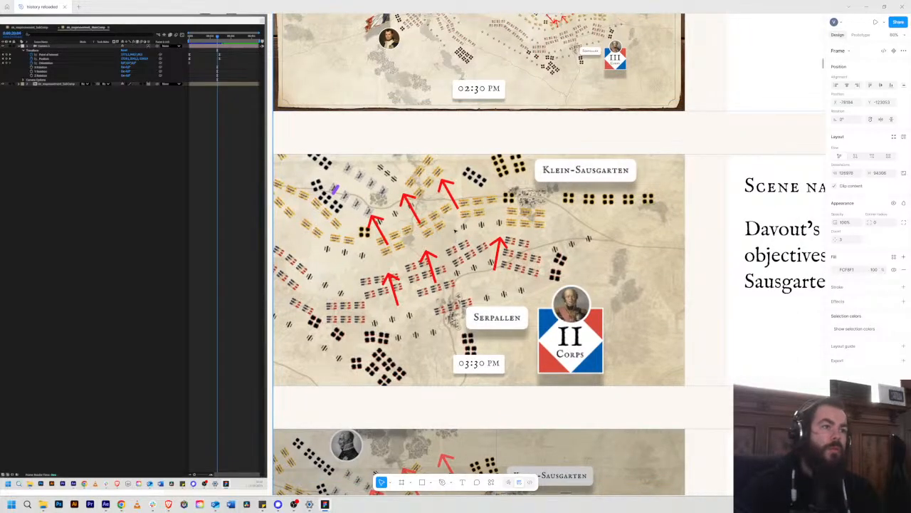
{"action": "left_click_drag", "start_coordinate": [454, 229], "coordinate": [568, 246]}
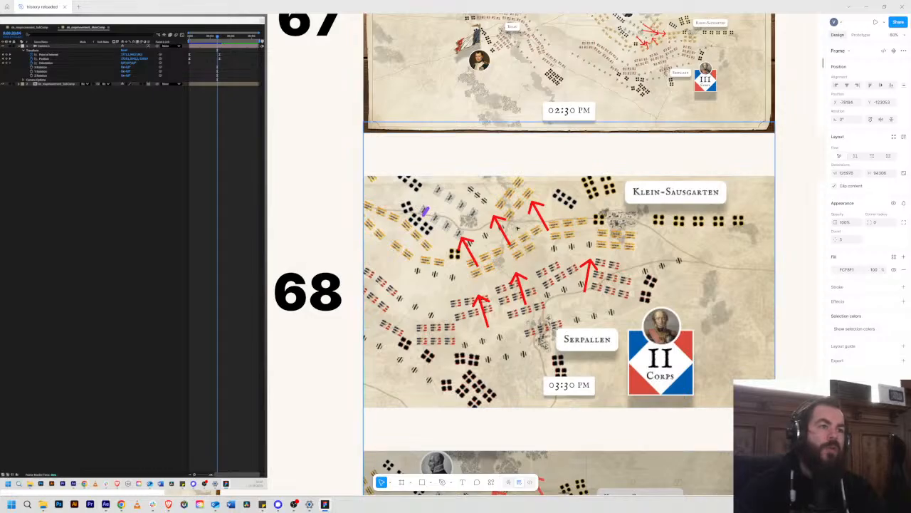
{"action": "left_click_drag", "start_coordinate": [534, 251], "coordinate": [509, 235]}
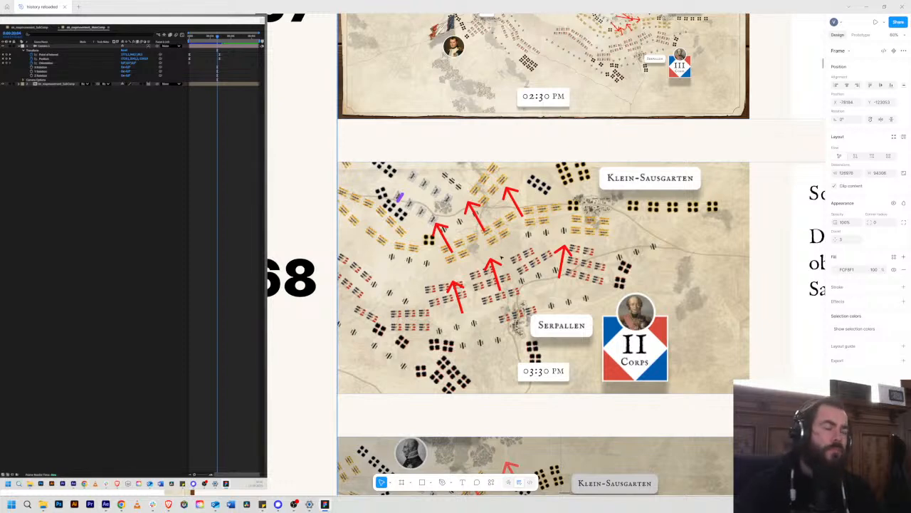
{"action": "left_click_drag", "start_coordinate": [496, 251], "coordinate": [555, 153]}
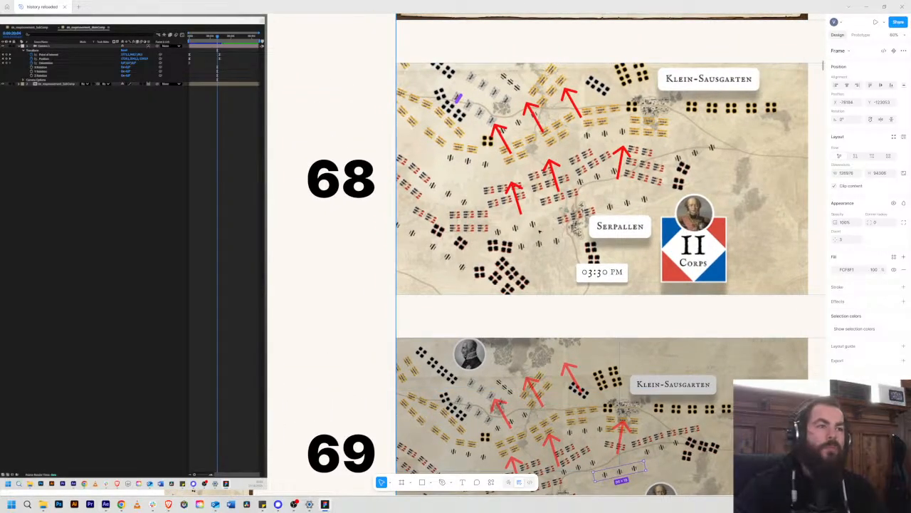
{"action": "scroll", "coordinate": [488, 117], "scroll_direction": "down", "scroll_amount": 5}
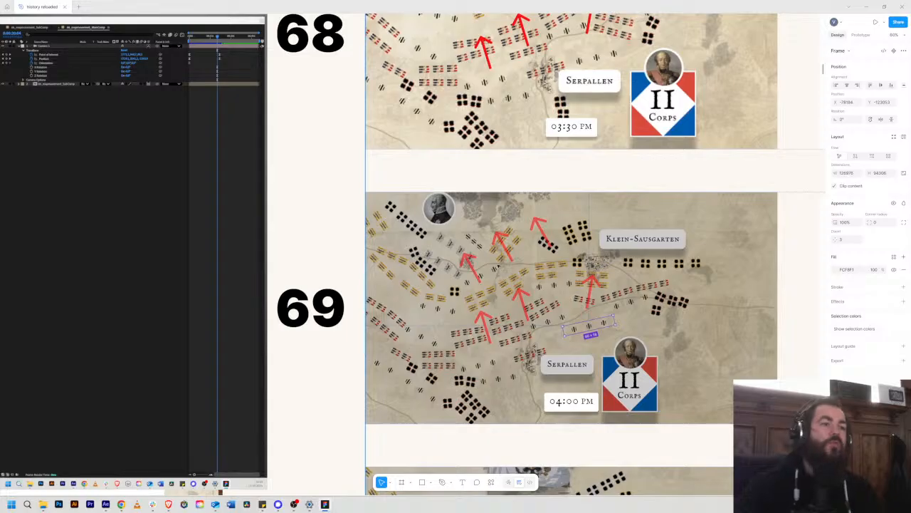
{"action": "left_click_drag", "start_coordinate": [498, 267], "coordinate": [470, 196]}
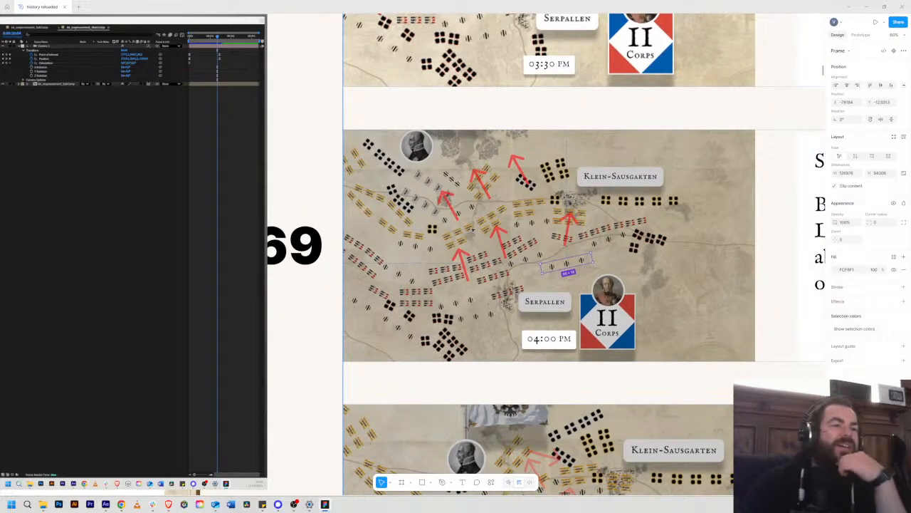
{"action": "scroll", "coordinate": [548, 256], "scroll_direction": "down", "scroll_amount": 8}
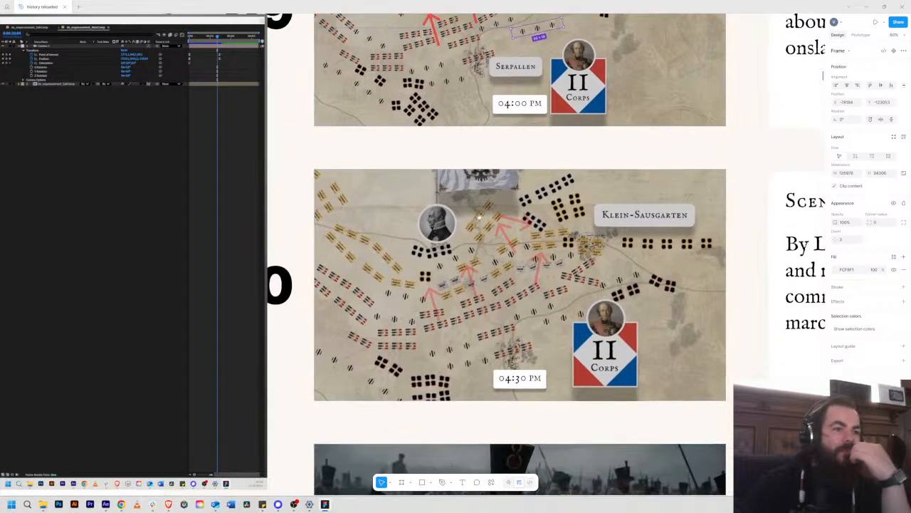
{"action": "scroll", "coordinate": [516, 265], "scroll_direction": "up", "scroll_amount": 15}
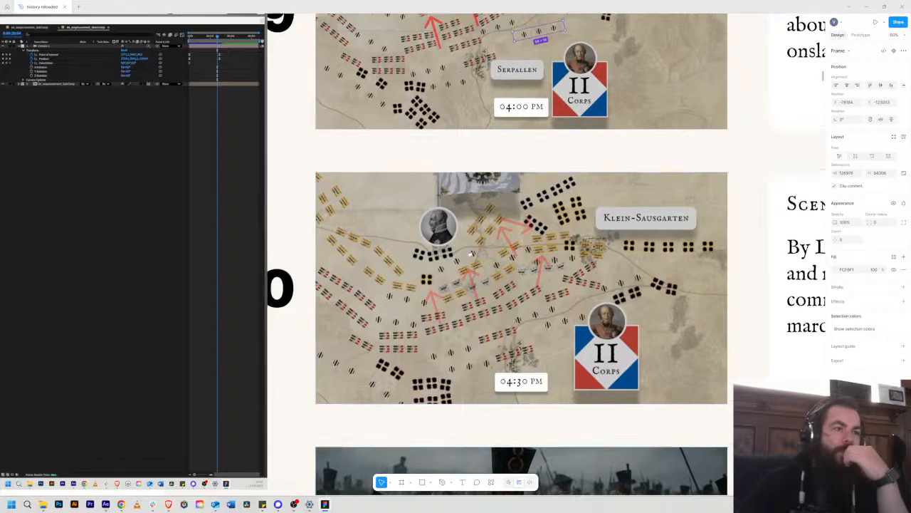
{"action": "scroll", "coordinate": [546, 364], "scroll_direction": "up", "scroll_amount": 2}
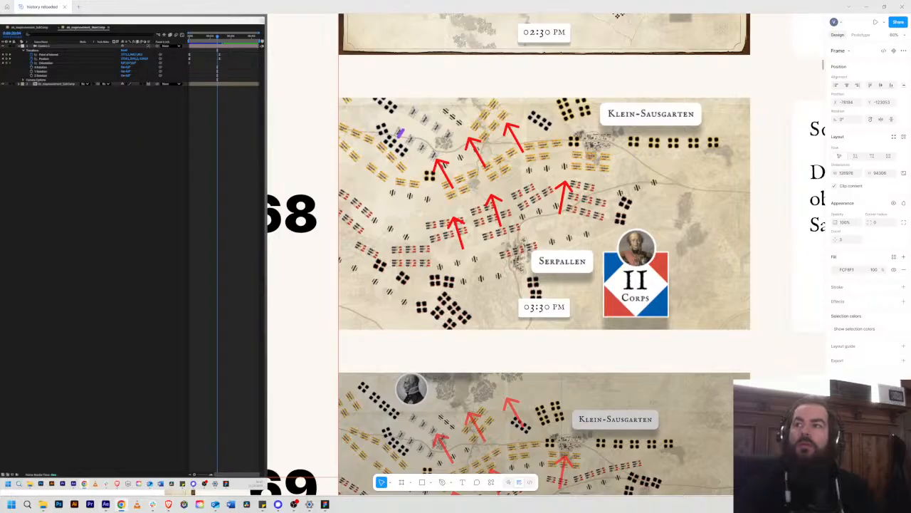
Step: Switch to After Effects and scrub the existing map movement main composition back to about 15 seconds
{"action": "key", "text": "alt+Tab"}
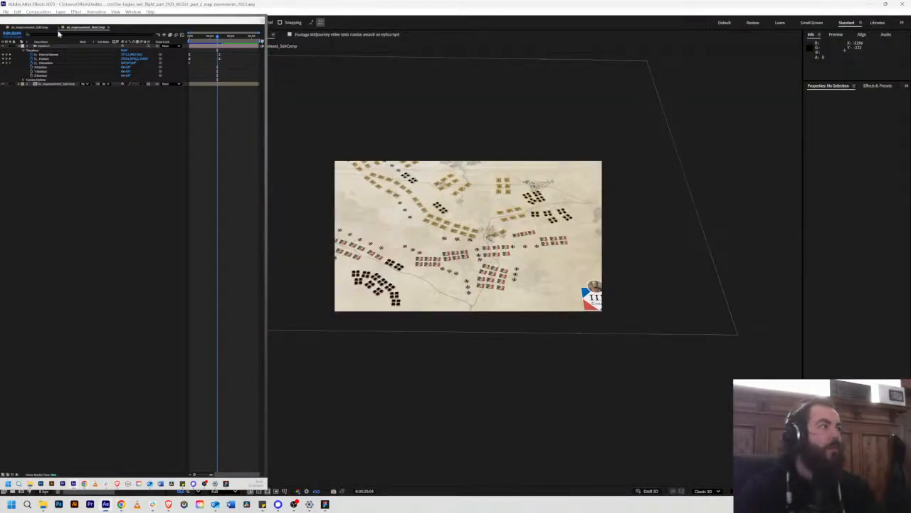
{"action": "mouse_move", "coordinate": [218, 38]}
{"action": "left_mouse_down"}
{"action": "mouse_move", "coordinate": [188, 44]}
{"action": "mouse_move", "coordinate": [208, 47]}
{"action": "mouse_move", "coordinate": [220, 36]}
{"action": "mouse_move", "coordinate": [210, 36]}
{"action": "left_mouse_up"}
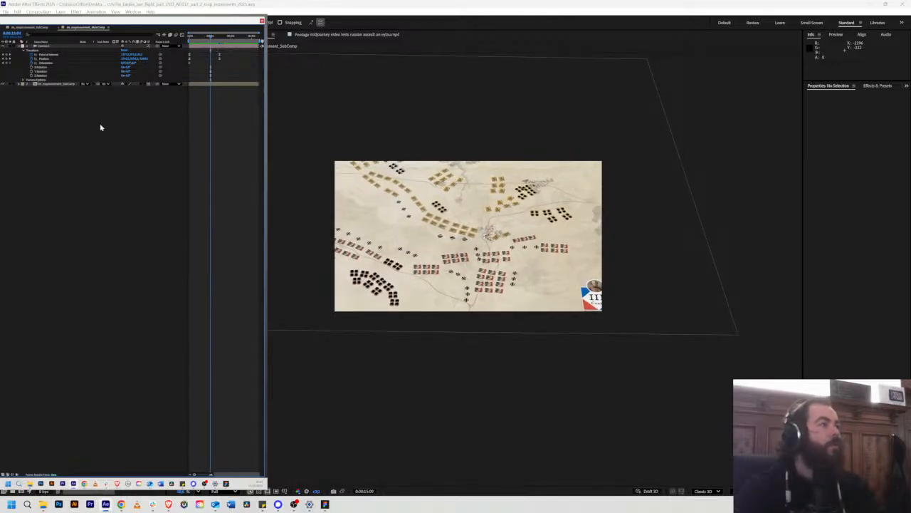
{"action": "left_click", "coordinate": [83, 399]}
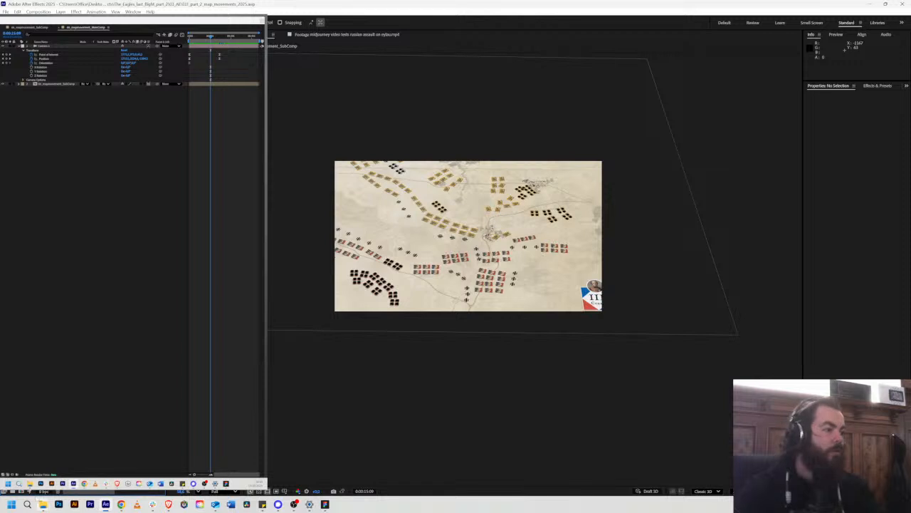
Step: Create a new composition named 68_mapmovement_MainComp with the HD 1920x1080, 25 fps preset
{"action": "left_click", "coordinate": [22, 491]}
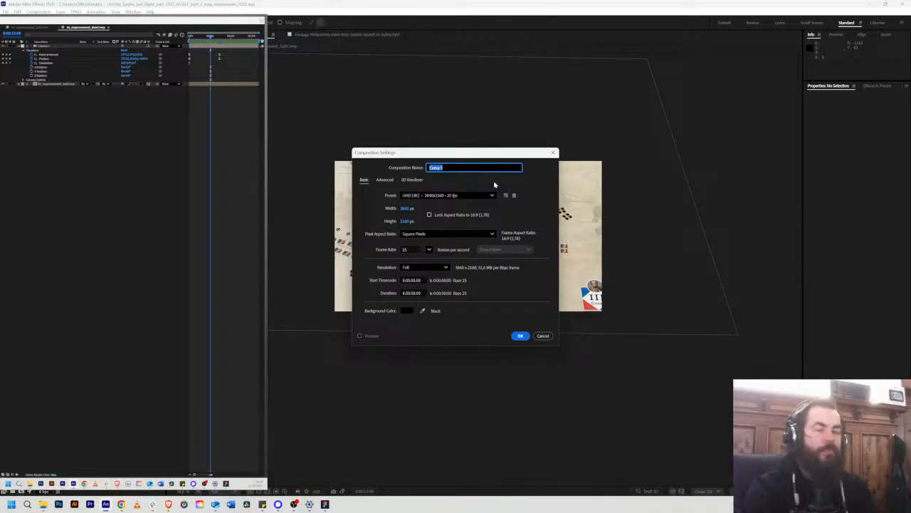
{"action": "key", "text": "alt+Tab"}
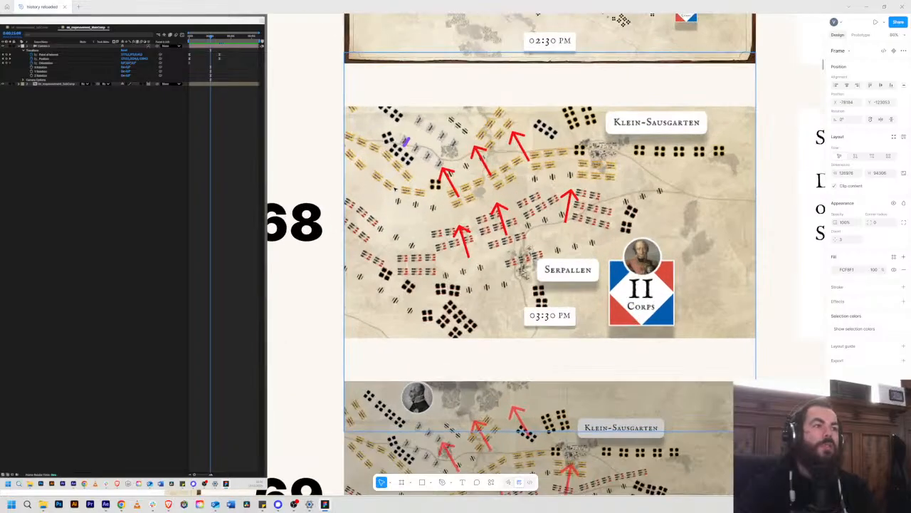
{"action": "key", "text": "alt+Tab"}
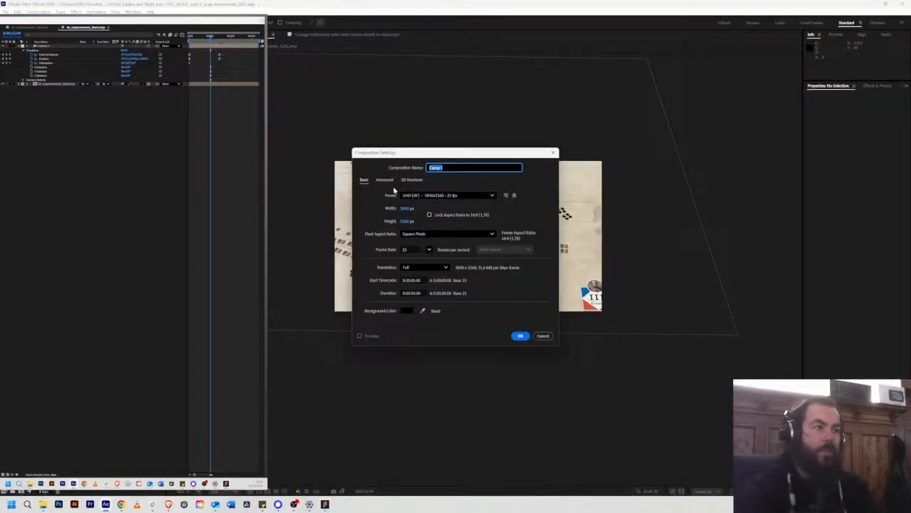
{"action": "type", "text": "ain"}
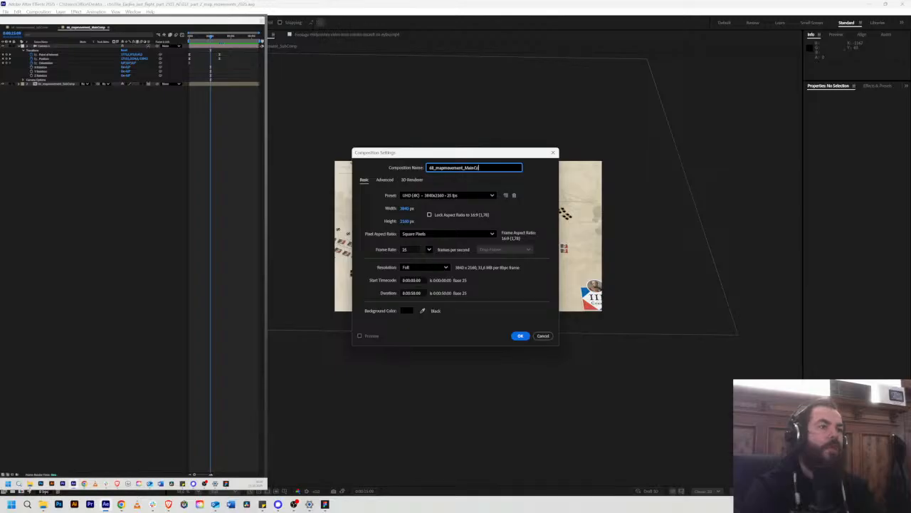
{"action": "left_click", "coordinate": [429, 196]}
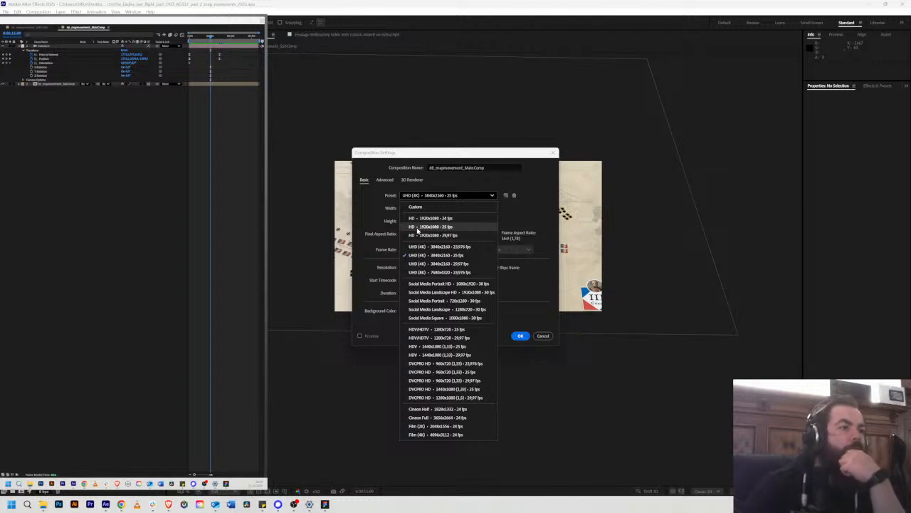
{"action": "left_click", "coordinate": [418, 228]}
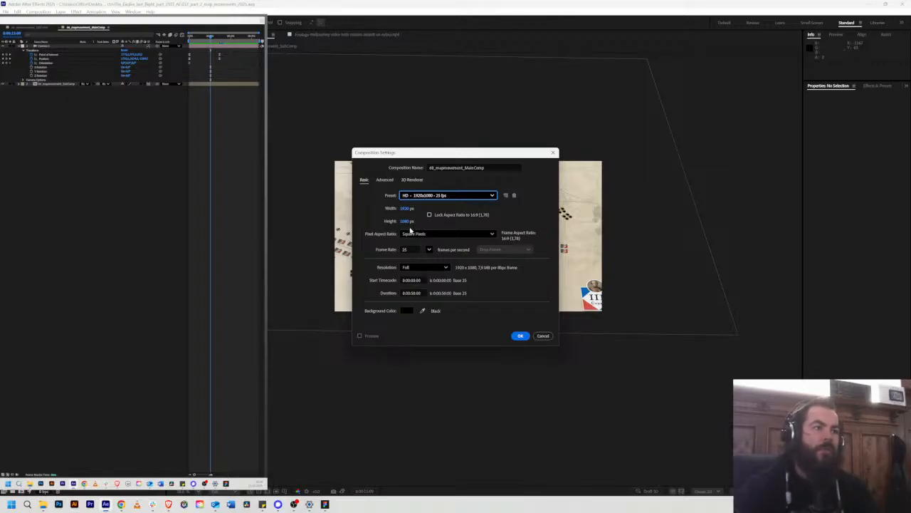
{"action": "left_click", "coordinate": [520, 335]}
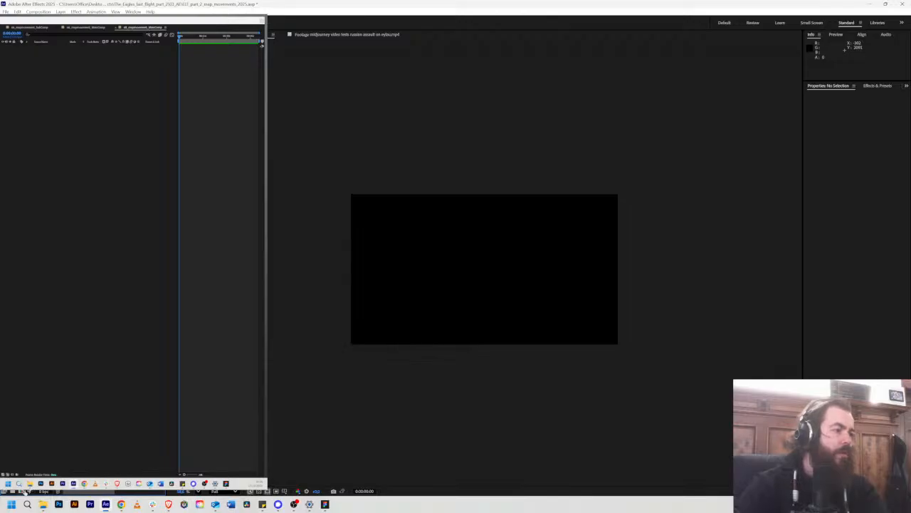
Step: Create a new composition named 68_mapmovement_SubComp with the UHD (4K) 3840x2160, 25 fps preset
{"action": "key", "text": "ctrl+n"}
{"action": "left_click", "coordinate": [445, 196]}
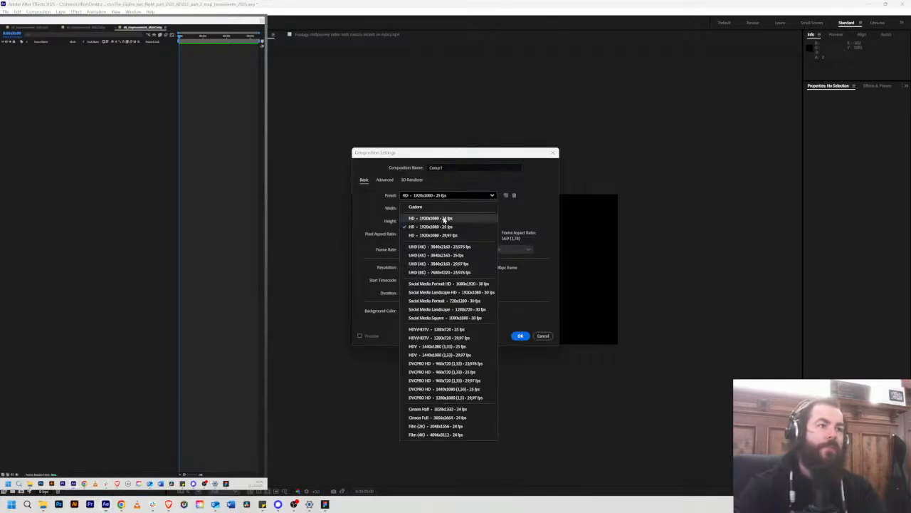
{"action": "left_click", "coordinate": [438, 255]}
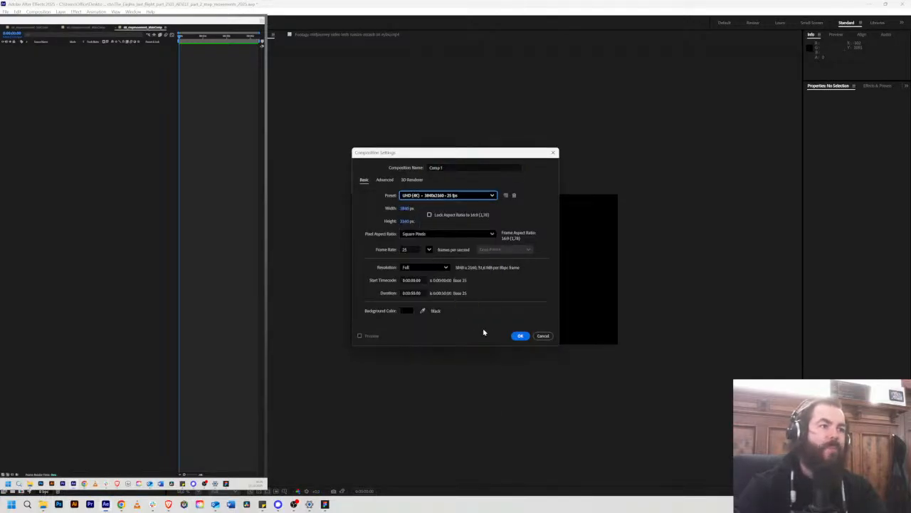
{"action": "key", "text": "shift+Tab"}
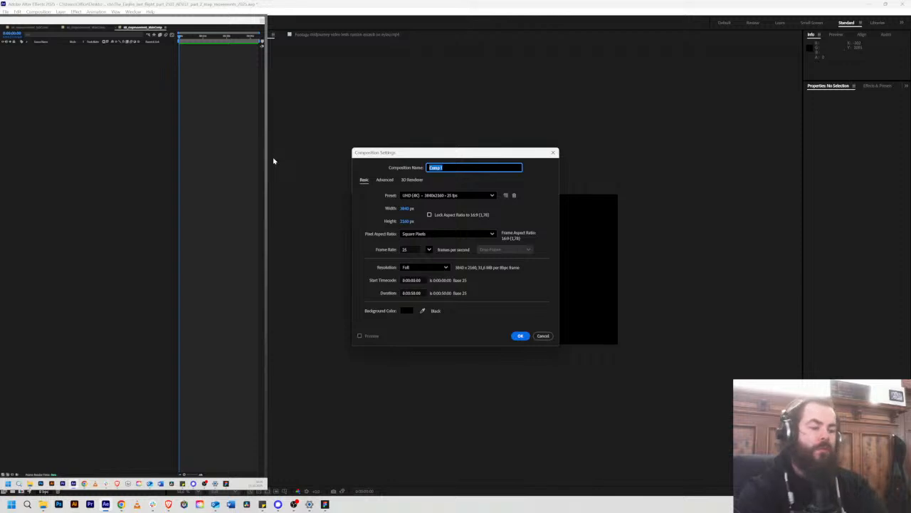
{"action": "type", "text": "ss_mapmoveme"}
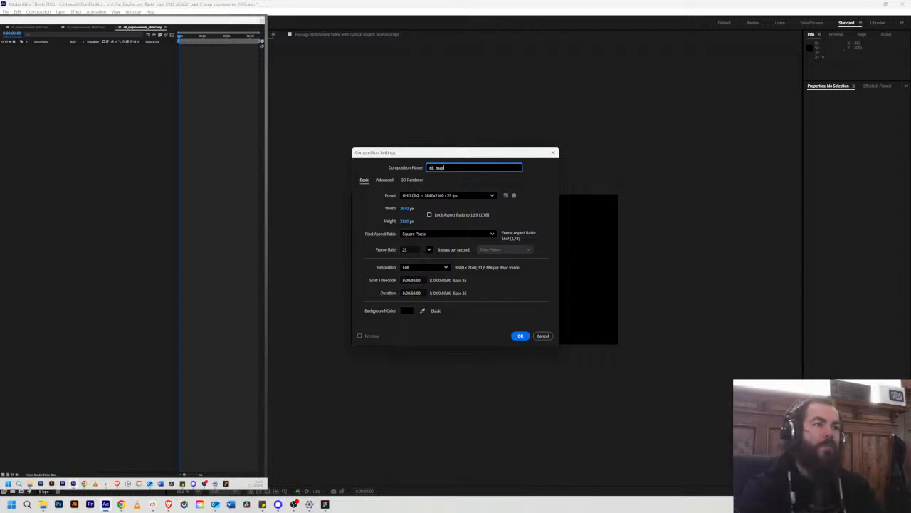
{"action": "type", "text": "nt_"}
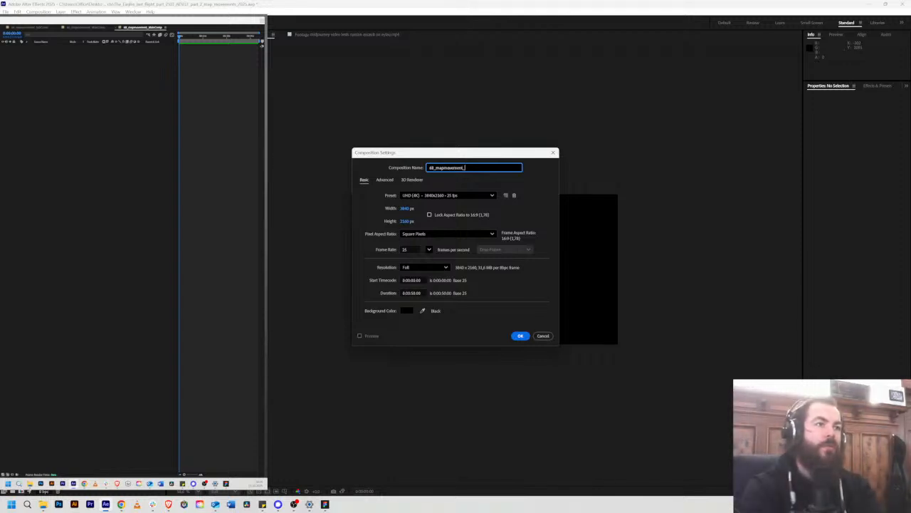
{"action": "type", "text": "SubComp"}
{"action": "key", "text": "Return"}
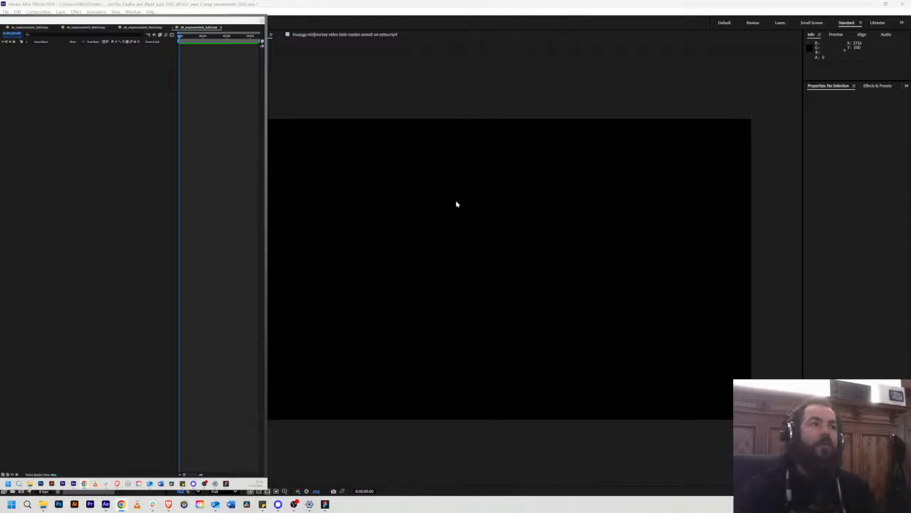
Step: Add the antique wooden oak table texture to the sub composition, scale it to about 67.7% and centre it over the frame
{"action": "left_click", "coordinate": [454, 7]}
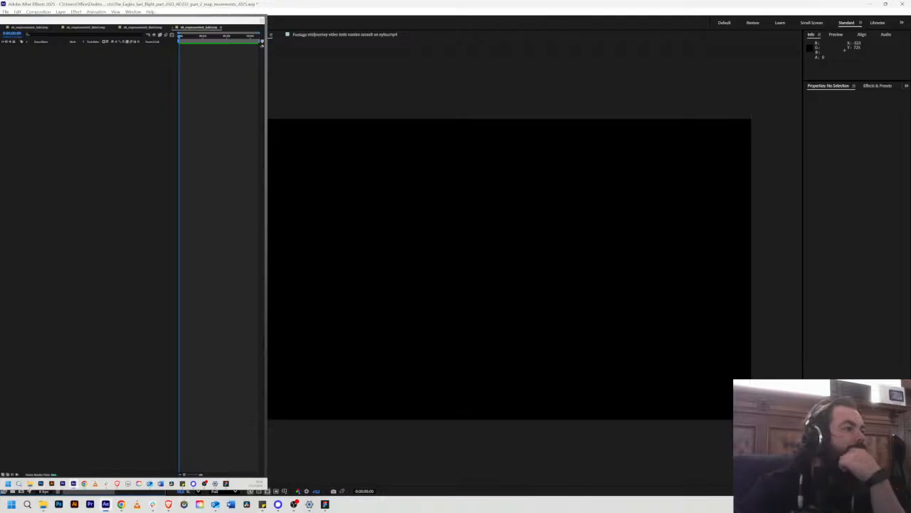
{"action": "left_click_drag", "start_coordinate": [86, 239], "coordinate": [519, 242]}
{"action": "scroll", "coordinate": [543, 212], "scroll_direction": "down", "scroll_amount": 2}
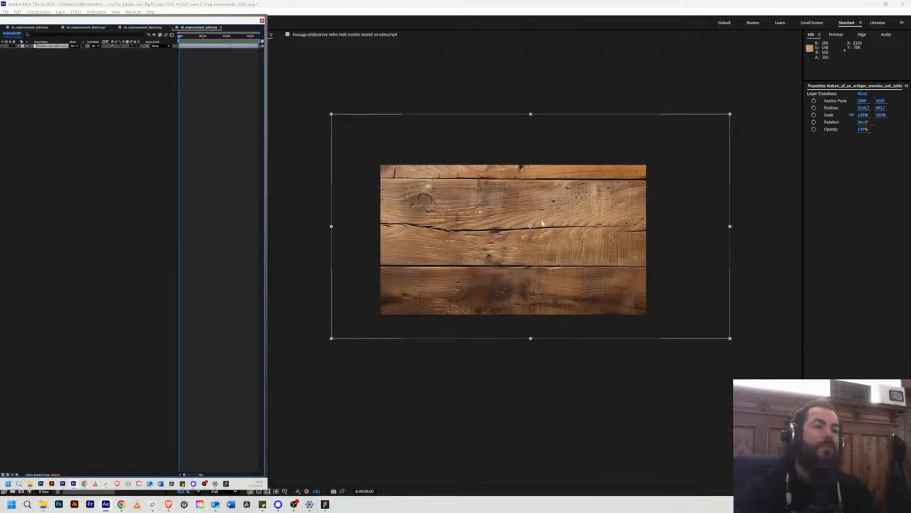
{"action": "left_click_drag", "start_coordinate": [332, 115], "coordinate": [386, 144]}
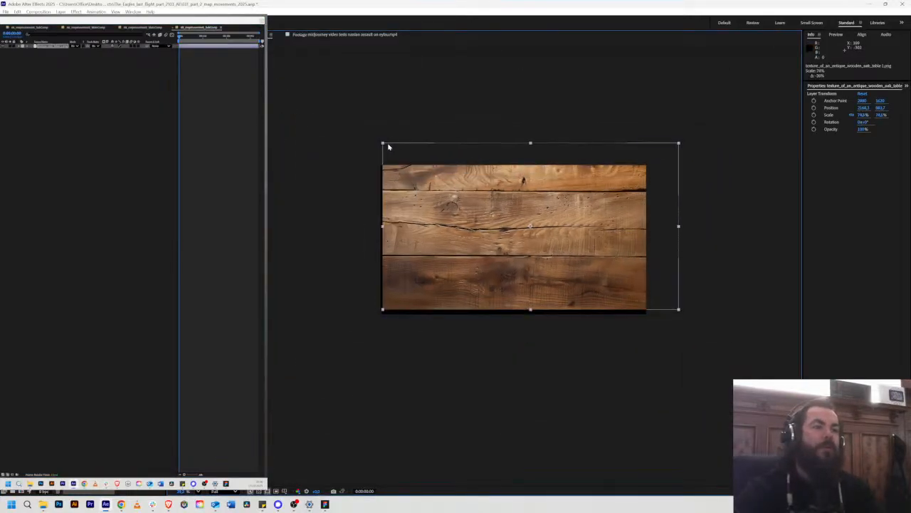
{"action": "left_click_drag", "start_coordinate": [481, 213], "coordinate": [479, 222]}
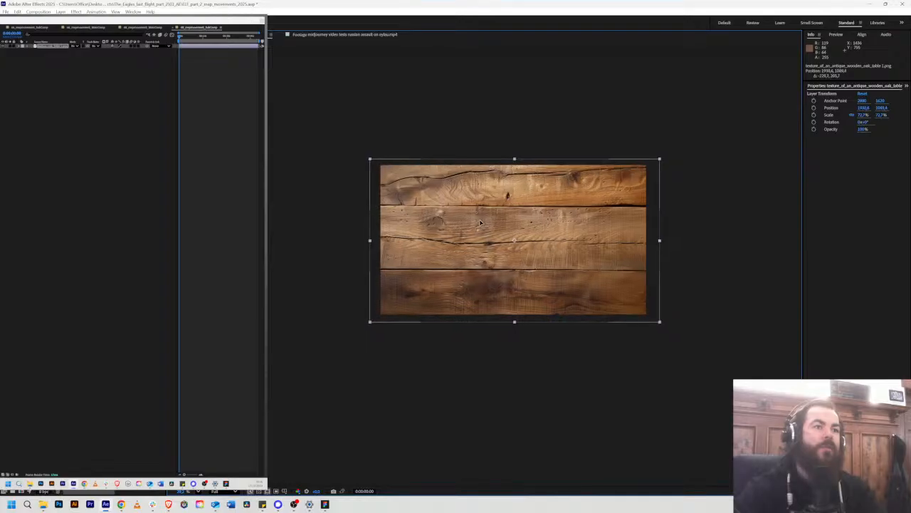
{"action": "left_click_drag", "start_coordinate": [370, 161], "coordinate": [380, 165]}
{"action": "scroll", "coordinate": [484, 270], "scroll_direction": "up", "scroll_amount": 2}
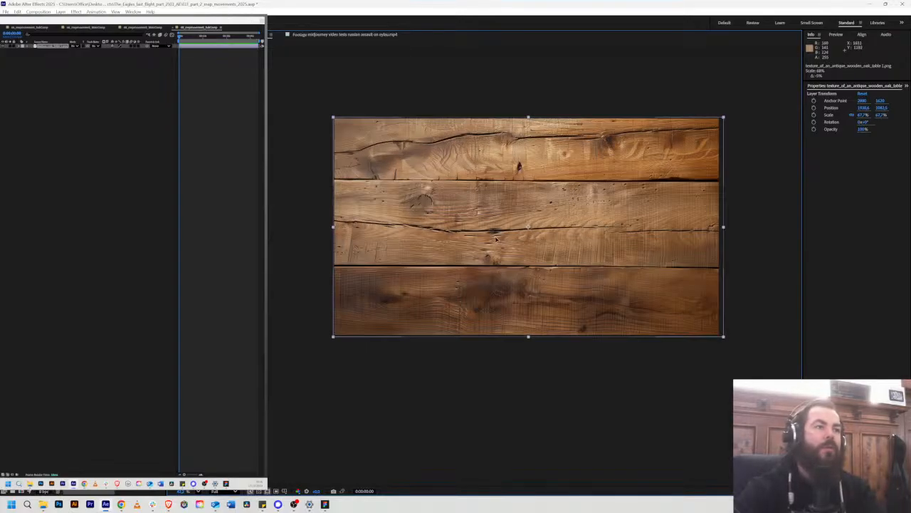
{"action": "left_click_drag", "start_coordinate": [496, 239], "coordinate": [494, 238]}
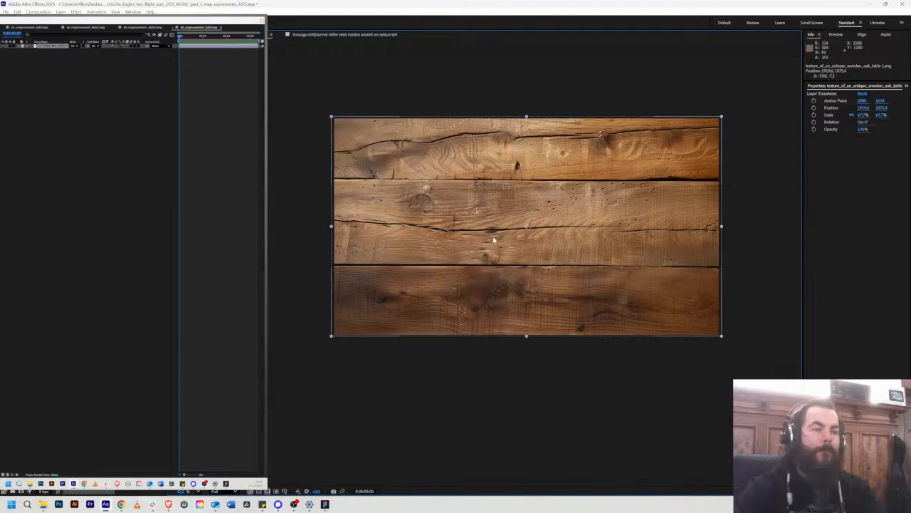
Step: Place battle_map.png above the table texture, scale it to about 66.6% and position it at about 1922.9, 1092.5
{"action": "left_click", "coordinate": [250, 220]}
{"action": "left_click_drag", "start_coordinate": [72, 207], "coordinate": [506, 231]}
{"action": "scroll", "coordinate": [526, 207], "scroll_direction": "down", "scroll_amount": 2}
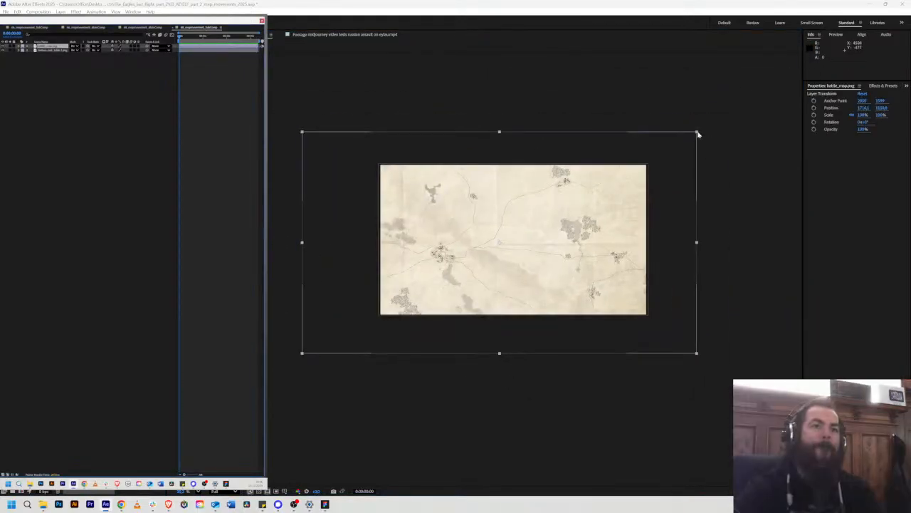
{"action": "left_click_drag", "start_coordinate": [694, 135], "coordinate": [719, 120]}
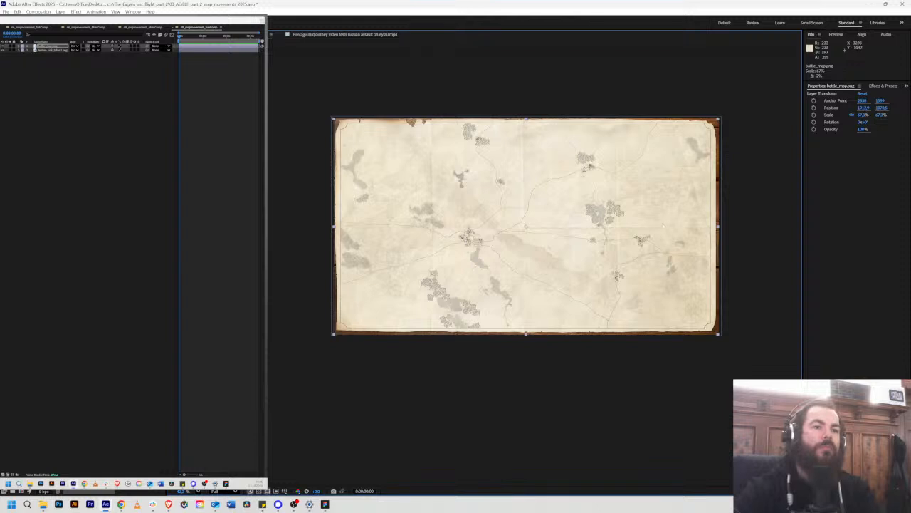
{"action": "scroll", "coordinate": [664, 226], "scroll_direction": "up", "scroll_amount": 1}
{"action": "left_click_drag", "start_coordinate": [641, 204], "coordinate": [643, 205]}
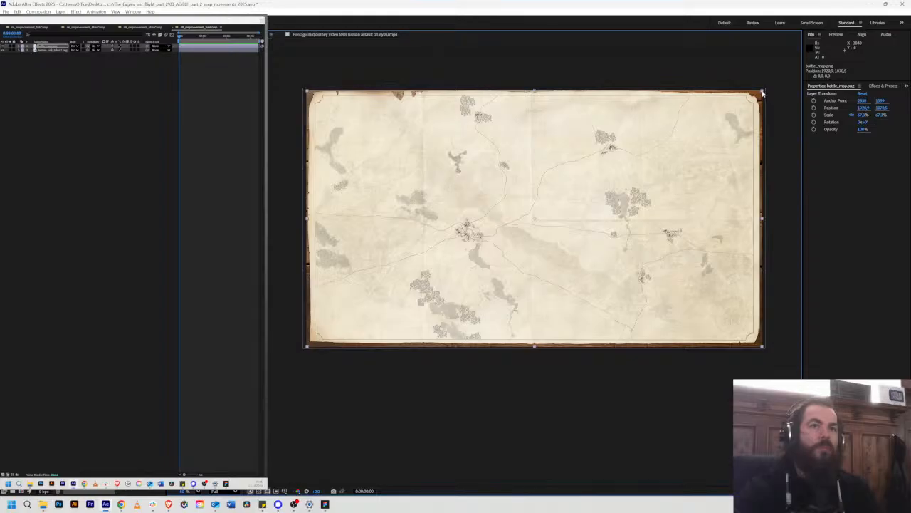
{"action": "left_click_drag", "start_coordinate": [762, 93], "coordinate": [761, 94]}
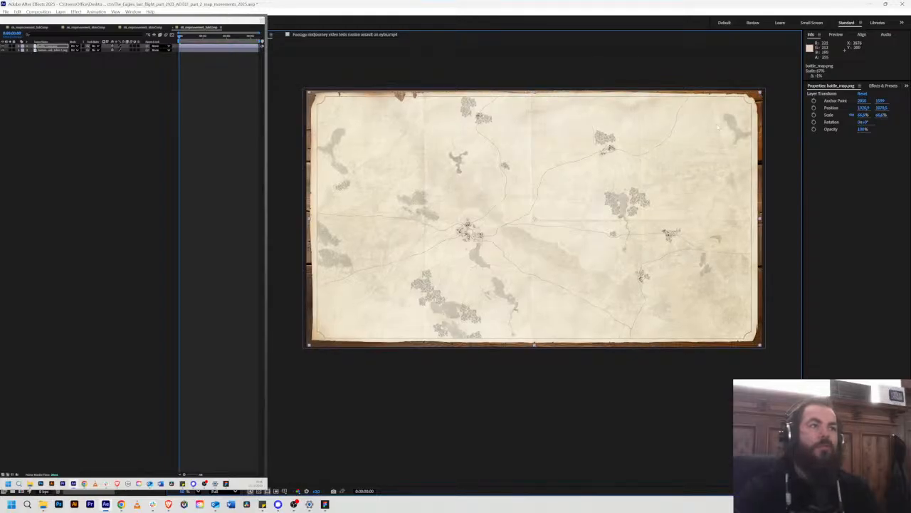
{"action": "left_click_drag", "start_coordinate": [641, 164], "coordinate": [641, 166]}
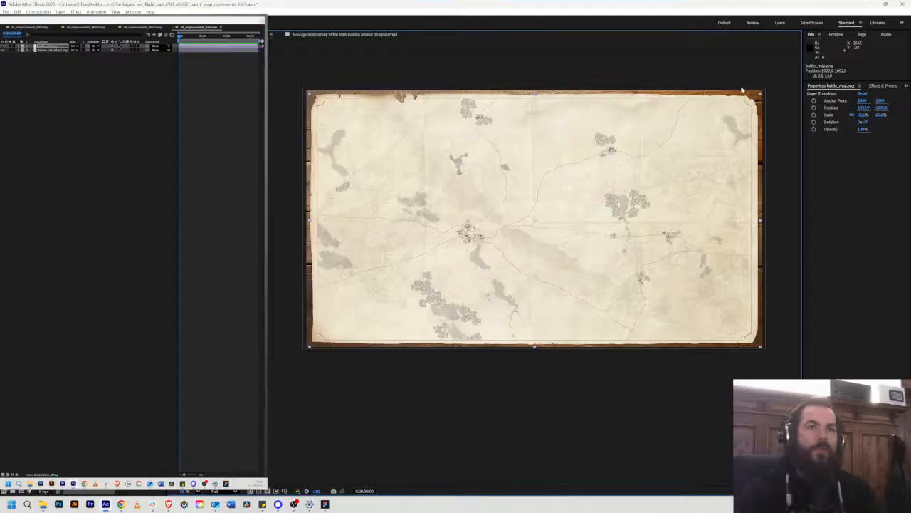
Step: Fine-tune the battle map's position so the wooden table shows around its edges, and deselect the layer
{"action": "scroll", "coordinate": [326, 111], "scroll_direction": "up", "scroll_amount": 2}
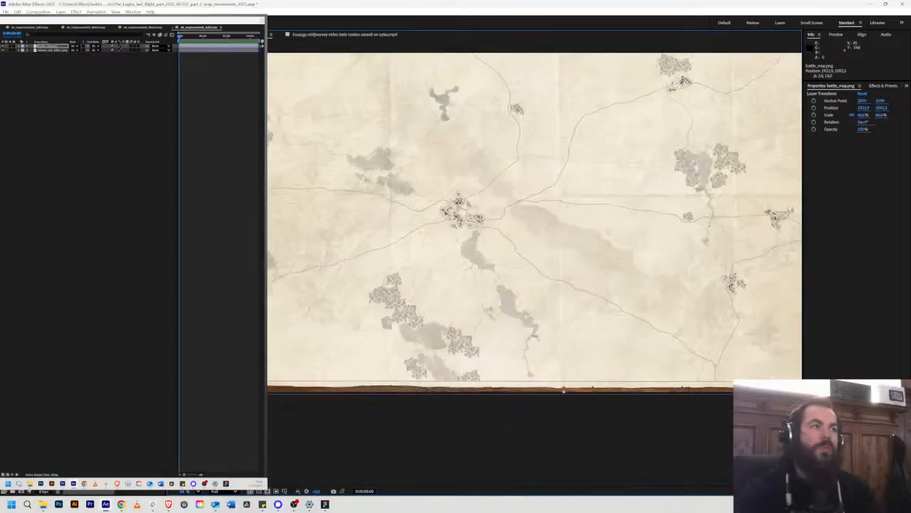
{"action": "scroll", "coordinate": [326, 104], "scroll_direction": "down", "scroll_amount": 1}
{"action": "left_click_drag", "start_coordinate": [328, 96], "coordinate": [480, 232]}
{"action": "scroll", "coordinate": [474, 179], "scroll_direction": "up", "scroll_amount": 3}
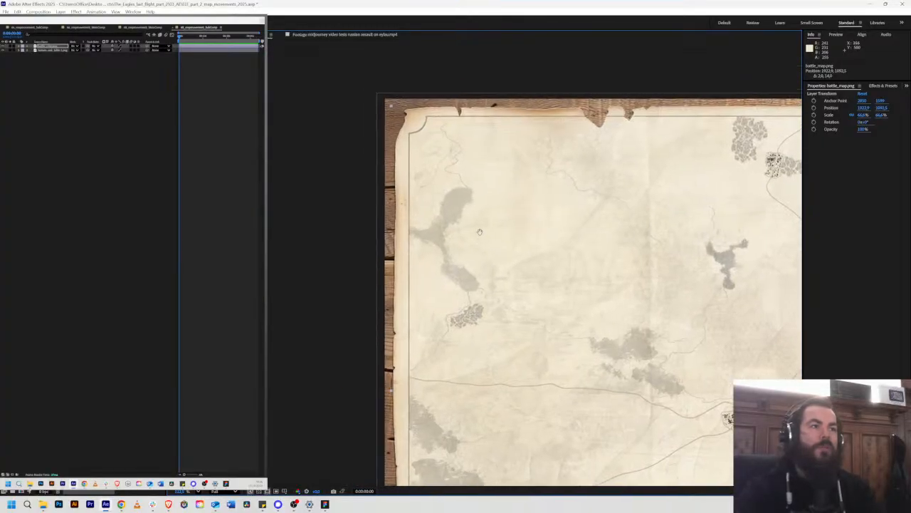
{"action": "left_click_drag", "start_coordinate": [391, 105], "coordinate": [460, 134]}
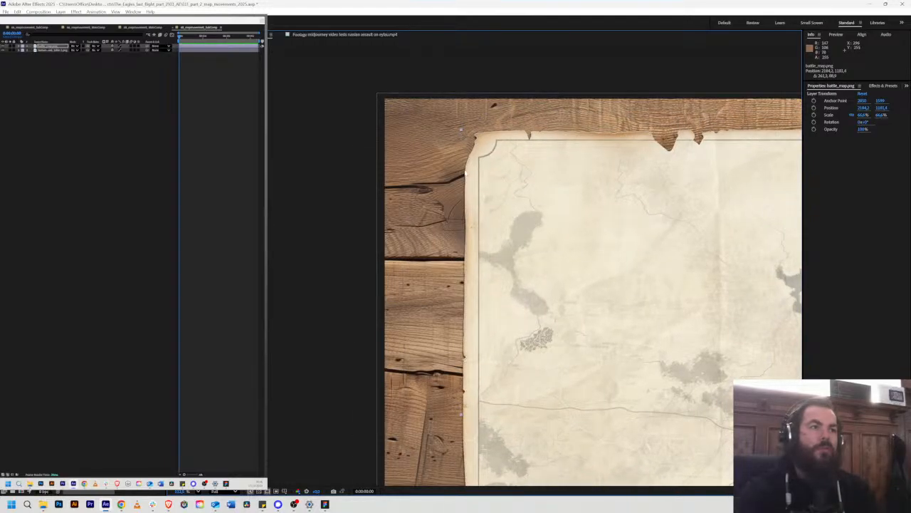
{"action": "left_click_drag", "start_coordinate": [524, 197], "coordinate": [446, 167]}
{"action": "scroll", "coordinate": [455, 175], "scroll_direction": "down", "scroll_amount": 3}
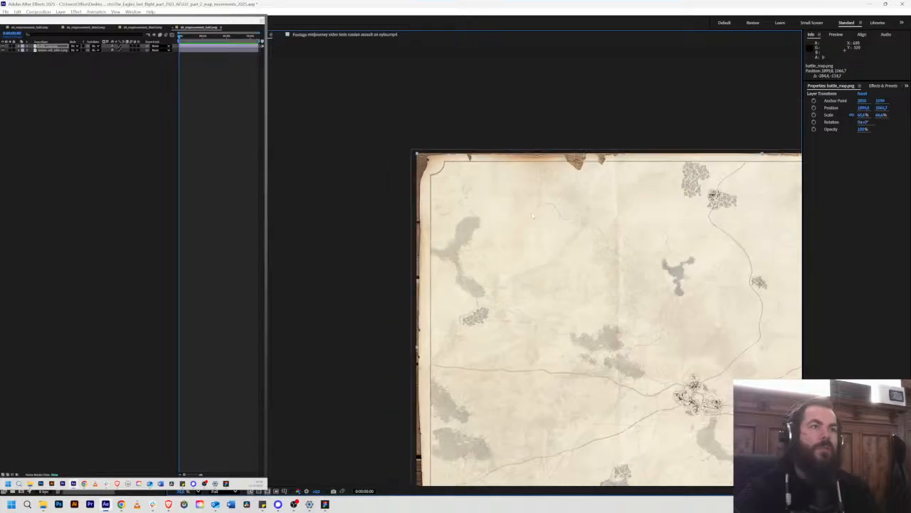
{"action": "left_click_drag", "start_coordinate": [635, 273], "coordinate": [347, 186]}
{"action": "scroll", "coordinate": [539, 195], "scroll_direction": "down", "scroll_amount": 2}
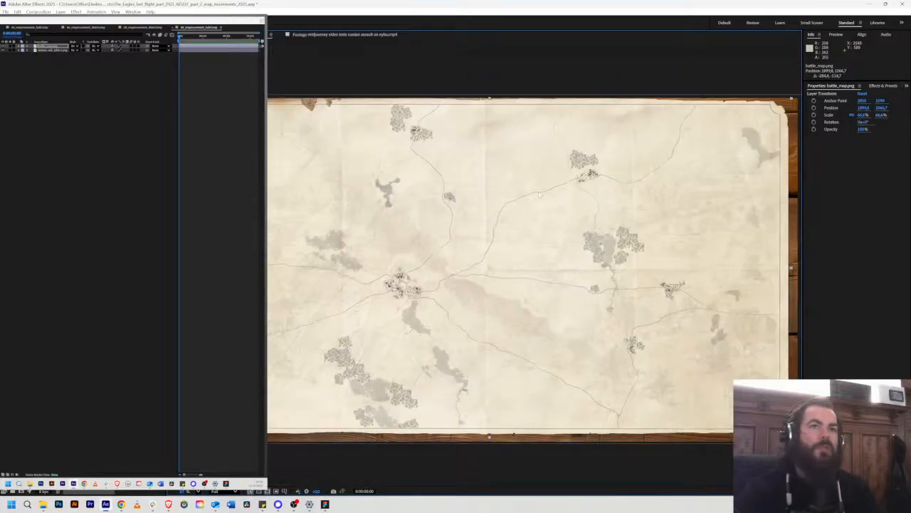
{"action": "scroll", "coordinate": [529, 212], "scroll_direction": "down", "scroll_amount": 2}
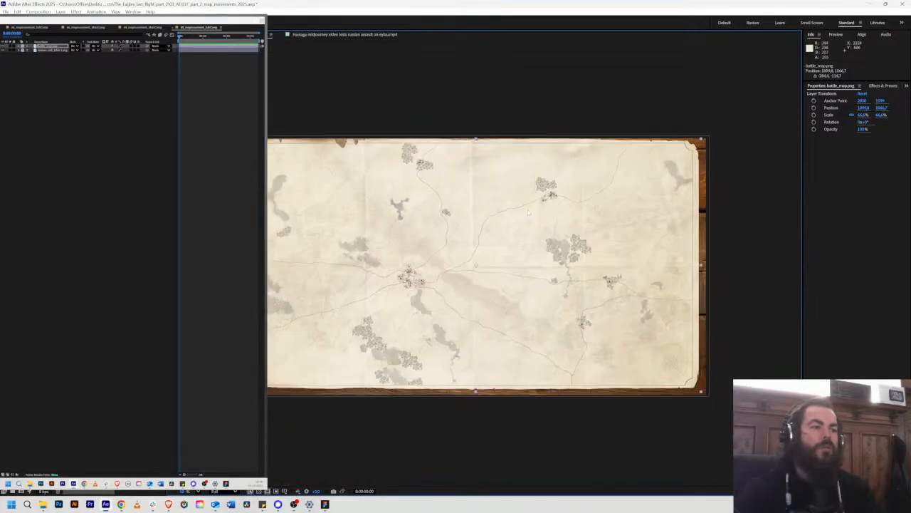
{"action": "left_click_drag", "start_coordinate": [587, 231], "coordinate": [592, 233]}
{"action": "left_click", "coordinate": [598, 85]}
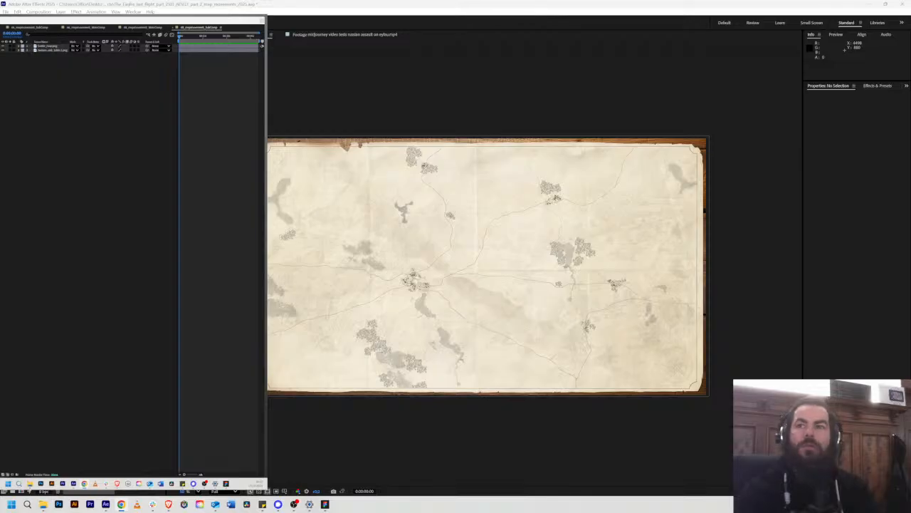
Step: Switch to Figma and place a copy of the scene 68 map image on the empty canvas beside the storyboard
{"action": "key", "text": "alt+Tab"}
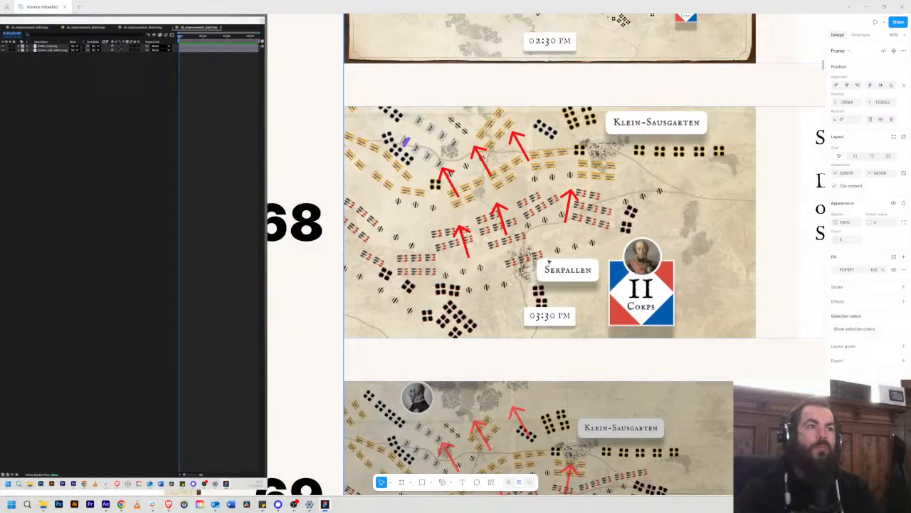
{"action": "left_click", "coordinate": [638, 183]}
{"action": "left_click", "coordinate": [643, 185]}
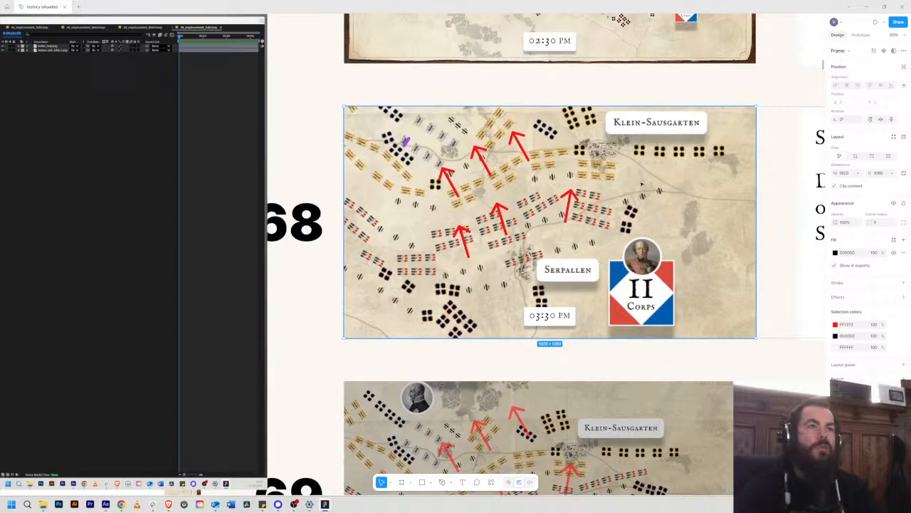
{"action": "left_click", "coordinate": [641, 185]}
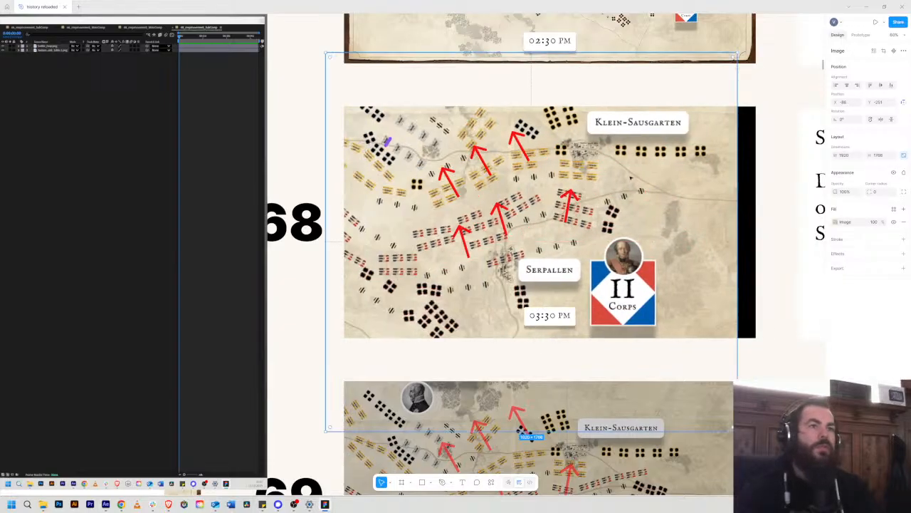
{"action": "scroll", "coordinate": [669, 206], "scroll_direction": "down", "scroll_amount": 1}
{"action": "scroll", "coordinate": [669, 206], "scroll_direction": "down", "scroll_amount": 6}
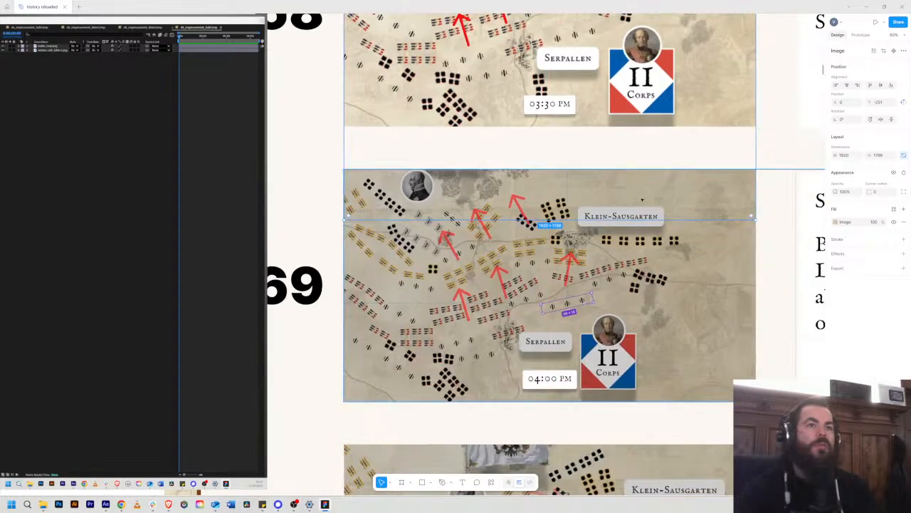
{"action": "scroll", "coordinate": [641, 192], "scroll_direction": "down", "scroll_amount": 5, "text": "ctrl"}
{"action": "scroll", "coordinate": [622, 175], "scroll_direction": "up", "scroll_amount": 1, "text": "ctrl"}
{"action": "left_click_drag", "start_coordinate": [660, 143], "coordinate": [469, 183]}
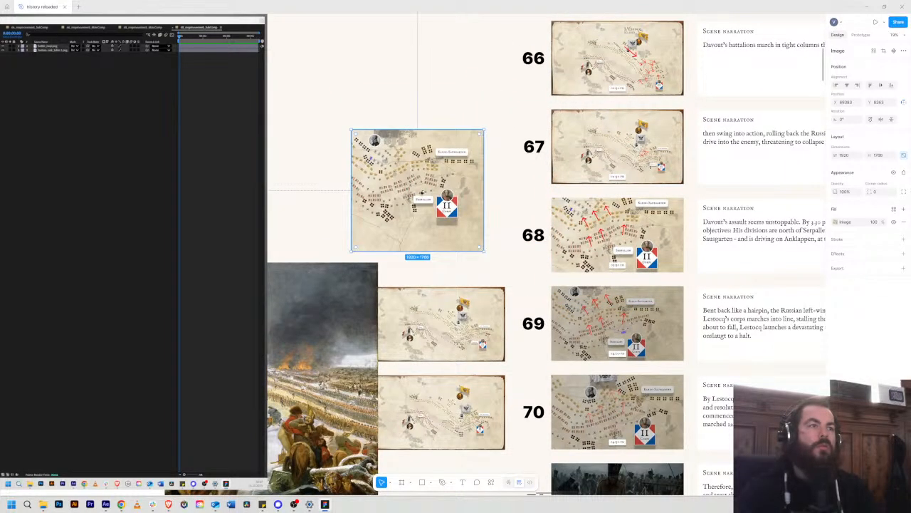
Step: Move the copied scene 68 map image next to the scene 67 storyboard map, undoing the misplaced drop into the scene 68 frame
{"action": "scroll", "coordinate": [423, 193], "scroll_direction": "up", "scroll_amount": 8}
{"action": "scroll", "coordinate": [419, 207], "scroll_direction": "down", "scroll_amount": 1}
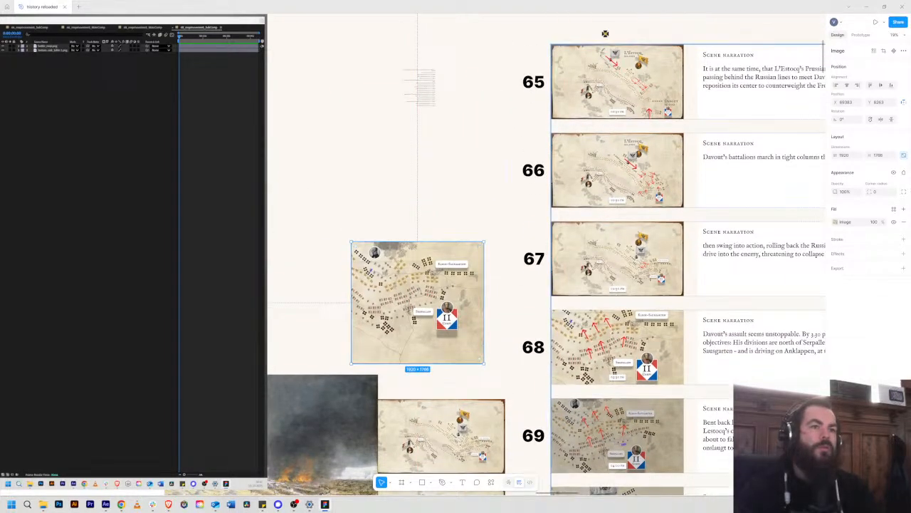
{"action": "scroll", "coordinate": [455, 283], "scroll_direction": "up", "scroll_amount": 4, "text": "ctrl"}
{"action": "left_click_drag", "start_coordinate": [456, 283], "coordinate": [716, 244]}
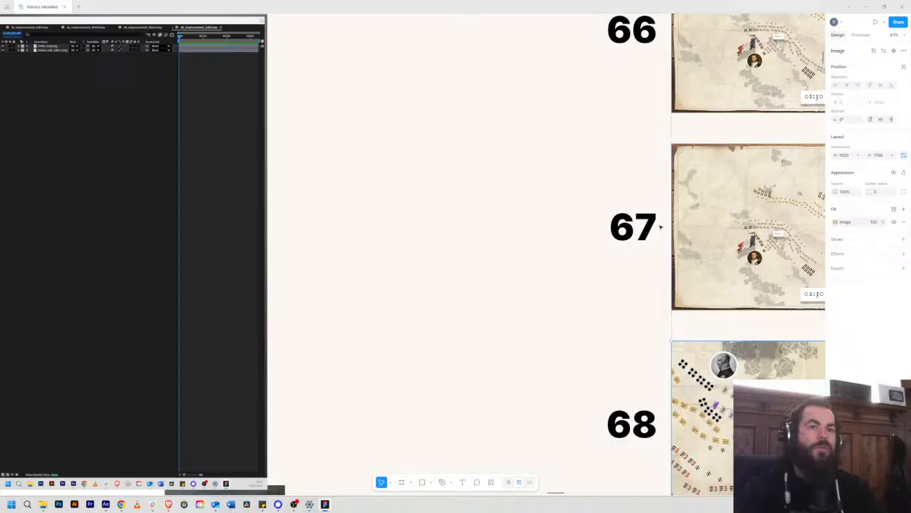
{"action": "key", "text": "ctrl+z"}
{"action": "left_click_drag", "start_coordinate": [612, 270], "coordinate": [478, 262]}
{"action": "left_click_drag", "start_coordinate": [313, 304], "coordinate": [433, 205]}
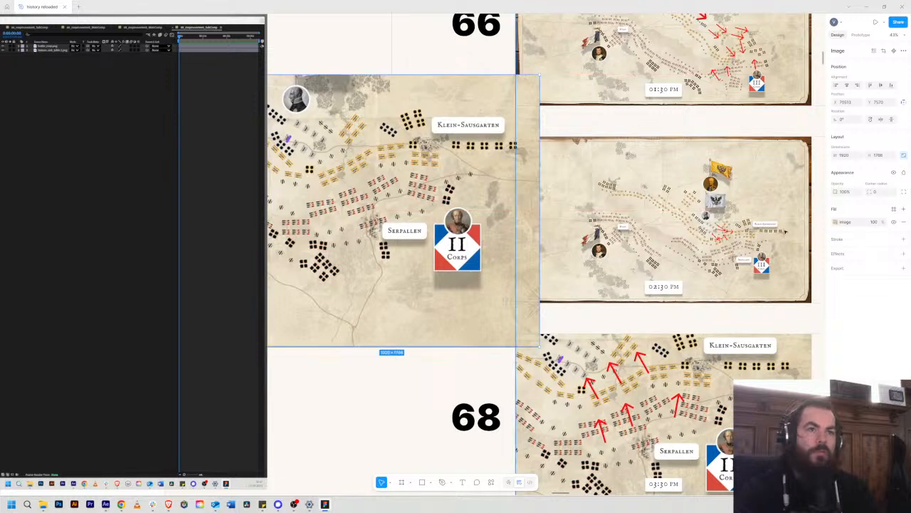
Step: Compare the copied scene 68 map with the 02:30 PM troop positions on the scene 67 map
{"action": "scroll", "coordinate": [744, 250], "scroll_direction": "up", "scroll_amount": 3}
{"action": "scroll", "coordinate": [556, 229], "scroll_direction": "down", "scroll_amount": 1}
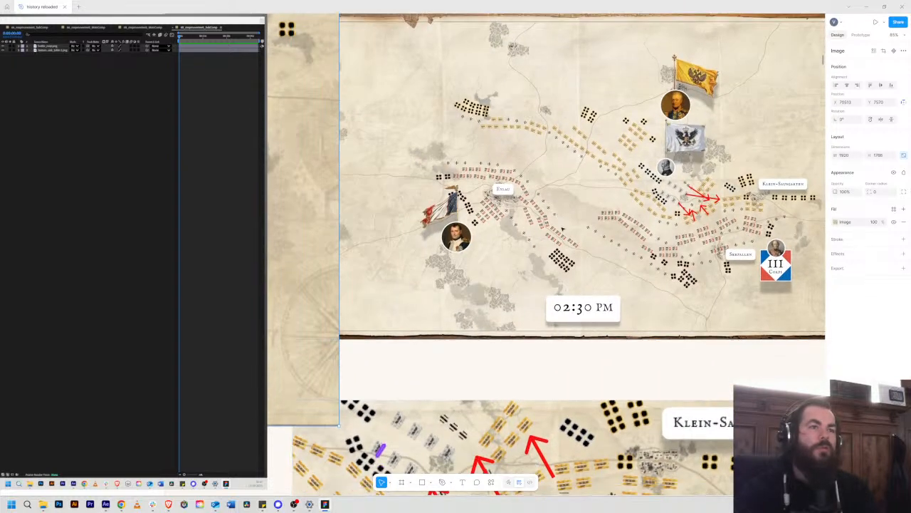
{"action": "scroll", "coordinate": [608, 226], "scroll_direction": "down", "scroll_amount": 1}
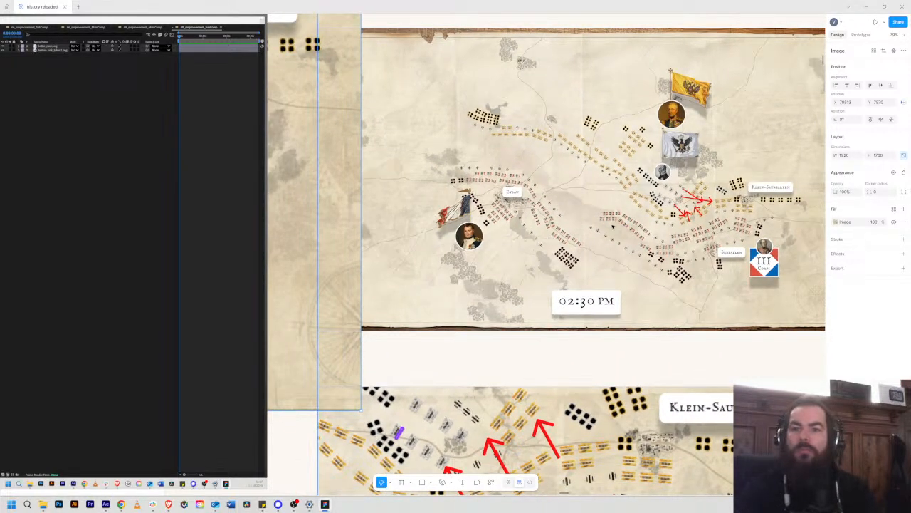
{"action": "scroll", "coordinate": [611, 226], "scroll_direction": "left", "scroll_amount": 5}
{"action": "scroll", "coordinate": [693, 230], "scroll_direction": "up", "scroll_amount": 2}
{"action": "scroll", "coordinate": [692, 229], "scroll_direction": "left", "scroll_amount": 1}
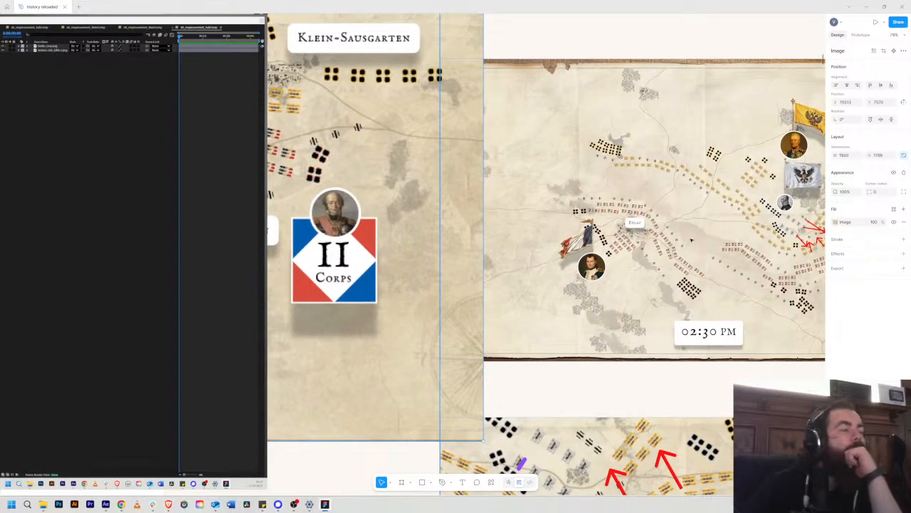
Step: Delete the copied scene 68 map image beside the storyboard after checking it against the 02:30 PM map
{"action": "scroll", "coordinate": [692, 239], "scroll_direction": "right", "scroll_amount": 5}
{"action": "scroll", "coordinate": [691, 240], "scroll_direction": "up", "scroll_amount": 1}
{"action": "scroll", "coordinate": [692, 239], "scroll_direction": "down", "scroll_amount": 1}
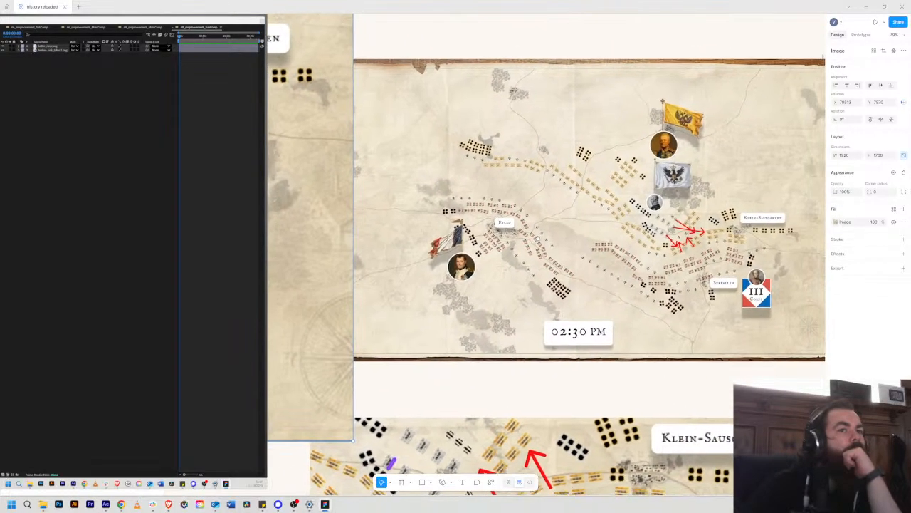
{"action": "scroll", "coordinate": [691, 240], "scroll_direction": "left", "scroll_amount": 6}
{"action": "left_click_drag", "start_coordinate": [735, 250], "coordinate": [467, 404]}
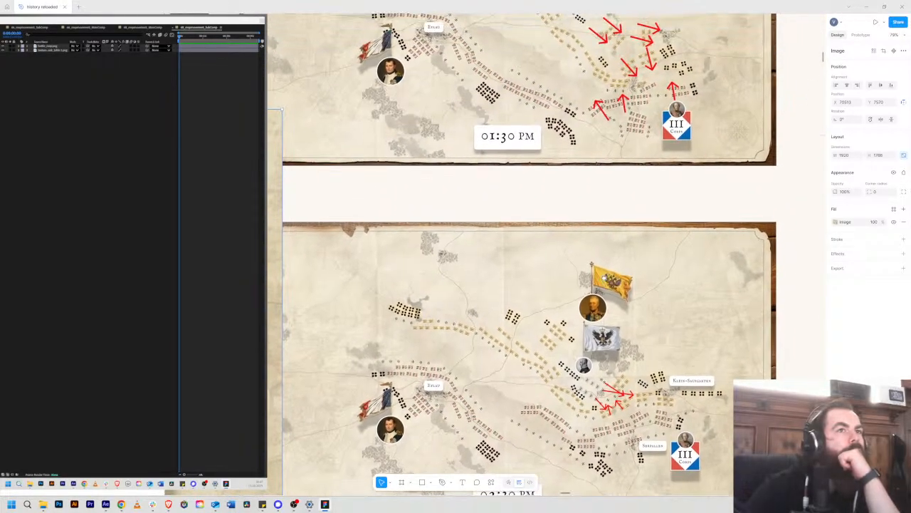
{"action": "left_click_drag", "start_coordinate": [605, 279], "coordinate": [605, 195]}
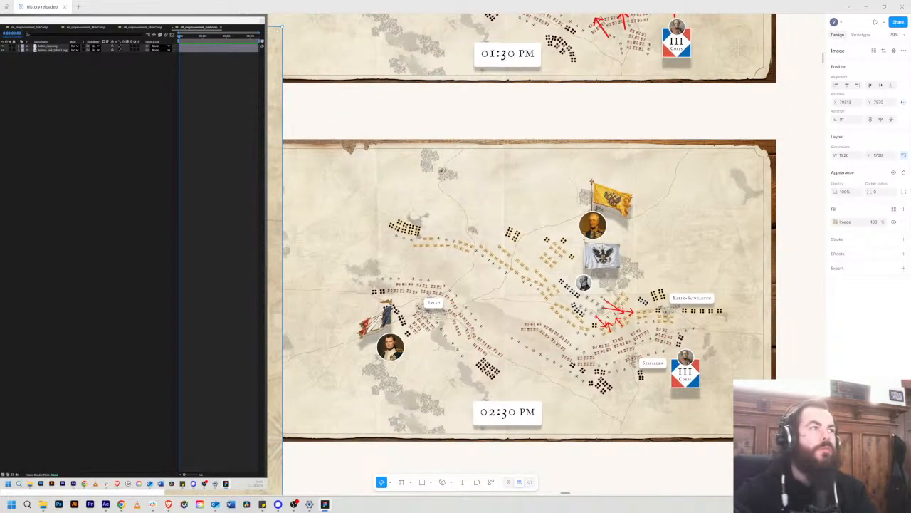
{"action": "key", "text": "Delete"}
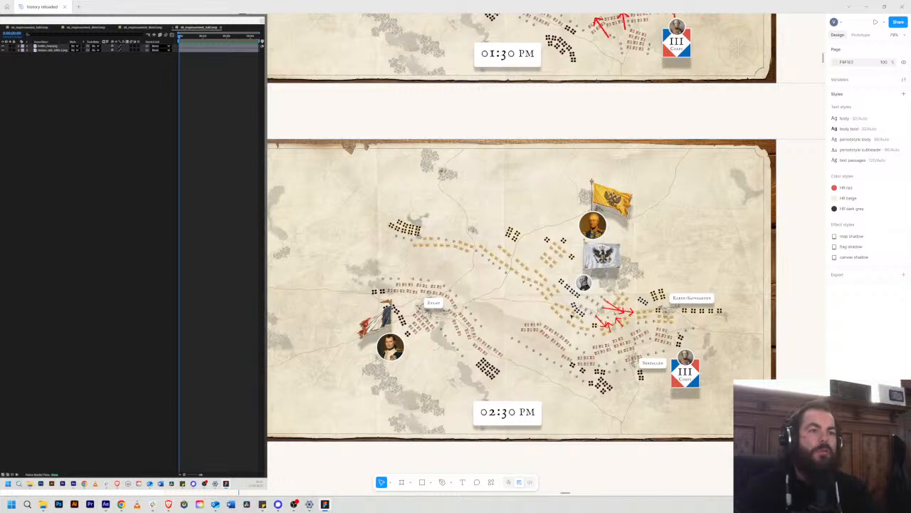
Step: Compare the troop positions and attack arrows on the 01:30 PM storyboard map with those on the 02:30 PM map
{"action": "scroll", "coordinate": [639, 344], "scroll_direction": "up", "scroll_amount": 2}
{"action": "scroll", "coordinate": [639, 344], "scroll_direction": "up", "scroll_amount": 5, "text": "ctrl"}
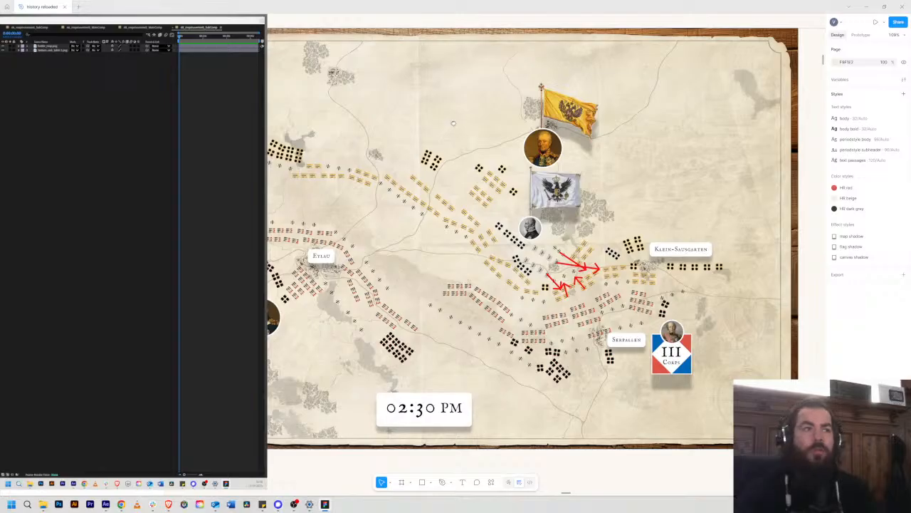
{"action": "scroll", "coordinate": [453, 124], "scroll_direction": "up", "scroll_amount": 5}
{"action": "left_click_drag", "start_coordinate": [506, 187], "coordinate": [514, 305]}
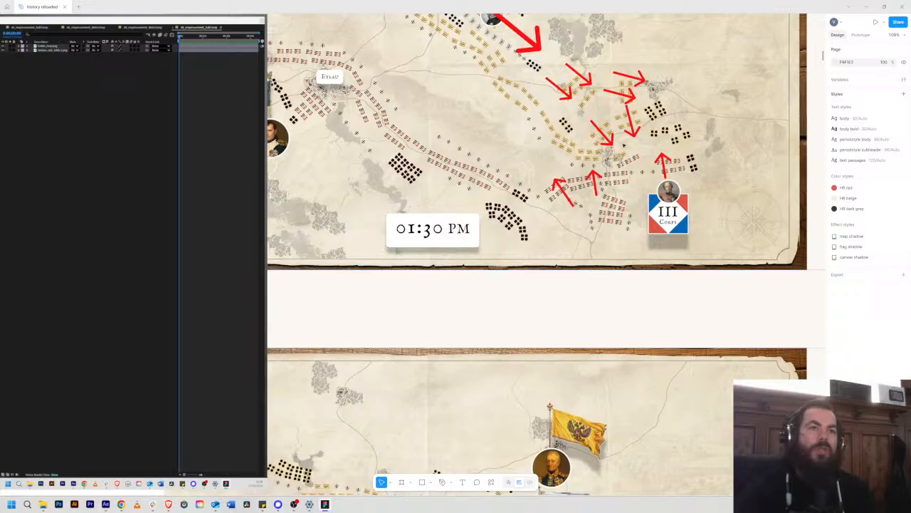
{"action": "scroll", "coordinate": [624, 145], "scroll_direction": "up", "scroll_amount": 5}
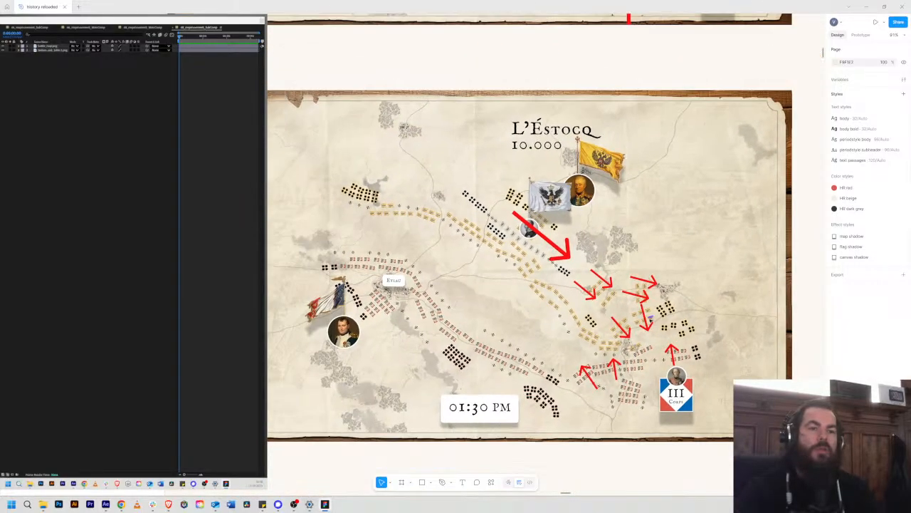
{"action": "scroll", "coordinate": [648, 320], "scroll_direction": "down", "scroll_amount": 5}
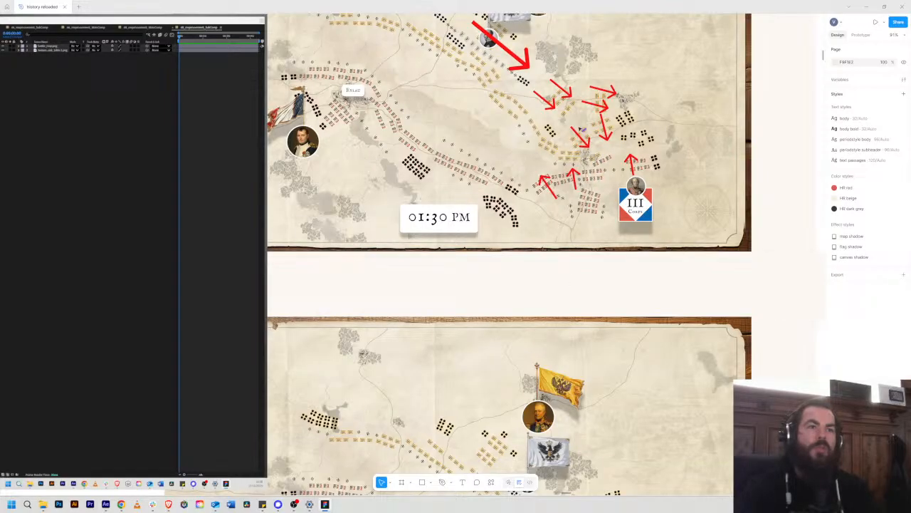
{"action": "scroll", "coordinate": [613, 123], "scroll_direction": "down", "scroll_amount": 10}
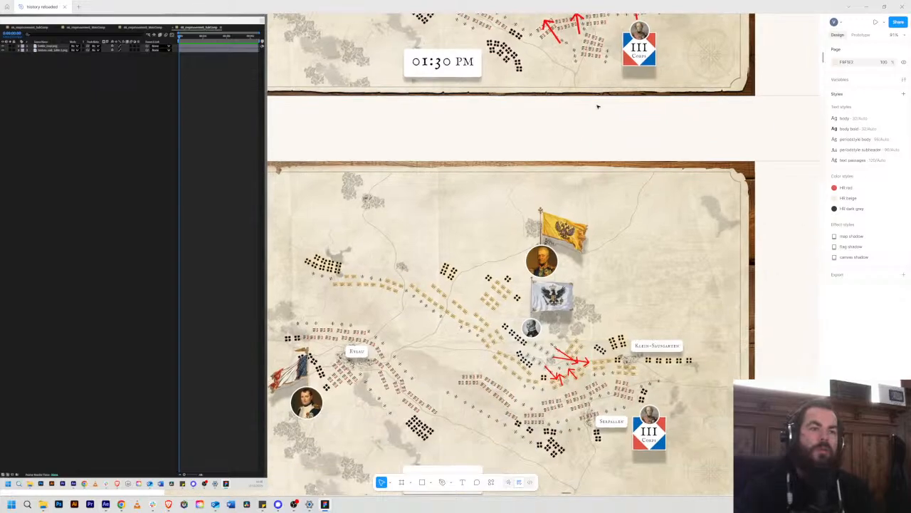
{"action": "scroll", "coordinate": [625, 187], "scroll_direction": "up", "scroll_amount": 6}
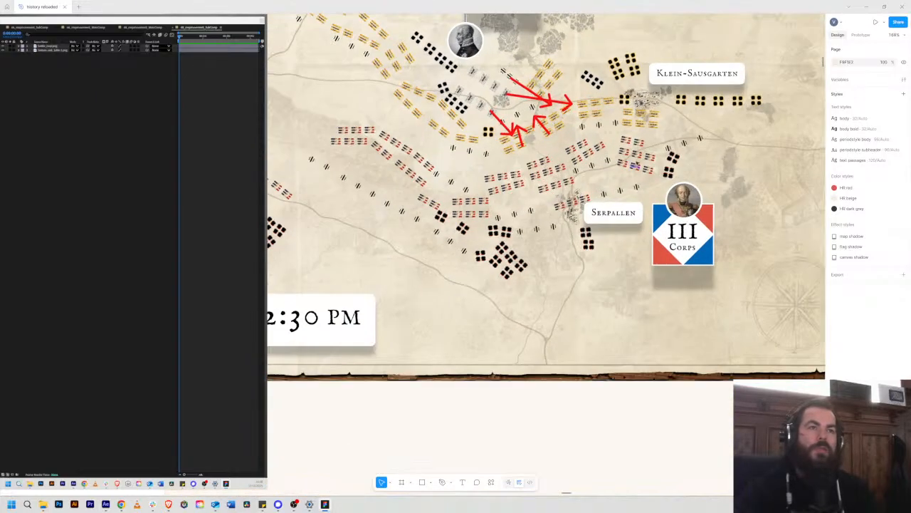
{"action": "scroll", "coordinate": [601, 214], "scroll_direction": "up", "scroll_amount": 2}
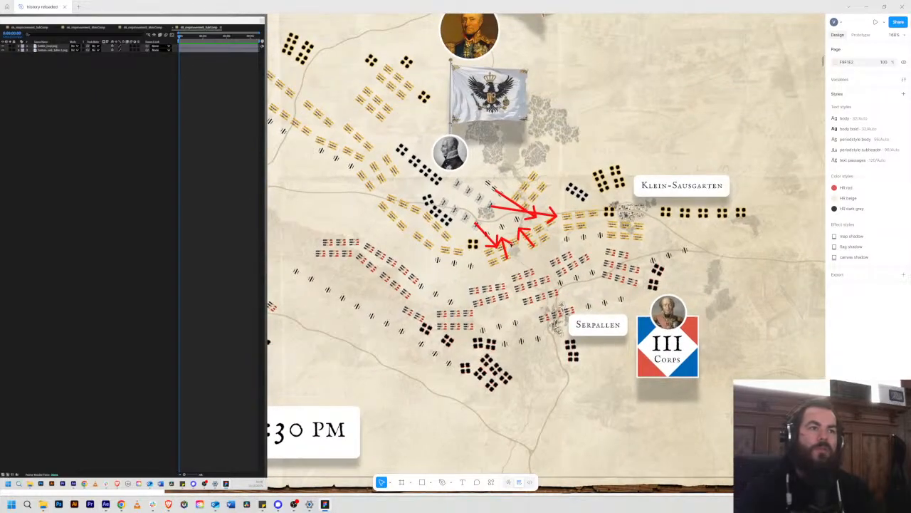
{"action": "scroll", "coordinate": [610, 248], "scroll_direction": "down", "scroll_amount": 5}
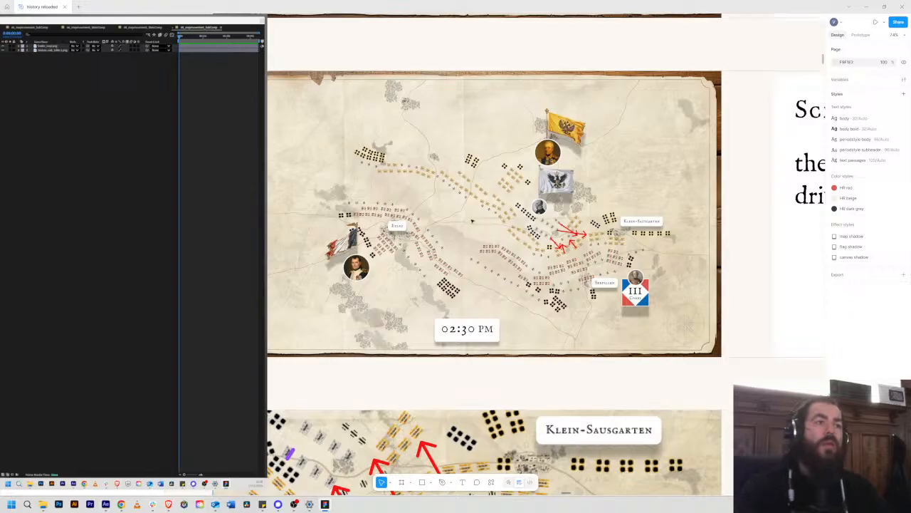
Step: Export the Prussians troop group from the 02:30 PM map as a 3x PNG into the Figma exports folder
{"action": "left_click", "coordinate": [526, 183]}
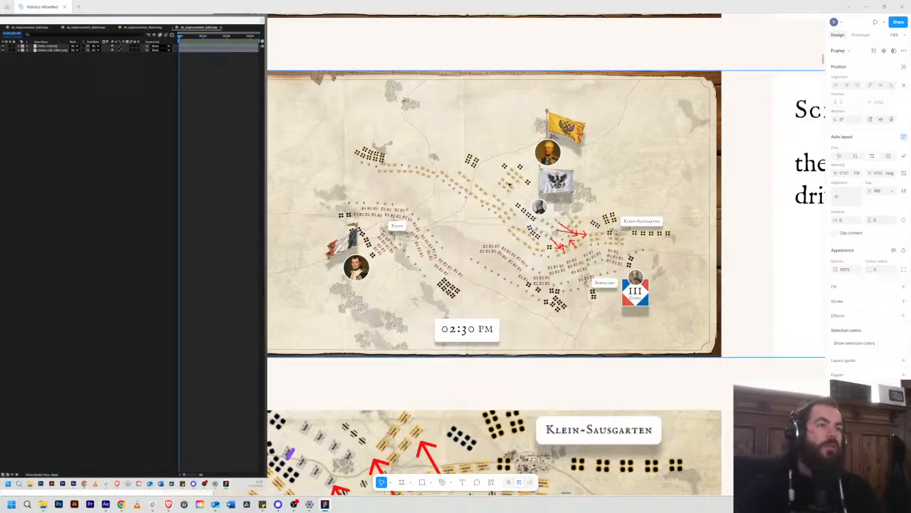
{"action": "left_click", "coordinate": [509, 184]}
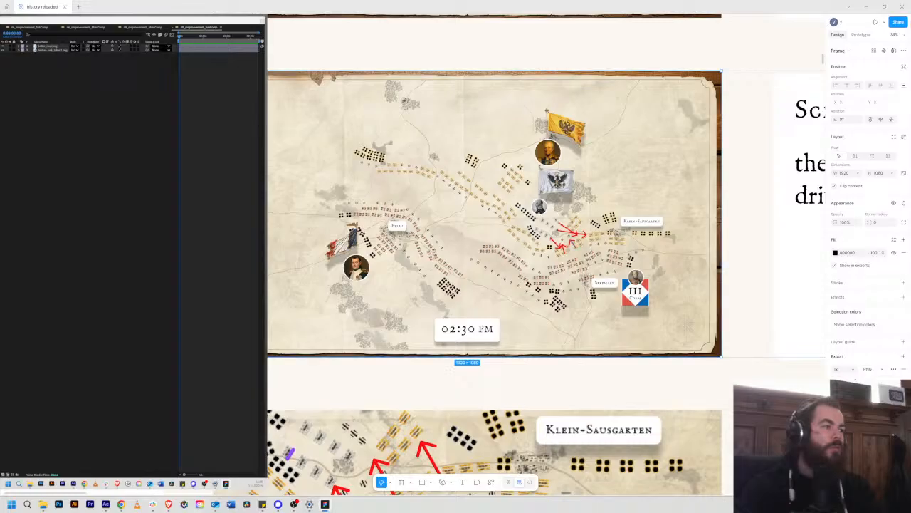
{"action": "left_click", "coordinate": [578, 224]}
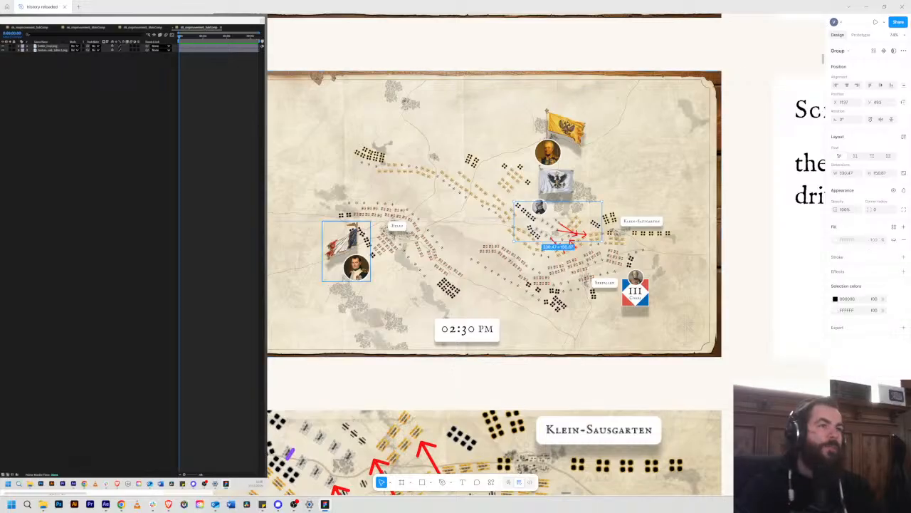
{"action": "scroll", "coordinate": [579, 306], "scroll_direction": "up", "scroll_amount": 2}
{"action": "scroll", "coordinate": [579, 306], "scroll_direction": "up", "scroll_amount": 5}
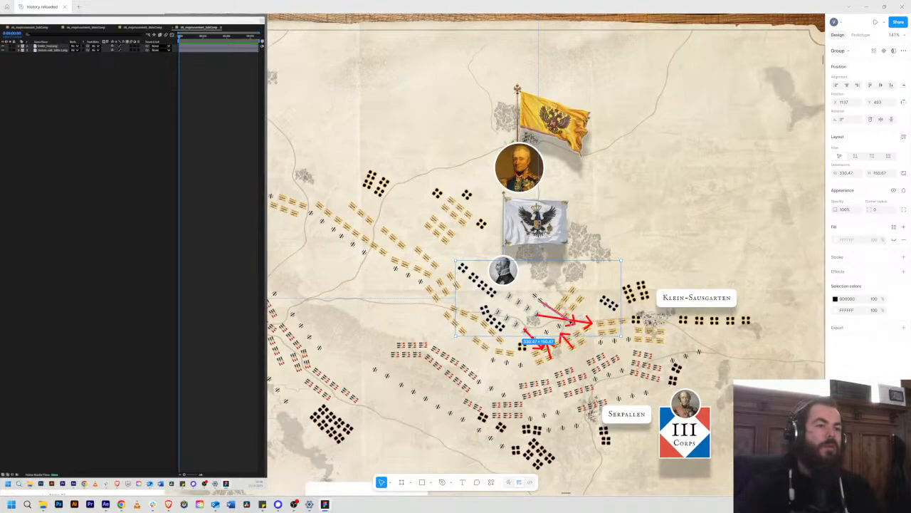
{"action": "scroll", "coordinate": [579, 306], "scroll_direction": "down", "scroll_amount": 2}
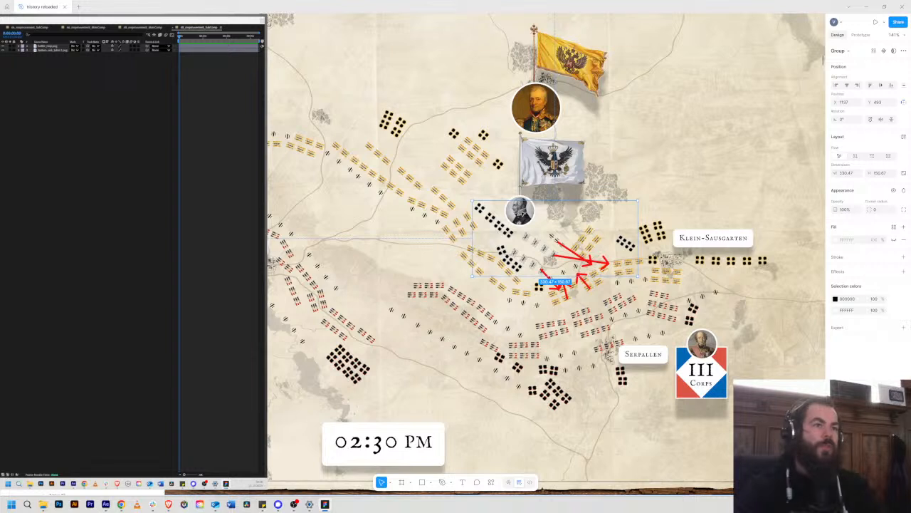
{"action": "scroll", "coordinate": [389, 272], "scroll_direction": "down", "scroll_amount": 3}
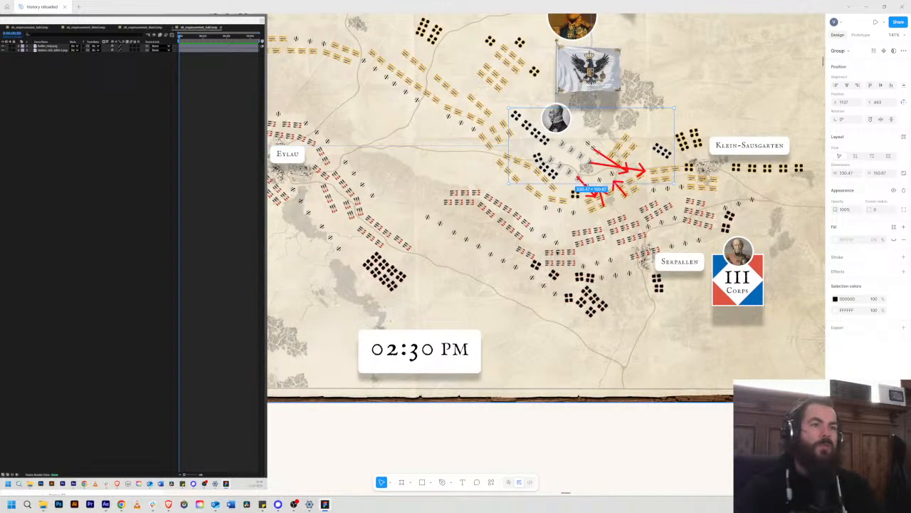
{"action": "scroll", "coordinate": [546, 235], "scroll_direction": "up", "scroll_amount": 2}
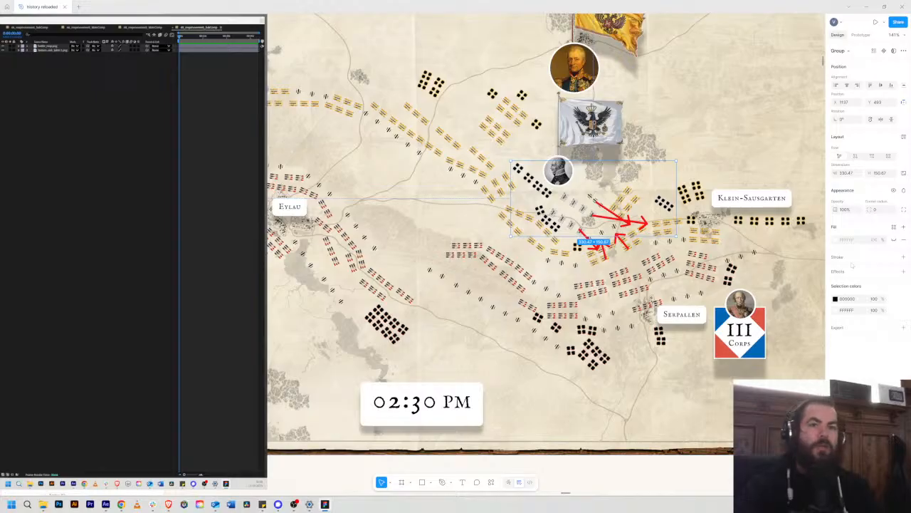
{"action": "left_click", "coordinate": [903, 327]}
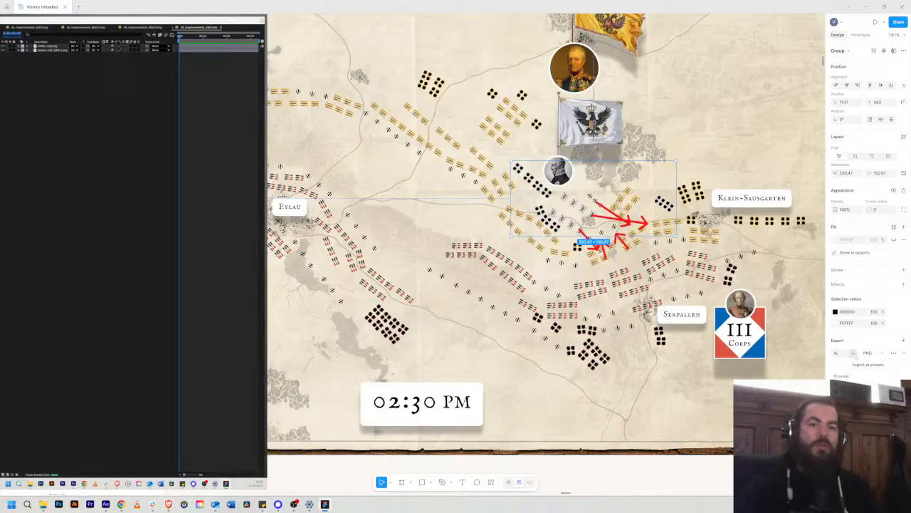
{"action": "left_click", "coordinate": [851, 354]}
{"action": "left_click", "coordinate": [849, 378]}
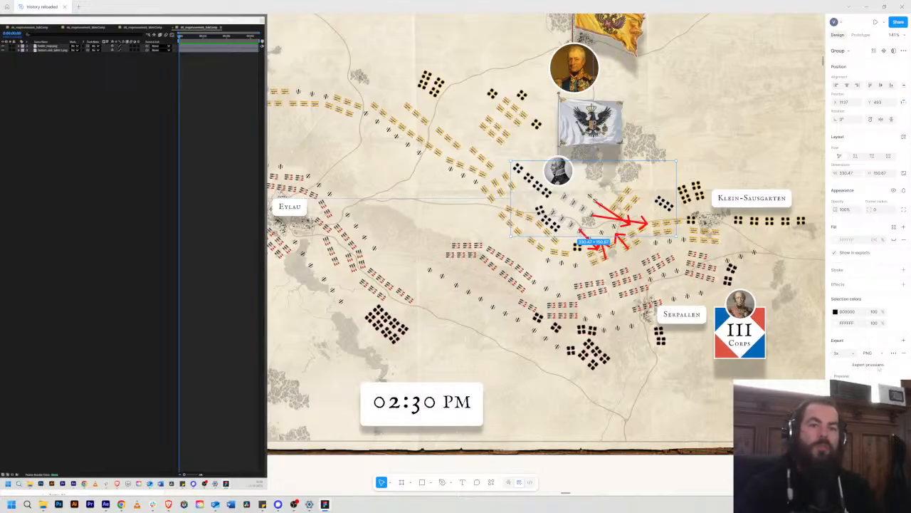
{"action": "left_click", "coordinate": [863, 367]}
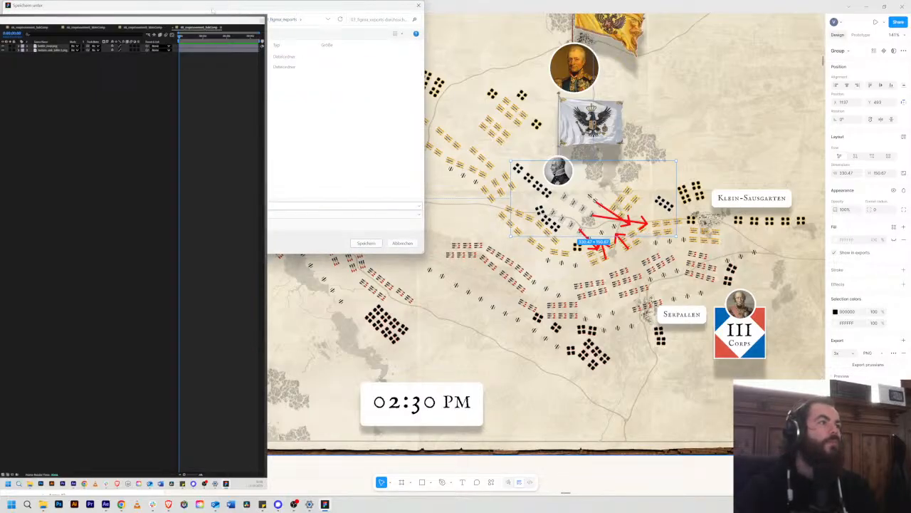
{"action": "key", "text": "Return"}
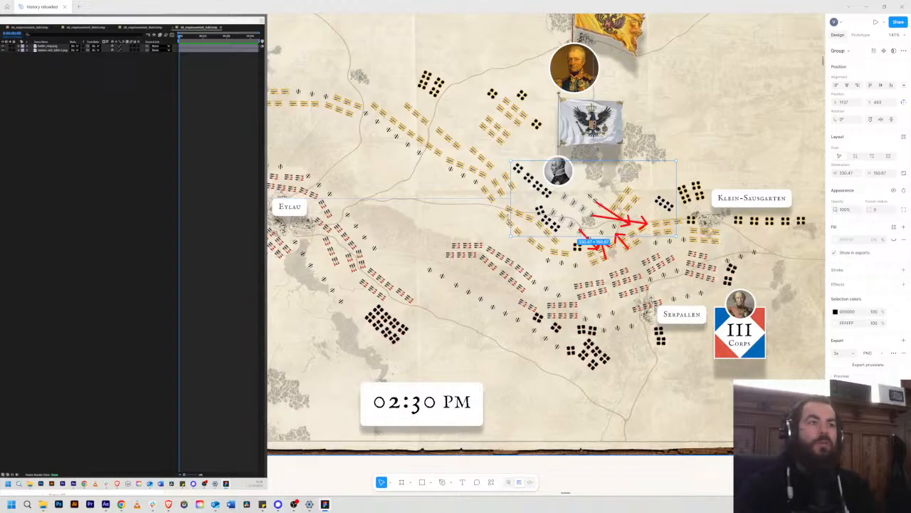
{"action": "key", "text": "Escape"}
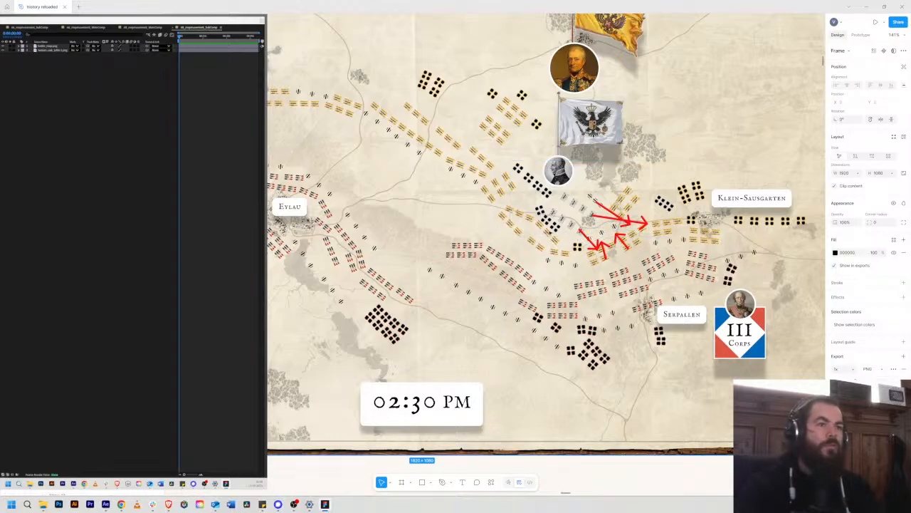
Step: Export the Russian positions group and the French positions group of the 02:30 PM map as 3x PNGs
{"action": "left_click", "coordinate": [545, 233]}
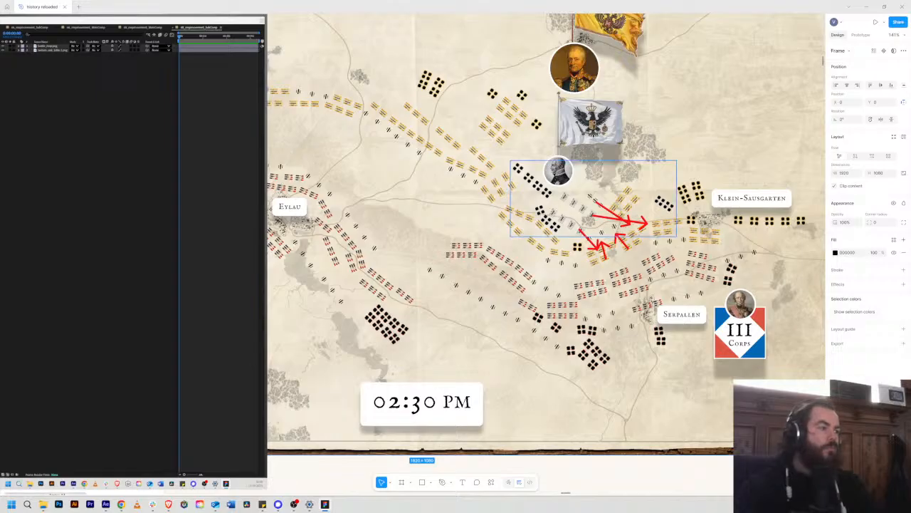
{"action": "left_click", "coordinate": [78, 349]}
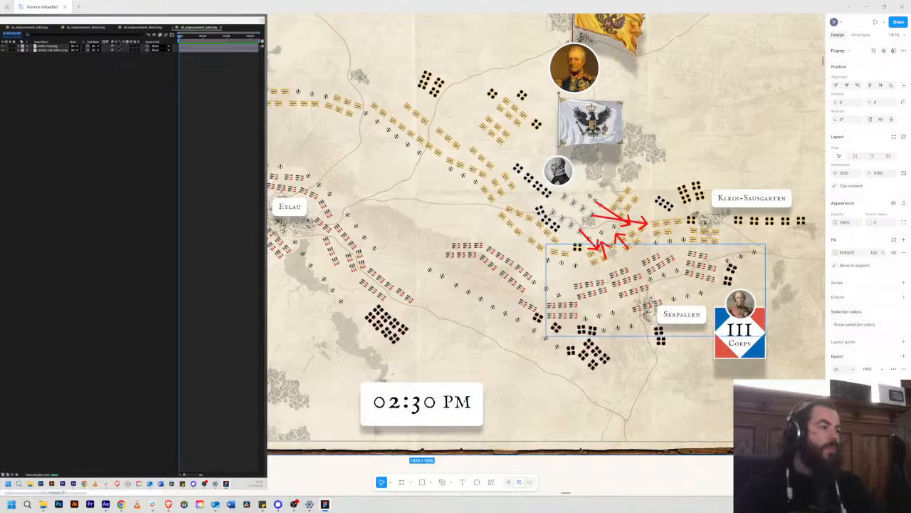
{"action": "left_click", "coordinate": [626, 239]}
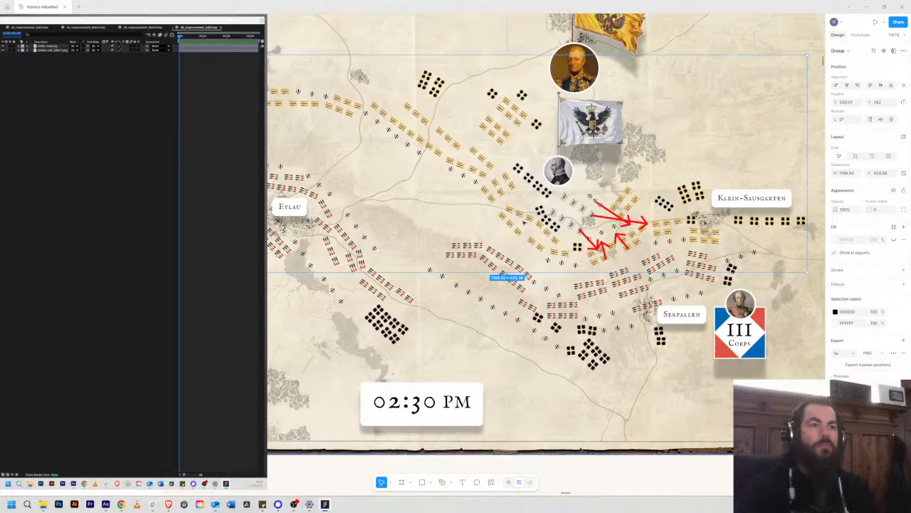
{"action": "left_click", "coordinate": [661, 335]}
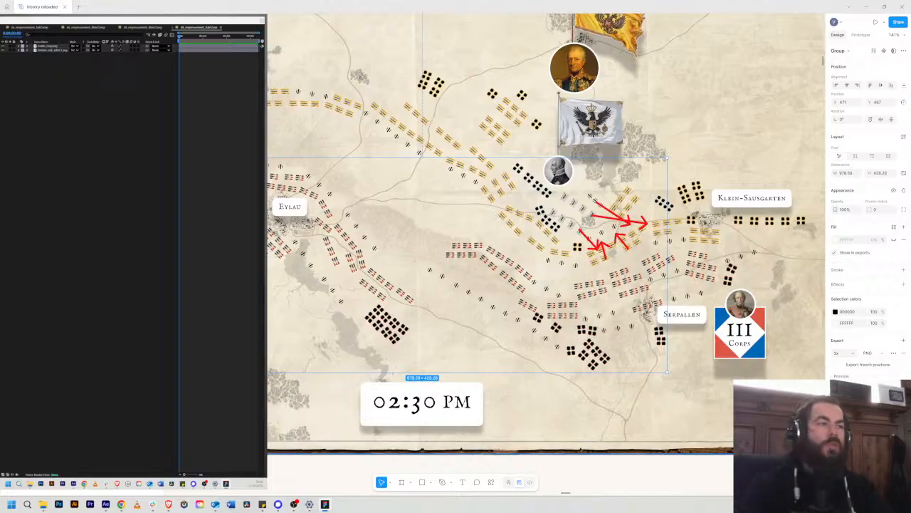
Step: Select Davout's troop group around Serpallen on the 02:30 PM map and undo its accidental shift
{"action": "left_click", "coordinate": [704, 274]}
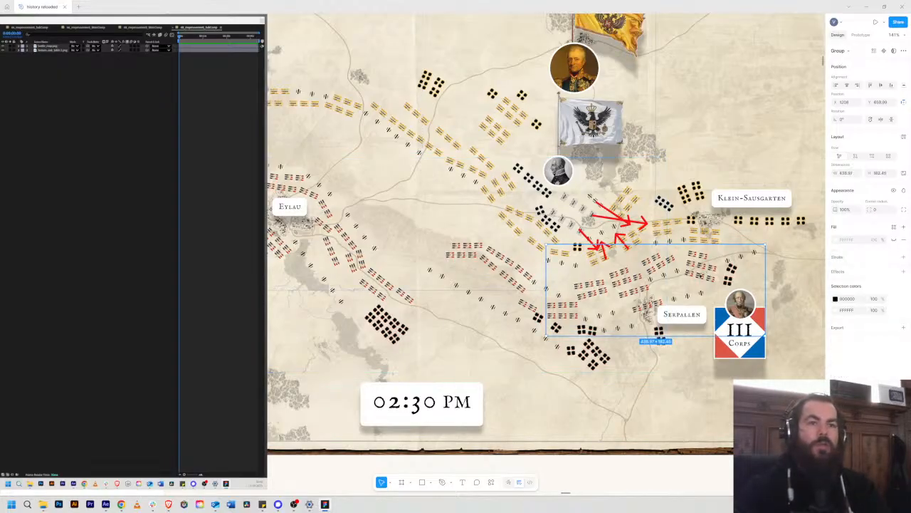
{"action": "left_click_drag", "start_coordinate": [700, 288], "coordinate": [709, 273]}
{"action": "key", "text": "ctrl+z"}
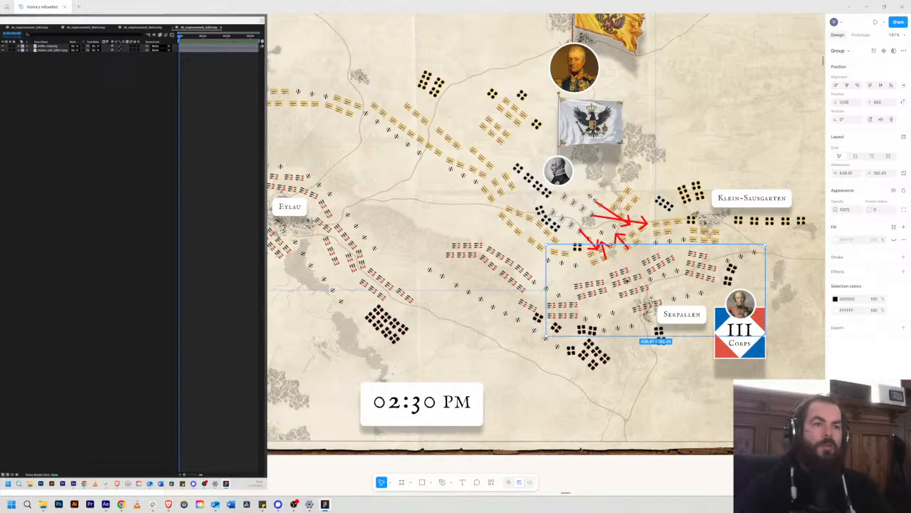
Step: Compare the troop positions on the 02:30 PM map with the attack arrows on the scene 68 map below it
{"action": "scroll", "coordinate": [546, 235], "scroll_direction": "right", "scroll_amount": 2}
{"action": "scroll", "coordinate": [546, 235], "scroll_direction": "down", "scroll_amount": 1}
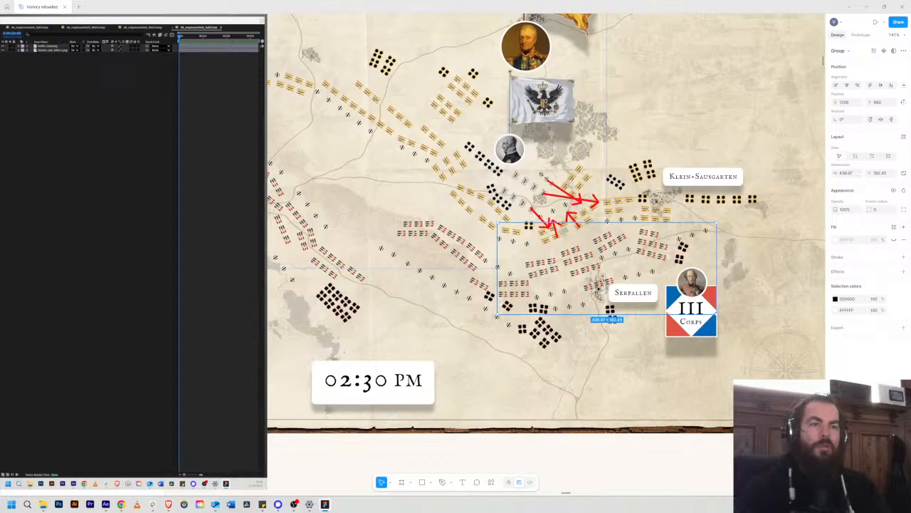
{"action": "scroll", "coordinate": [523, 225], "scroll_direction": "down", "scroll_amount": 3}
{"action": "scroll", "coordinate": [524, 224], "scroll_direction": "down", "scroll_amount": 3}
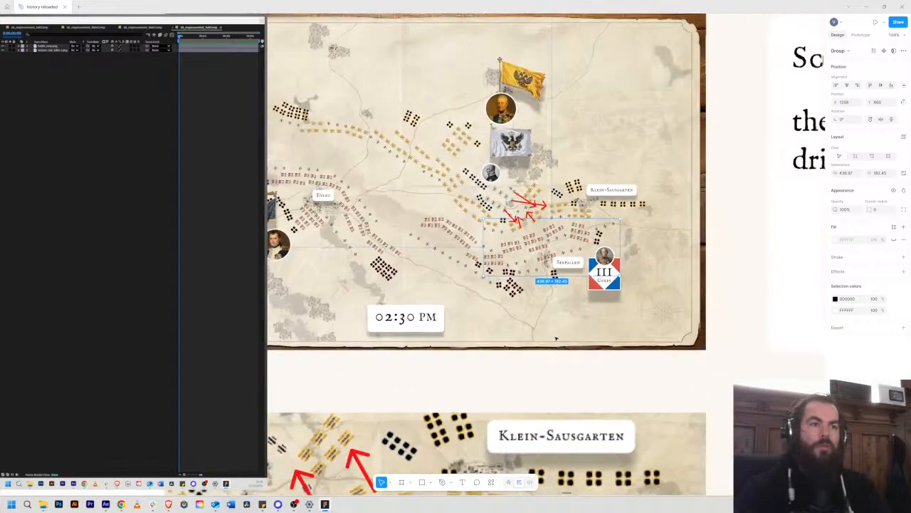
{"action": "scroll", "coordinate": [523, 224], "scroll_direction": "down", "scroll_amount": 5}
{"action": "scroll", "coordinate": [523, 225], "scroll_direction": "down", "scroll_amount": 2}
{"action": "scroll", "coordinate": [523, 224], "scroll_direction": "left", "scroll_amount": 3}
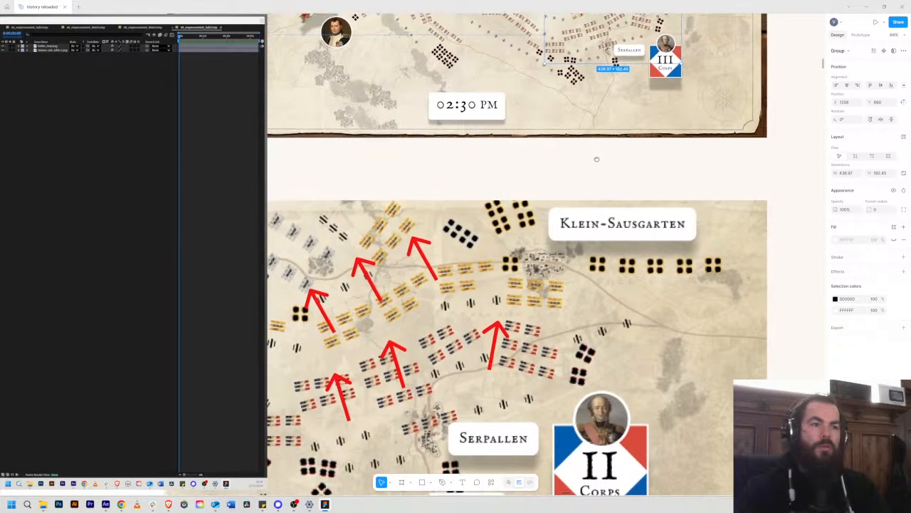
{"action": "left_click_drag", "start_coordinate": [607, 193], "coordinate": [598, 243]}
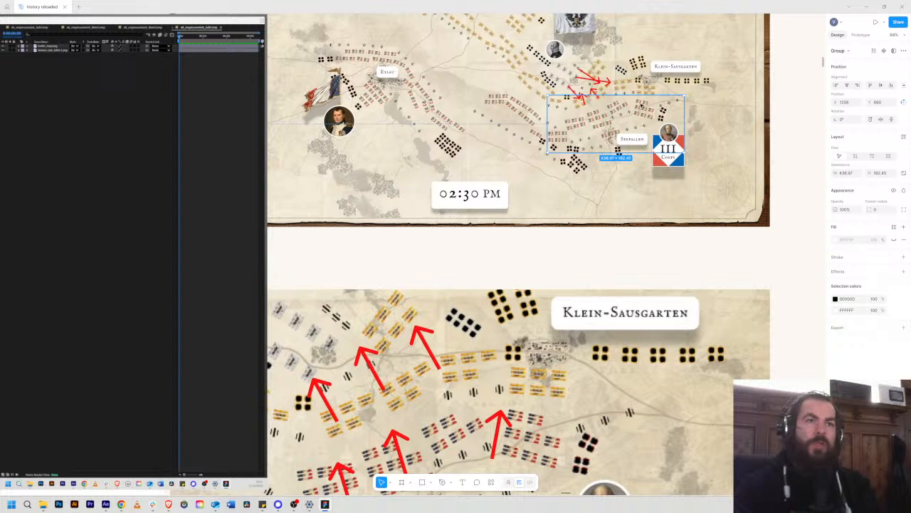
Step: Export Davout's troop group of the 02:30 PM map as a 3x PNG and clear the group selection
{"action": "left_click", "coordinate": [841, 332]}
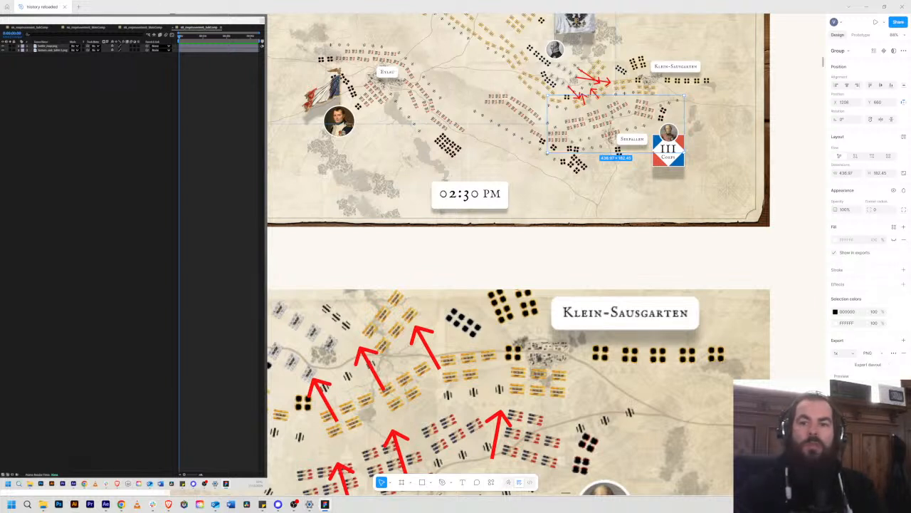
{"action": "left_click", "coordinate": [853, 353]}
{"action": "left_click", "coordinate": [851, 375]}
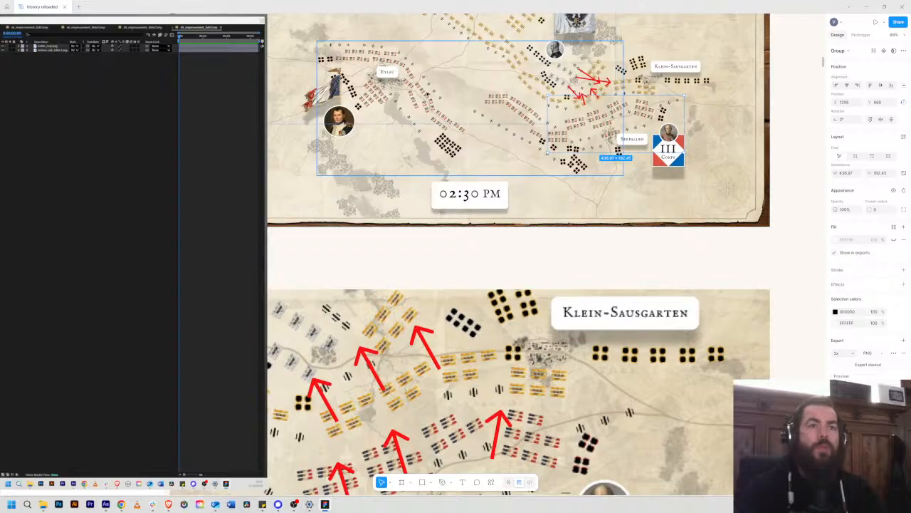
{"action": "scroll", "coordinate": [684, 272], "scroll_direction": "down", "scroll_amount": 3}
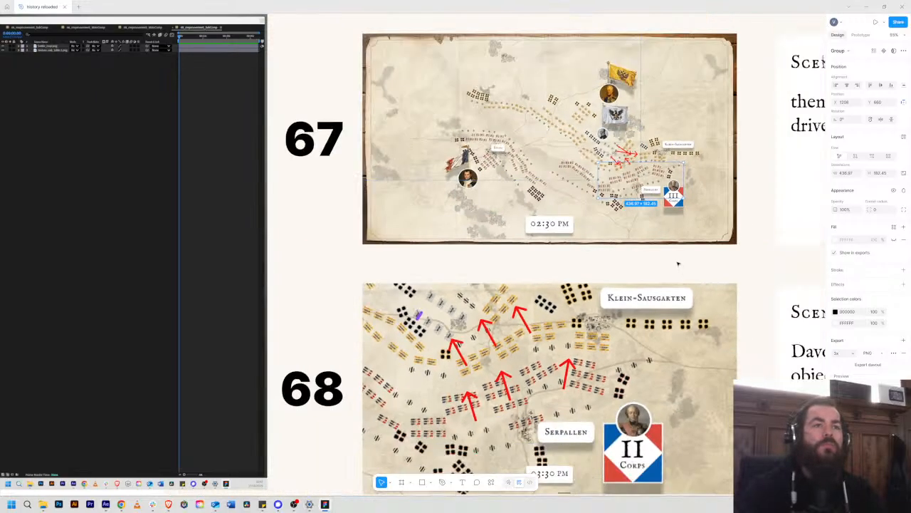
{"action": "left_click", "coordinate": [751, 263]}
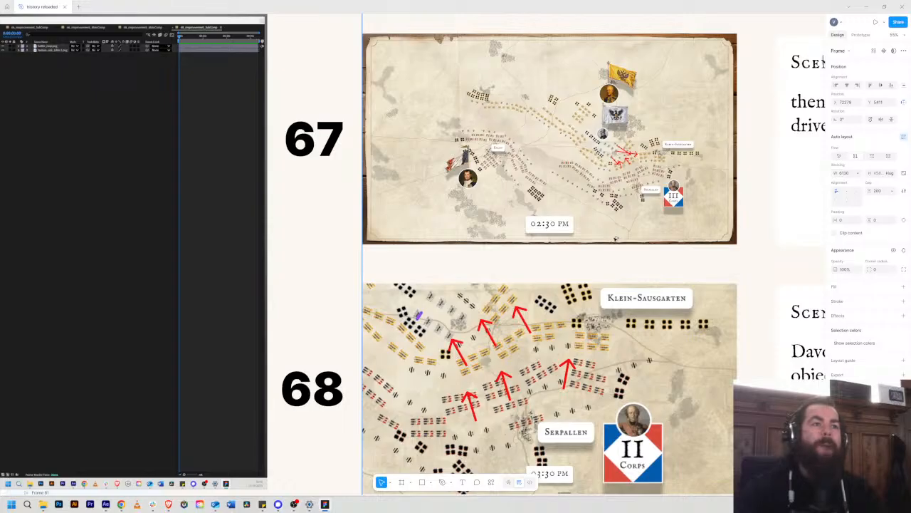
Step: Switch to After Effects, add the four exported troop position PNGs to the scene 68 composition, and undo the accidental battle map shift
{"action": "key", "text": "alt+Tab"}
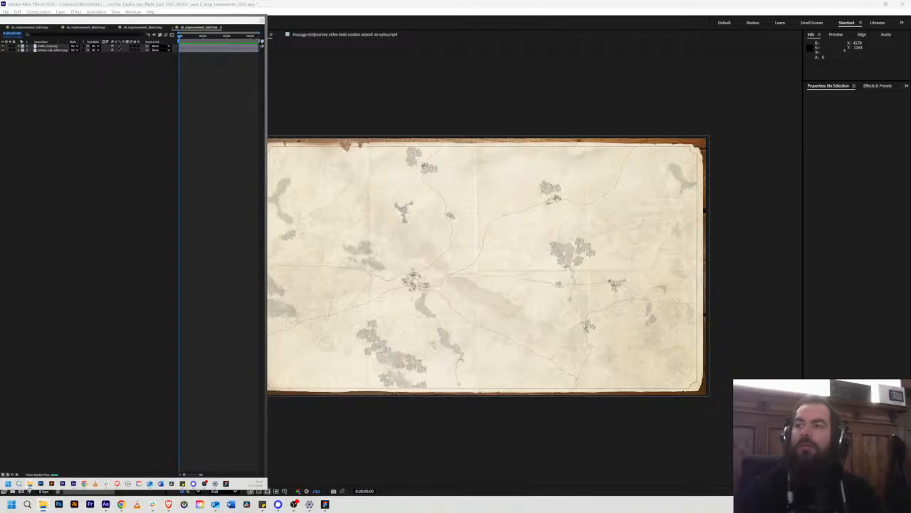
{"action": "left_click_drag", "start_coordinate": [333, 140], "coordinate": [336, 180]}
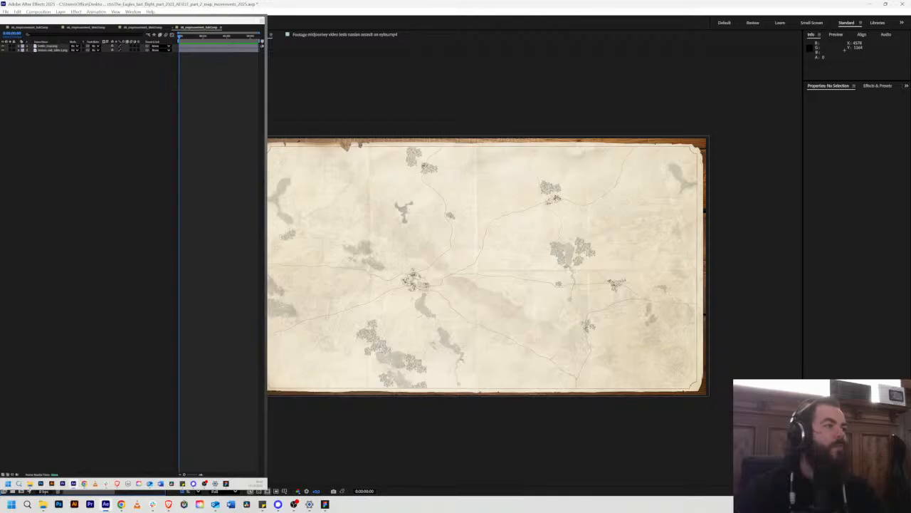
{"action": "left_click_drag", "start_coordinate": [78, 235], "coordinate": [466, 254]}
{"action": "left_click", "coordinate": [456, 249]}
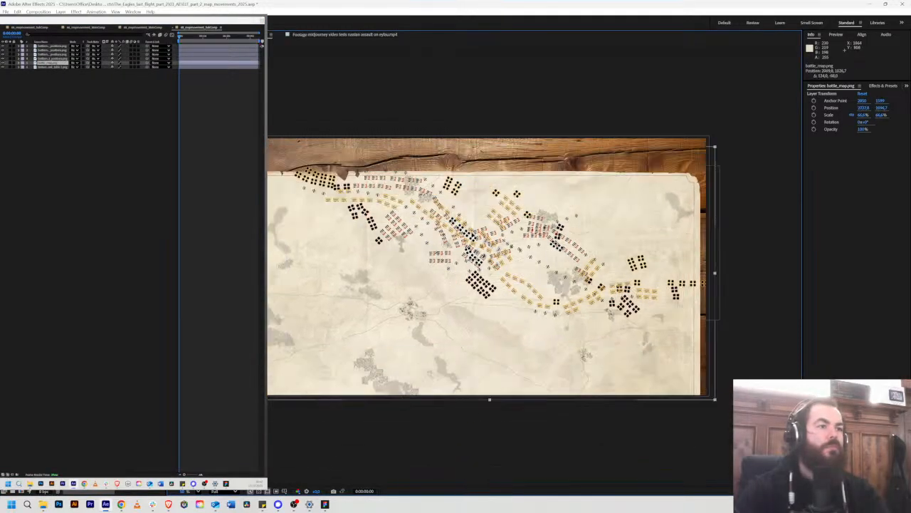
{"action": "key", "text": "ctrl+z"}
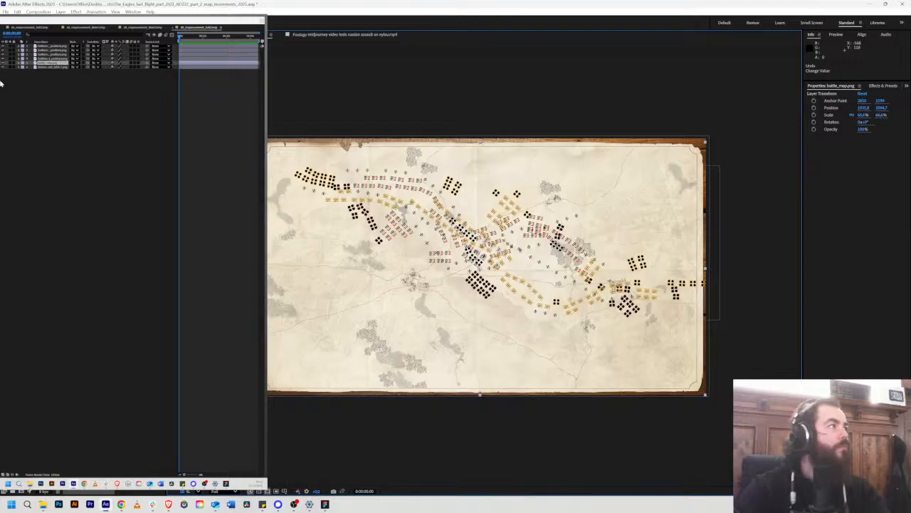
{"action": "left_click", "coordinate": [59, 101]}
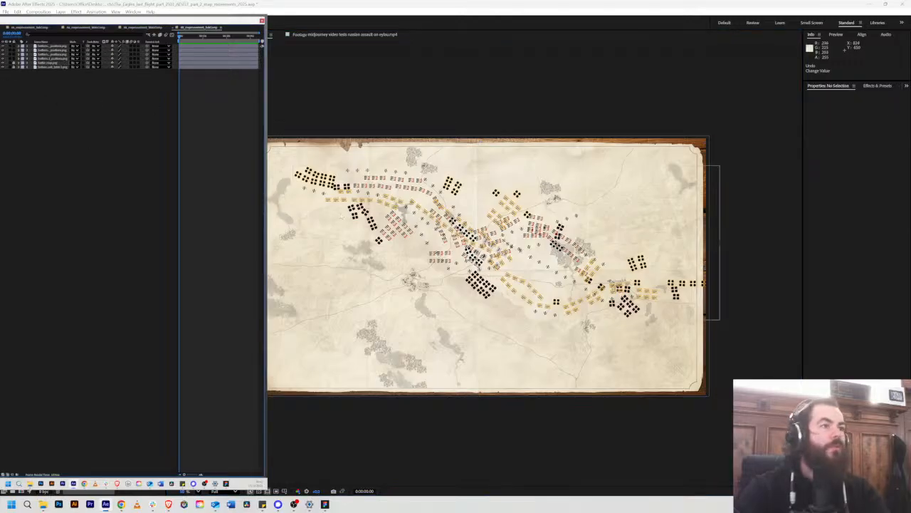
Step: Move the Russian positions layer down the battle map to about 2089, 1092 and deselect it
{"action": "left_click", "coordinate": [486, 257]}
{"action": "scroll", "coordinate": [483, 265], "scroll_direction": "up", "scroll_amount": 3}
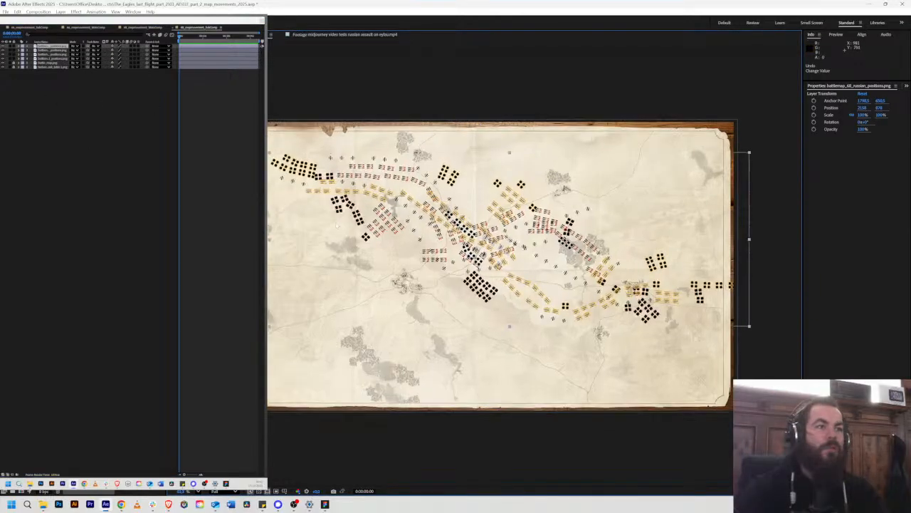
{"action": "left_click_drag", "start_coordinate": [520, 246], "coordinate": [509, 283]}
{"action": "scroll", "coordinate": [508, 282], "scroll_direction": "down", "scroll_amount": 3}
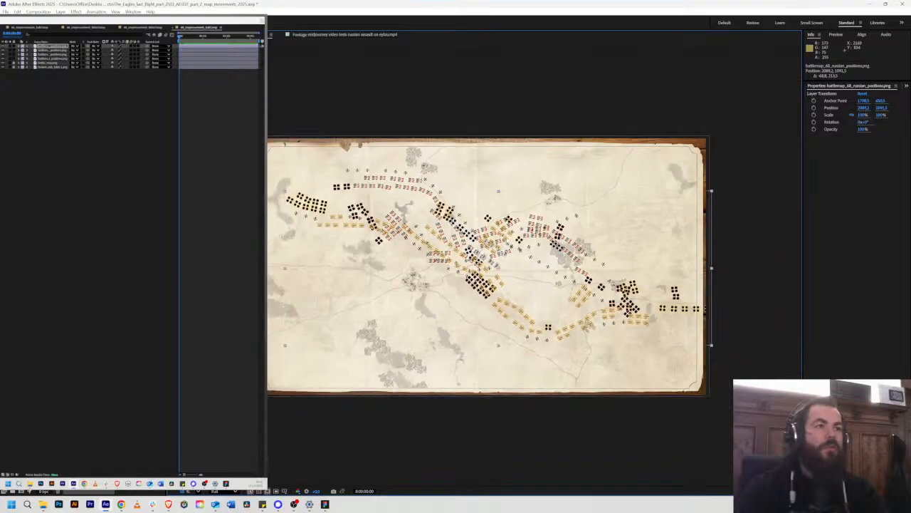
{"action": "left_click", "coordinate": [189, 170]}
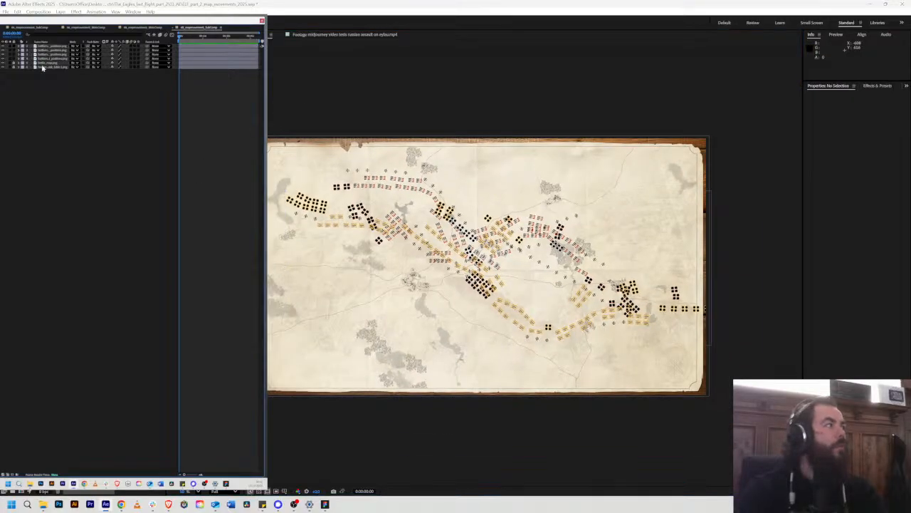
Step: Hide all troop layers except Davout's positions and move that layer to the map's Serpallen area, at about 3042, 1755
{"action": "left_click_drag", "start_coordinate": [44, 47], "coordinate": [3, 55]}
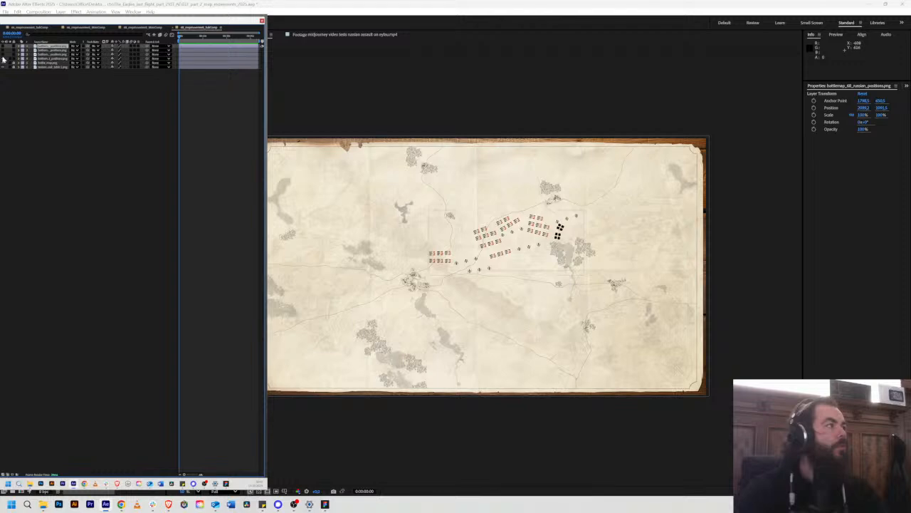
{"action": "left_click", "coordinate": [48, 59]}
{"action": "scroll", "coordinate": [499, 242], "scroll_direction": "up", "scroll_amount": 2}
{"action": "left_click_drag", "start_coordinate": [501, 228], "coordinate": [650, 371]}
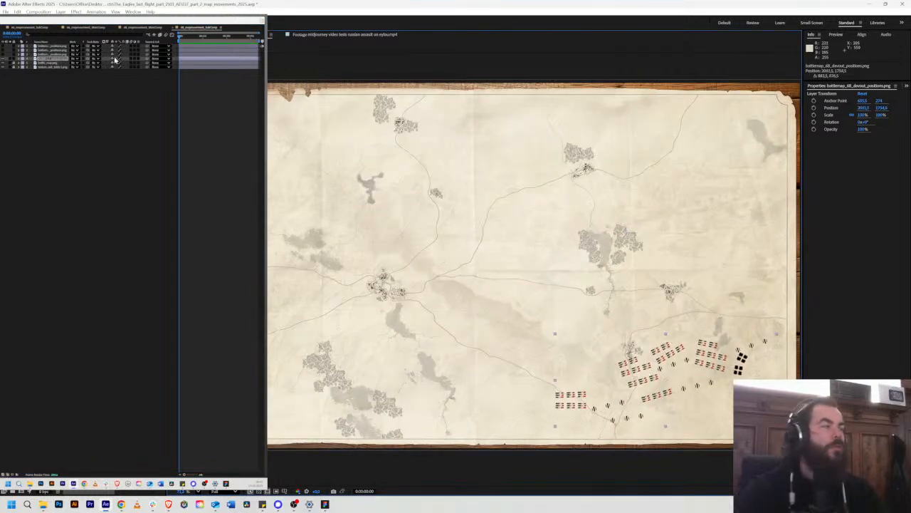
Step: Show only the French positions layer, scale it to about 61%, and place it around Eylau at about 1901, 1408
{"action": "left_click", "coordinate": [3, 58]}
{"action": "left_click", "coordinate": [3, 54]}
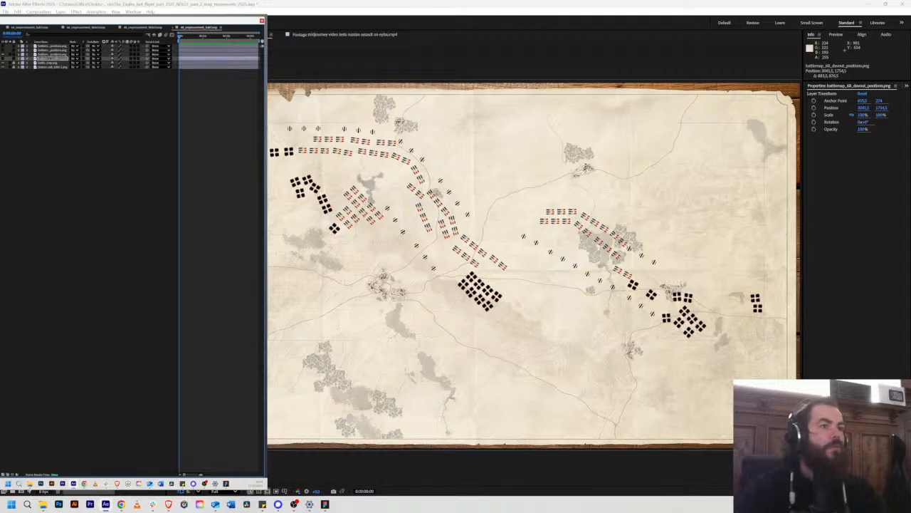
{"action": "left_click_drag", "start_coordinate": [452, 218], "coordinate": [387, 299]}
{"action": "left_click_drag", "start_coordinate": [206, 210], "coordinate": [340, 251]}
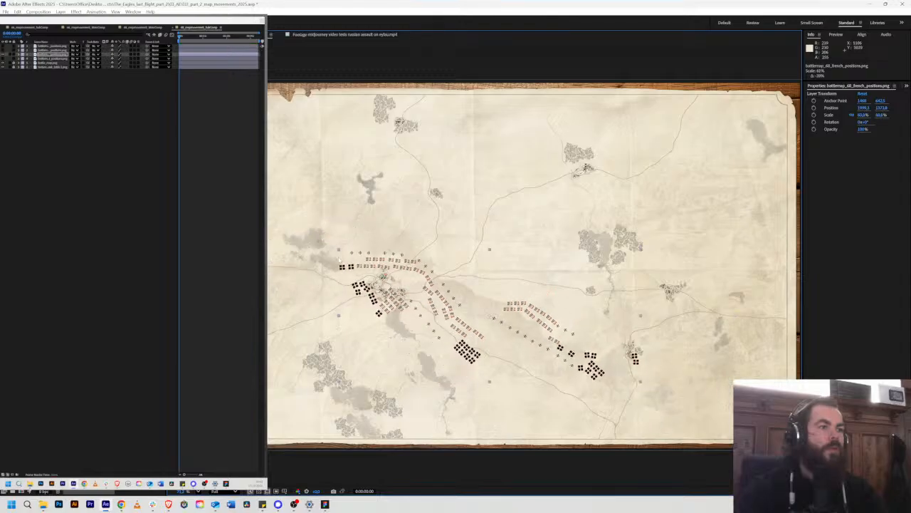
{"action": "mouse_move", "coordinate": [446, 275]}
{"action": "left_mouse_down"}
{"action": "mouse_move", "coordinate": [410, 285]}
{"action": "mouse_move", "coordinate": [440, 283]}
{"action": "mouse_move", "coordinate": [432, 279]}
{"action": "left_mouse_up"}
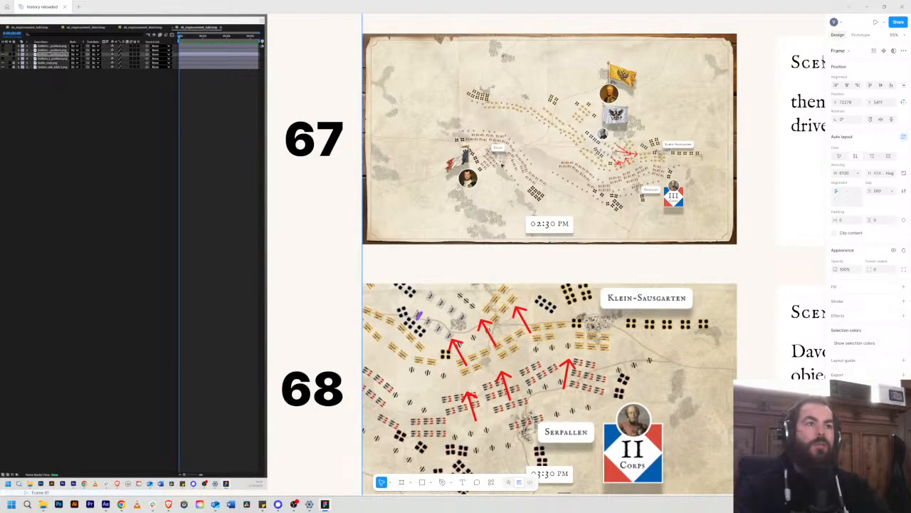
Step: Examine in Figma how the French troops sit around Eylau and along the roads on the 02:30 PM map
{"action": "scroll", "coordinate": [602, 174], "scroll_direction": "up", "scroll_amount": 5}
{"action": "scroll", "coordinate": [588, 183], "scroll_direction": "up", "scroll_amount": 1}
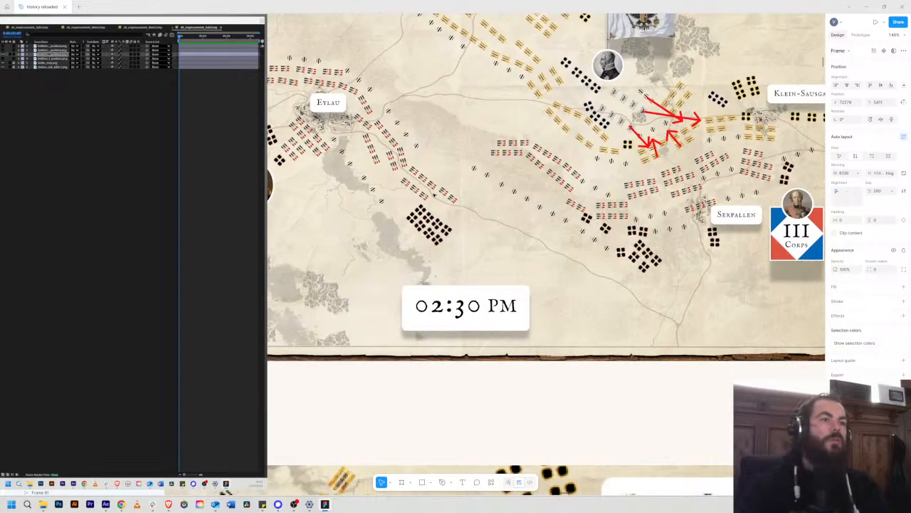
{"action": "scroll", "coordinate": [406, 174], "scroll_direction": "down", "scroll_amount": 1}
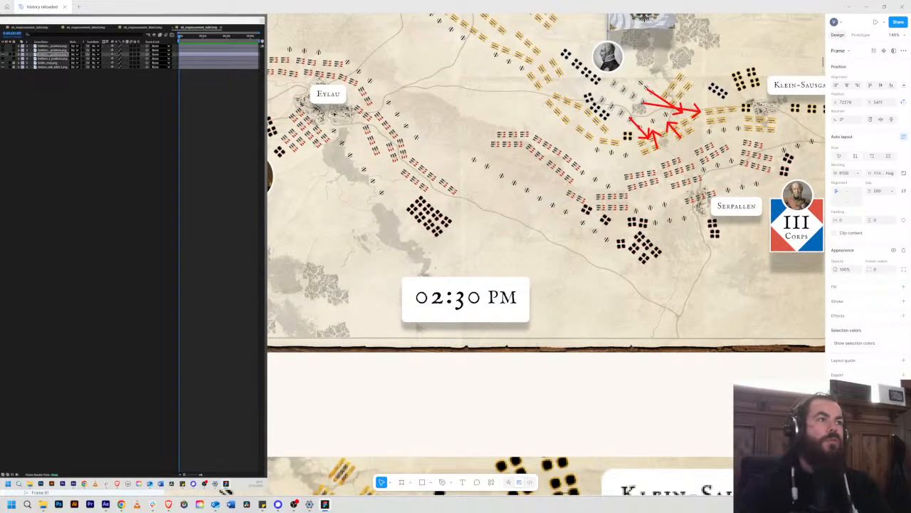
{"action": "left_click_drag", "start_coordinate": [417, 186], "coordinate": [553, 302]}
{"action": "scroll", "coordinate": [553, 302], "scroll_direction": "up", "scroll_amount": 2}
{"action": "scroll", "coordinate": [553, 302], "scroll_direction": "up", "scroll_amount": 2}
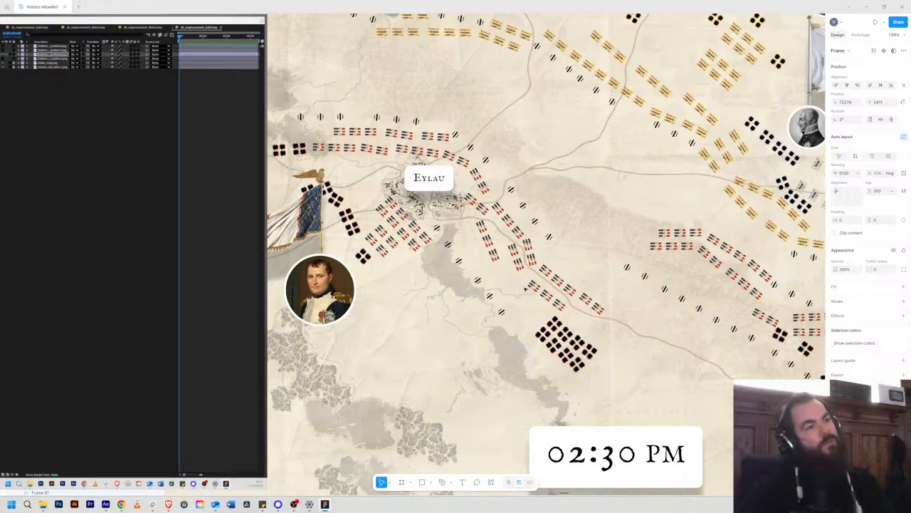
{"action": "scroll", "coordinate": [520, 304], "scroll_direction": "down", "scroll_amount": 2}
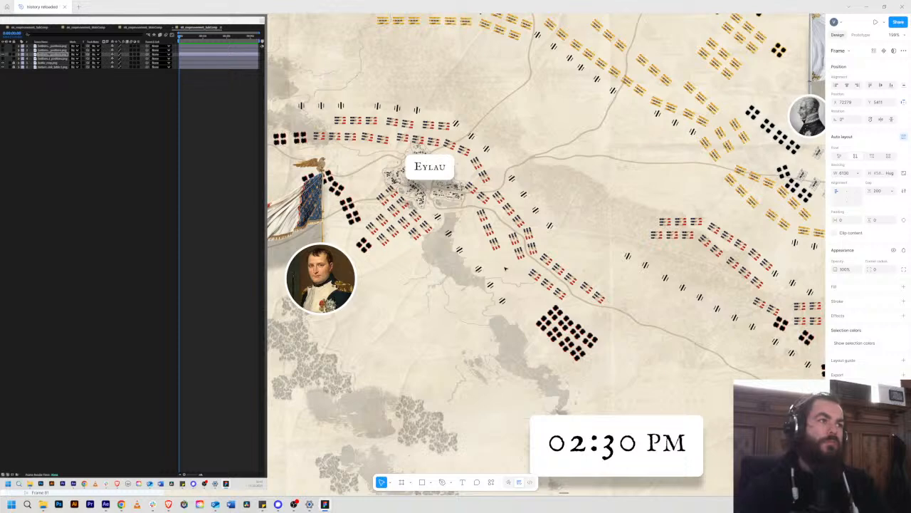
{"action": "left_click_drag", "start_coordinate": [498, 266], "coordinate": [410, 245]}
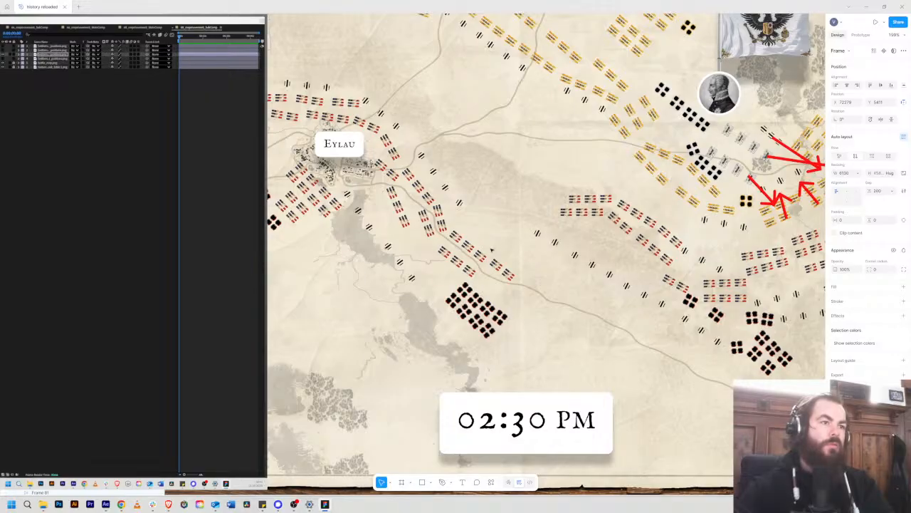
Step: Return to After Effects and shift the French positions layer to about 1921, 1404 to match the roads near Eylau
{"action": "key", "text": "alt+Tab"}
{"action": "scroll", "coordinate": [489, 252], "scroll_direction": "up", "scroll_amount": 4}
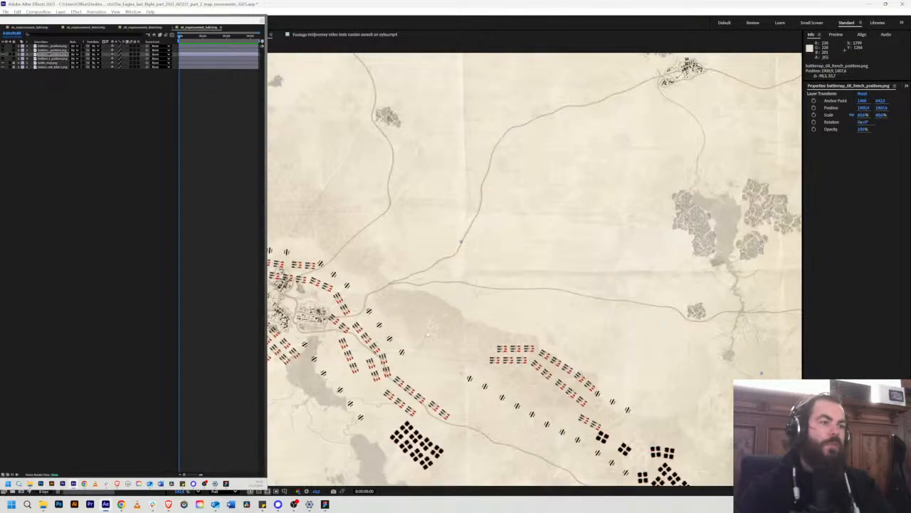
{"action": "left_click_drag", "start_coordinate": [429, 333], "coordinate": [469, 226]}
{"action": "scroll", "coordinate": [437, 284], "scroll_direction": "up", "scroll_amount": 3}
{"action": "left_click_drag", "start_coordinate": [428, 293], "coordinate": [463, 273]}
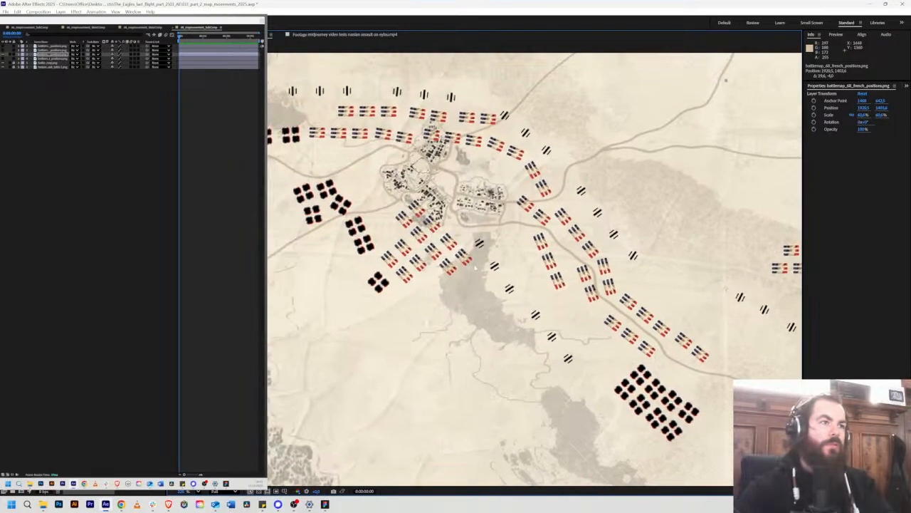
Step: Check the French troops against the Figma map, enlarge their After Effects layer to about 65%, and reposition it to about 1921, 1395
{"action": "key", "text": "alt+Tab"}
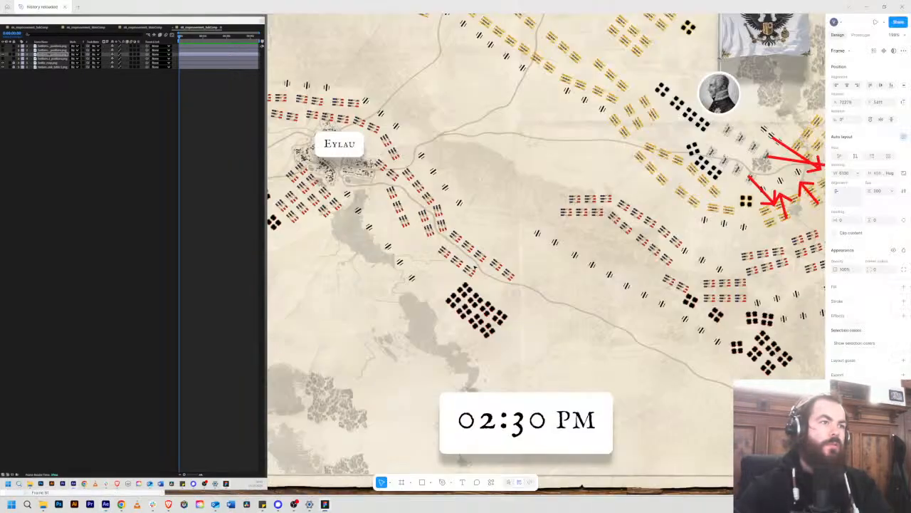
{"action": "key", "text": "alt+Tab"}
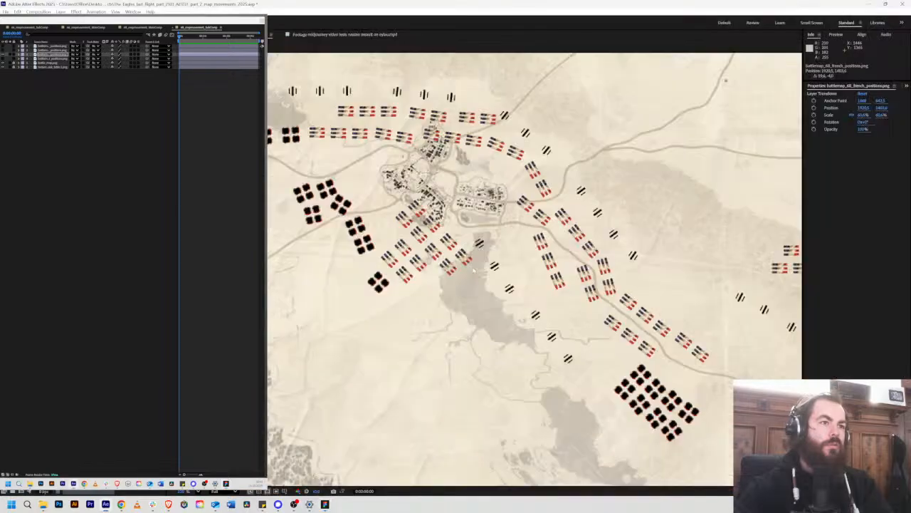
{"action": "key", "text": "alt+Tab"}
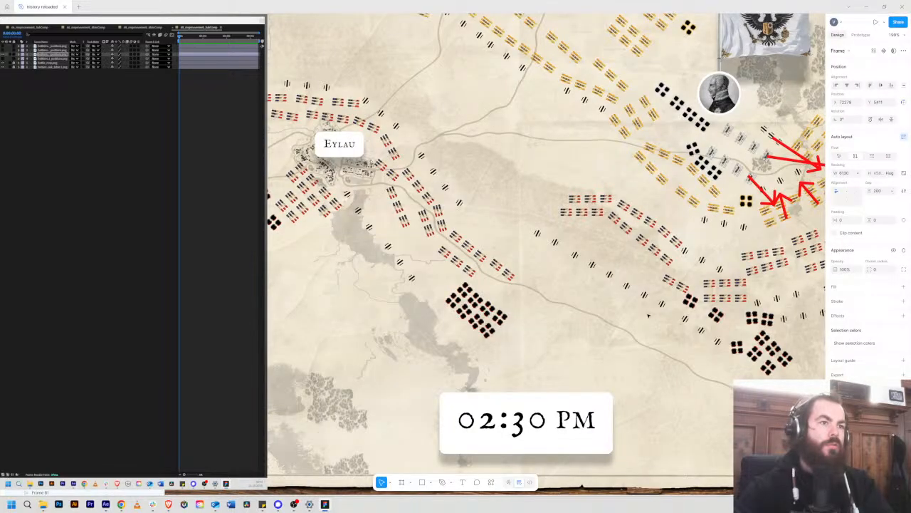
{"action": "key", "text": "alt+Tab"}
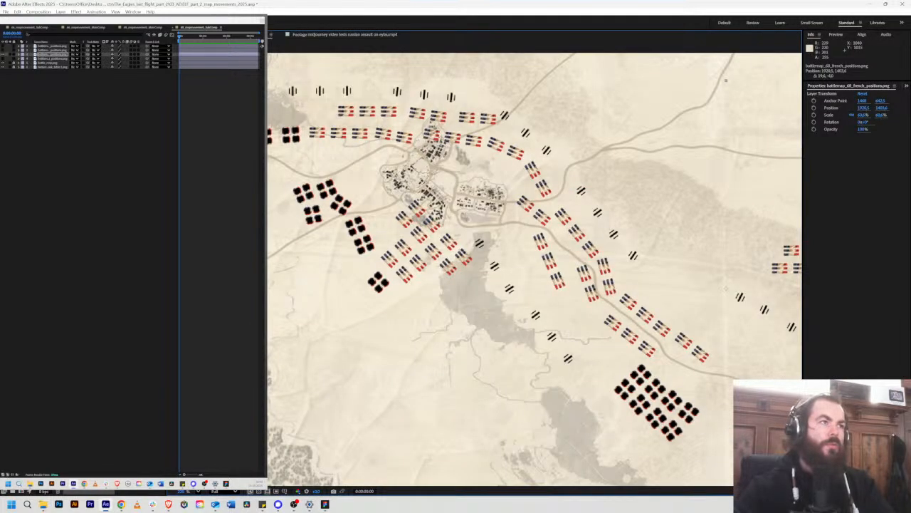
{"action": "left_click_drag", "start_coordinate": [252, 80], "coordinate": [213, 64]}
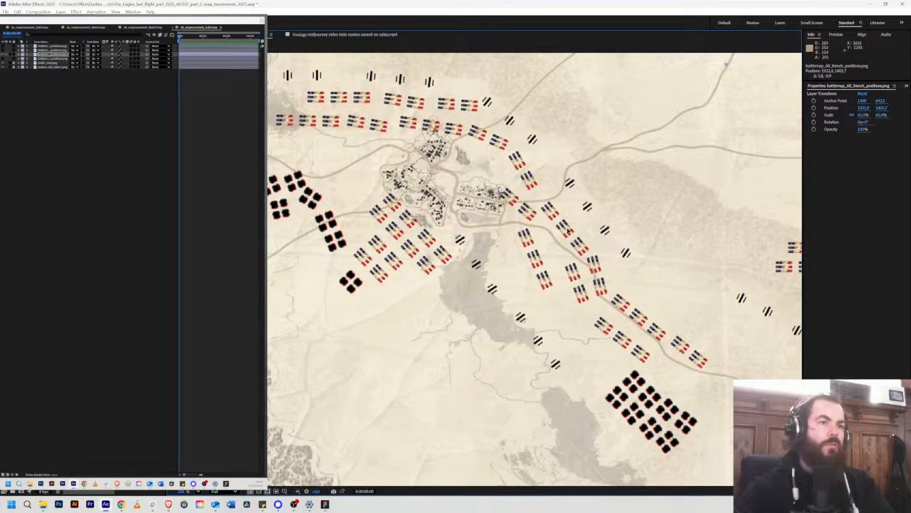
{"action": "left_click_drag", "start_coordinate": [567, 234], "coordinate": [569, 228]}
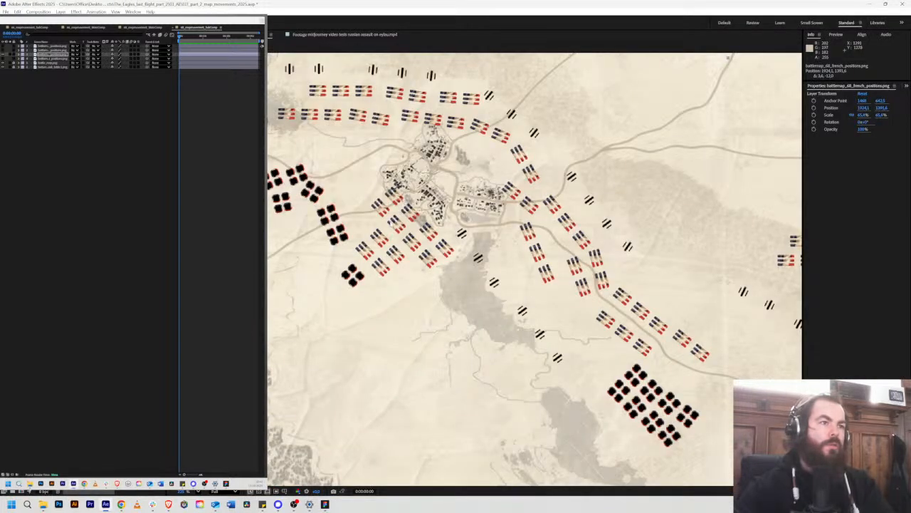
{"action": "left_click_drag", "start_coordinate": [461, 220], "coordinate": [460, 221]}
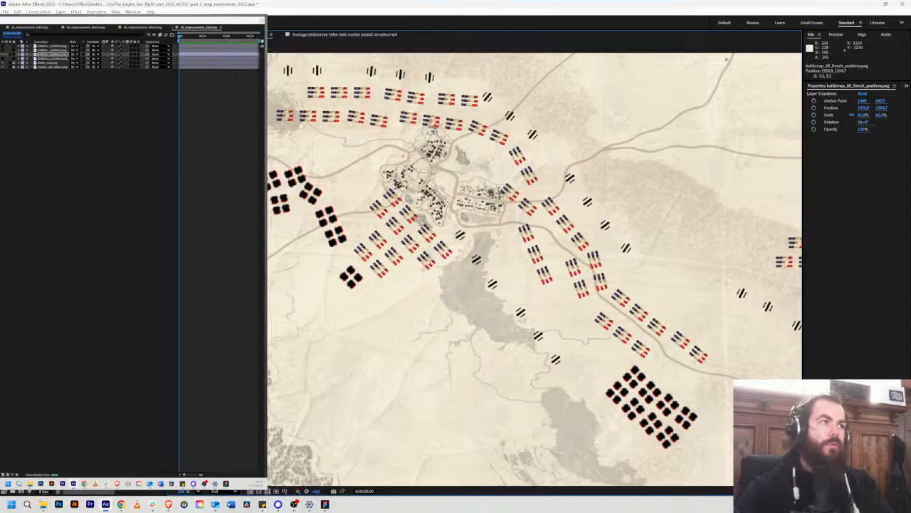
Step: Fine-tune the French positions layer over Eylau and the roads, enlarging it to about 66.1% and placing it at about 1932, 1399
{"action": "left_click_drag", "start_coordinate": [213, 59], "coordinate": [223, 70]}
{"action": "left_click_drag", "start_coordinate": [469, 183], "coordinate": [461, 180]}
{"action": "scroll", "coordinate": [620, 233], "scroll_direction": "down", "scroll_amount": 3}
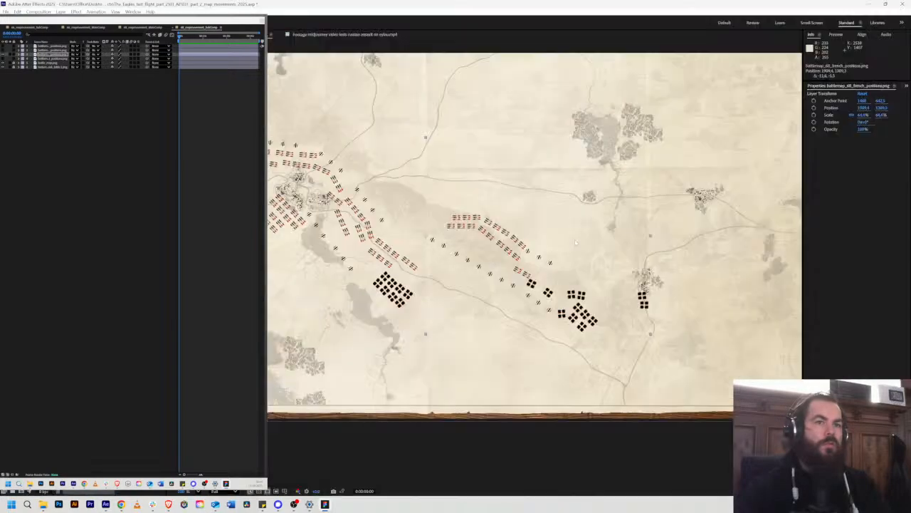
{"action": "left_click_drag", "start_coordinate": [568, 309], "coordinate": [577, 311]}
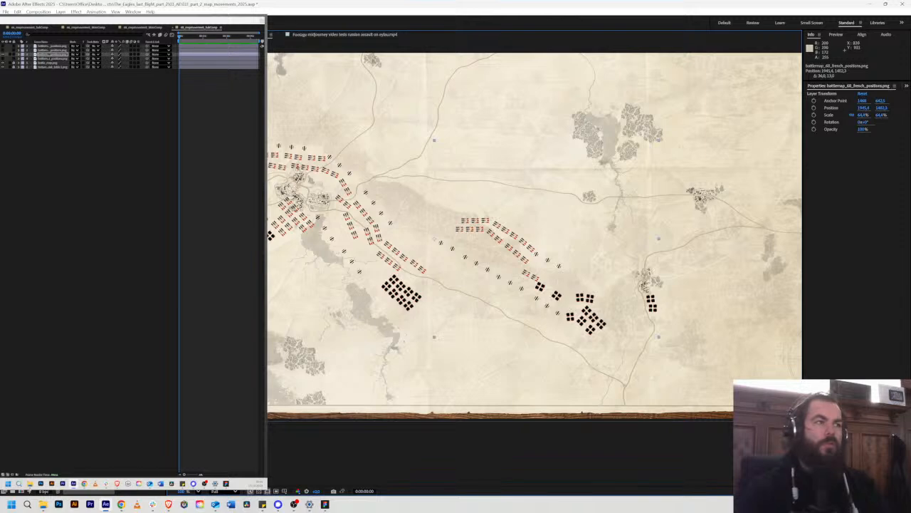
{"action": "left_click_drag", "start_coordinate": [211, 139], "coordinate": [204, 138]}
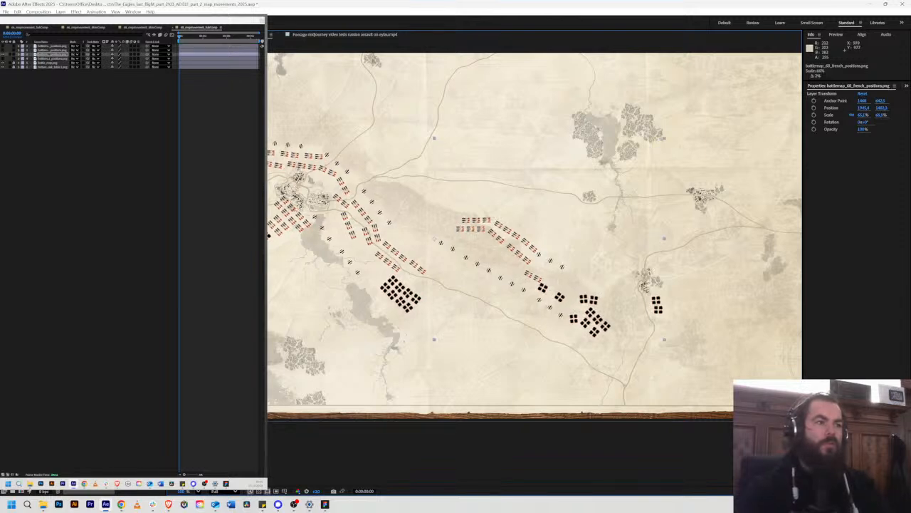
{"action": "left_click_drag", "start_coordinate": [363, 212], "coordinate": [358, 212]}
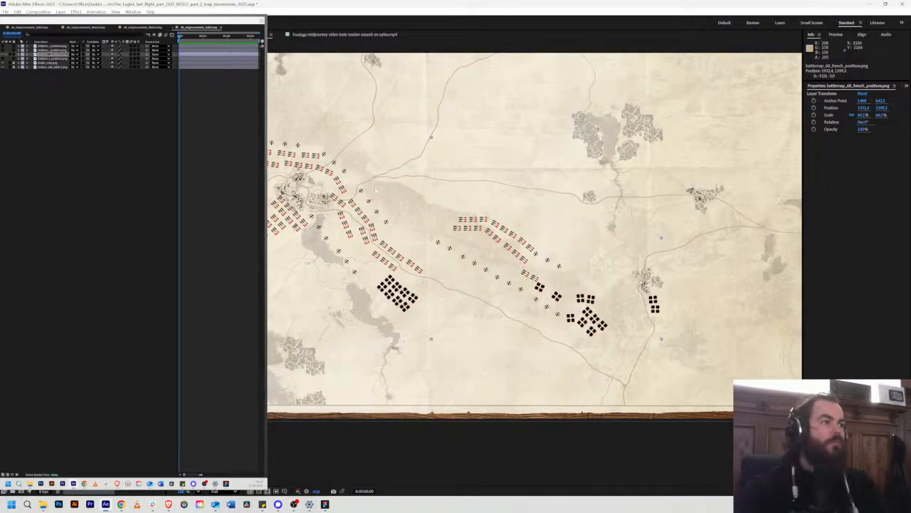
{"action": "left_click", "coordinate": [509, 435]}
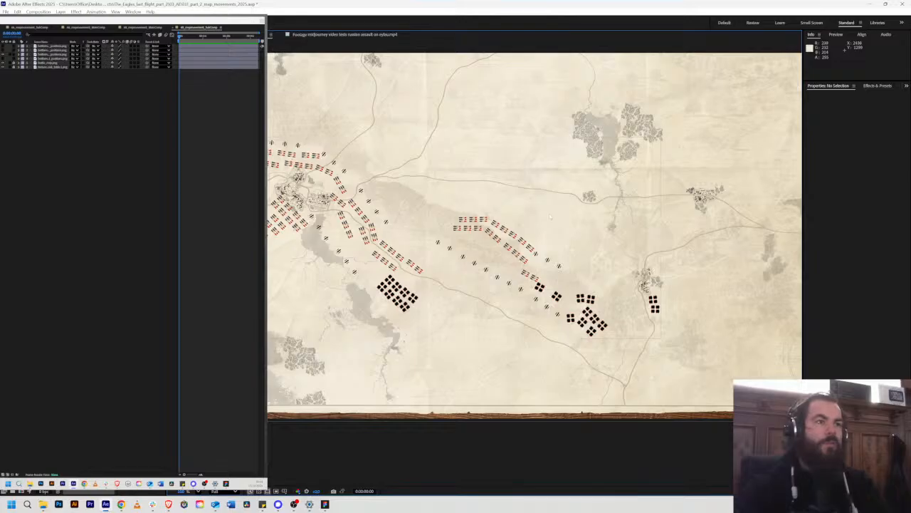
Step: Copy the French positions layer's scale of about 66.1%, show the Prussian positions layer, and apply the same scale to it
{"action": "left_click", "coordinate": [98, 111]}
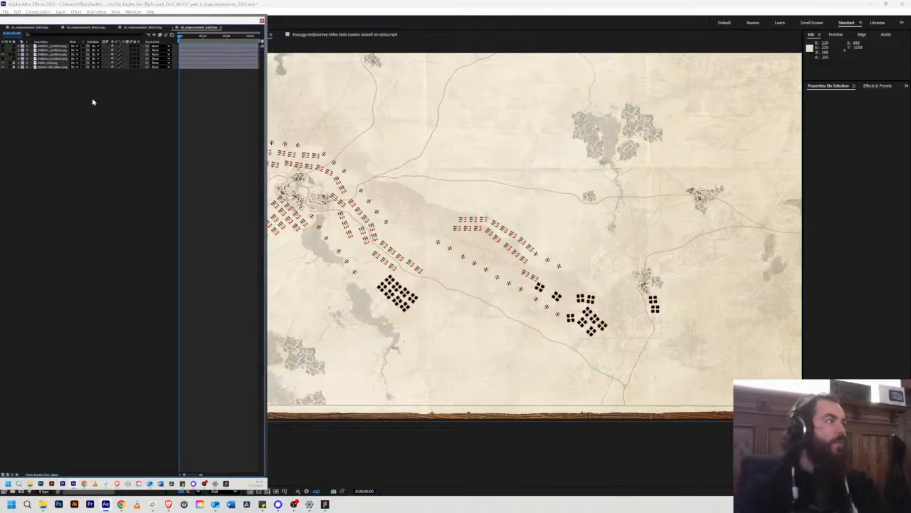
{"action": "left_click", "coordinate": [45, 57]}
{"action": "key", "text": "s"}
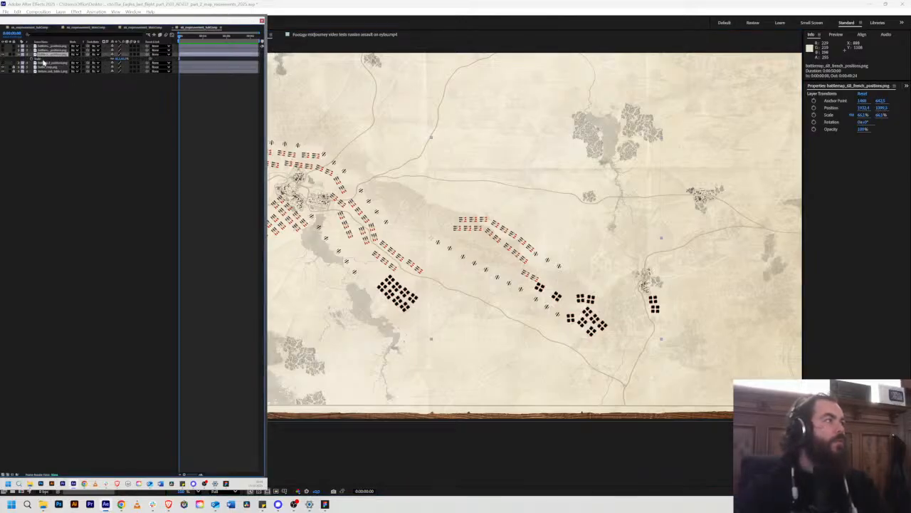
{"action": "left_click", "coordinate": [38, 59]}
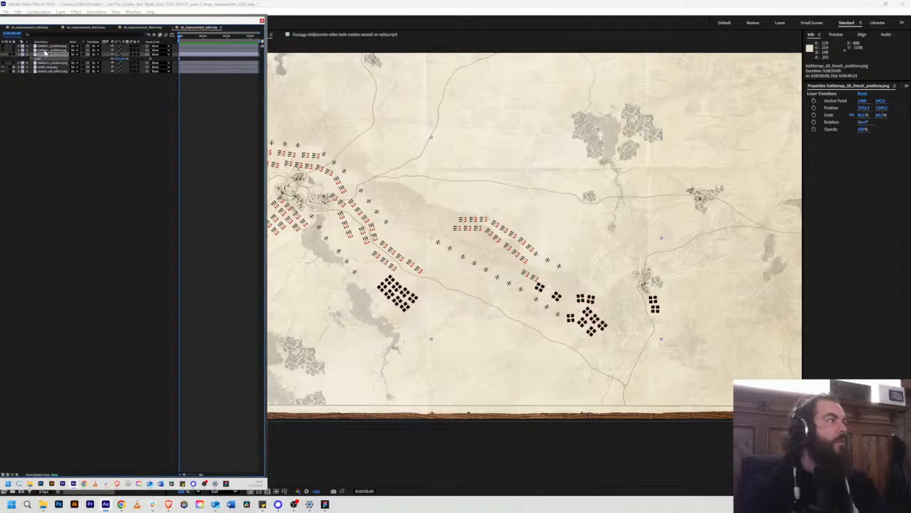
{"action": "left_click", "coordinate": [41, 51]}
{"action": "left_click", "coordinate": [2, 51]}
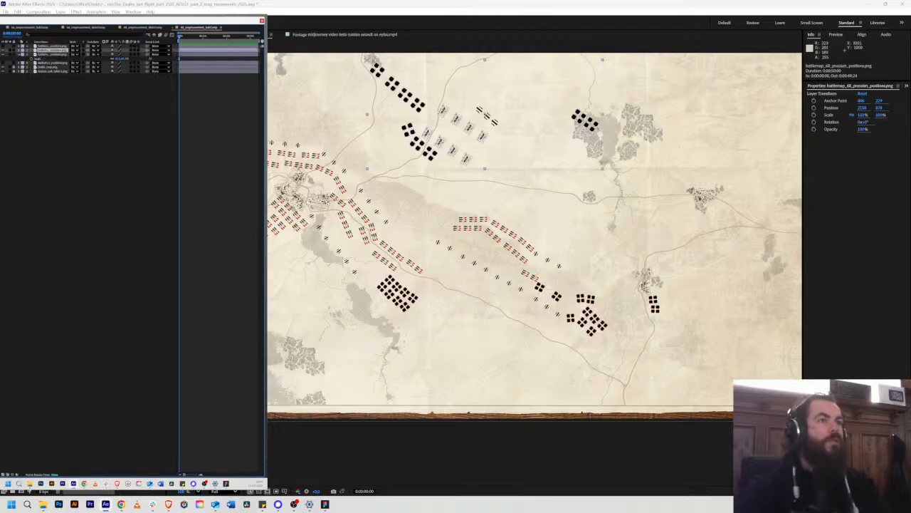
{"action": "key", "text": "s"}
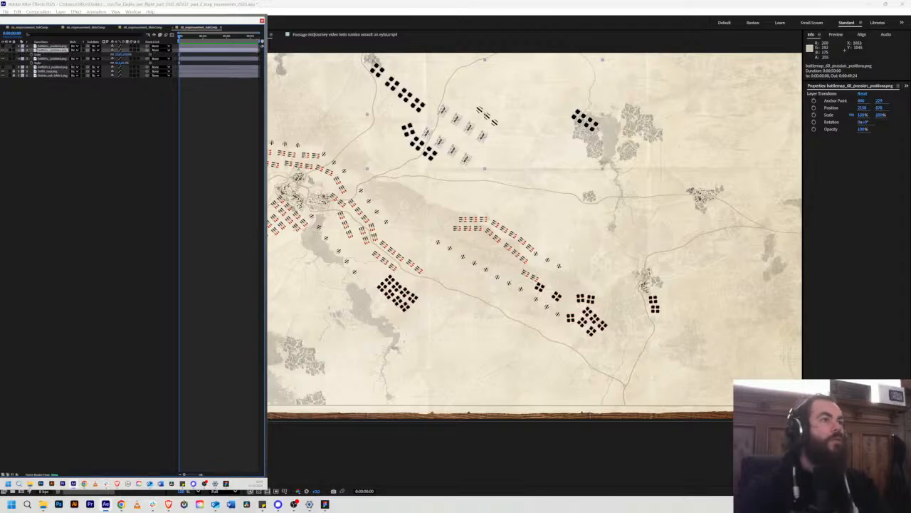
{"action": "left_click", "coordinate": [38, 55]}
{"action": "key", "text": "ctrl+v"}
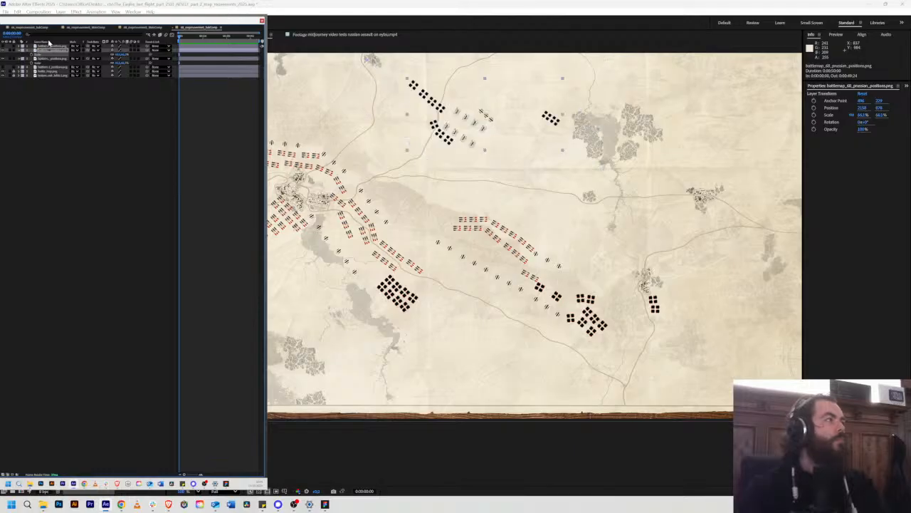
Step: Apply the French positions layer's scale of about 66.1% to the Russian positions layer
{"action": "left_click", "coordinate": [49, 47]}
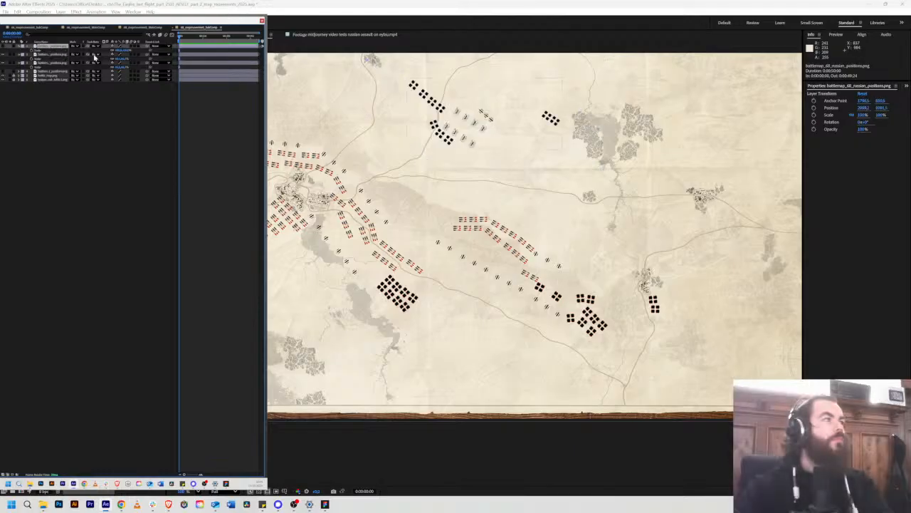
{"action": "left_click", "coordinate": [42, 64]}
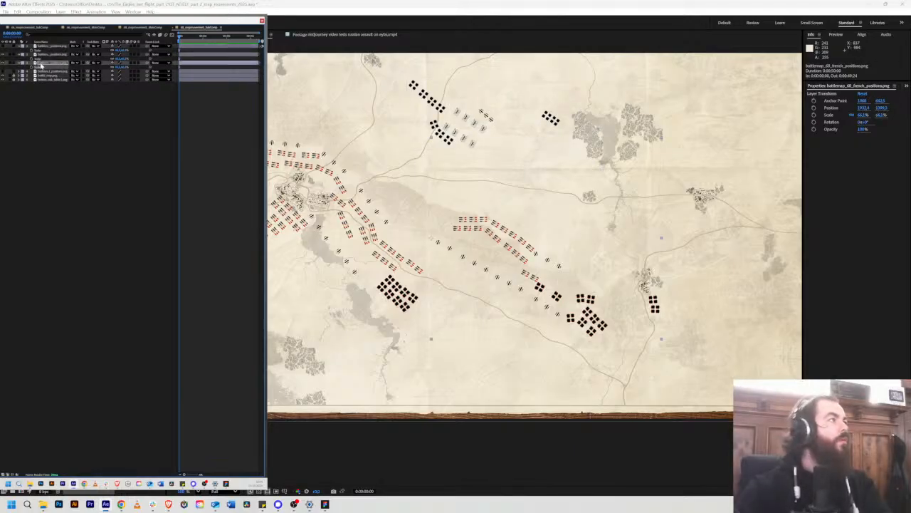
{"action": "left_click", "coordinate": [44, 47]}
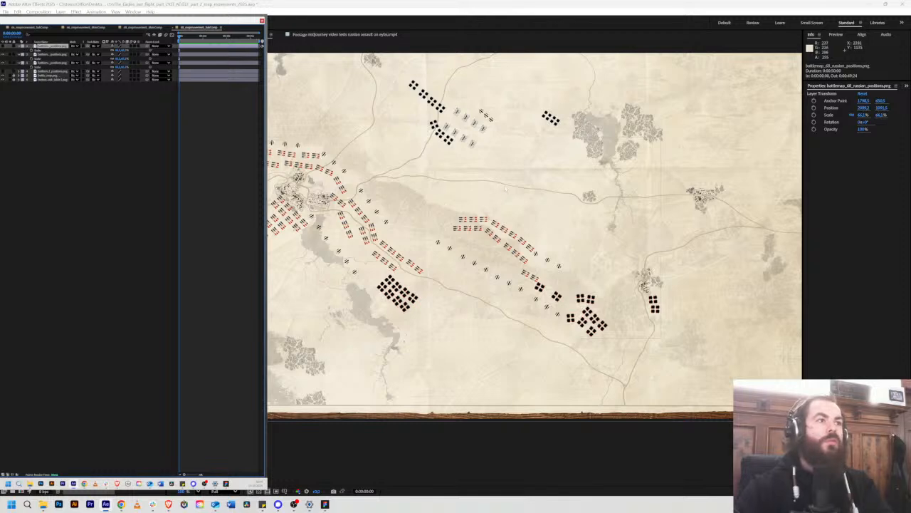
Step: Show the Russian positions layer, compare it with the 02:30 PM map in Figma, and place it at about 2281, 1001 in After Effects
{"action": "left_click_drag", "start_coordinate": [628, 143], "coordinate": [605, 199]}
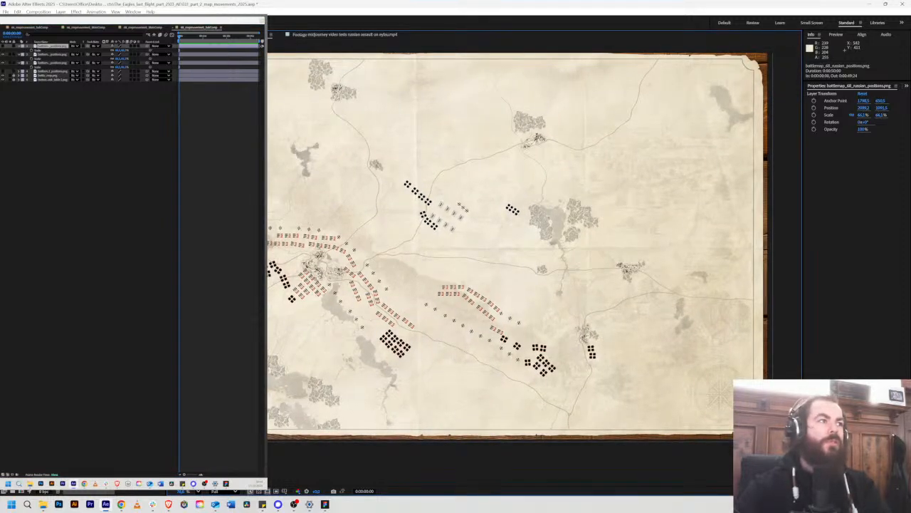
{"action": "left_click", "coordinate": [59, 55]}
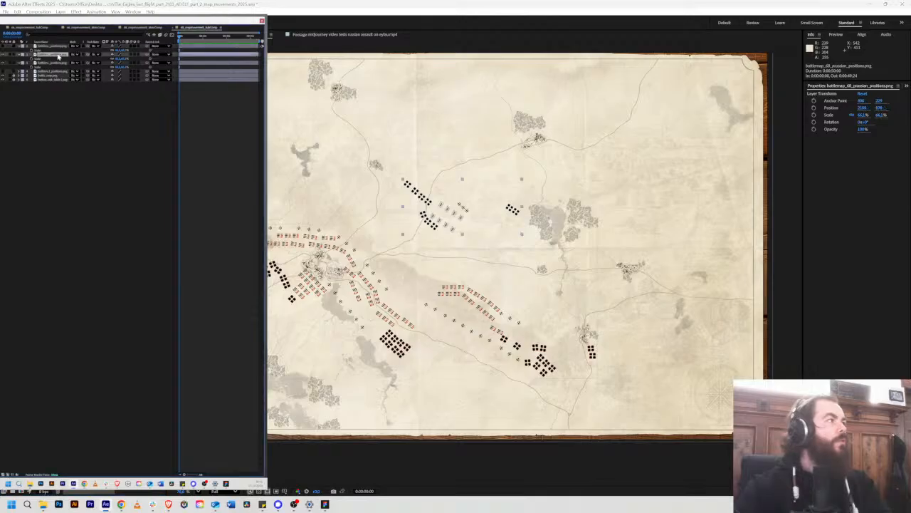
{"action": "left_click", "coordinate": [4, 45]}
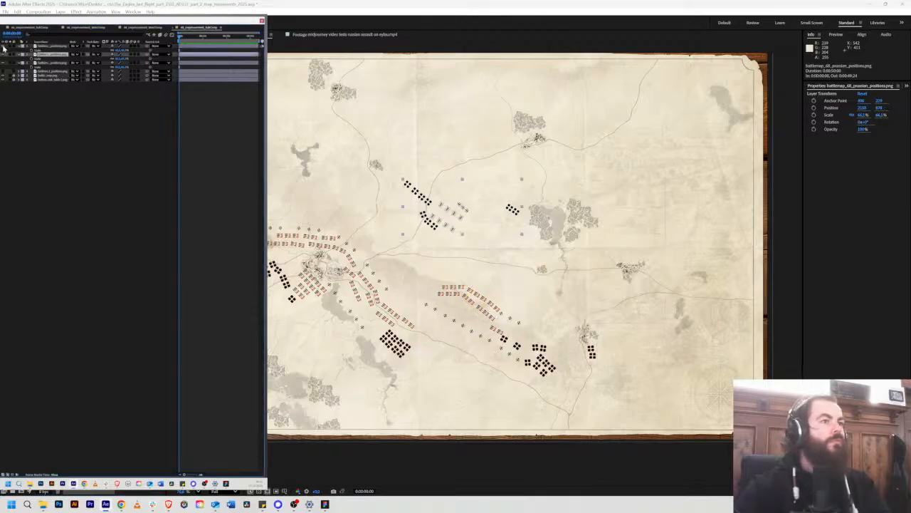
{"action": "left_click_drag", "start_coordinate": [388, 237], "coordinate": [438, 221]}
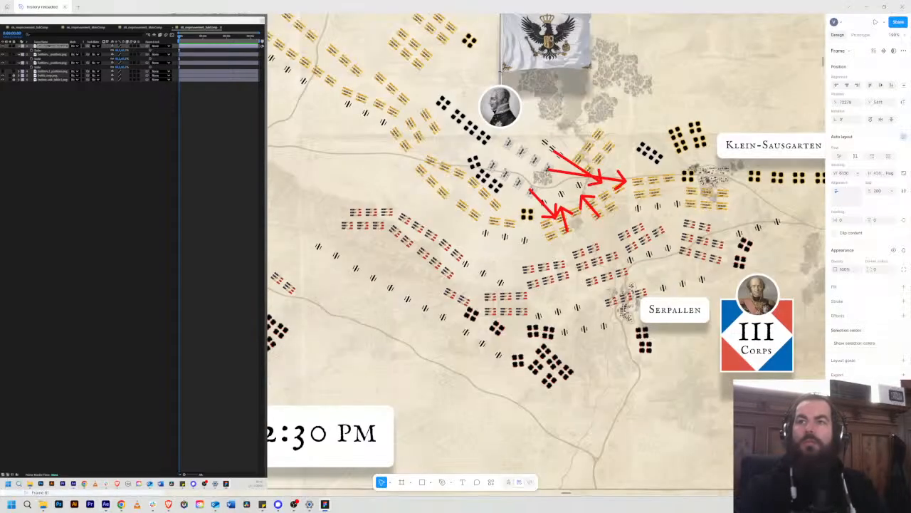
{"action": "scroll", "coordinate": [521, 231], "scroll_direction": "down", "scroll_amount": 2}
{"action": "scroll", "coordinate": [527, 237], "scroll_direction": "up", "scroll_amount": 3}
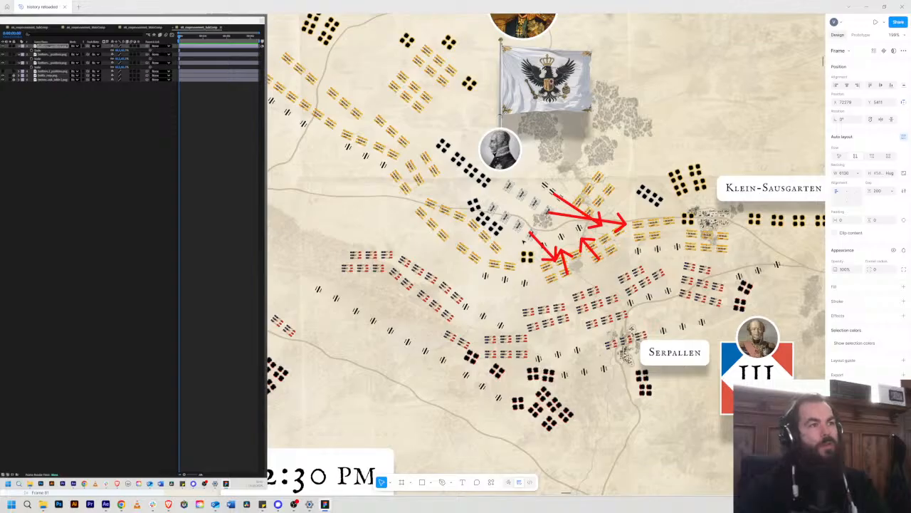
{"action": "left_click_drag", "start_coordinate": [517, 230], "coordinate": [456, 240]}
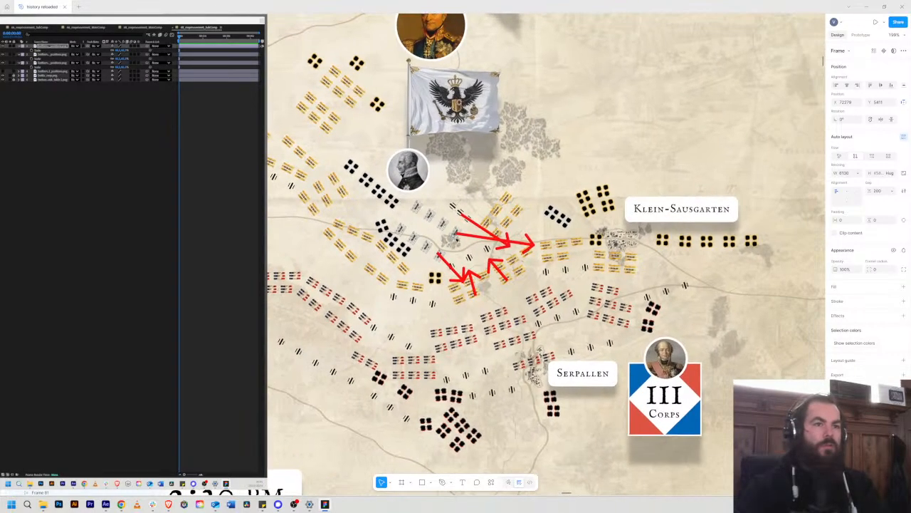
{"action": "scroll", "coordinate": [592, 255], "scroll_direction": "up", "scroll_amount": 1}
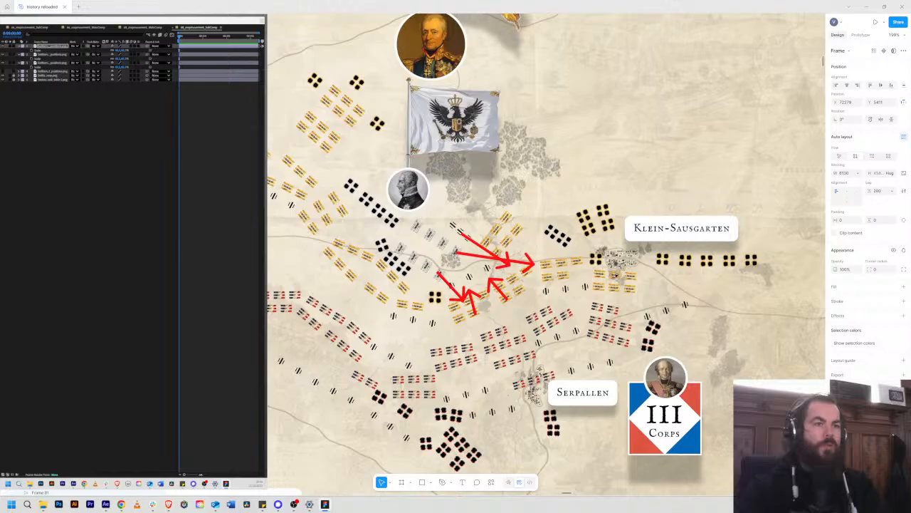
{"action": "scroll", "coordinate": [614, 278], "scroll_direction": "up", "scroll_amount": 5}
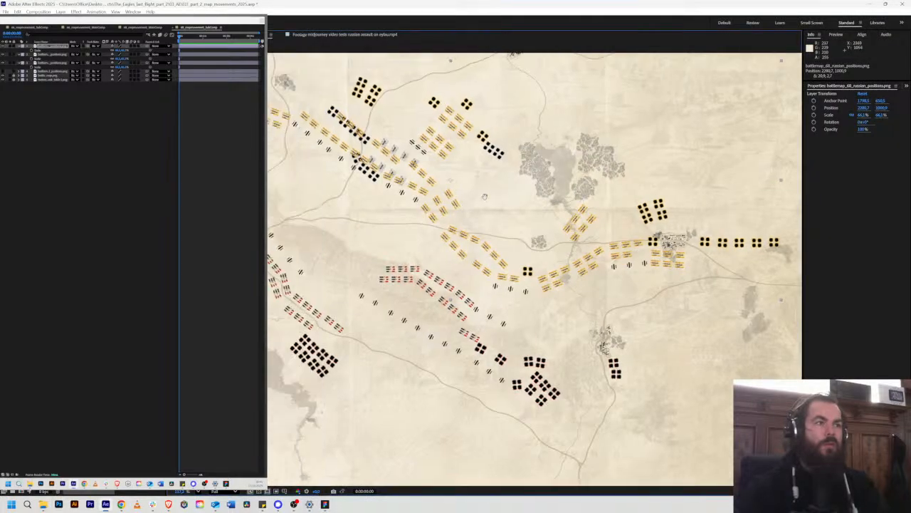
Step: Move the Prussian positions layer between the Russian lines west of Klein-Sausgarten, at about 2625, 1132
{"action": "left_click", "coordinate": [67, 54]}
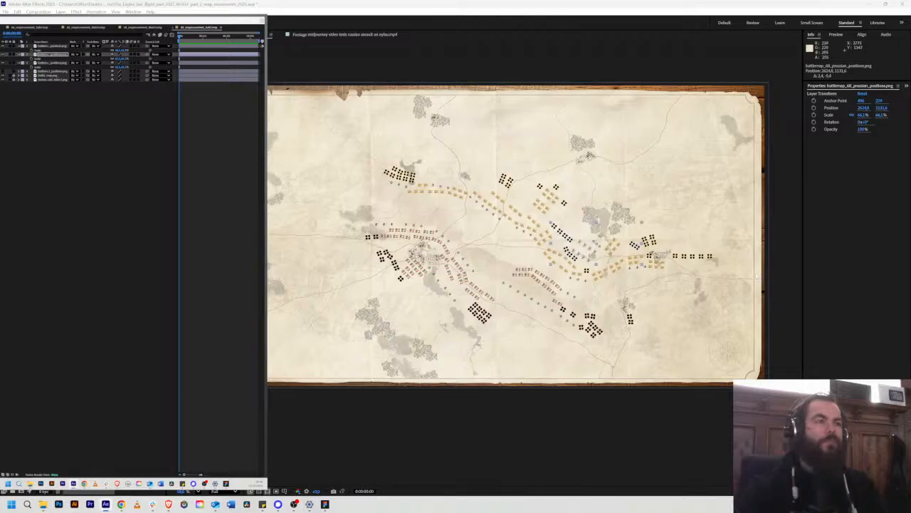
{"action": "left_click", "coordinate": [85, 124]}
Step: Show the Davout positions layer and move it near Serpallen, at about 3010, 1578
{"action": "left_click", "coordinate": [32, 63]}
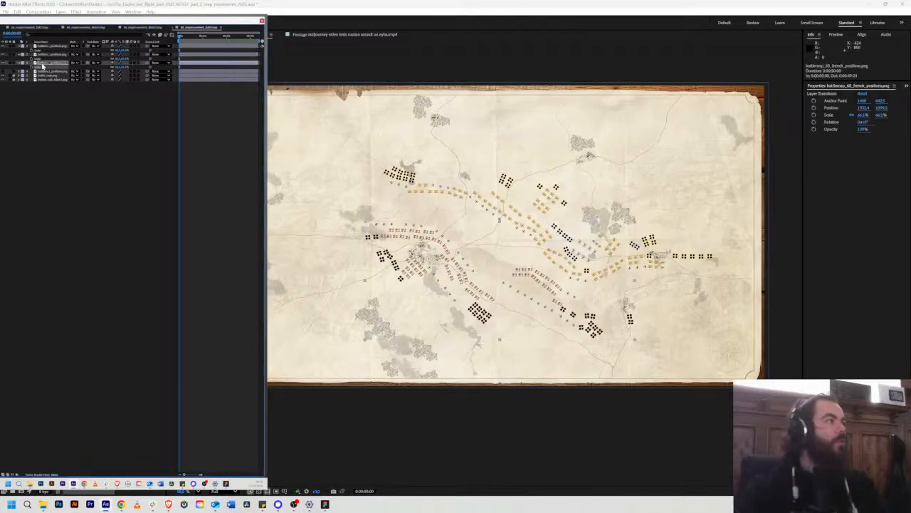
{"action": "left_click", "coordinate": [3, 71]}
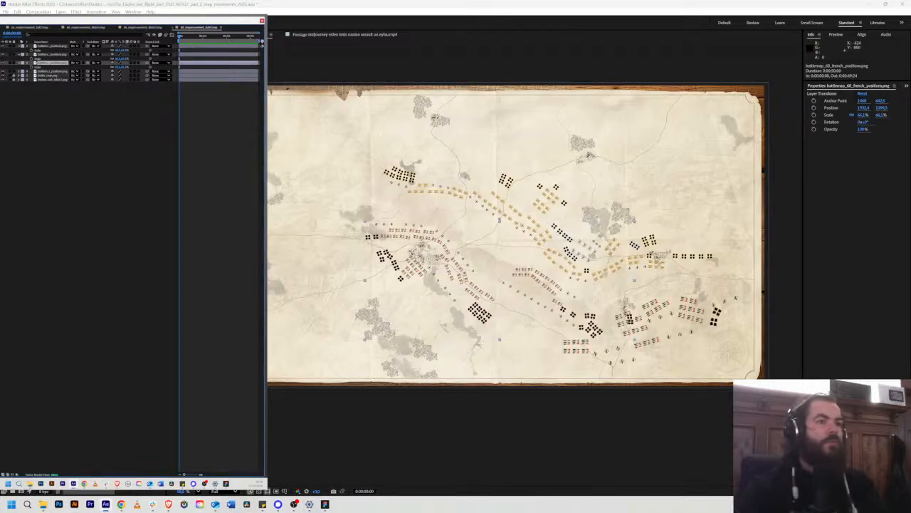
{"action": "scroll", "coordinate": [597, 309], "scroll_direction": "up", "scroll_amount": 3}
{"action": "left_click_drag", "start_coordinate": [597, 309], "coordinate": [127, 170]}
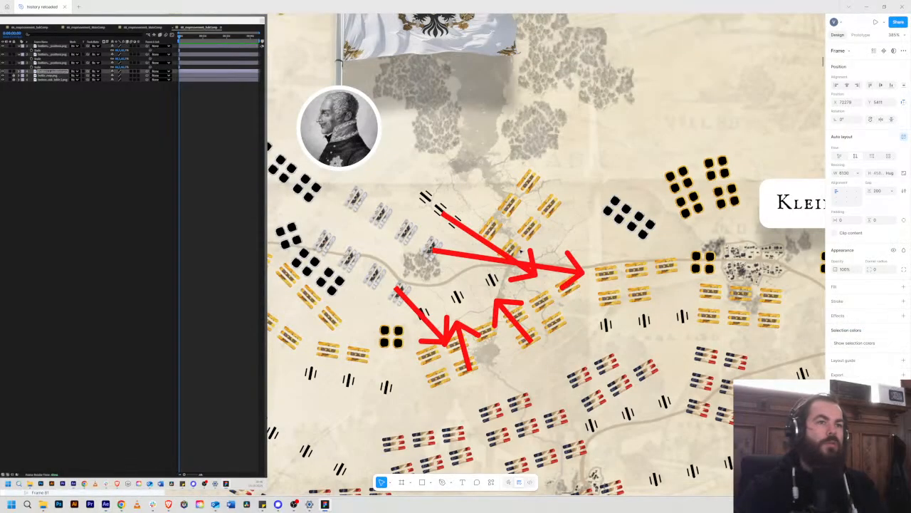
{"action": "left_click_drag", "start_coordinate": [650, 475], "coordinate": [411, 336]}
{"action": "scroll", "coordinate": [515, 293], "scroll_direction": "down", "scroll_amount": 3}
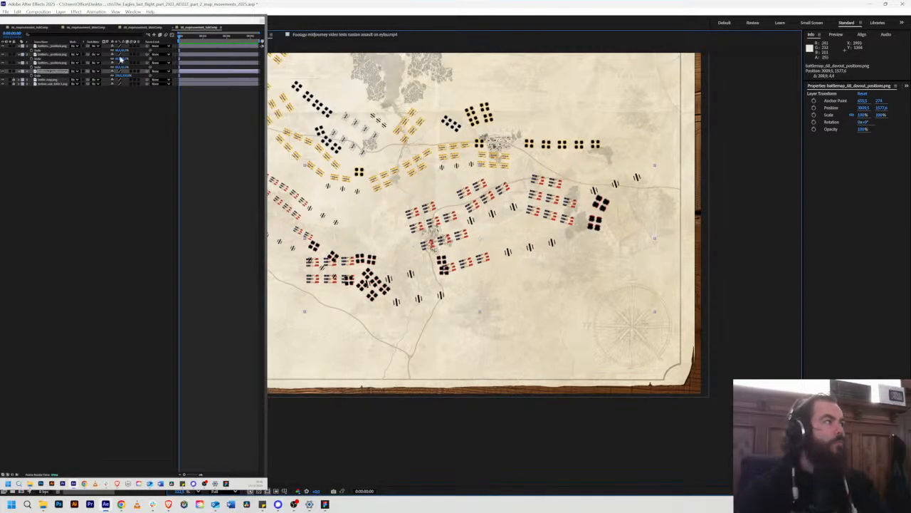
Step: Scale the Davout positions layer to match the French layer's 66.1% and reposition it around Serpallen at about 2887, 1490
{"action": "left_click", "coordinate": [46, 64]}
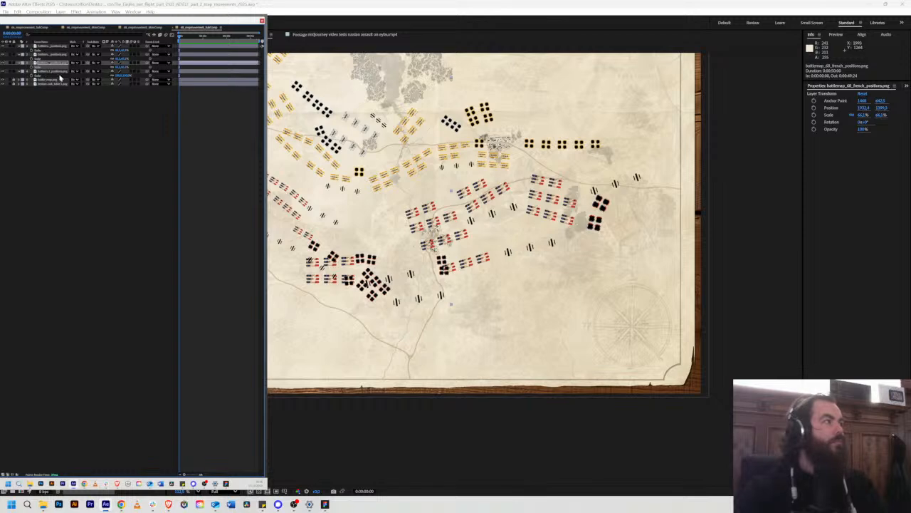
{"action": "left_click", "coordinate": [37, 72]}
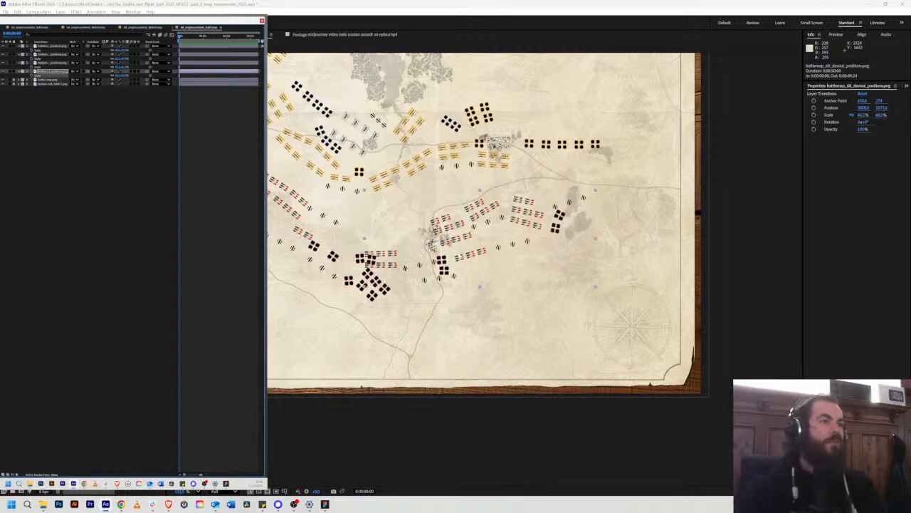
{"action": "left_click_drag", "start_coordinate": [420, 232], "coordinate": [506, 265]}
{"action": "left_click_drag", "start_coordinate": [546, 223], "coordinate": [500, 186]}
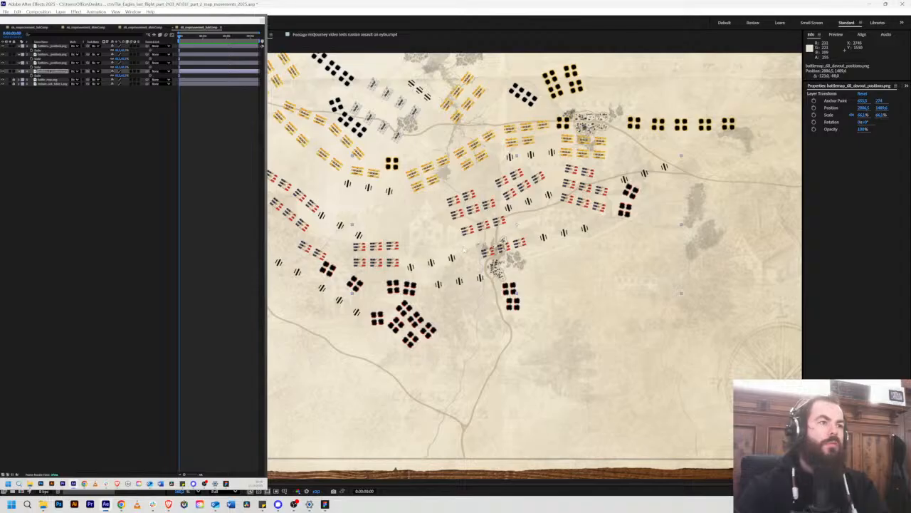
{"action": "left_click_drag", "start_coordinate": [479, 228], "coordinate": [470, 229]}
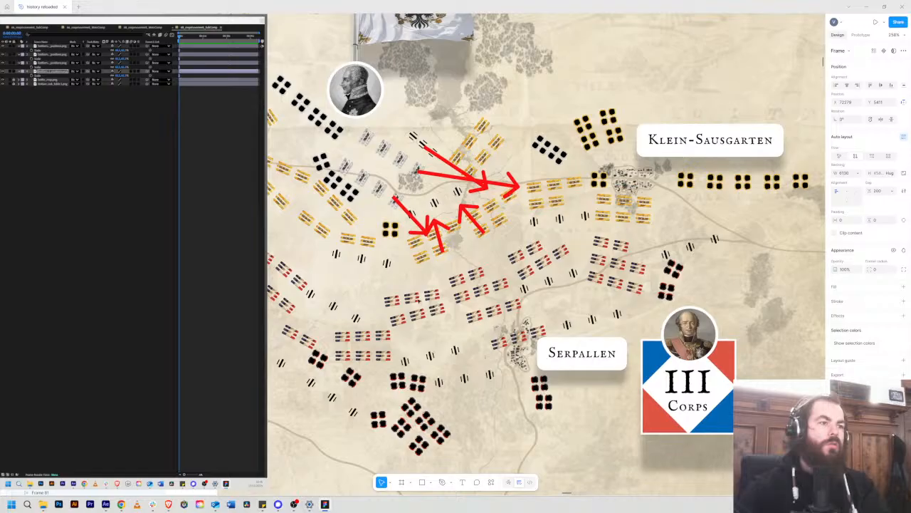
Step: Inspect the French infantry groups near Serpallen and the III Corps marker on the Figma map, toggling the marker's visibility
{"action": "double_click", "coordinate": [418, 300]}
{"action": "double_click", "coordinate": [412, 302]}
{"action": "double_click", "coordinate": [413, 301]}
{"action": "double_click", "coordinate": [413, 302]}
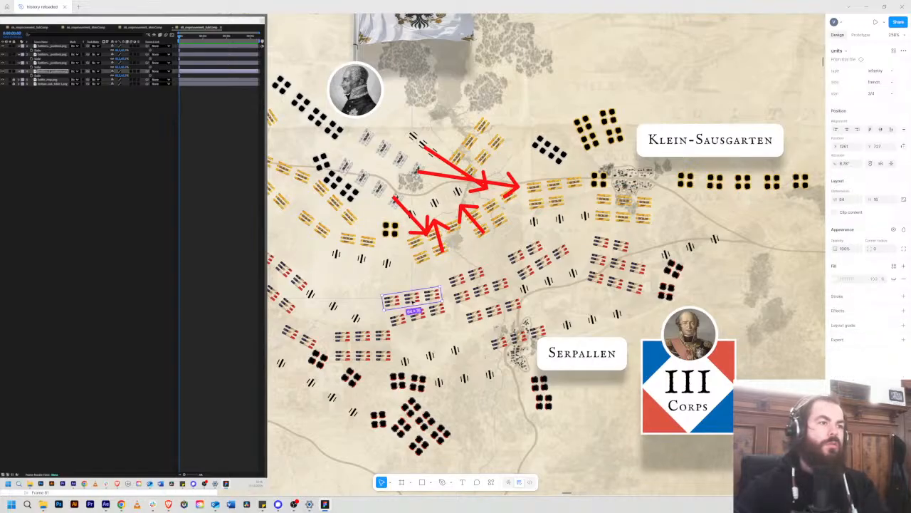
{"action": "double_click", "coordinate": [412, 302]}
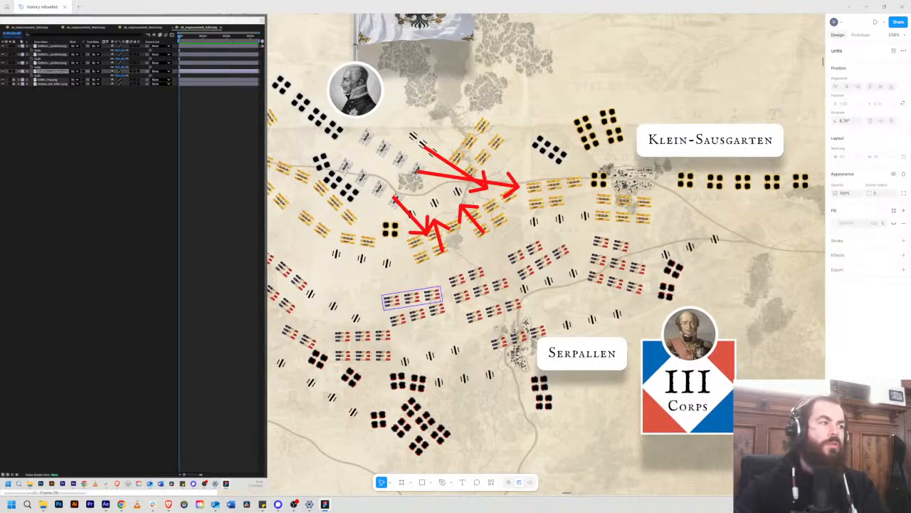
{"action": "left_click", "coordinate": [689, 385]}
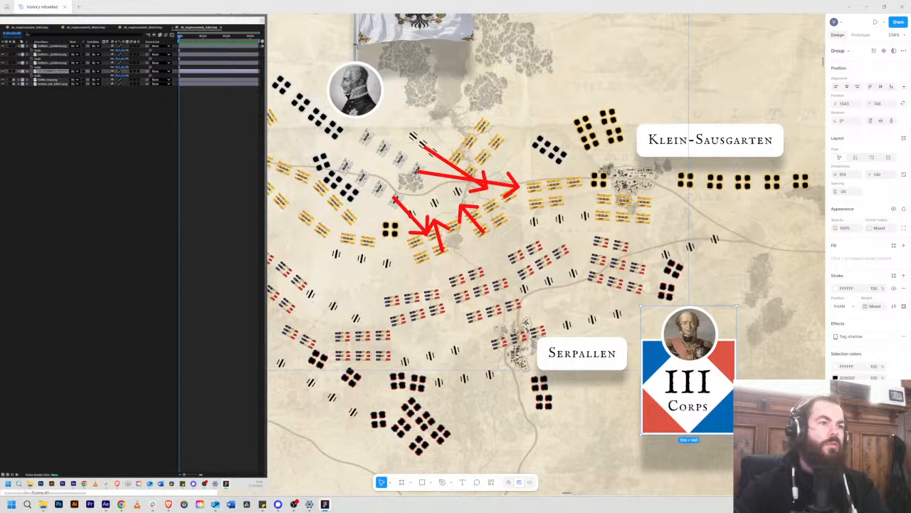
{"action": "key", "text": "ctrl+shift+h"}
{"action": "key", "text": "ctrl+shift+h"}
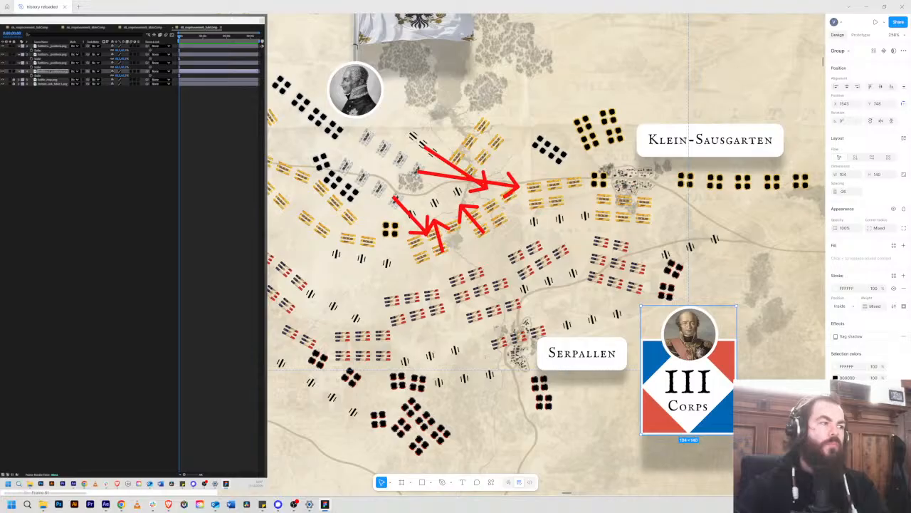
Step: Check the III Corps marker's portrait and the French infantry rows northwest of Serpallen on the Figma map
{"action": "double_click", "coordinate": [689, 334]}
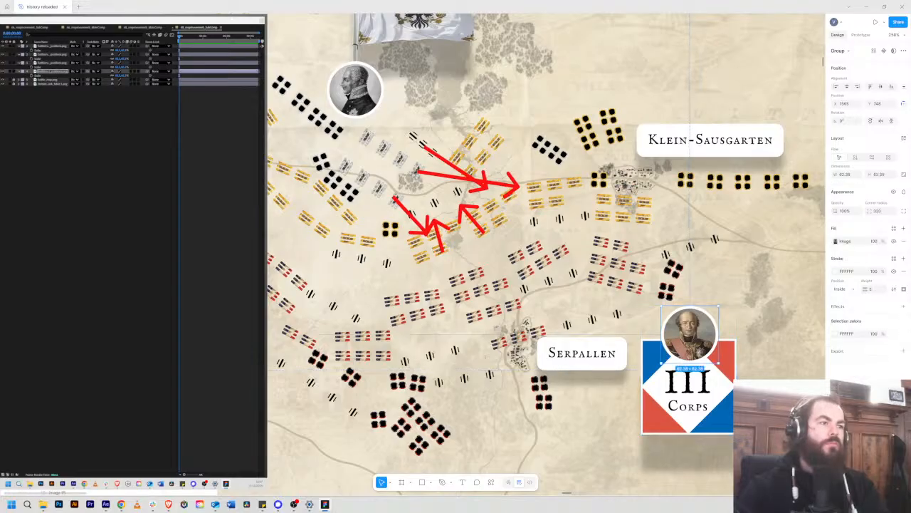
{"action": "key", "text": "ctrl+shift+h"}
{"action": "key", "text": "ctrl+shift+h"}
{"action": "left_click", "coordinate": [412, 298]}
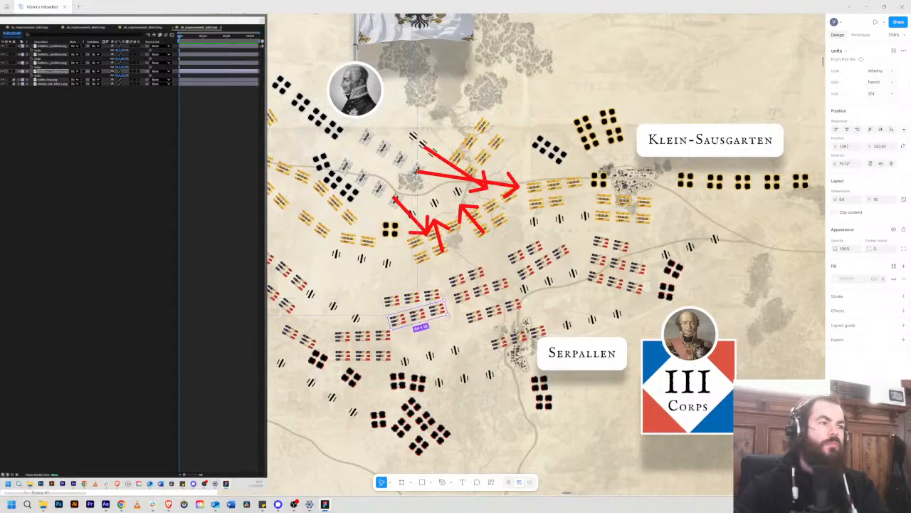
{"action": "left_click", "coordinate": [72, 299]}
{"action": "left_click", "coordinate": [71, 285]}
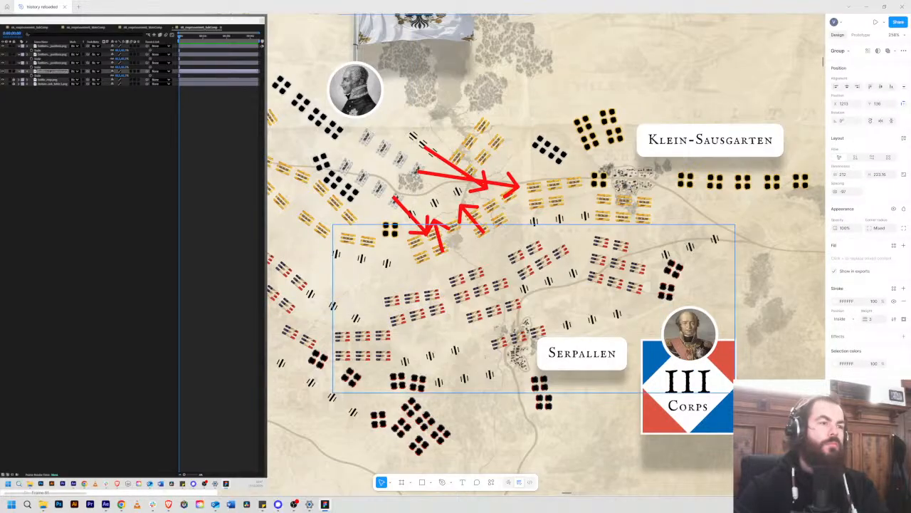
{"action": "left_click", "coordinate": [415, 311], "text": "ctrl"}
Step: Switch back to After Effects and collapse the scale properties of the four troop position layers
{"action": "key", "text": "alt+Tab"}
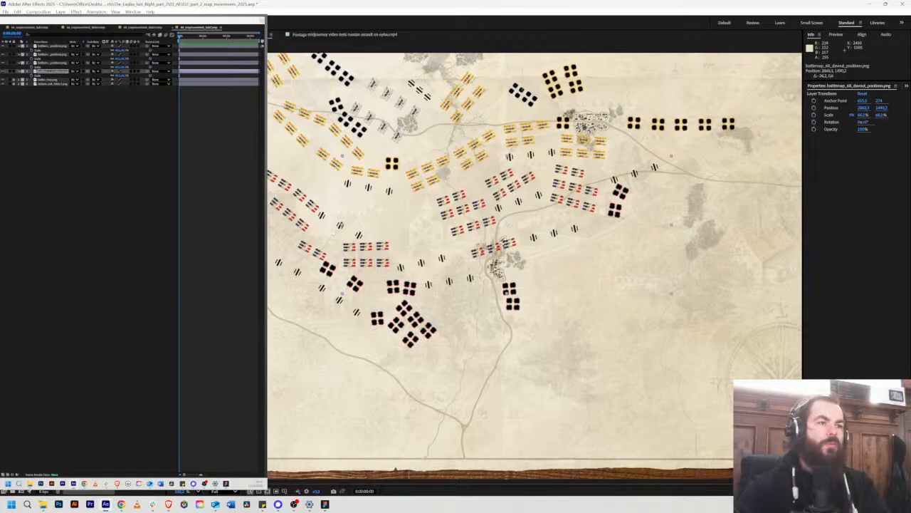
{"action": "scroll", "coordinate": [385, 207], "scroll_direction": "up", "scroll_amount": 3}
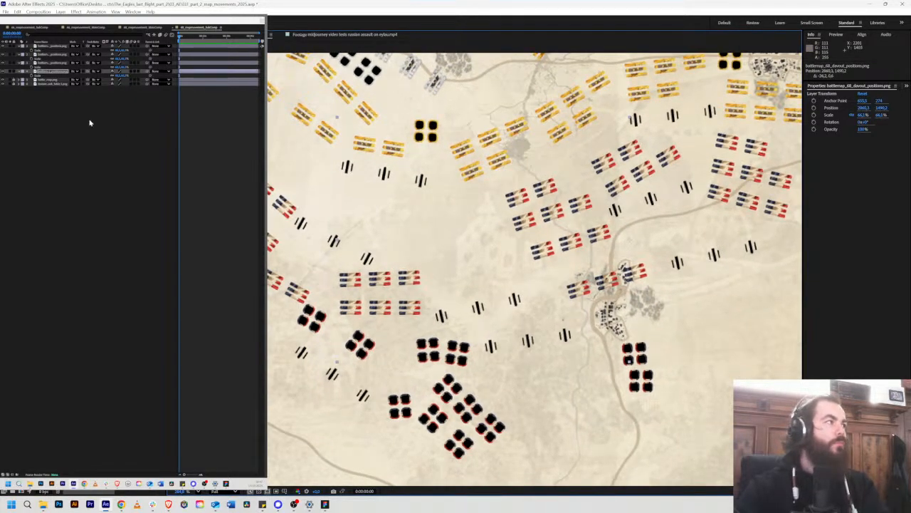
{"action": "left_click", "coordinate": [57, 95]}
{"action": "left_click", "coordinate": [52, 46]}
{"action": "left_click", "coordinate": [48, 72], "text": "shift"}
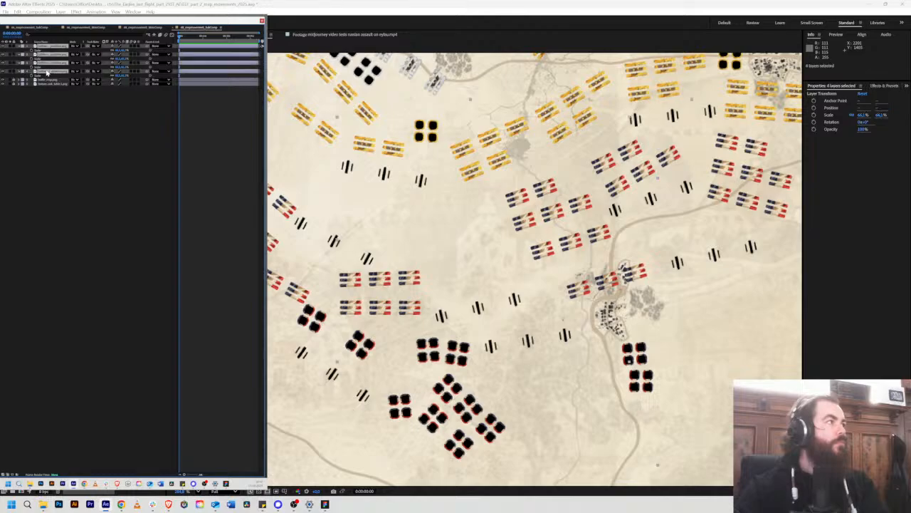
{"action": "key", "text": "s"}
{"action": "left_click", "coordinate": [110, 171]}
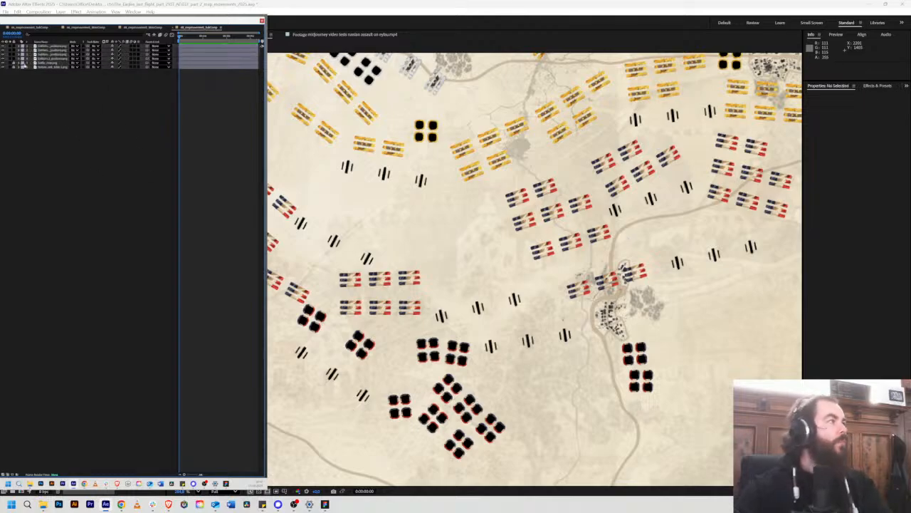
Step: Set the label colour of all six composition layers to Green
{"action": "left_click", "coordinate": [50, 49]}
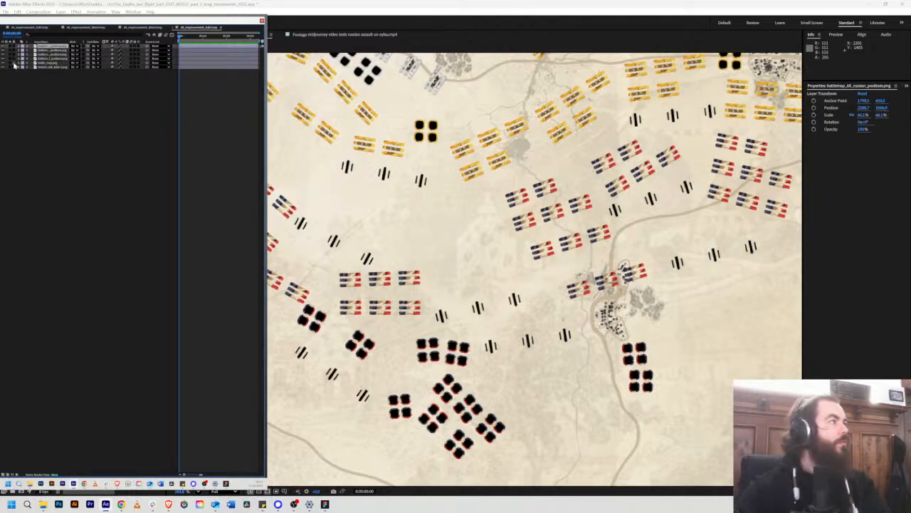
{"action": "left_click", "coordinate": [48, 67], "text": "shift"}
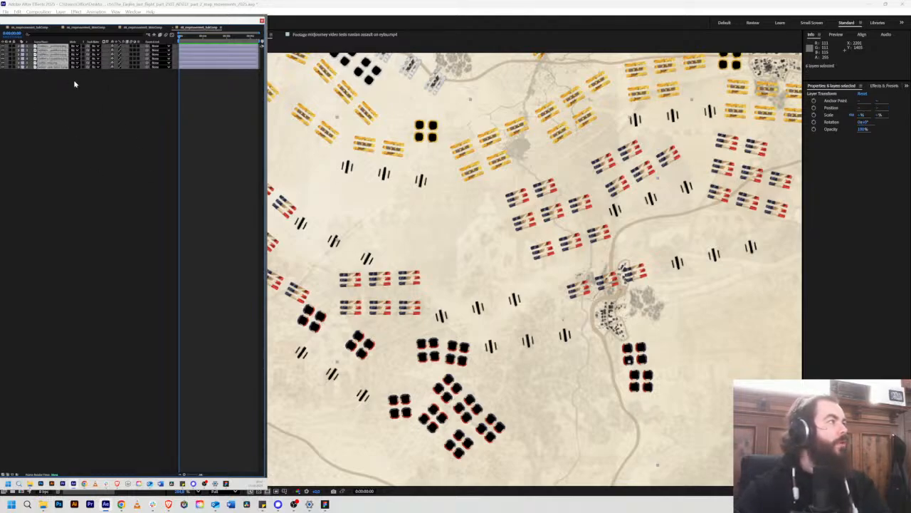
{"action": "left_click", "coordinate": [23, 69]}
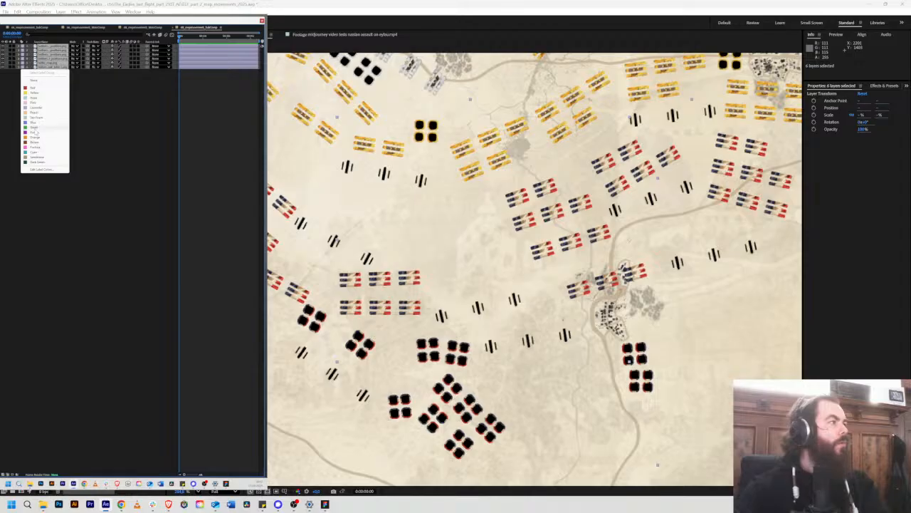
{"action": "left_click", "coordinate": [34, 128]}
{"action": "left_click", "coordinate": [71, 133]}
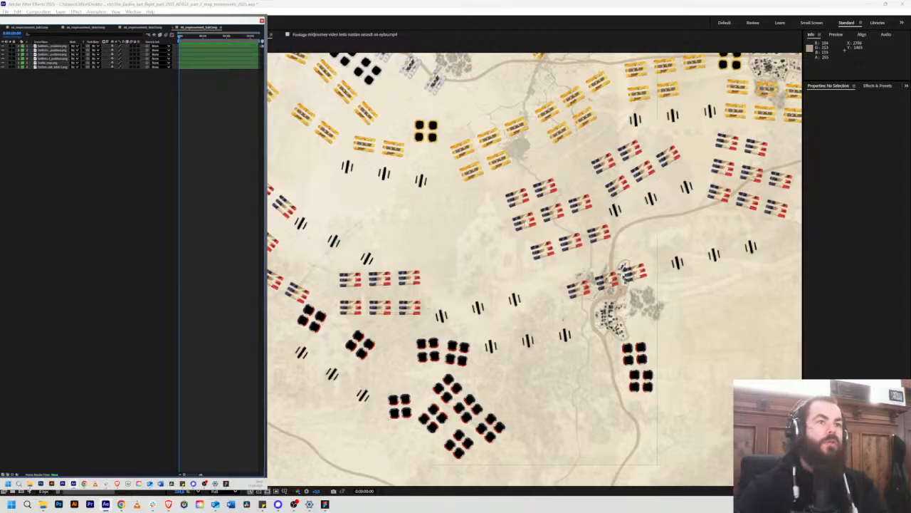
Step: Try moving the Davout positions layer about 39 px south on the battle map
{"action": "scroll", "coordinate": [523, 224], "scroll_direction": "down", "scroll_amount": 6}
{"action": "left_click_drag", "start_coordinate": [392, 142], "coordinate": [380, 157]}
{"action": "scroll", "coordinate": [432, 237], "scroll_direction": "up", "scroll_amount": 2}
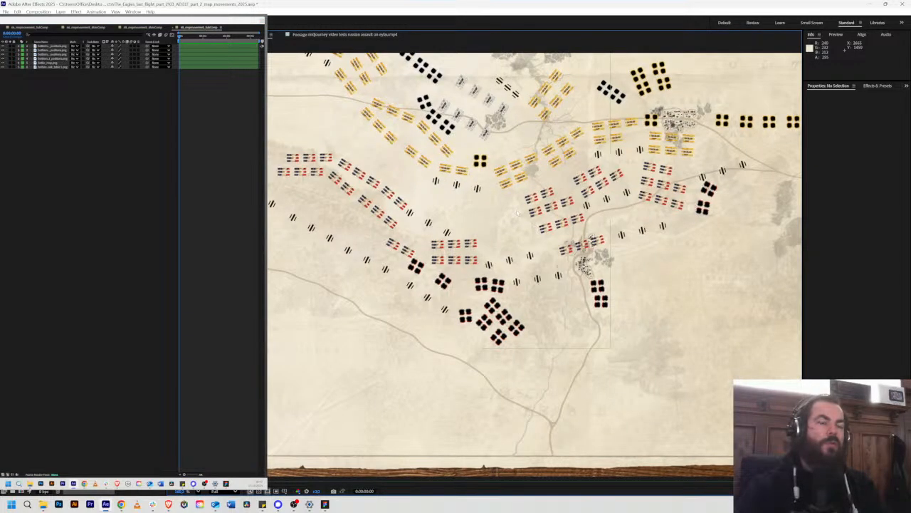
{"action": "scroll", "coordinate": [432, 237], "scroll_direction": "up", "scroll_amount": 2}
{"action": "left_click", "coordinate": [623, 228]}
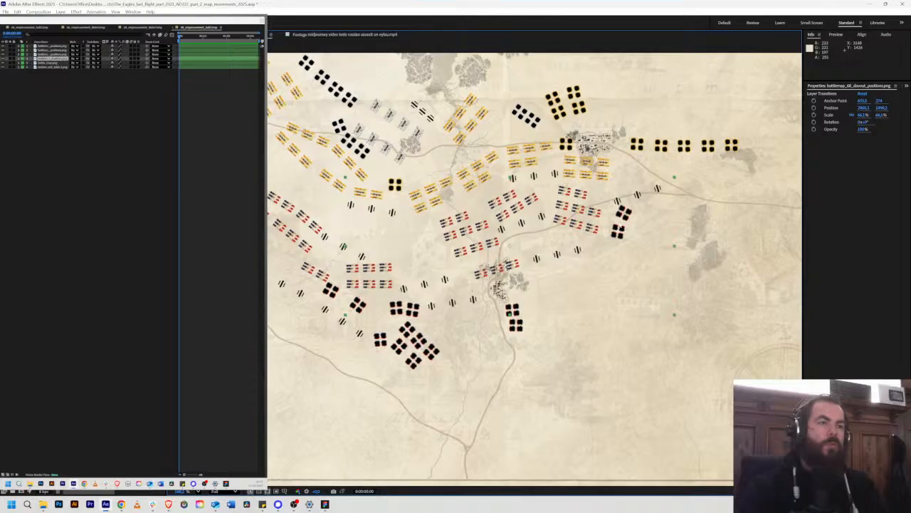
{"action": "scroll", "coordinate": [559, 203], "scroll_direction": "up", "scroll_amount": 2}
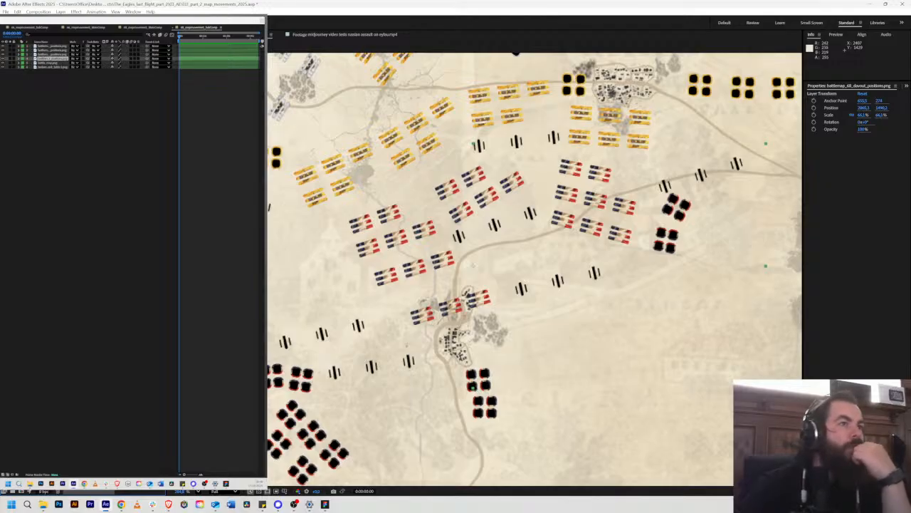
{"action": "left_click_drag", "start_coordinate": [506, 188], "coordinate": [511, 216]}
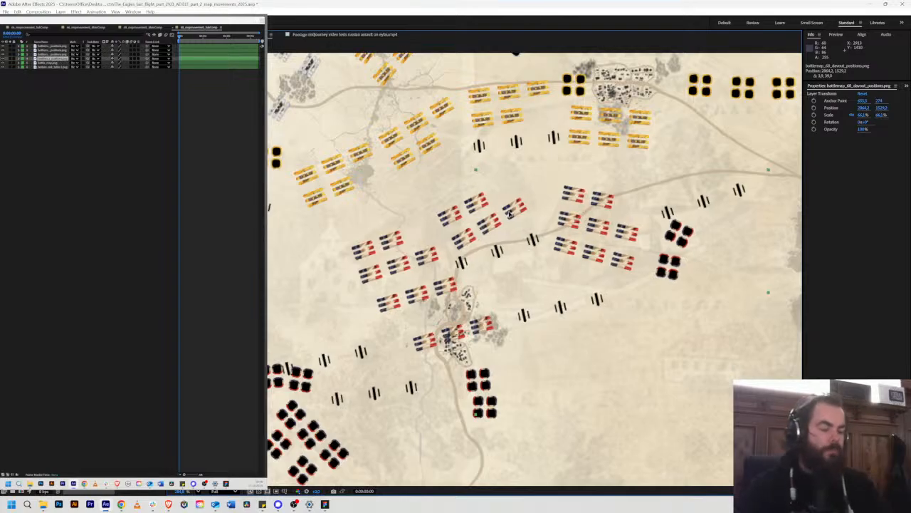
{"action": "key", "text": "ctrl+z"}
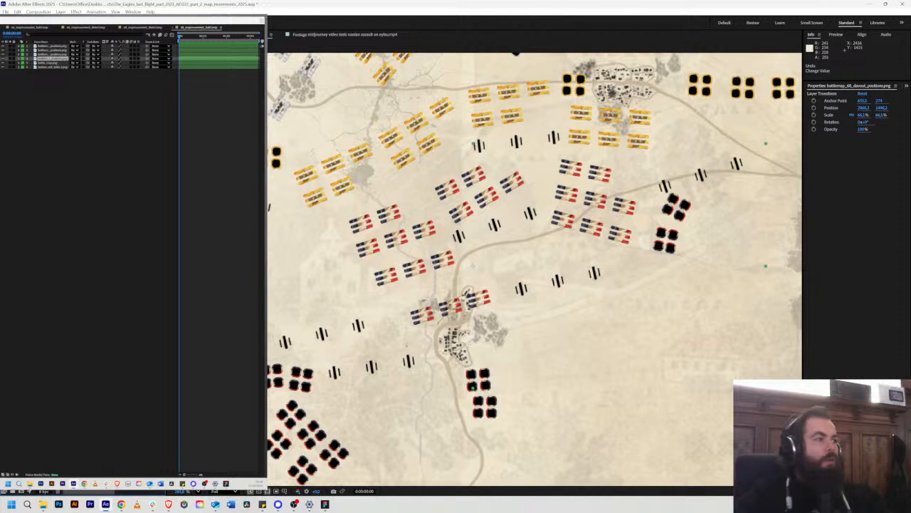
Step: Add the single French infantry unit image, scale it to about 53.9% and place it over the eastern group's northwest unit, at about 3004, 1347
{"action": "left_click_drag", "start_coordinate": [107, 213], "coordinate": [565, 191]}
{"action": "scroll", "coordinate": [574, 129], "scroll_direction": "up", "scroll_amount": 1}
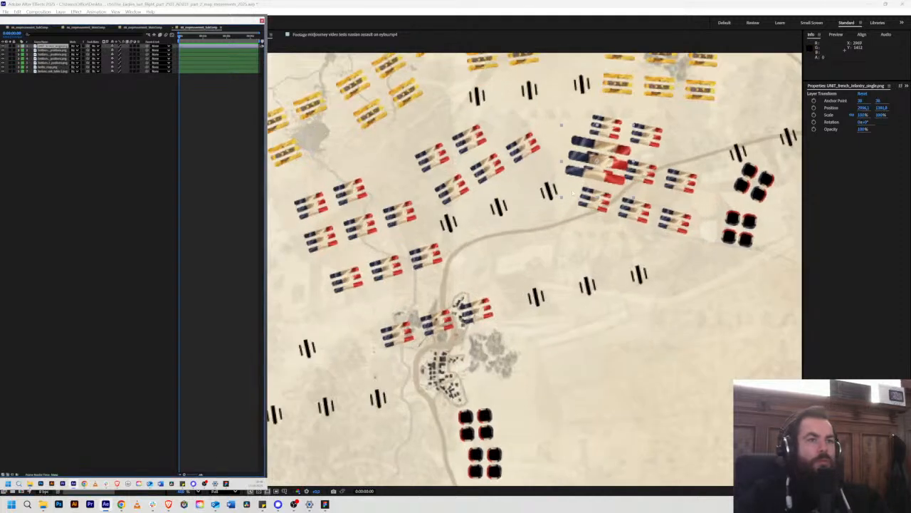
{"action": "left_click_drag", "start_coordinate": [561, 128], "coordinate": [595, 152]}
{"action": "scroll", "coordinate": [486, 267], "scroll_direction": "up", "scroll_amount": 1}
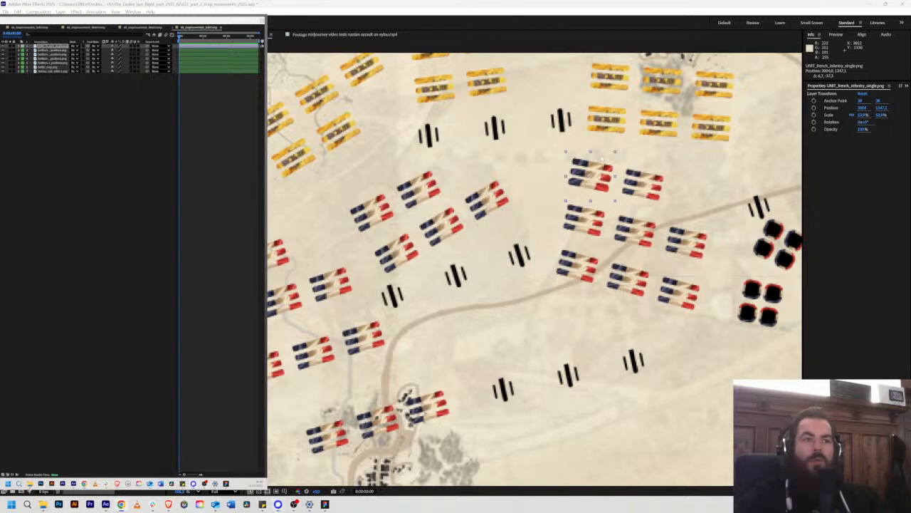
Step: Try placing duplicates of the single French infantry unit over neighbouring units in the eastern group, and undo all but one duplicate
{"action": "left_click_drag", "start_coordinate": [589, 187], "coordinate": [629, 244]}
{"action": "key", "text": "ctrl+d"}
{"action": "key", "text": "ctrl+d"}
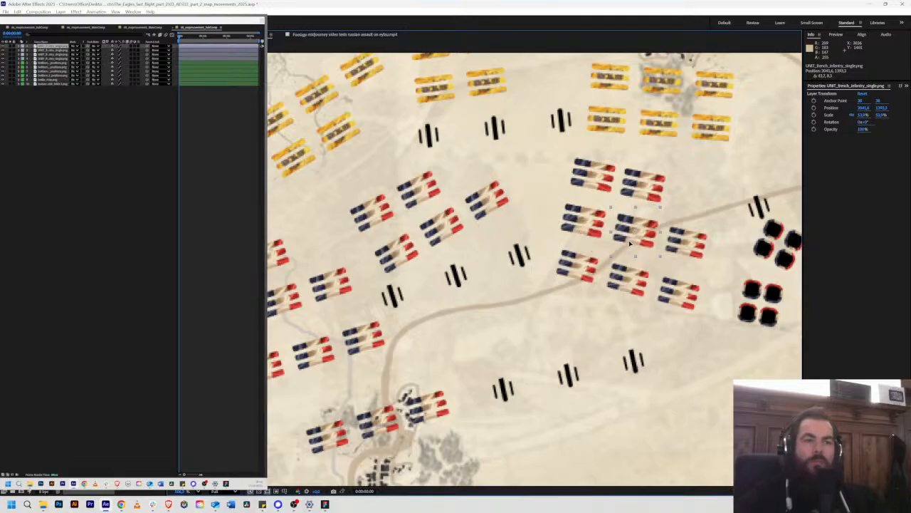
{"action": "key", "text": "ctrl+z"}
{"action": "key", "text": "ctrl+z"}
{"action": "key", "text": "ctrl+z"}
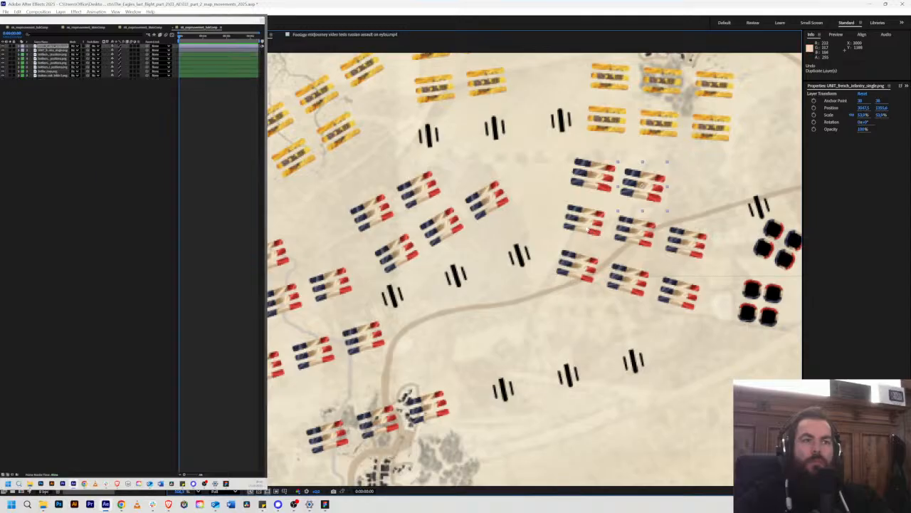
{"action": "key", "text": "ctrl+z"}
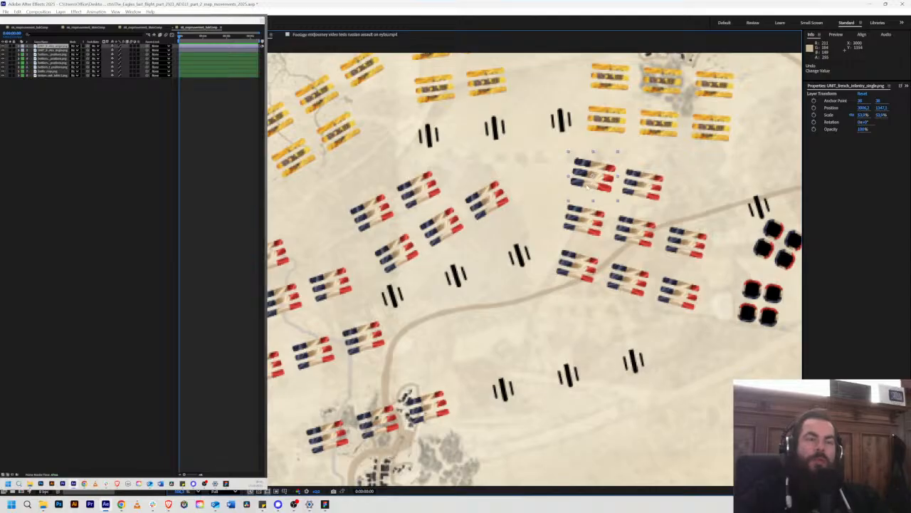
{"action": "left_click_drag", "start_coordinate": [684, 142], "coordinate": [652, 190]}
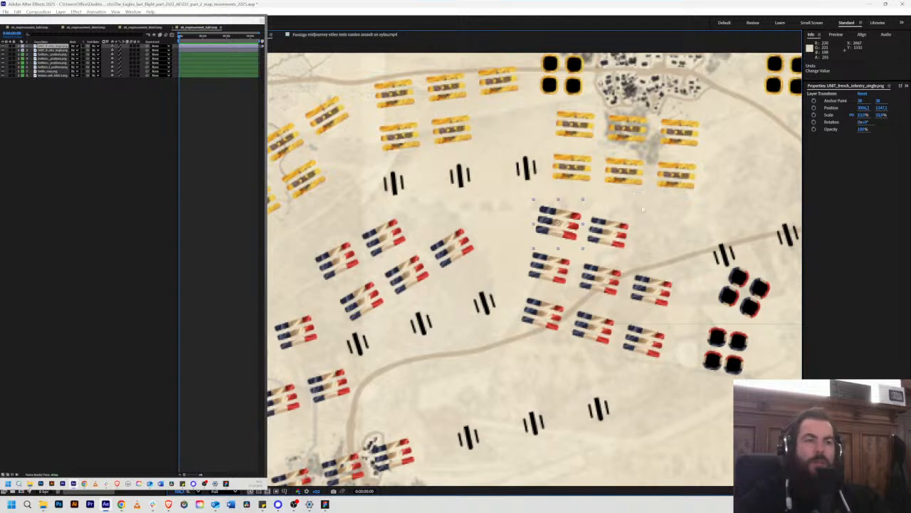
{"action": "left_click_drag", "start_coordinate": [656, 229], "coordinate": [686, 188]}
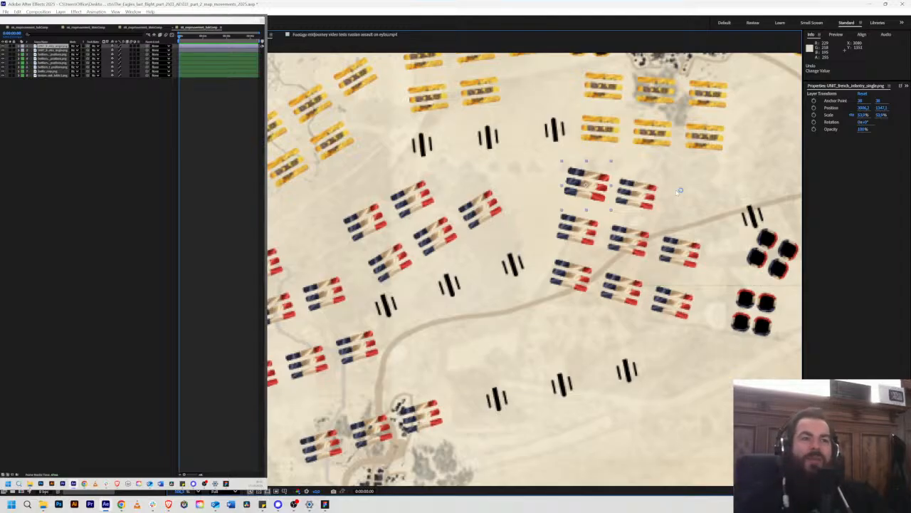
{"action": "left_click_drag", "start_coordinate": [688, 203], "coordinate": [665, 242]}
{"action": "scroll", "coordinate": [665, 242], "scroll_direction": "down", "scroll_amount": 2}
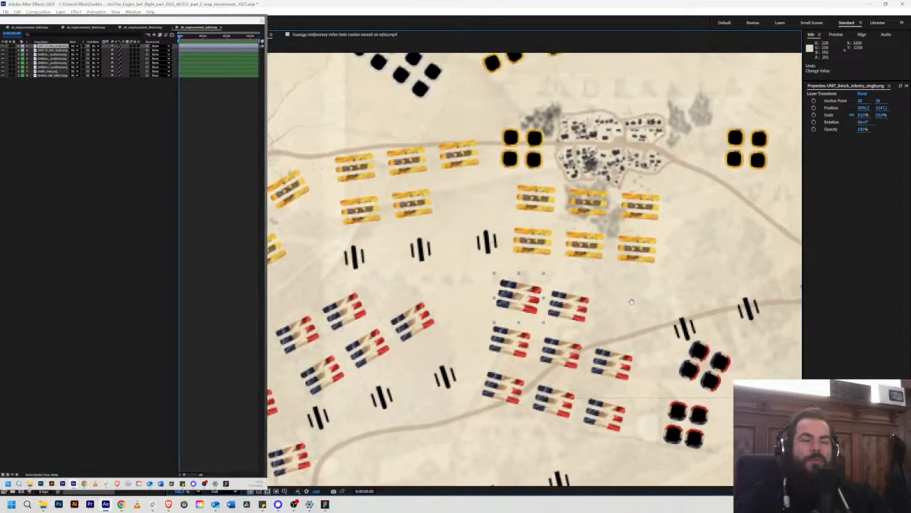
{"action": "scroll", "coordinate": [640, 287], "scroll_direction": "down", "scroll_amount": 2}
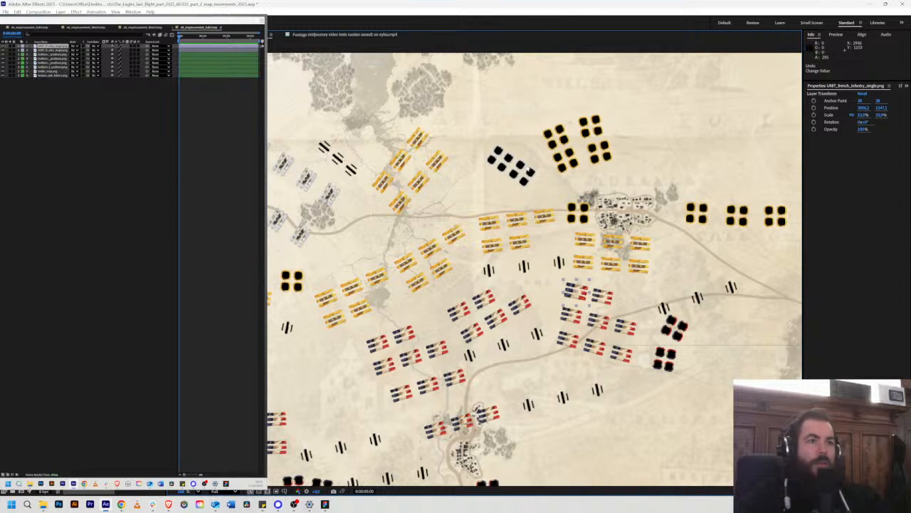
Step: Draw a curved open path on a new shape layer from the eastern French group's southwest unit north to between the Russian lines near Klein-Sausgarten
{"action": "left_click", "coordinate": [673, 92]}
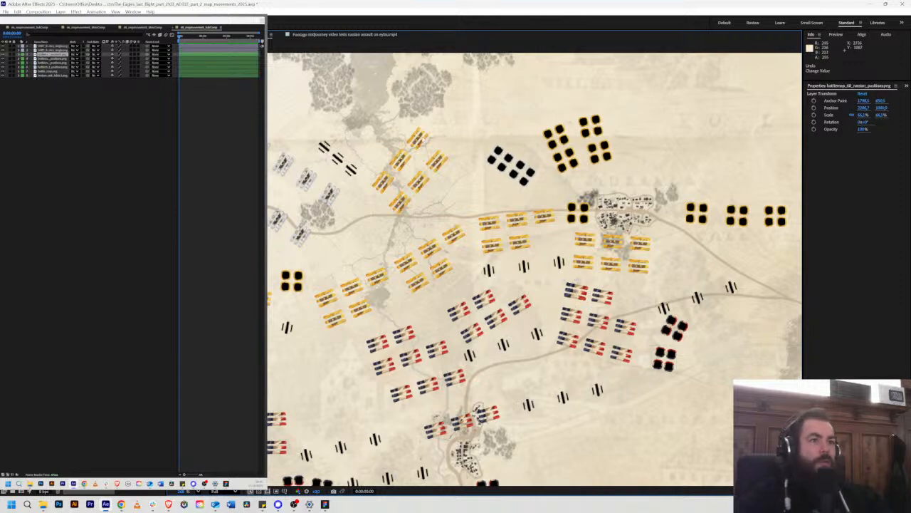
{"action": "scroll", "coordinate": [768, 163], "scroll_direction": "down", "scroll_amount": 5}
{"action": "left_click", "coordinate": [769, 163]}
{"action": "scroll", "coordinate": [769, 162], "scroll_direction": "up", "scroll_amount": 5}
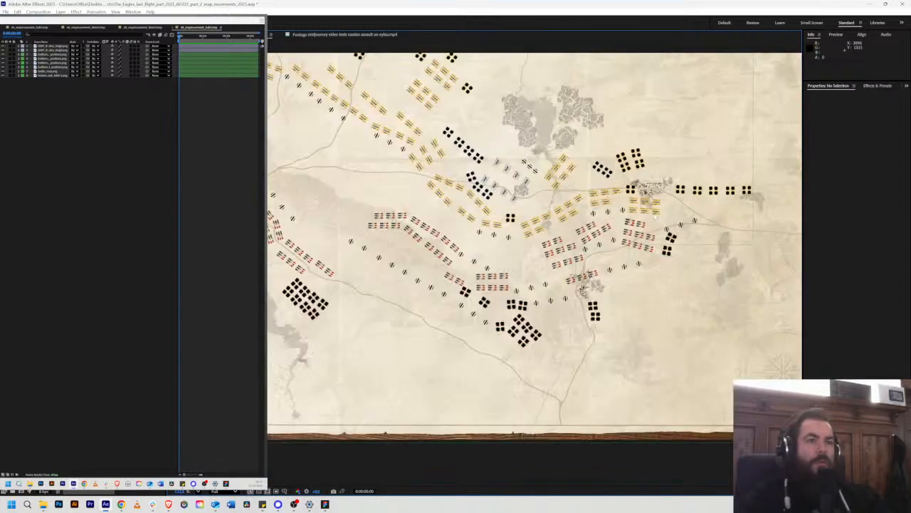
{"action": "key", "text": "g"}
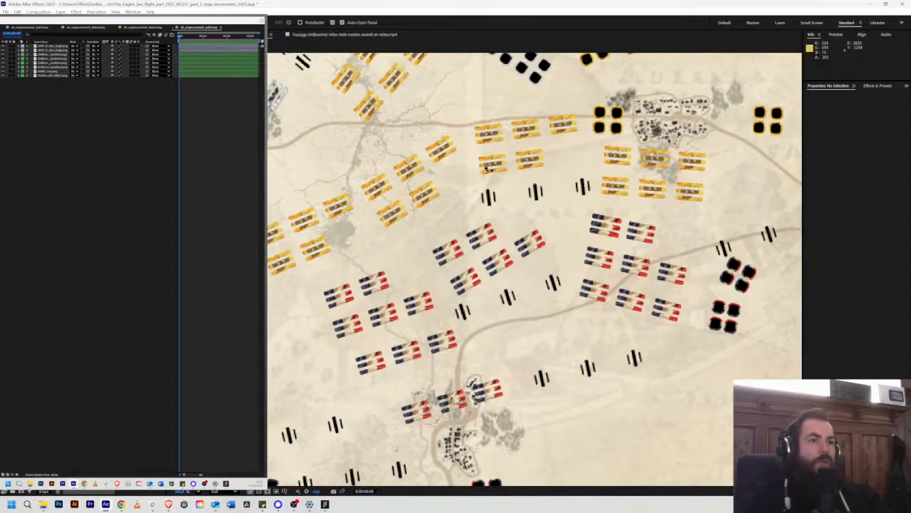
{"action": "left_click", "coordinate": [594, 285]}
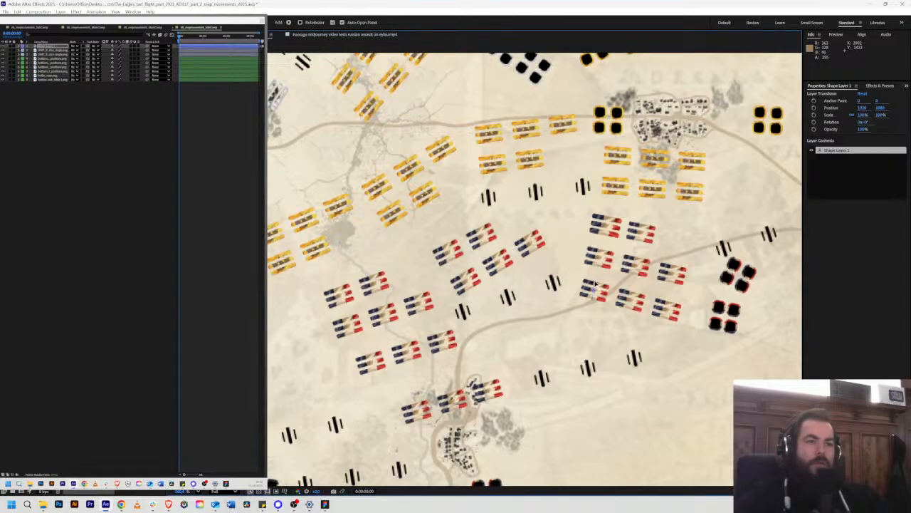
{"action": "left_click", "coordinate": [598, 257]}
{"action": "left_click", "coordinate": [604, 214]}
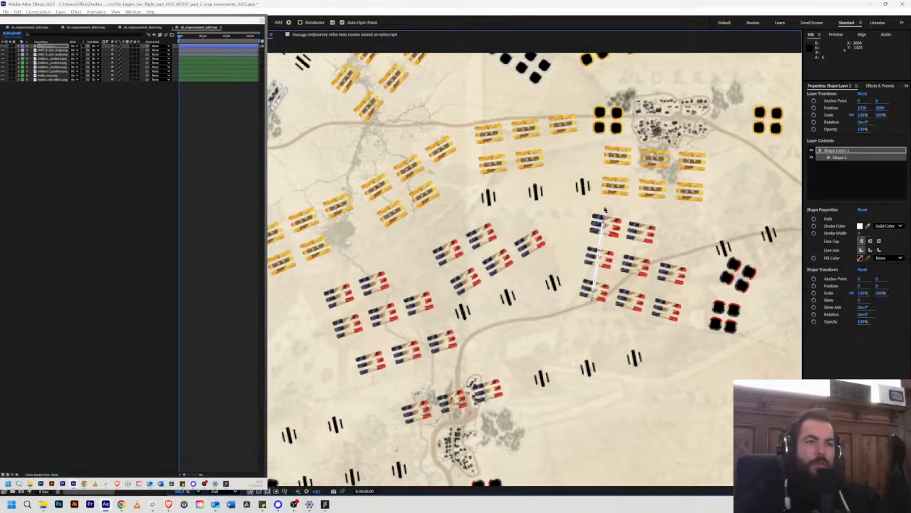
{"action": "left_click", "coordinate": [603, 195]}
{"action": "left_click", "coordinate": [590, 164]}
{"action": "left_click", "coordinate": [579, 148]}
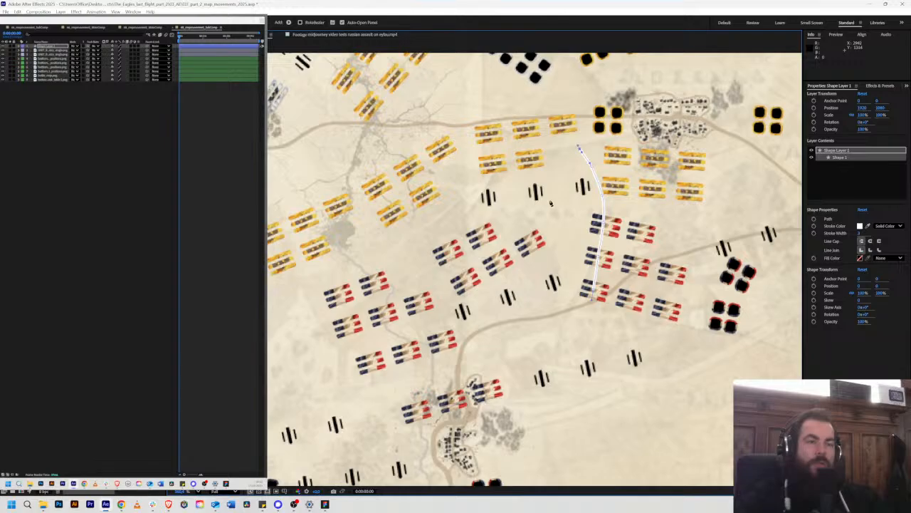
{"action": "key", "text": "v"}
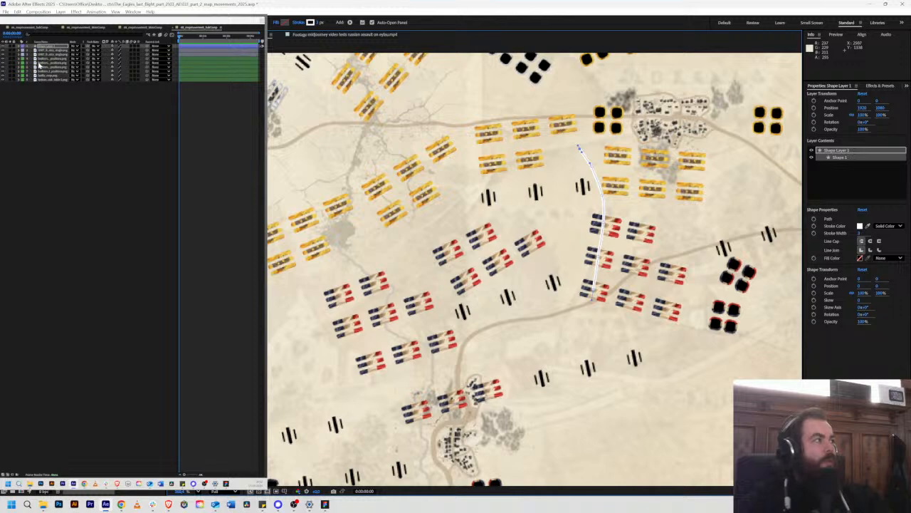
Step: Move the upper single French infantry unit layer onto the next unit to the south, at about 2999, 1385
{"action": "left_click", "coordinate": [47, 54]}
{"action": "left_click", "coordinate": [48, 56]}
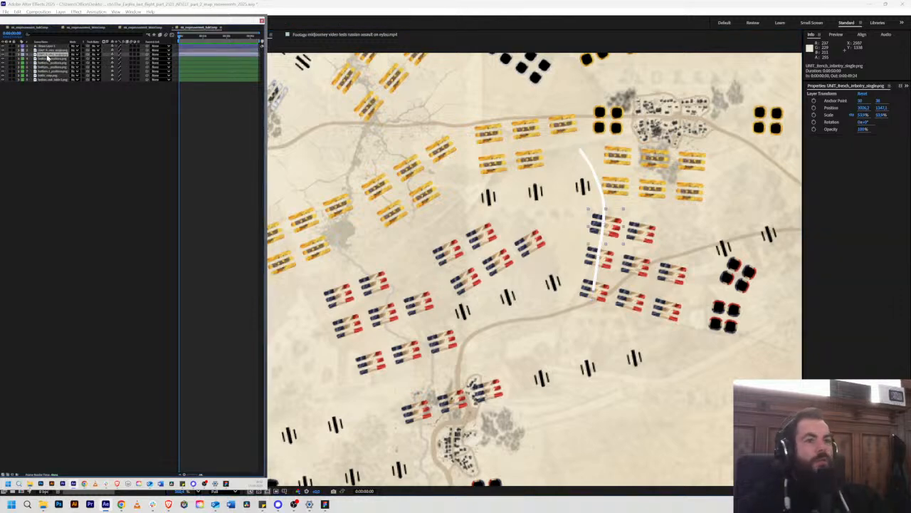
{"action": "left_click", "coordinate": [47, 52]}
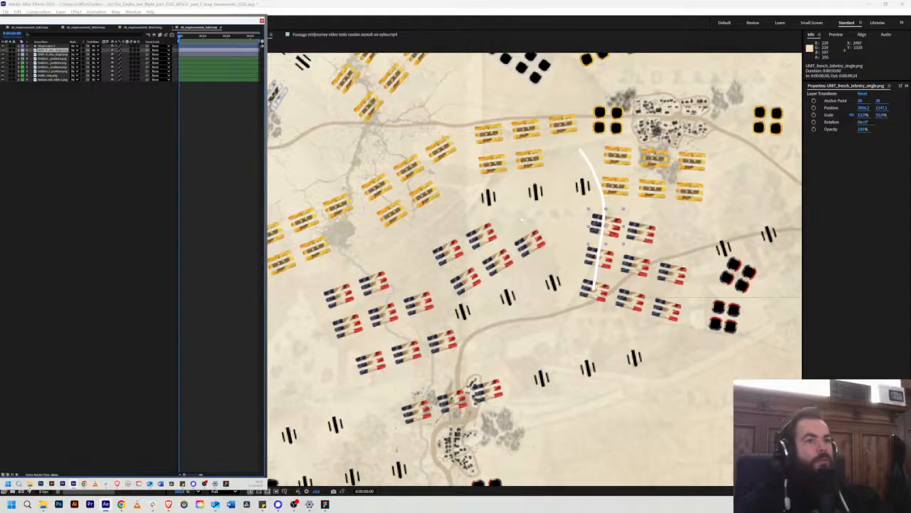
{"action": "left_click_drag", "start_coordinate": [616, 229], "coordinate": [610, 261]}
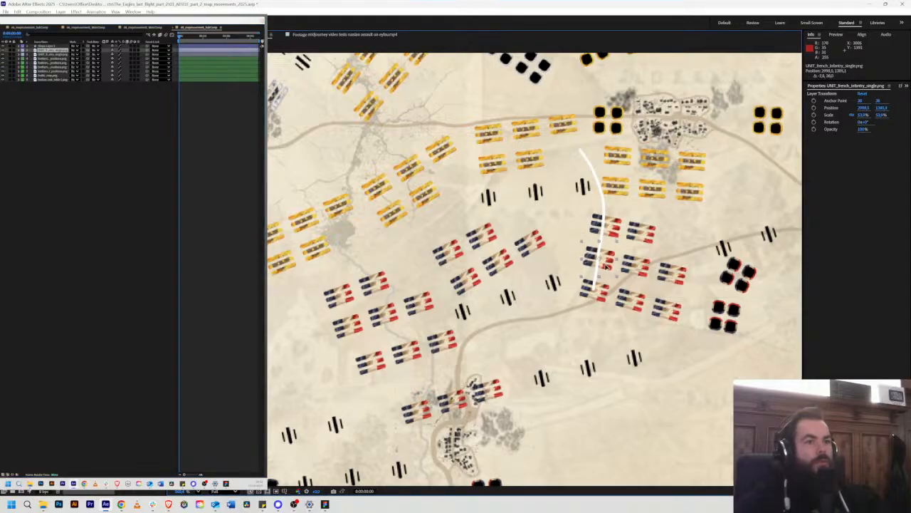
Step: Duplicate the single French infantry unit and place the copy over the eastern group's southwest unit, at about 2993, 1424
{"action": "left_click", "coordinate": [55, 56]}
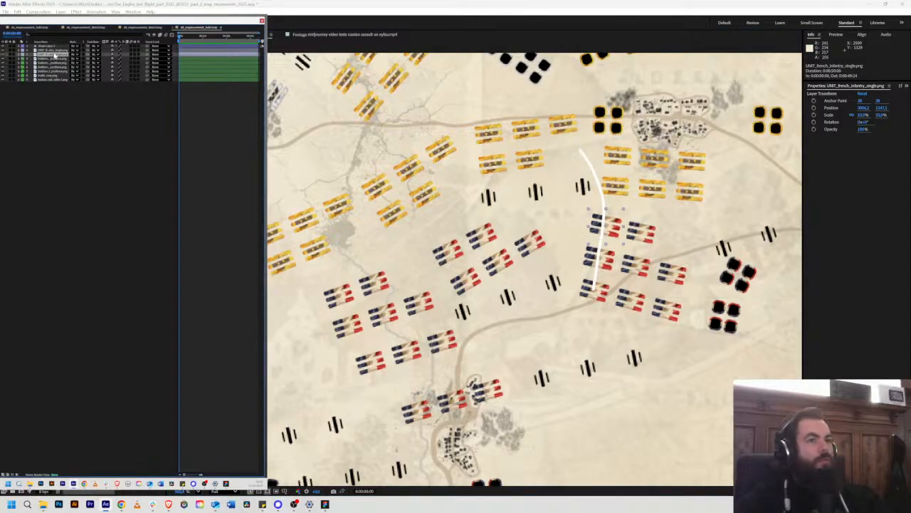
{"action": "left_click", "coordinate": [50, 51]}
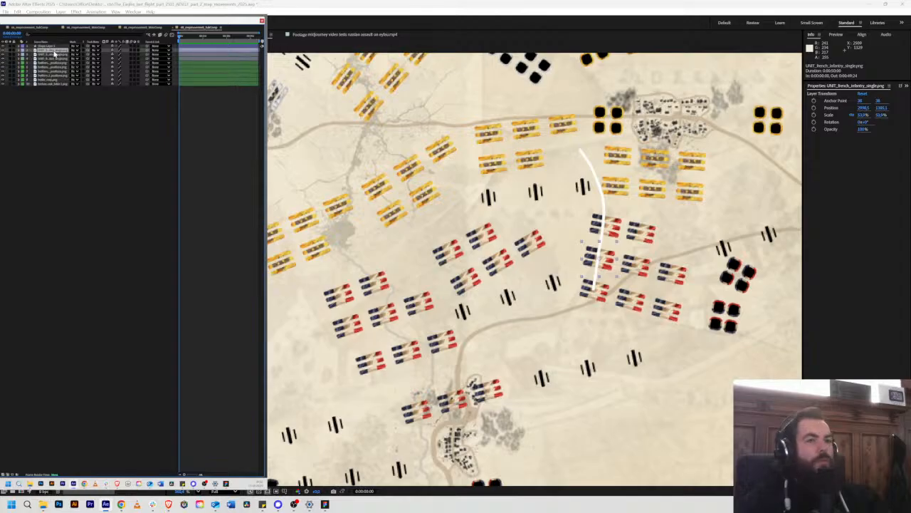
{"action": "left_click_drag", "start_coordinate": [606, 267], "coordinate": [602, 301]}
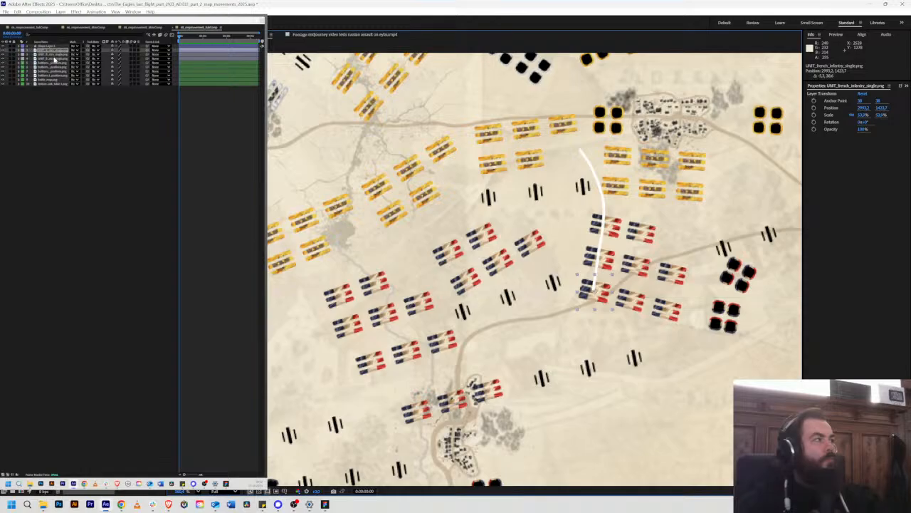
{"action": "left_click", "coordinate": [54, 58]}
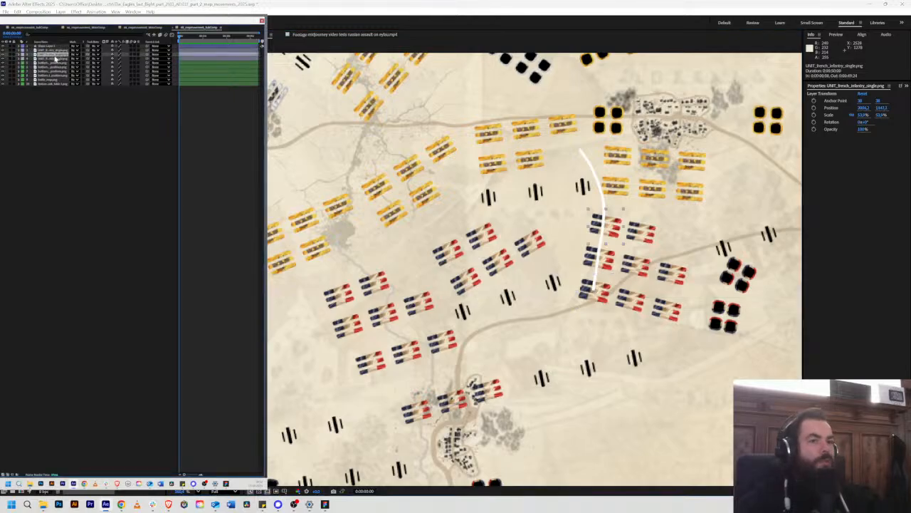
{"action": "left_click", "coordinate": [55, 52]}
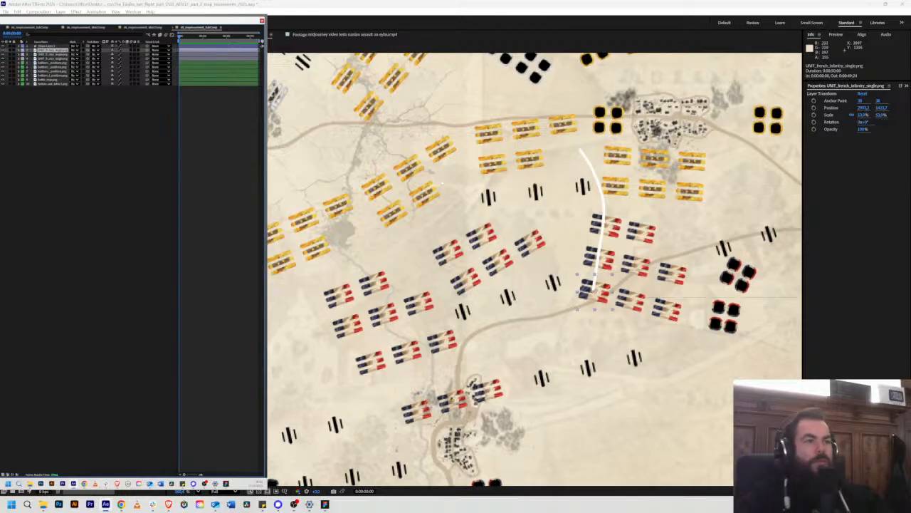
Step: Duplicate the curved path shape layer and shift the copy east onto the group's second column, at about 1963, 1097
{"action": "left_click", "coordinate": [601, 244]}
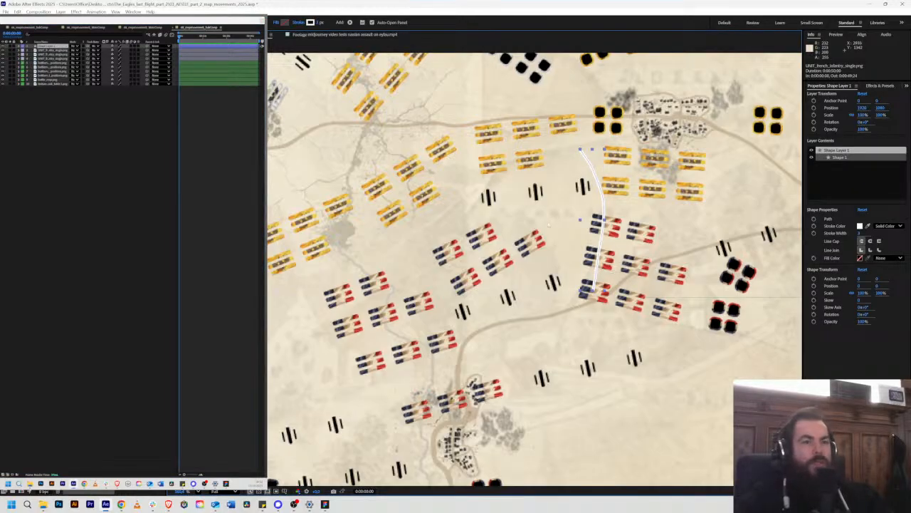
{"action": "key", "text": "ctrl+d"}
{"action": "left_click_drag", "start_coordinate": [603, 194], "coordinate": [636, 205]}
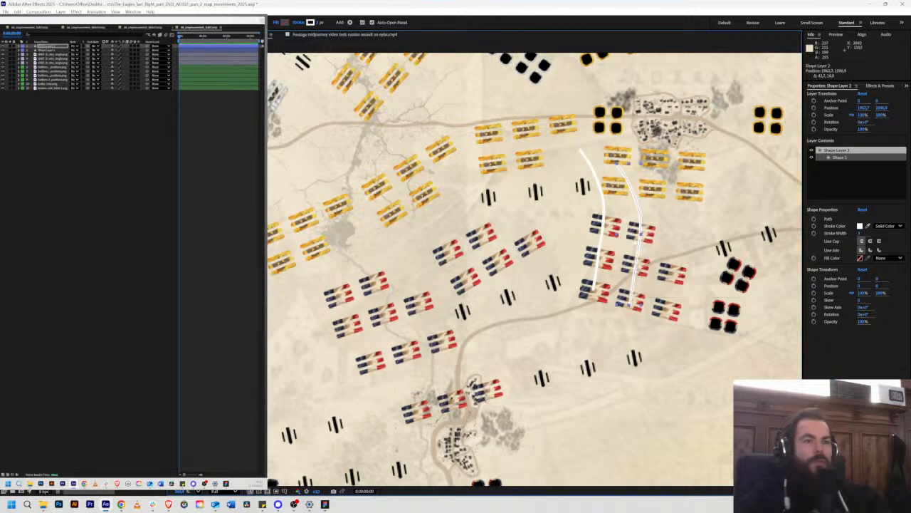
Step: Place duplicates of the single French infantry unit over the eastern group's second column, with the southernmost at about 3035, 1435
{"action": "left_click", "coordinate": [595, 292]}
{"action": "key", "text": "ctrl+d"}
{"action": "left_click_drag", "start_coordinate": [594, 302], "coordinate": [639, 308]}
{"action": "key", "text": "ctrl+d"}
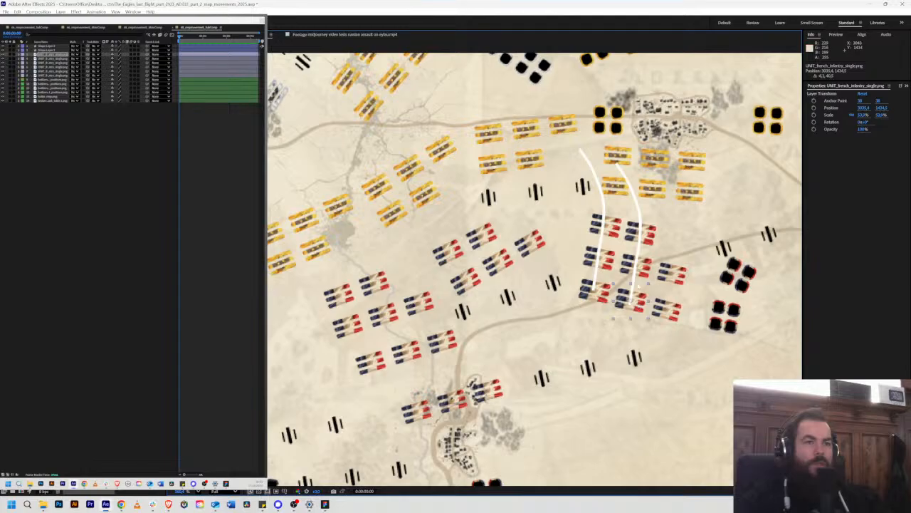
Step: Delete both curved path shape layers over the eastern French group
{"action": "left_click", "coordinate": [590, 165]}
{"action": "left_click", "coordinate": [638, 206], "text": "shift"}
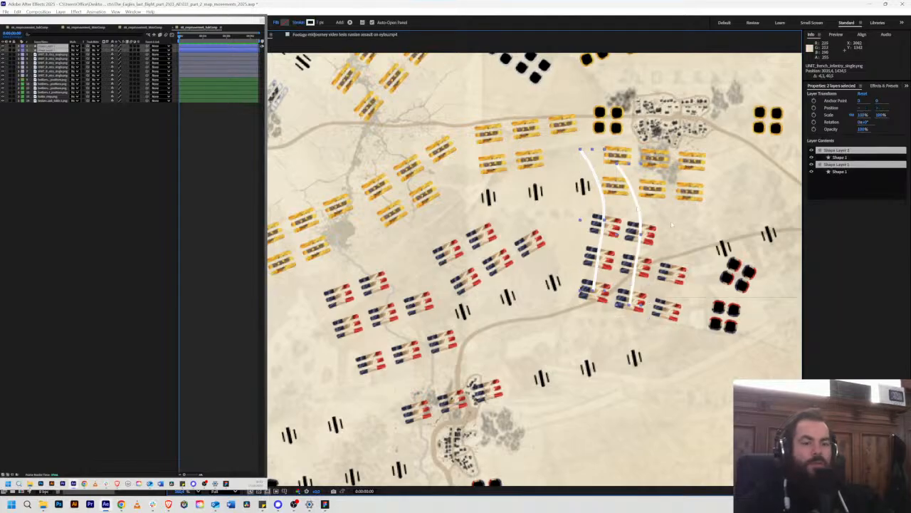
{"action": "key", "text": "Delete"}
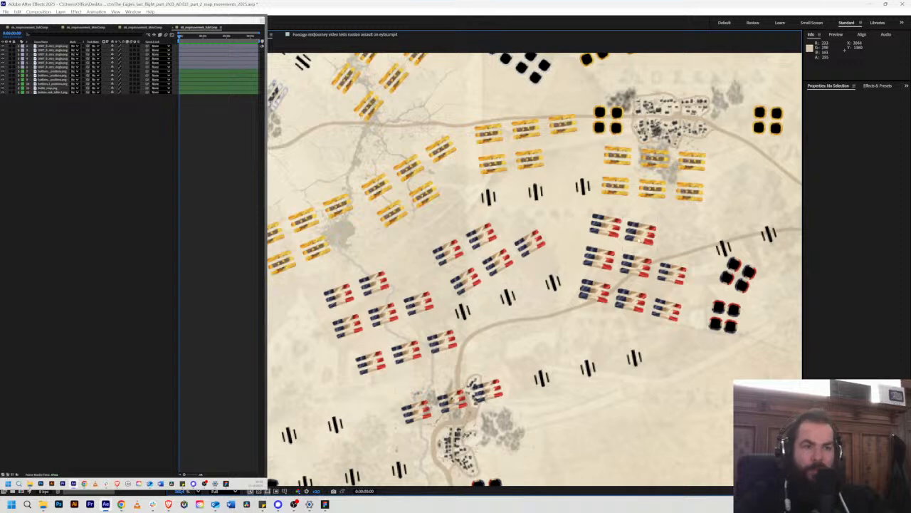
Step: Duplicate the single French infantry unit over the two units in the eastern group's easternmost column
{"action": "left_click", "coordinate": [630, 302]}
{"action": "key", "text": "ctrl+d"}
{"action": "left_click_drag", "start_coordinate": [631, 302], "coordinate": [666, 274]}
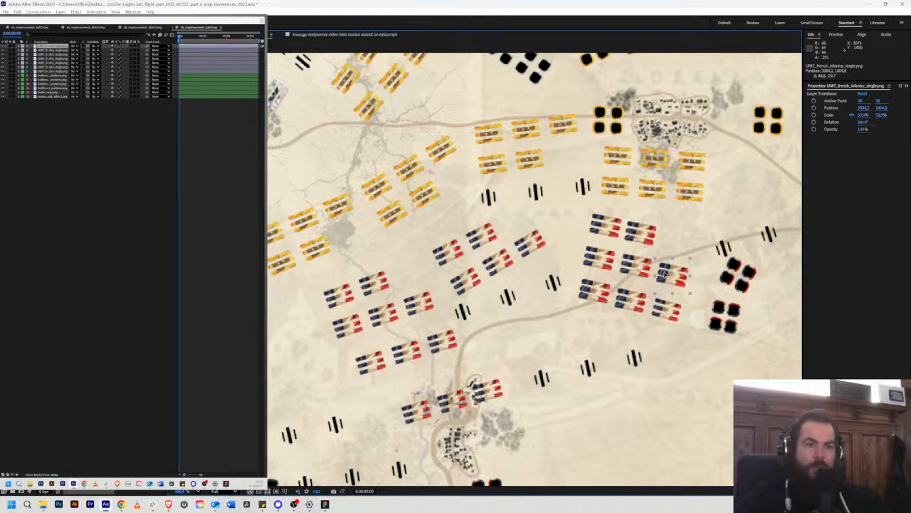
{"action": "key", "text": "ctrl+d"}
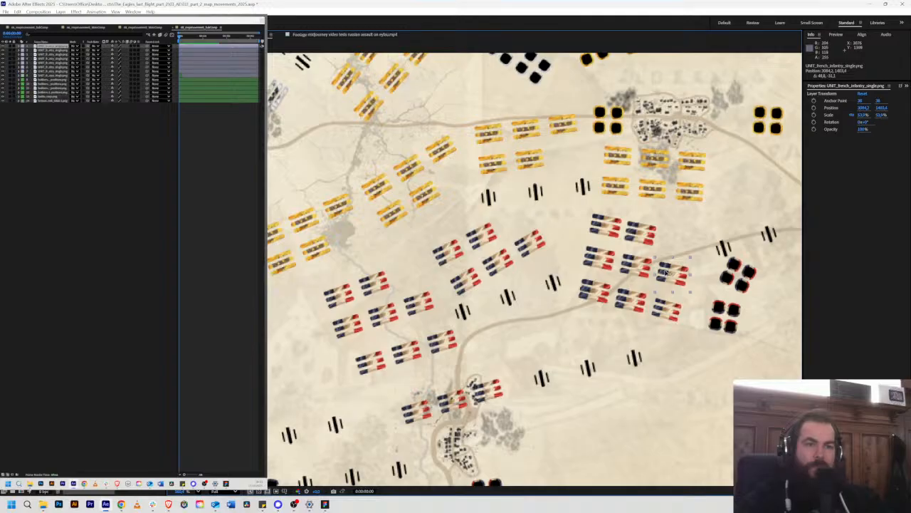
Step: Place a duplicate over the central French group's easternmost unit, at about 2919, 1368, and rotate it to about -41.6° to match
{"action": "left_click_drag", "start_coordinate": [665, 273], "coordinate": [526, 252]}
{"action": "key", "text": "ctrl+d"}
{"action": "key", "text": "w"}
{"action": "key", "text": "w"}
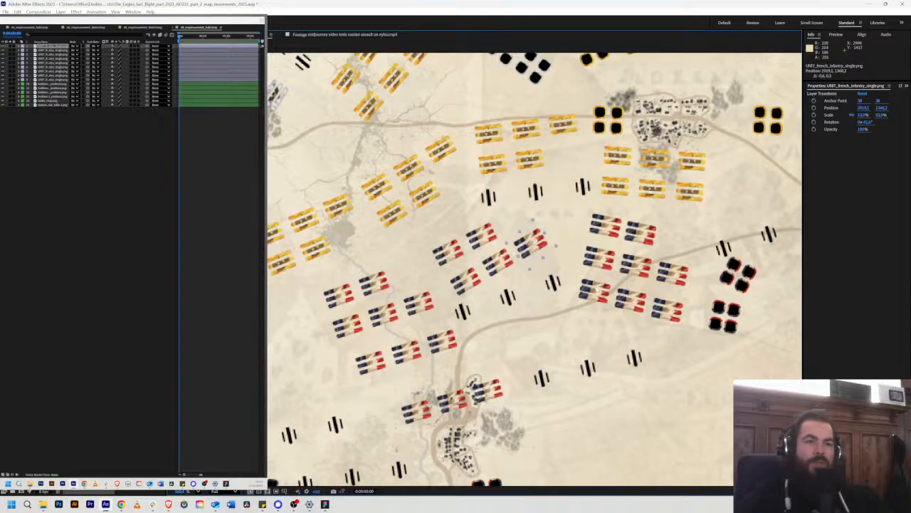
{"action": "left_click", "coordinate": [478, 242]}
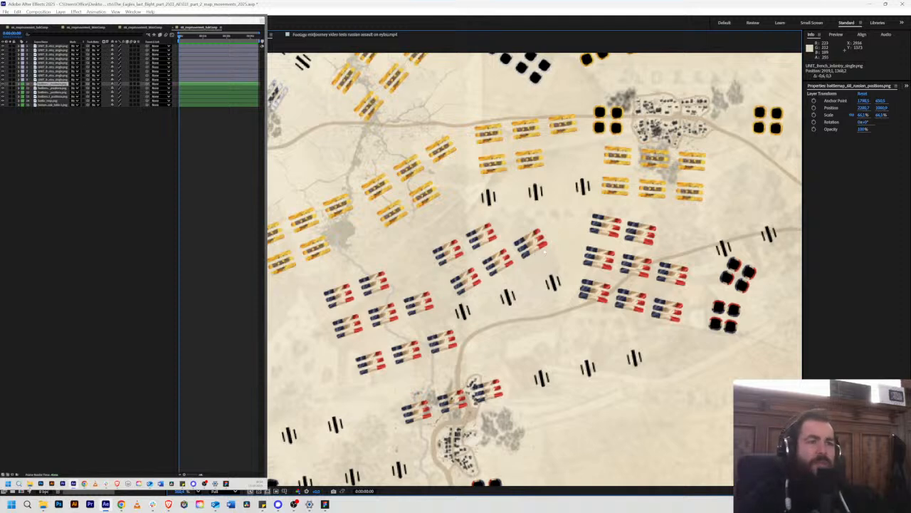
{"action": "left_click", "coordinate": [529, 245]}
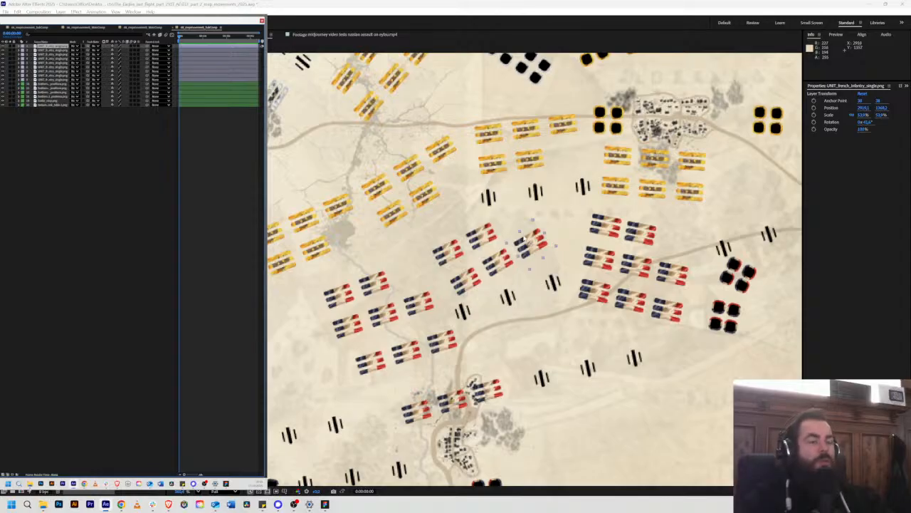
{"action": "mouse_move", "coordinate": [476, 222]}
{"action": "left_mouse_down"}
{"action": "mouse_move", "coordinate": [521, 215]}
{"action": "mouse_move", "coordinate": [477, 209]}
{"action": "left_mouse_up"}
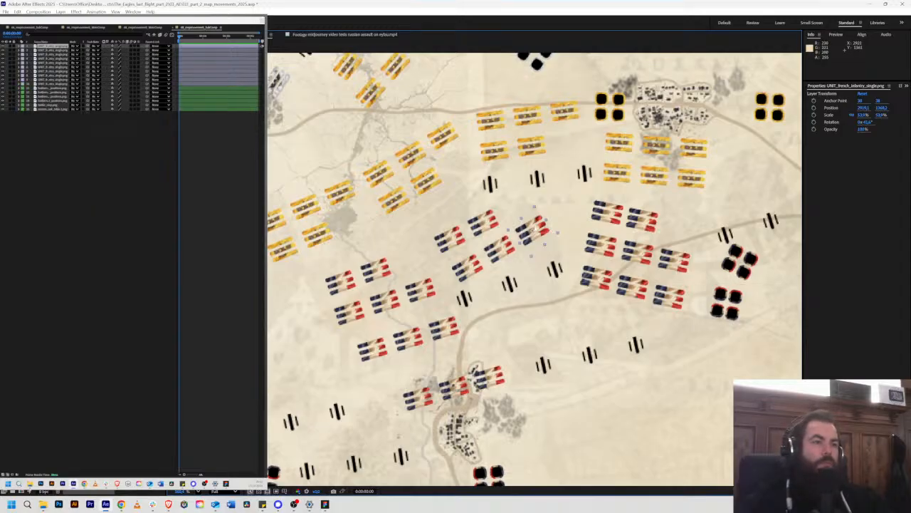
Step: Duplicate the rotated single unit over the central French group's four remaining units, adjusting the rotation to match them
{"action": "left_click", "coordinate": [501, 246]}
{"action": "key", "text": "ctrl+d"}
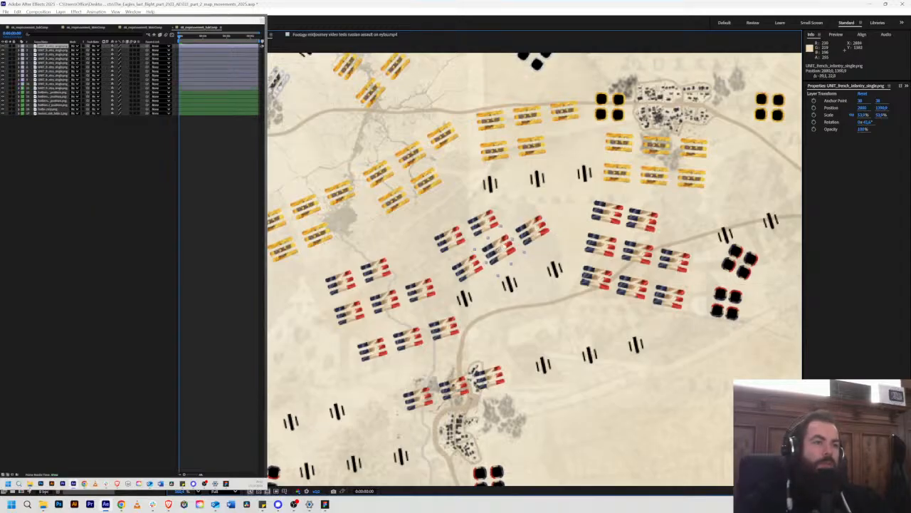
{"action": "left_click_drag", "start_coordinate": [500, 246], "coordinate": [453, 251]}
{"action": "key", "text": "ctrl+d"}
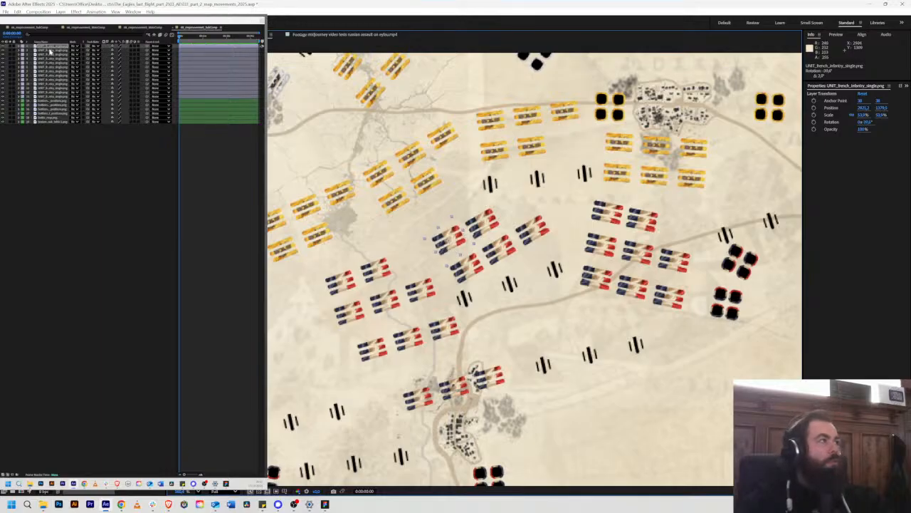
Step: Identify the central group's single unit layers and reorder them, moving the southwest unit's layer to the top of the stack
{"action": "left_click", "coordinate": [50, 51]}
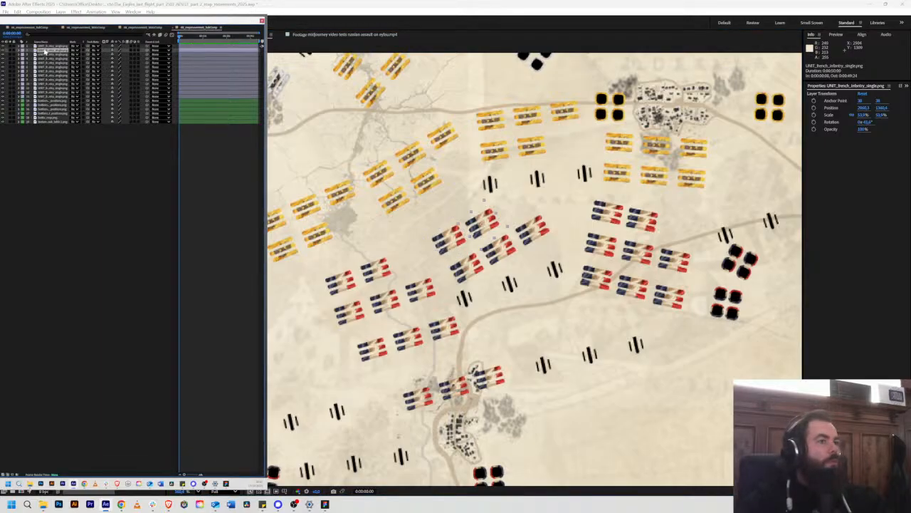
{"action": "left_click", "coordinate": [45, 47]}
{"action": "left_click", "coordinate": [47, 55]}
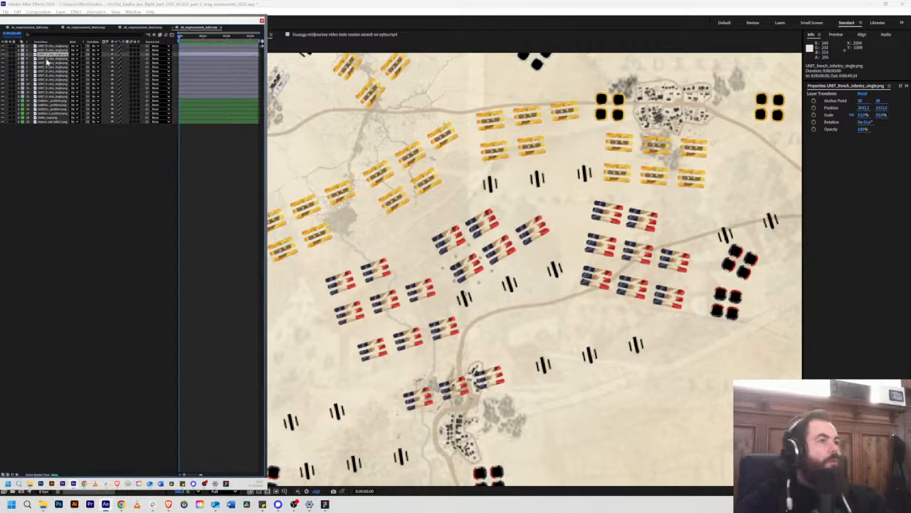
{"action": "left_click", "coordinate": [47, 63]}
{"action": "left_click", "coordinate": [46, 67]}
{"action": "left_click", "coordinate": [45, 63]}
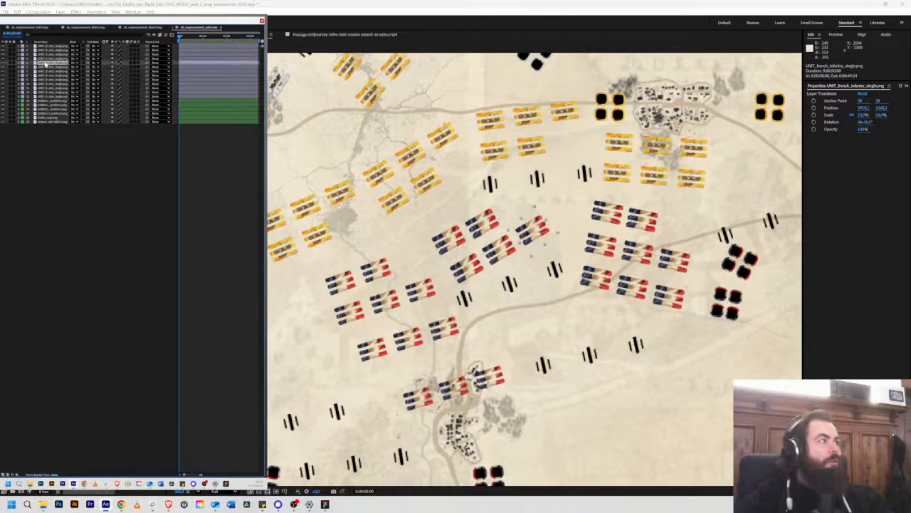
{"action": "left_click", "coordinate": [47, 55], "text": "shift"}
{"action": "left_click_drag", "start_coordinate": [48, 62], "coordinate": [50, 48]}
{"action": "left_click", "coordinate": [53, 63]}
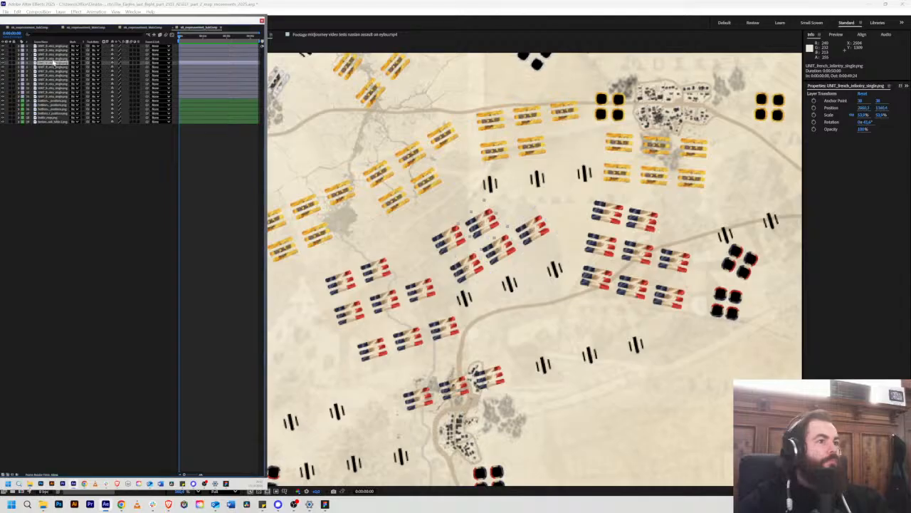
{"action": "left_click", "coordinate": [53, 61]}
{"action": "left_click", "coordinate": [49, 47]}
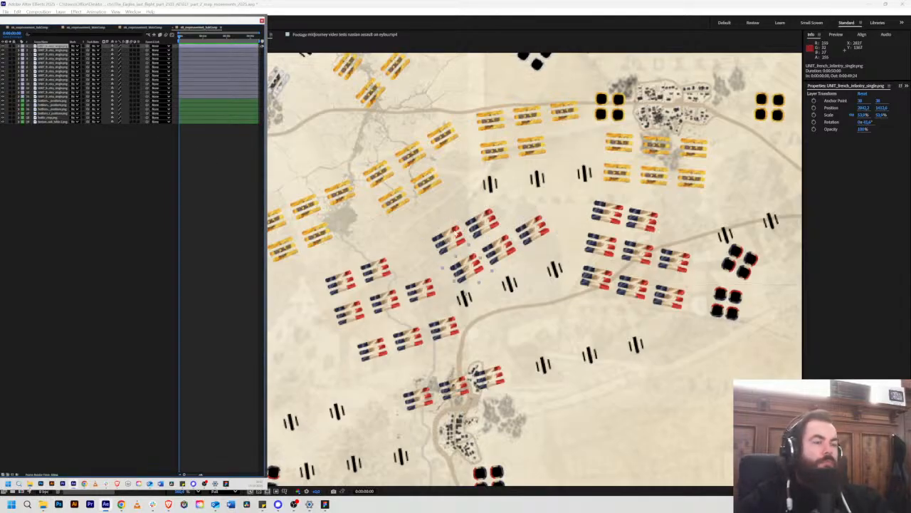
Step: Place duplicates over the northern units and the second-row west unit of the French group farther west, rotated to match its tilt
{"action": "key", "text": "ctrl+d"}
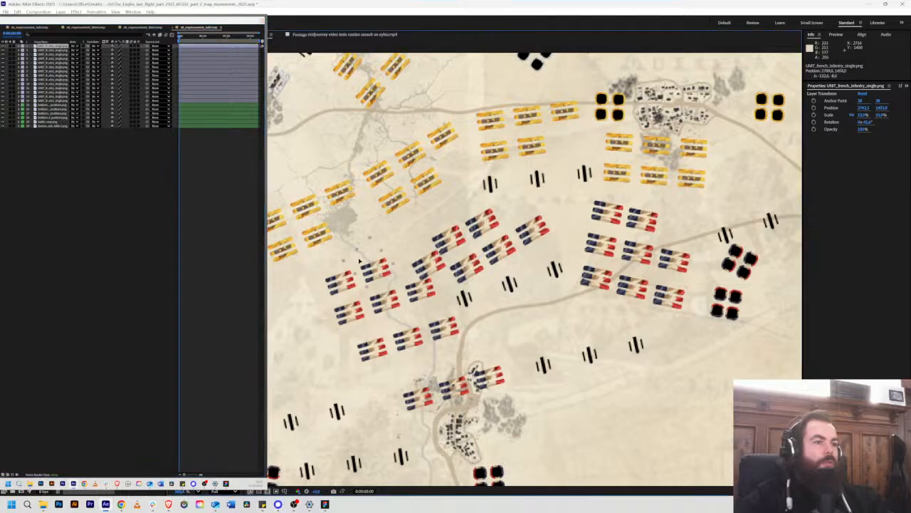
{"action": "left_click_drag", "start_coordinate": [456, 265], "coordinate": [358, 319]}
{"action": "key", "text": "ctrl+d"}
{"action": "key", "text": "ctrl+d"}
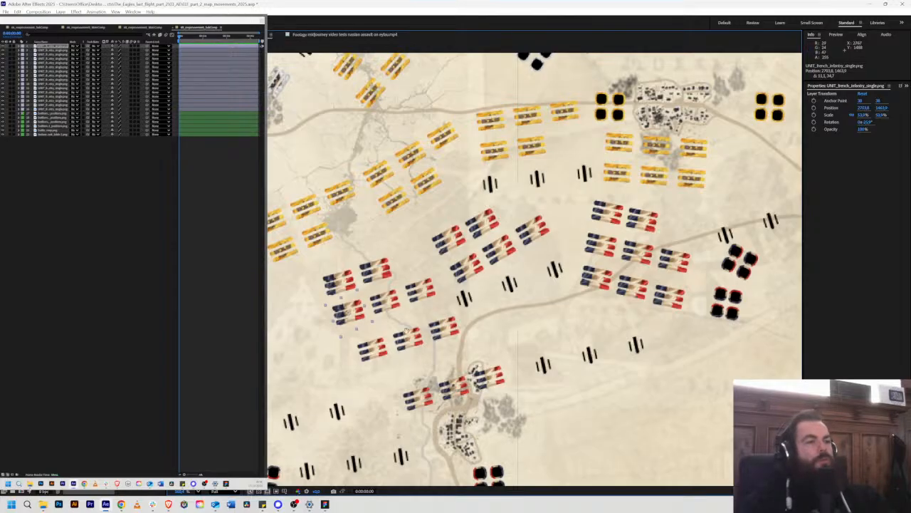
Step: Duplicate the single unit over the middle and east units of that group's second row, the east one at about 2788, 1439
{"action": "left_click_drag", "start_coordinate": [404, 331], "coordinate": [443, 305]}
{"action": "scroll", "coordinate": [443, 305], "scroll_direction": "down", "scroll_amount": 2}
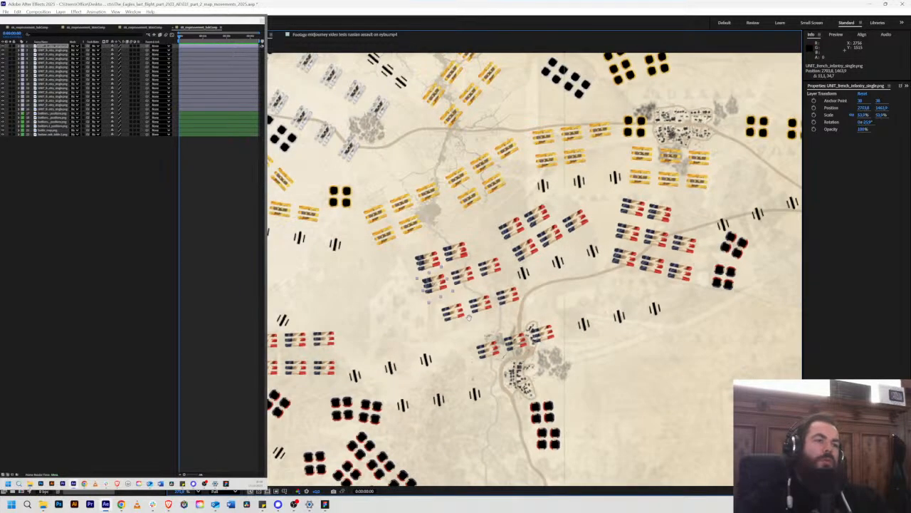
{"action": "scroll", "coordinate": [468, 318], "scroll_direction": "up", "scroll_amount": 2}
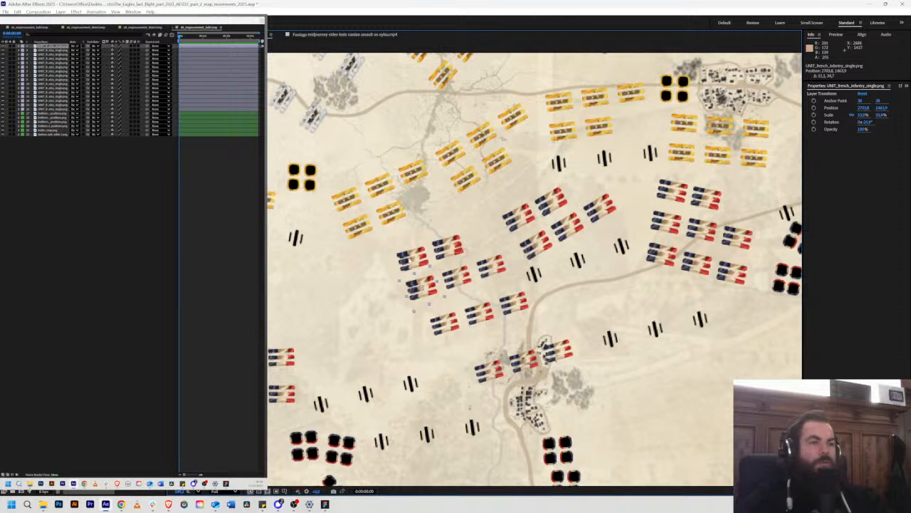
{"action": "key", "text": "ctrl+d"}
{"action": "left_click_drag", "start_coordinate": [419, 284], "coordinate": [491, 267]}
{"action": "key", "text": "ctrl+d"}
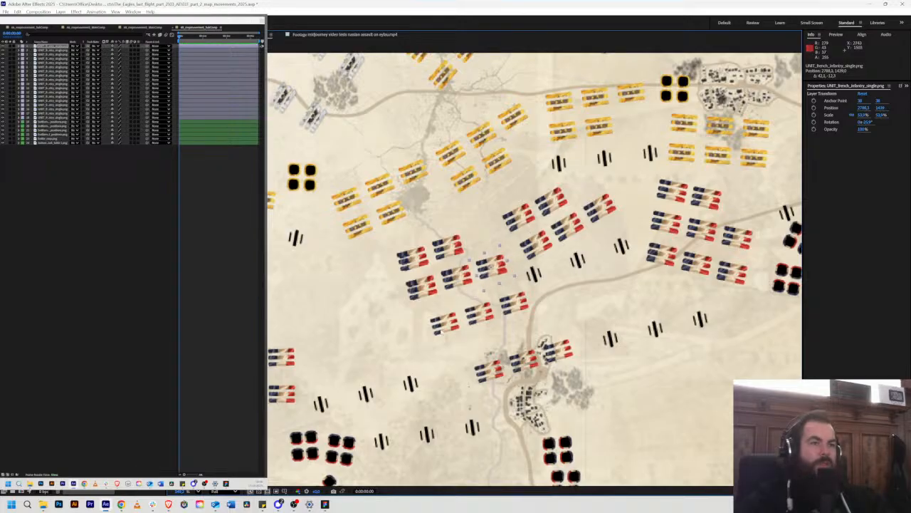
Step: Duplicate three single units into a third row directly south of the second row, from about 2712, 1492 to about 2797, 1467
{"action": "key", "text": "ctrl+d"}
{"action": "left_click_drag", "start_coordinate": [467, 300], "coordinate": [403, 348]}
{"action": "key", "text": "ctrl+d"}
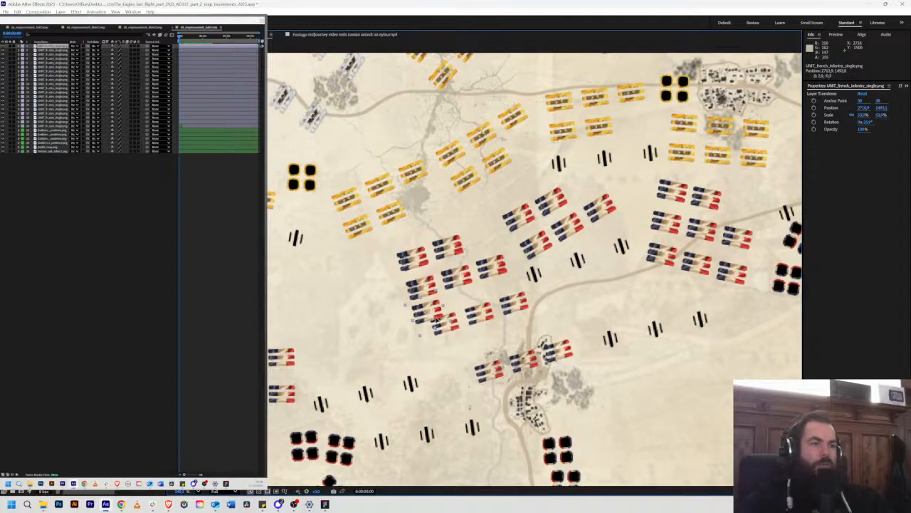
{"action": "left_click_drag", "start_coordinate": [427, 317], "coordinate": [505, 303]}
{"action": "key", "text": "ctrl+d"}
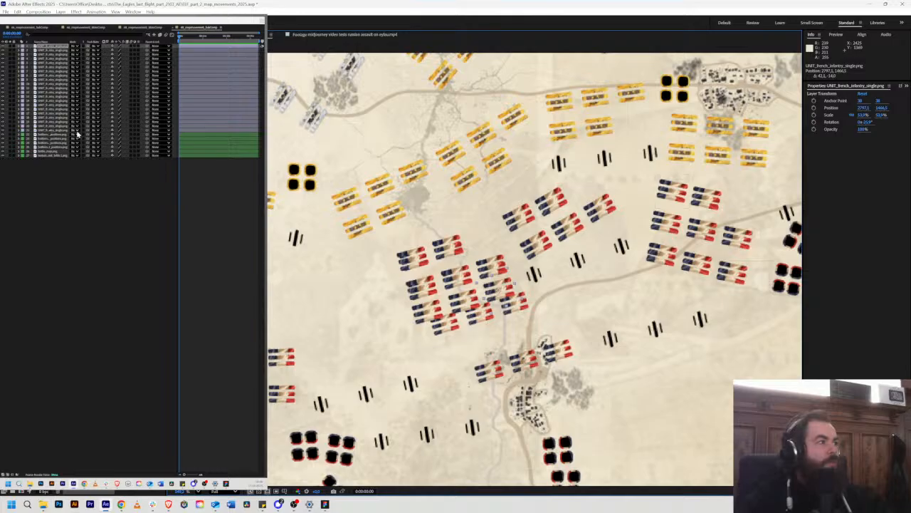
Step: Toggle the original French positions layer's visibility repeatedly to compare it with the individually placed French units
{"action": "left_click", "coordinate": [54, 133]}
{"action": "left_click", "coordinate": [52, 141]}
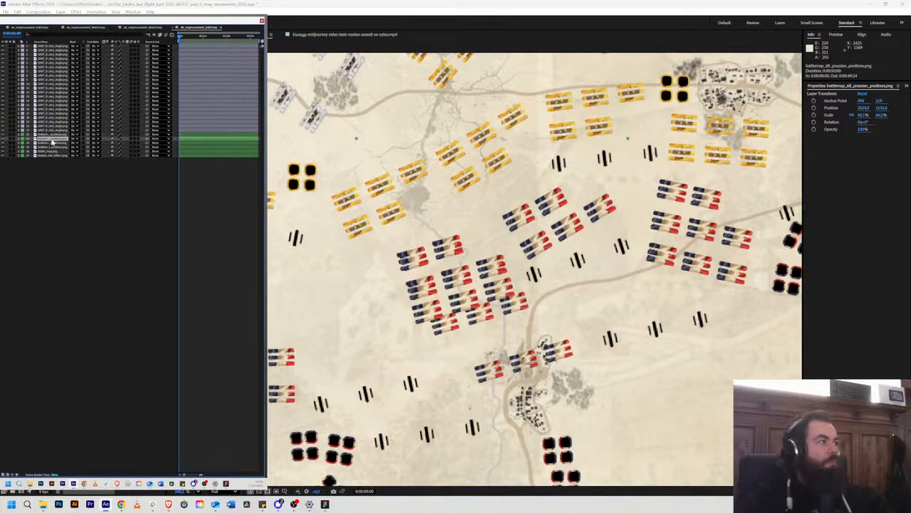
{"action": "left_click", "coordinate": [51, 134]}
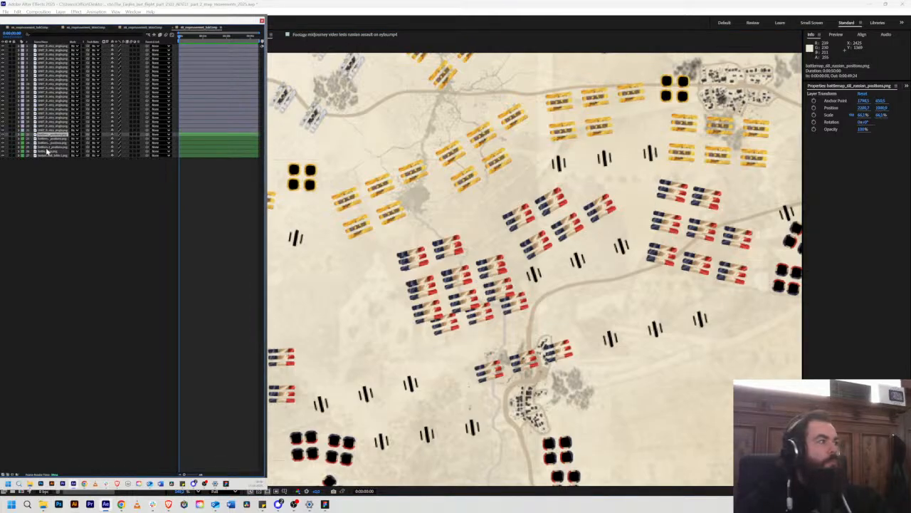
{"action": "left_click", "coordinate": [47, 147]}
{"action": "left_click", "coordinate": [1, 149]}
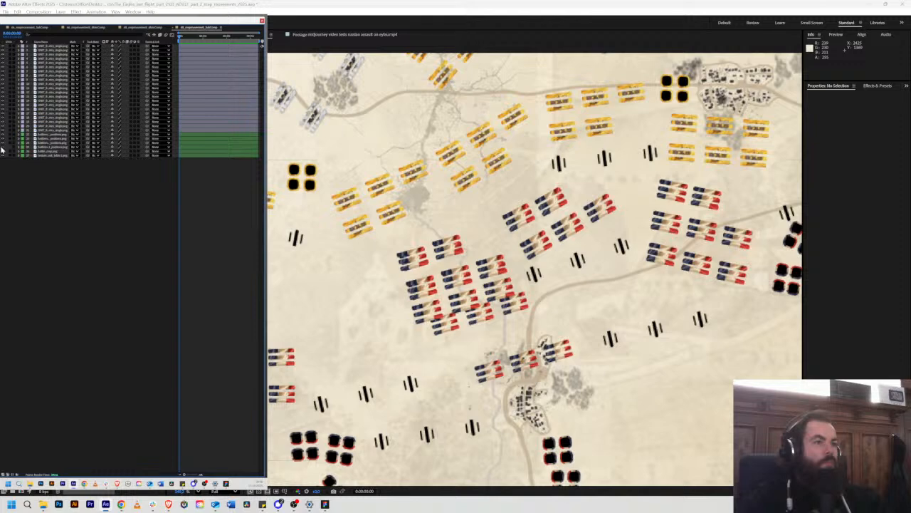
{"action": "left_click", "coordinate": [2, 147]}
{"action": "left_click", "coordinate": [2, 147]}
{"action": "left_click", "coordinate": [2, 147]}
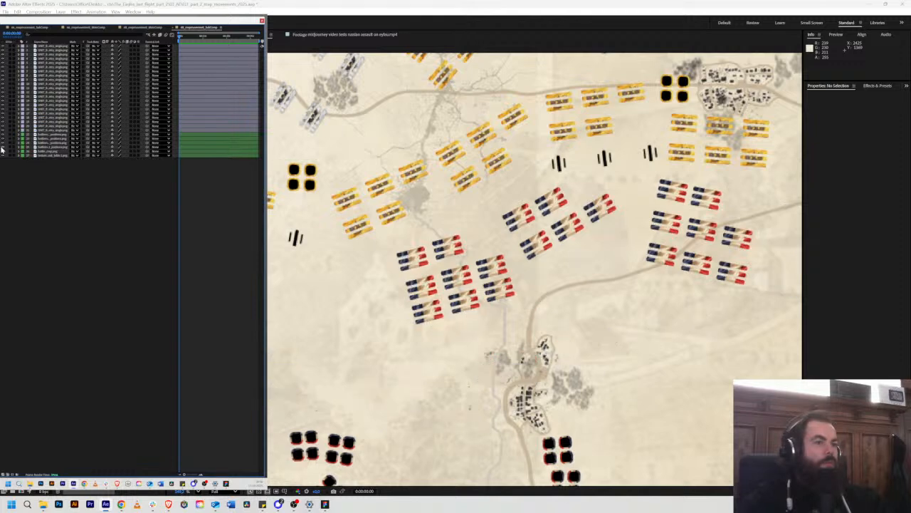
{"action": "left_click", "coordinate": [2, 148]}
{"action": "left_click", "coordinate": [3, 148]}
{"action": "left_click", "coordinate": [2, 148]}
{"action": "left_click", "coordinate": [2, 147]}
{"action": "left_click", "coordinate": [2, 147]}
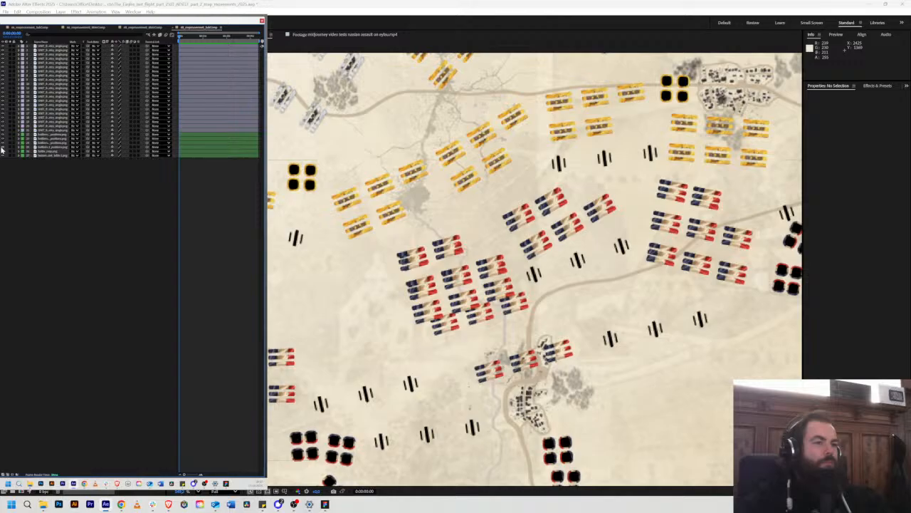
Step: Duplicate three single units into a fourth row directly south of the third row, the east one at about 2806, 1497
{"action": "left_click", "coordinate": [2, 148]}
{"action": "left_click", "coordinate": [2, 148]}
{"action": "left_click", "coordinate": [422, 320]}
{"action": "key", "text": "ctrl+d"}
{"action": "left_click_drag", "start_coordinate": [421, 322], "coordinate": [508, 322]}
{"action": "key", "text": "ctrl+d"}
{"action": "key", "text": "ctrl+d"}
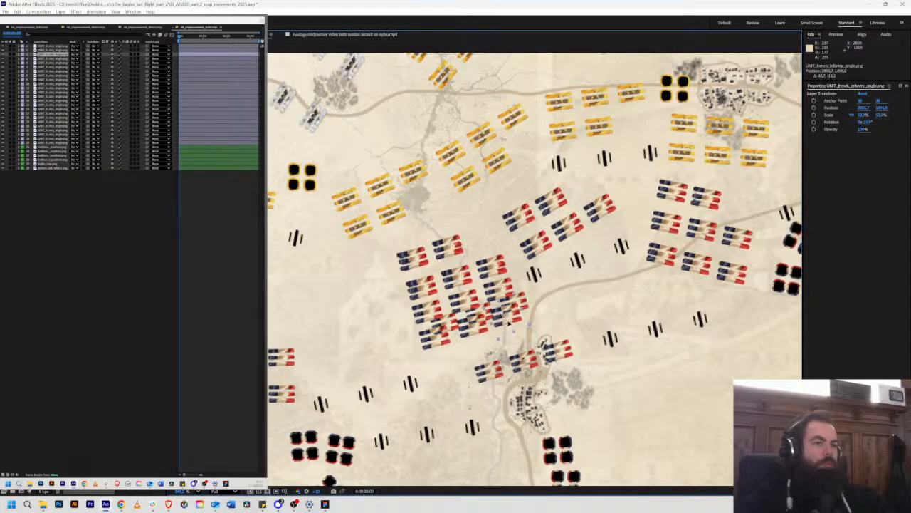
{"action": "scroll", "coordinate": [534, 353], "scroll_direction": "down", "scroll_amount": 2}
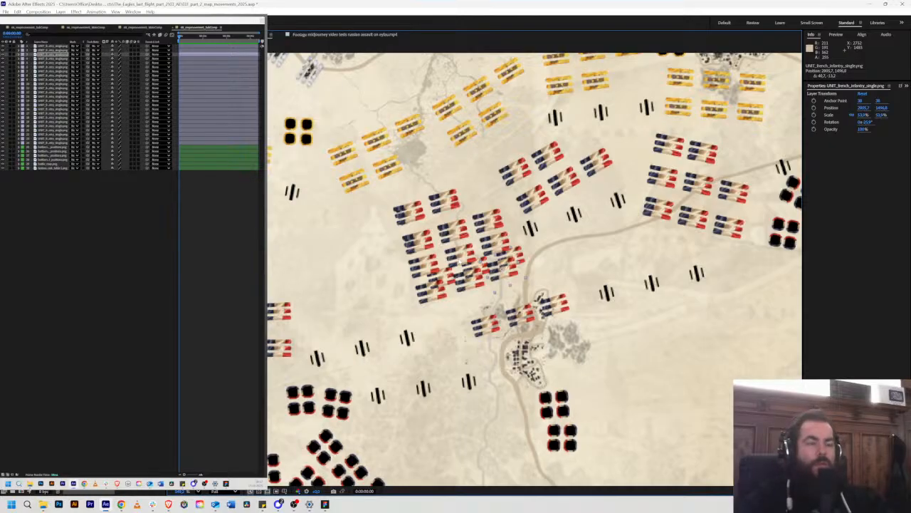
Step: Toggle the original French positions layer to compare it with the single units, leaving it hidden
{"action": "left_click", "coordinate": [4, 162]}
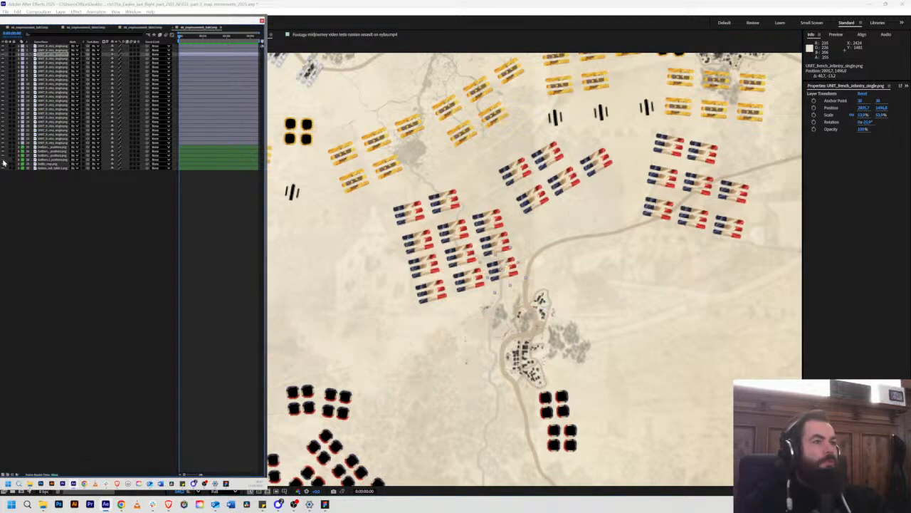
{"action": "left_click", "coordinate": [3, 162]}
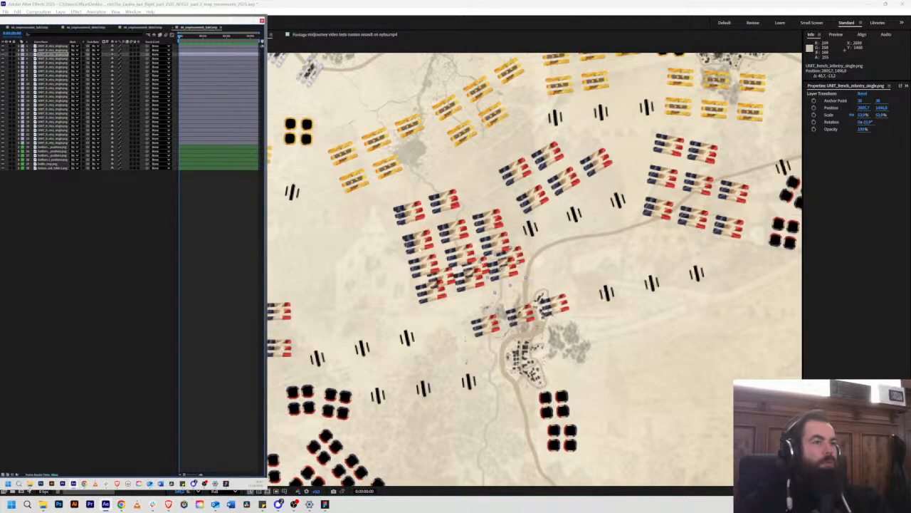
{"action": "left_click", "coordinate": [4, 149]}
{"action": "left_click", "coordinate": [4, 150]}
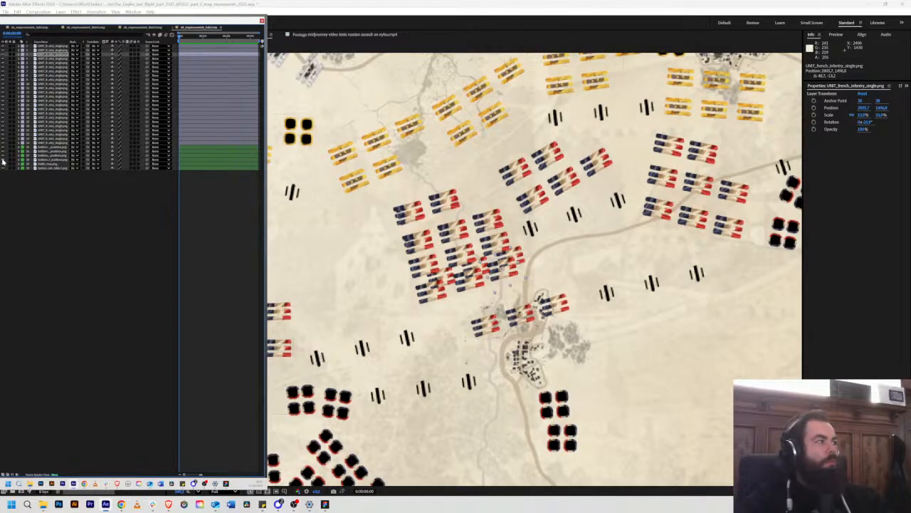
{"action": "left_click", "coordinate": [3, 162]}
{"action": "left_click", "coordinate": [3, 162]}
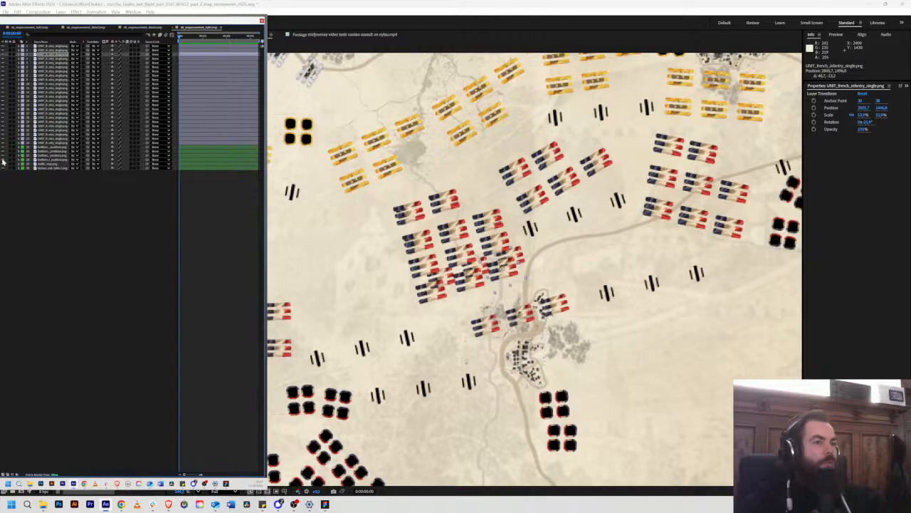
{"action": "left_click", "coordinate": [4, 162]}
{"action": "left_click", "coordinate": [4, 162]}
{"action": "left_click", "coordinate": [4, 162]}
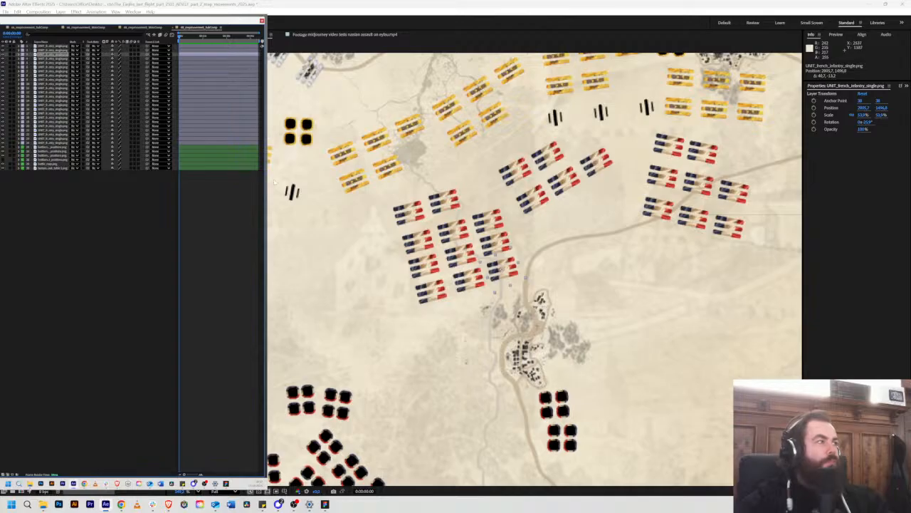
Step: Restack the northwest unit's layer below its northeast neighbour's, and place the second-row west unit's layer directly above the northwest unit's
{"action": "left_click", "coordinate": [48, 47]}
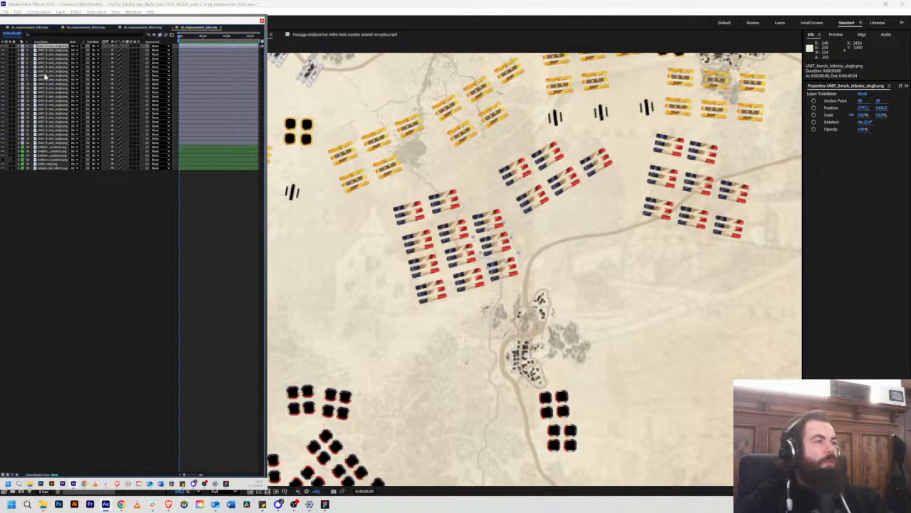
{"action": "key", "text": "ctrl+Down"}
{"action": "key", "text": "ctrl+Down"}
{"action": "key", "text": "ctrl+Down"}
{"action": "key", "text": "ctrl+Down"}
{"action": "key", "text": "ctrl+Down"}
{"action": "key", "text": "ctrl+Down"}
{"action": "key", "text": "ctrl+Down"}
{"action": "key", "text": "ctrl+Down"}
{"action": "key", "text": "ctrl+Down"}
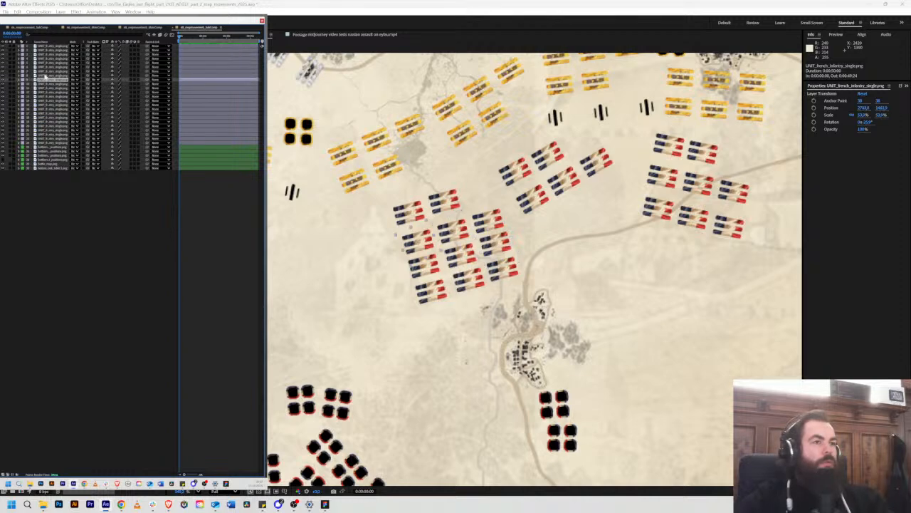
{"action": "key", "text": "ctrl+Down"}
{"action": "key", "text": "ctrl+Down"}
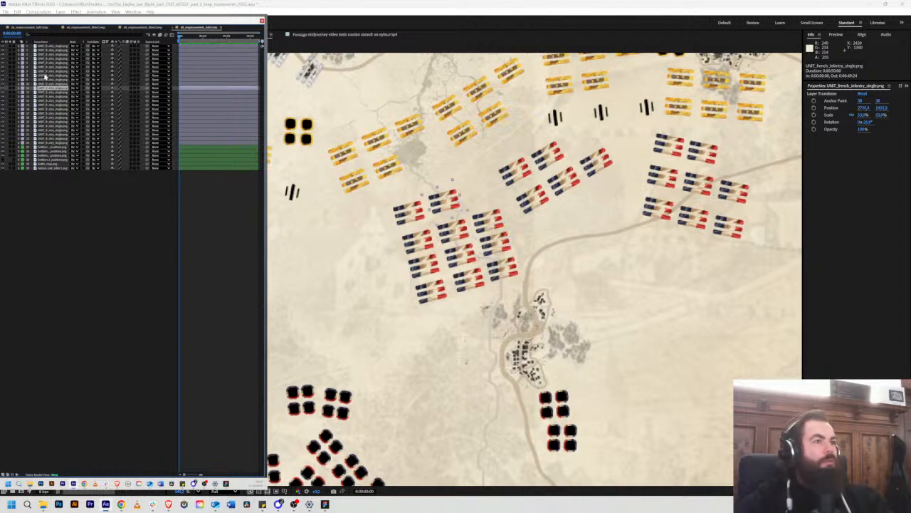
{"action": "key", "text": "ctrl+Up"}
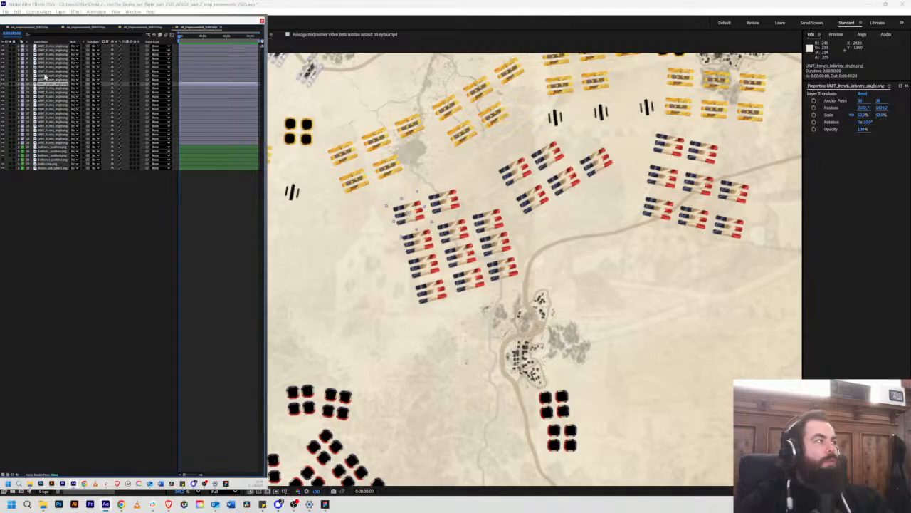
{"action": "left_click_drag", "start_coordinate": [45, 85], "coordinate": [44, 91]}
{"action": "left_click", "coordinate": [44, 85]}
{"action": "left_click", "coordinate": [45, 81]}
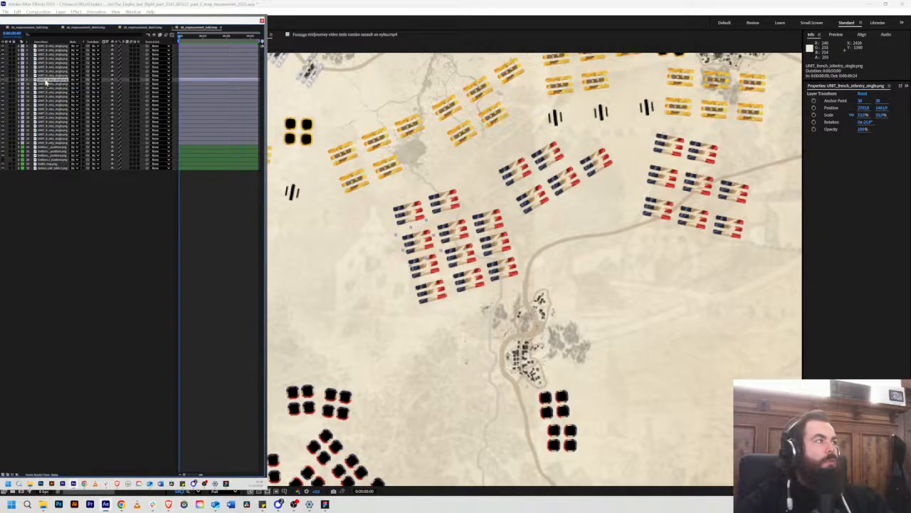
{"action": "left_click", "coordinate": [45, 85]}
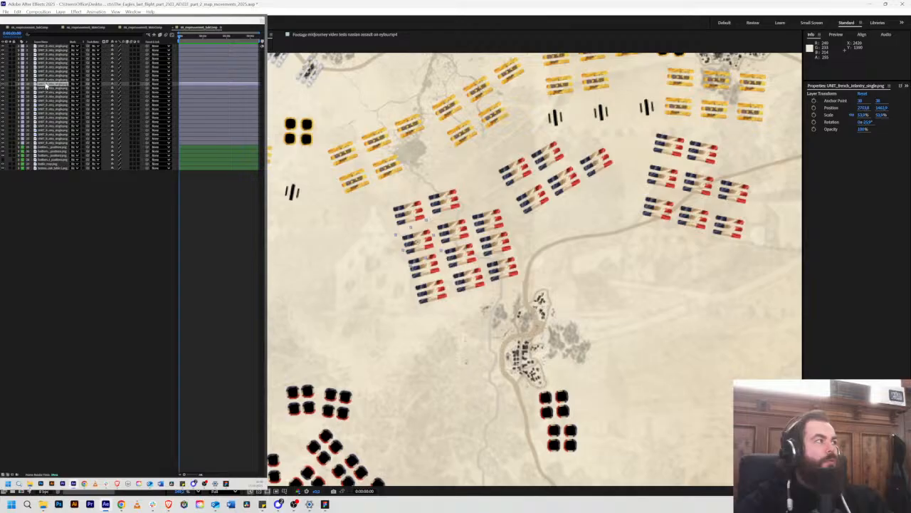
Step: Move the third-row west unit's layer directly above the second-row west unit's layer
{"action": "left_click", "coordinate": [46, 76]}
{"action": "left_click", "coordinate": [46, 72]}
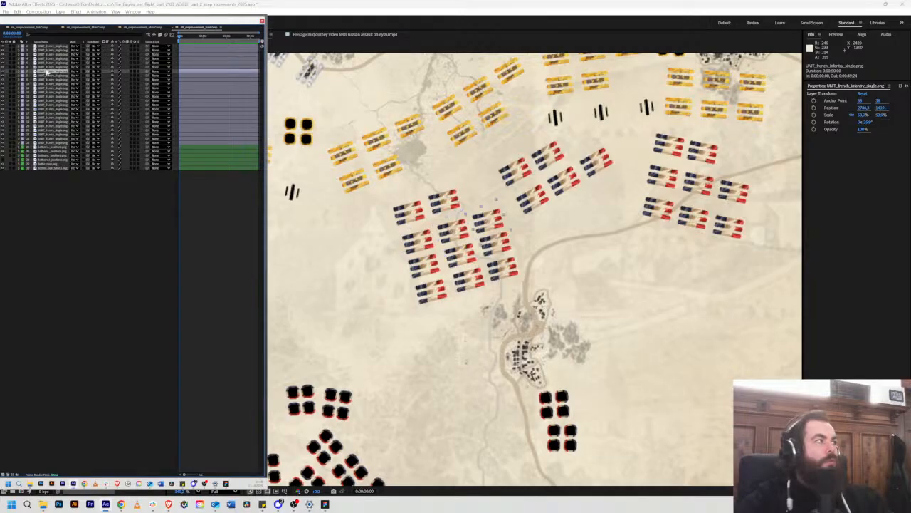
{"action": "left_click_drag", "start_coordinate": [46, 68], "coordinate": [47, 85]}
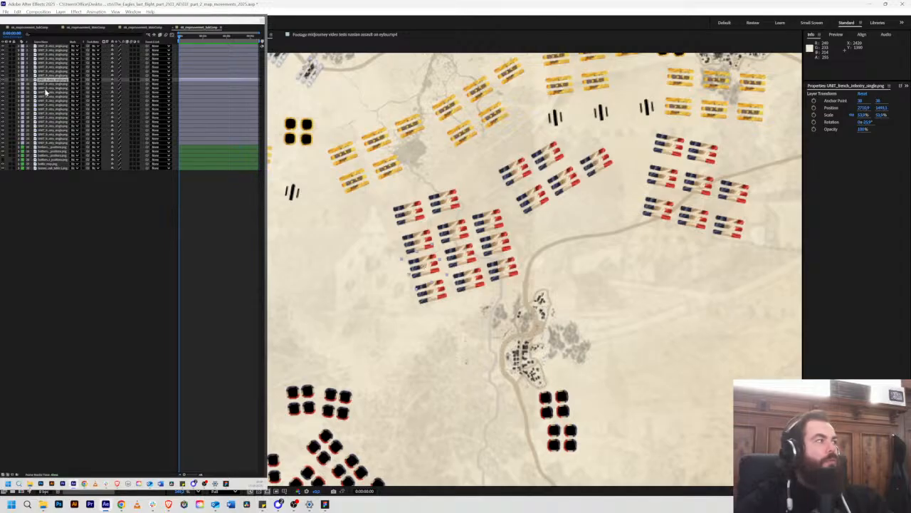
{"action": "left_click", "coordinate": [45, 90]}
{"action": "left_click", "coordinate": [46, 85]}
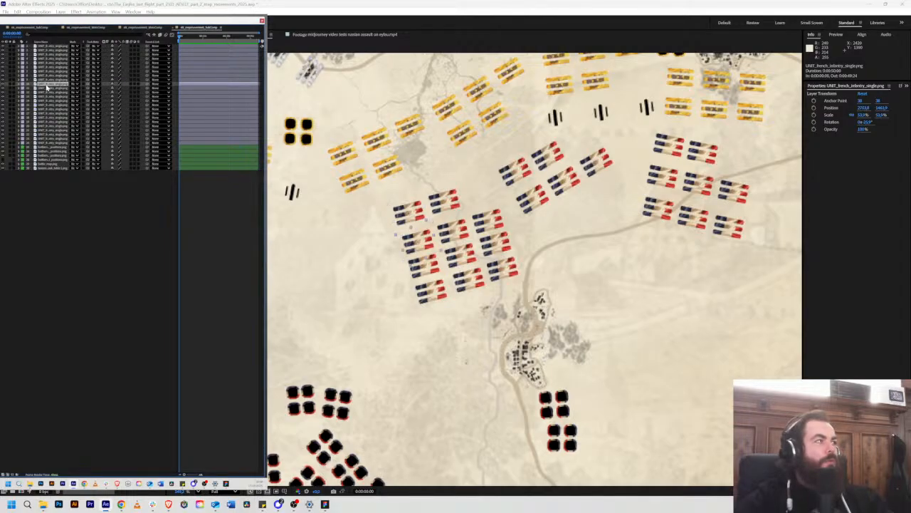
{"action": "left_click", "coordinate": [47, 82]}
{"action": "left_click", "coordinate": [49, 74]}
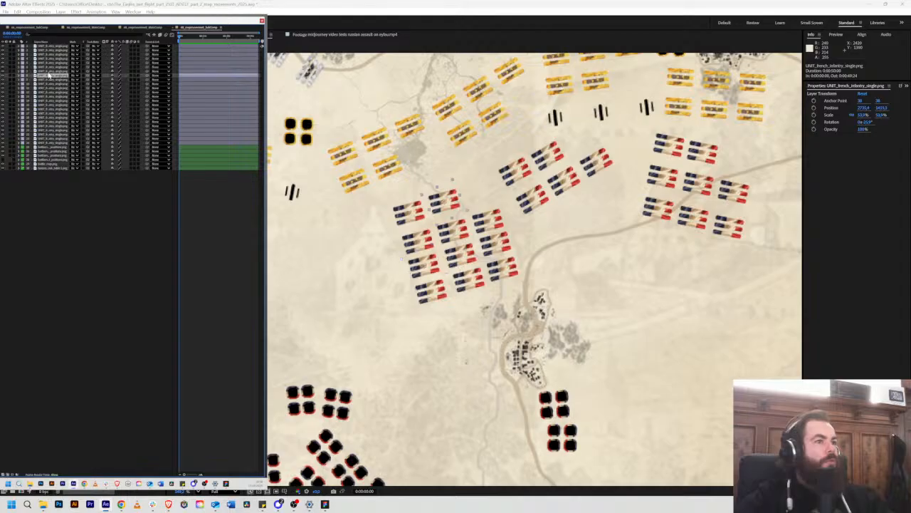
Step: Move the fourth-row west unit's layer directly above the third-row west unit's layer
{"action": "left_click", "coordinate": [50, 46]}
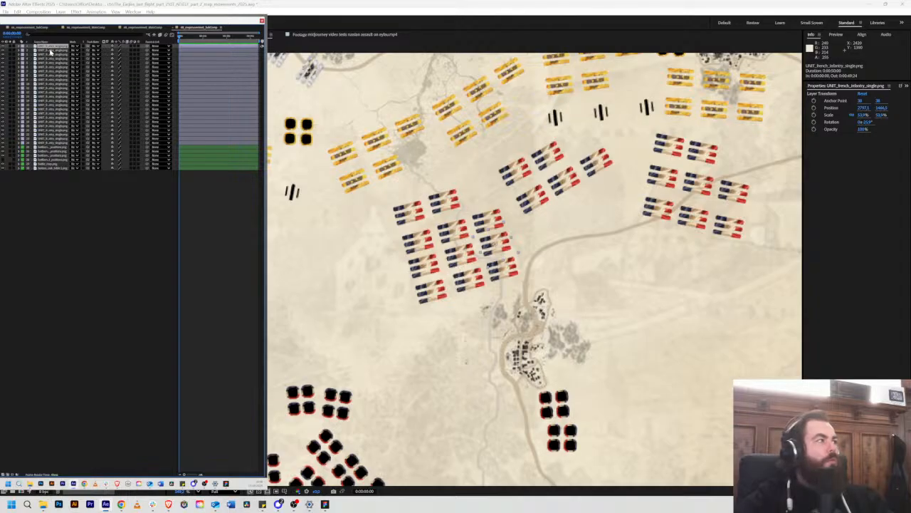
{"action": "left_click", "coordinate": [50, 50]}
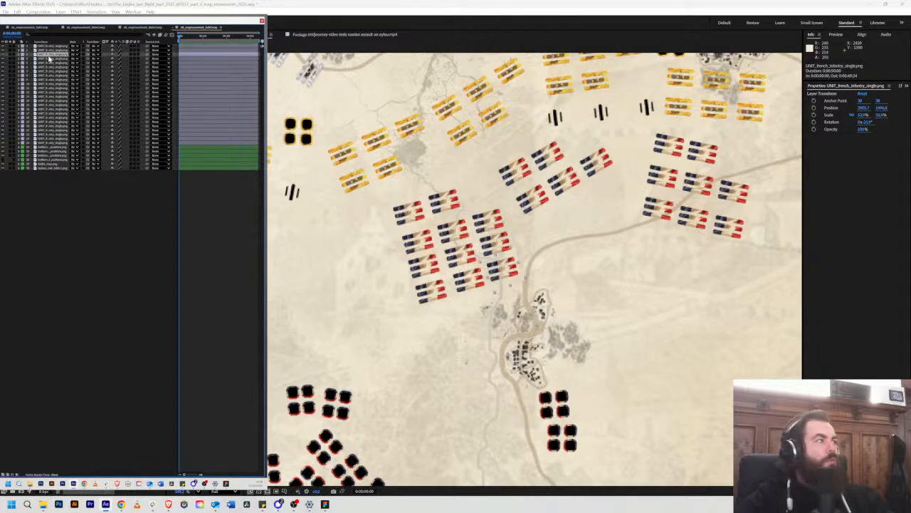
{"action": "left_click", "coordinate": [48, 59]}
{"action": "left_click_drag", "start_coordinate": [48, 64], "coordinate": [45, 85]}
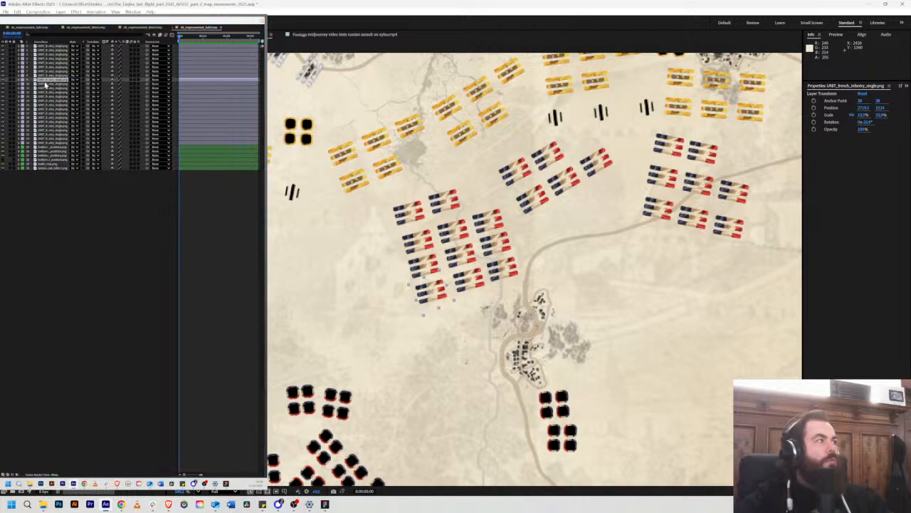
{"action": "left_click", "coordinate": [44, 85]}
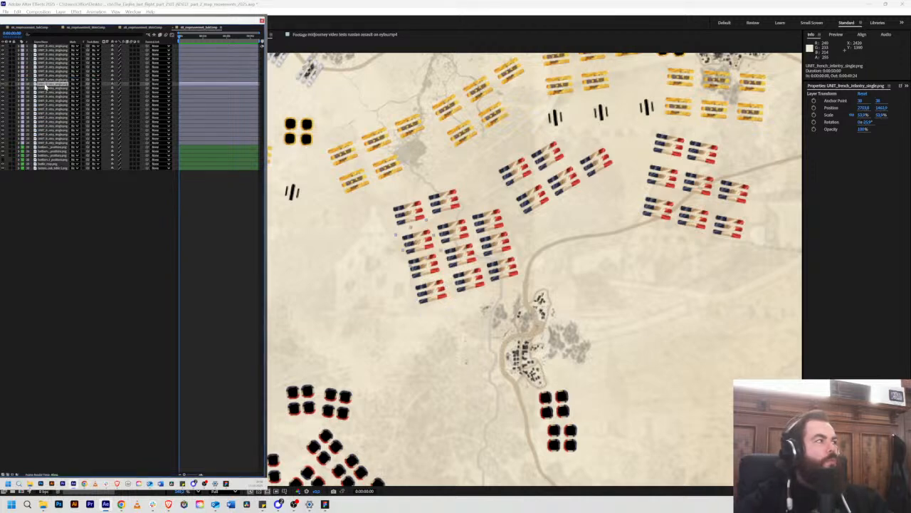
{"action": "left_click", "coordinate": [46, 80]}
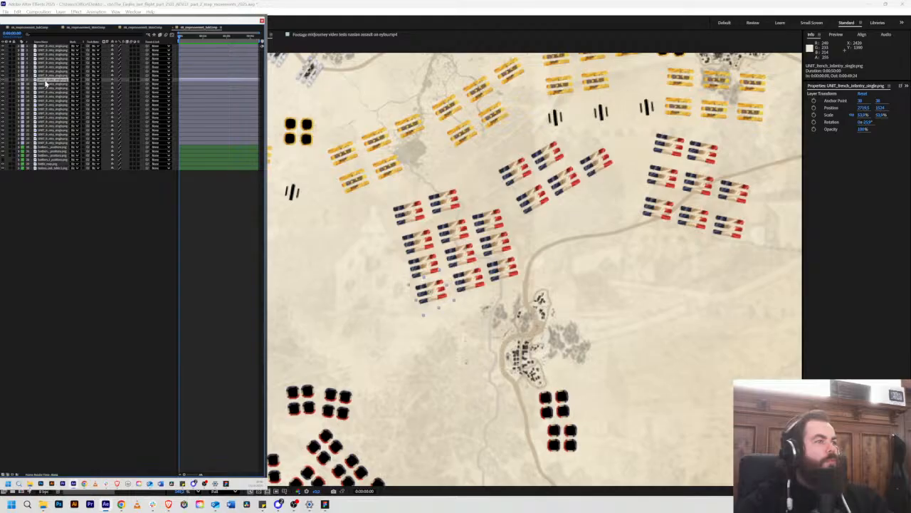
{"action": "left_click", "coordinate": [46, 78]}
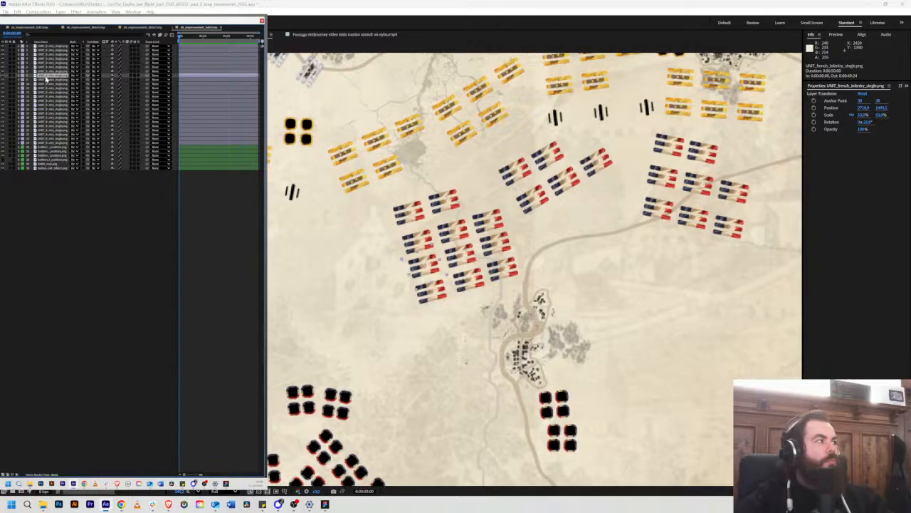
{"action": "left_click", "coordinate": [47, 76]}
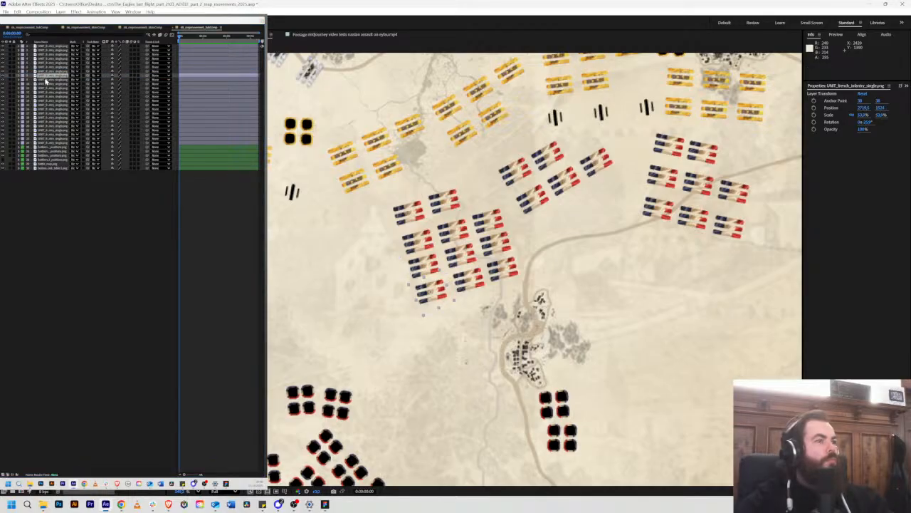
Step: Select the west column's unit layers one after another to check their stacking order
{"action": "left_click", "coordinate": [46, 80]}
{"action": "left_click", "coordinate": [45, 85]}
{"action": "left_click", "coordinate": [44, 92]}
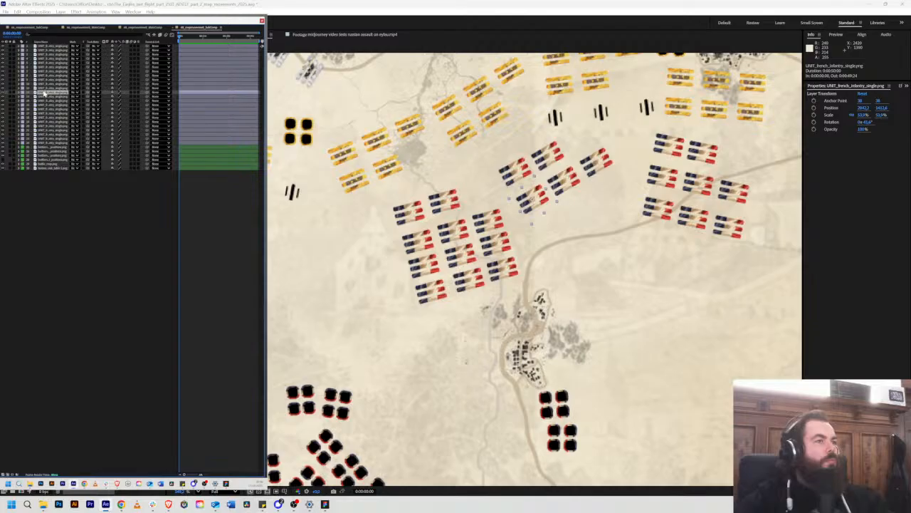
{"action": "left_click", "coordinate": [47, 88]}
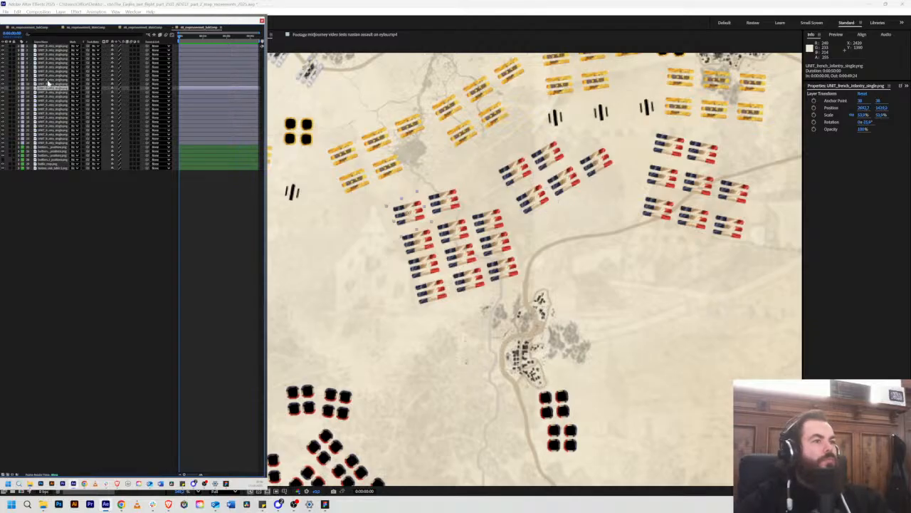
{"action": "key", "text": "ctrl+Up"}
{"action": "key", "text": "ctrl+Up"}
{"action": "key", "text": "ctrl+Up"}
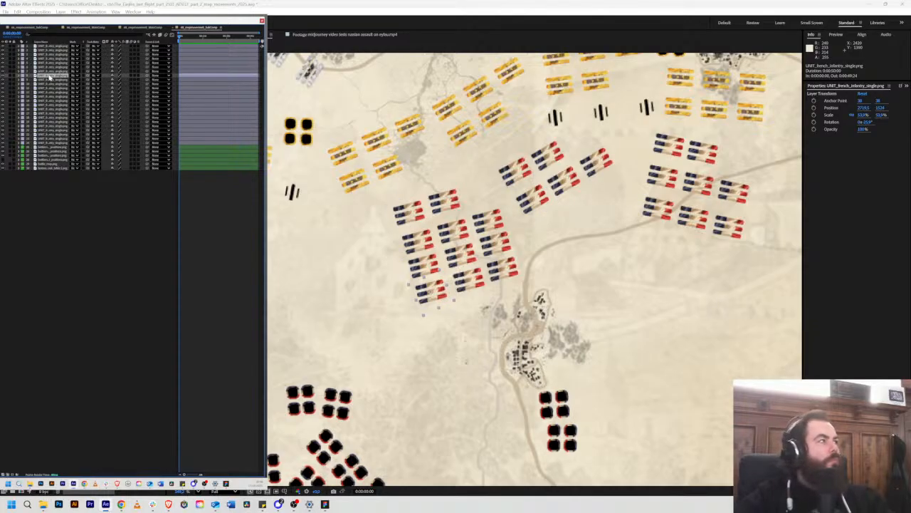
Step: Move the second-row east unit's layer up to third place and the fourth-row east unit's layer to the top of the stack
{"action": "left_click", "coordinate": [49, 73]}
{"action": "left_click", "coordinate": [48, 69]}
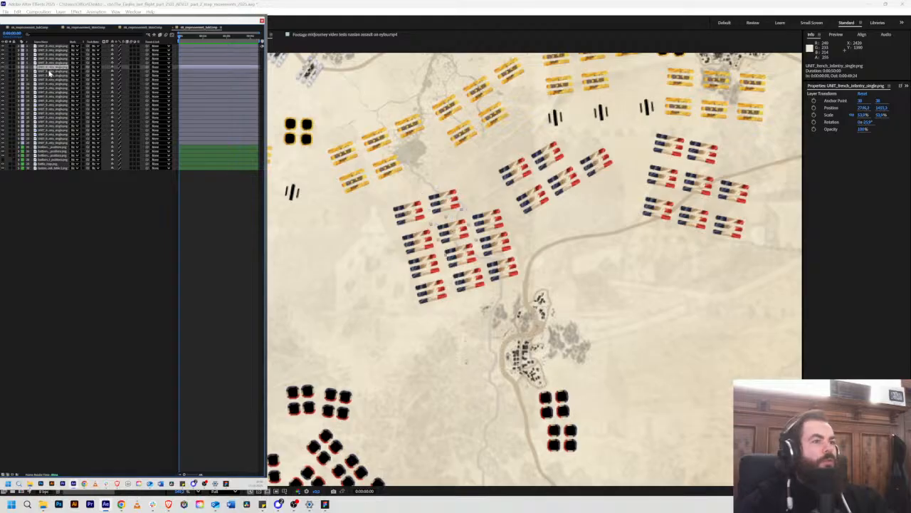
{"action": "left_click", "coordinate": [50, 65]}
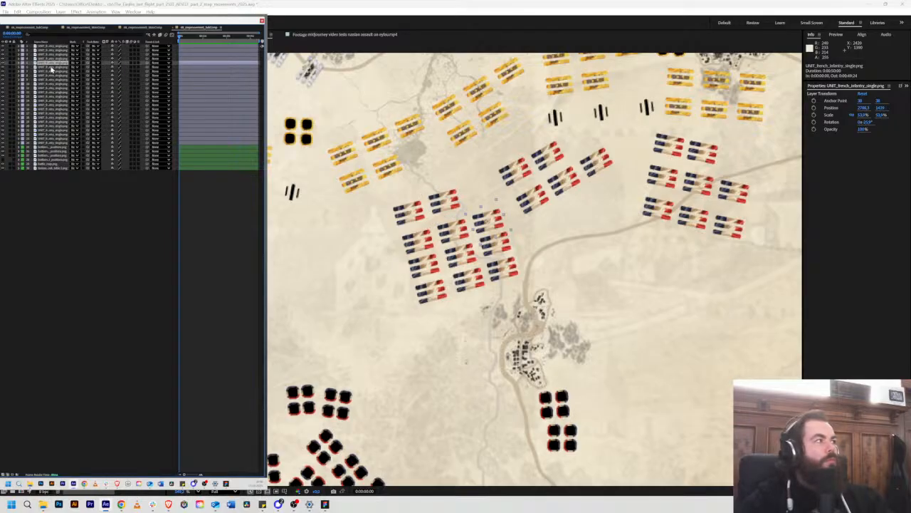
{"action": "left_click_drag", "start_coordinate": [50, 65], "coordinate": [51, 54]}
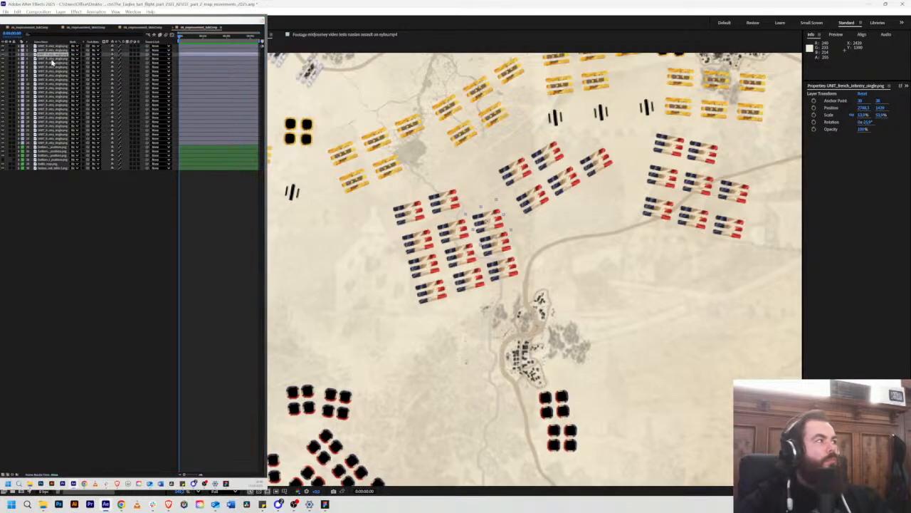
{"action": "left_click", "coordinate": [50, 62]}
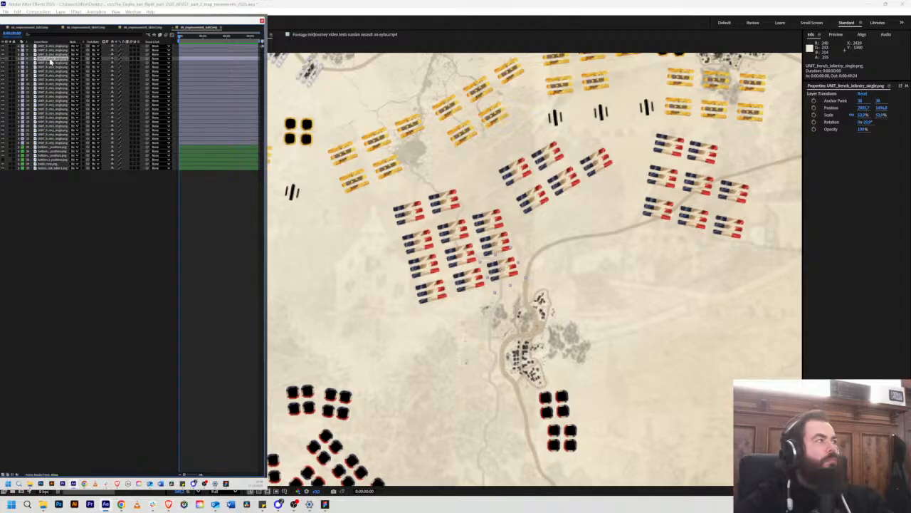
{"action": "left_click_drag", "start_coordinate": [51, 60], "coordinate": [49, 47]}
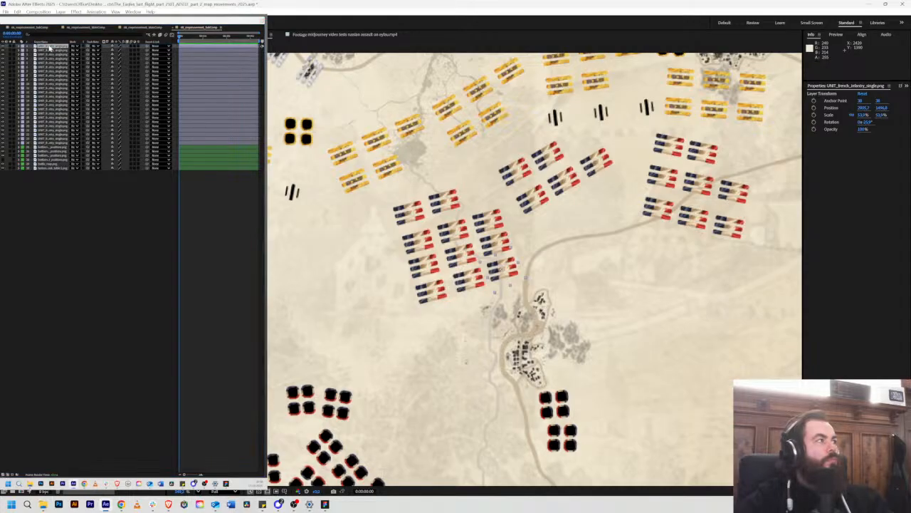
Step: Move the third-row middle unit's layer below the second-row east unit's layer and check the layers beneath it
{"action": "left_click", "coordinate": [47, 54]}
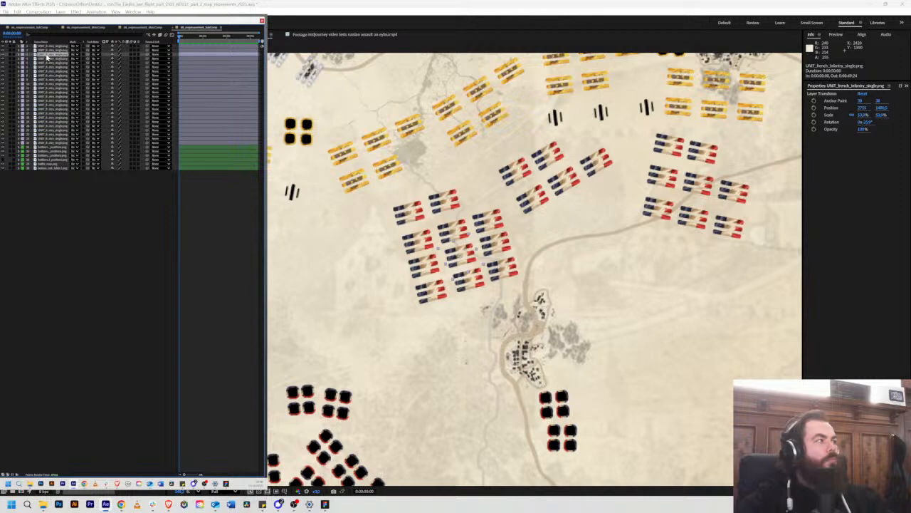
{"action": "left_click", "coordinate": [46, 59]}
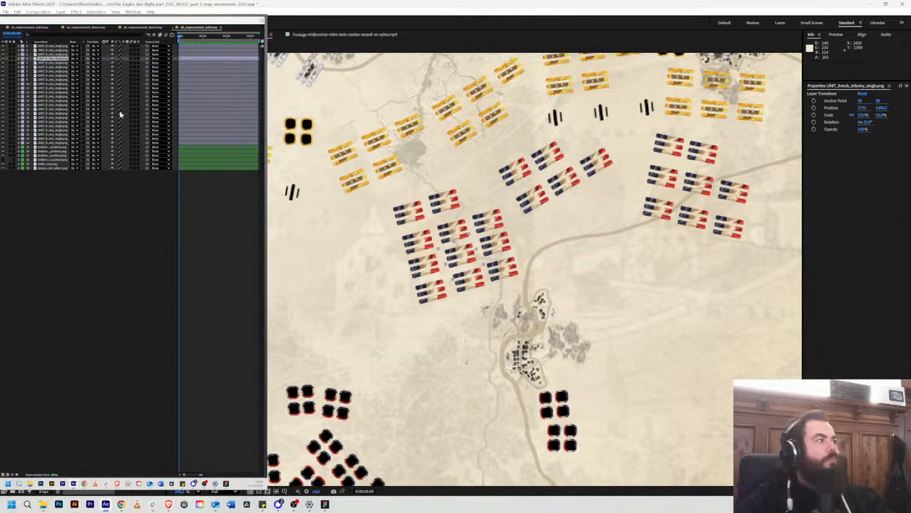
{"action": "key", "text": "ctrl+Down"}
{"action": "key", "text": "ctrl+Down"}
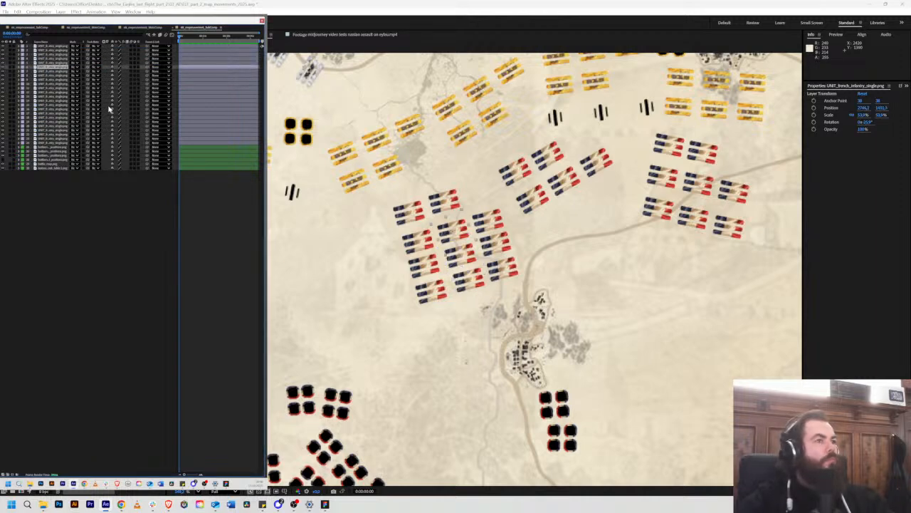
{"action": "key", "text": "ctrl+Down"}
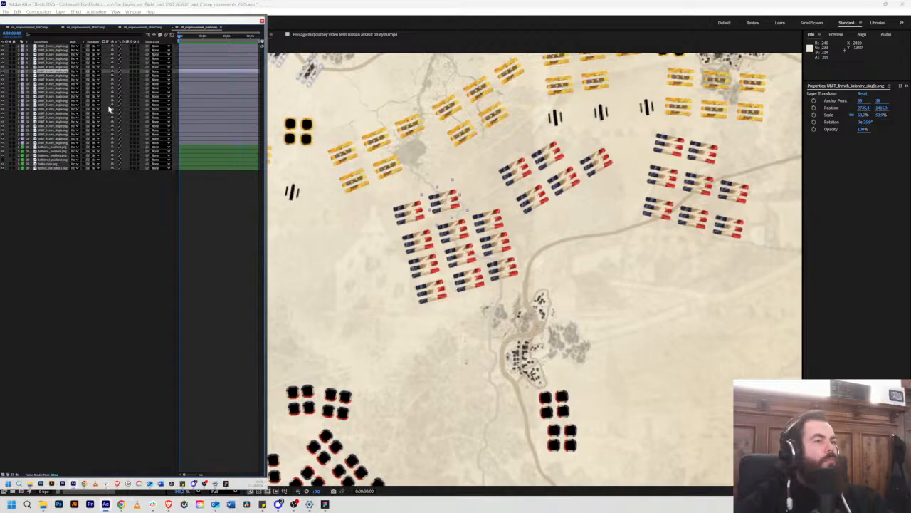
Step: Move the fourth-row middle unit's layer up one place in the stack
{"action": "key", "text": "ctrl+Up"}
{"action": "key", "text": "ctrl+Up"}
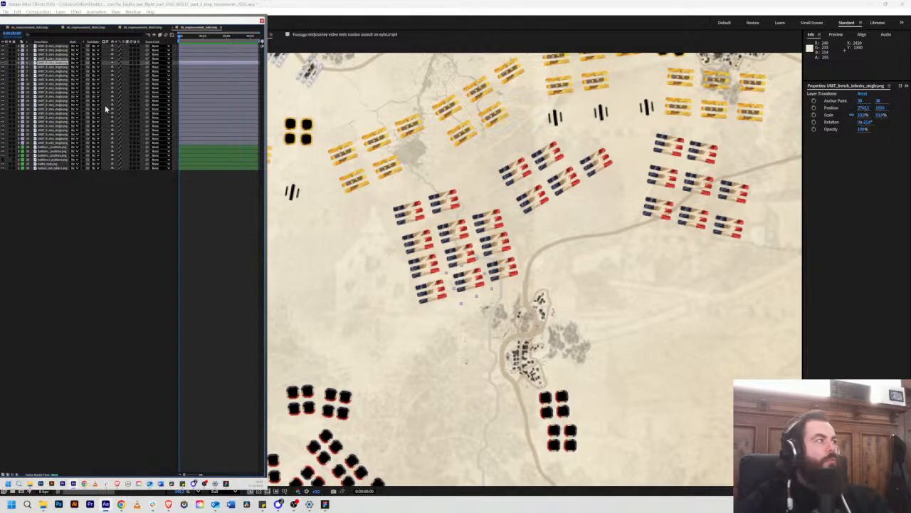
{"action": "left_click", "coordinate": [54, 60]}
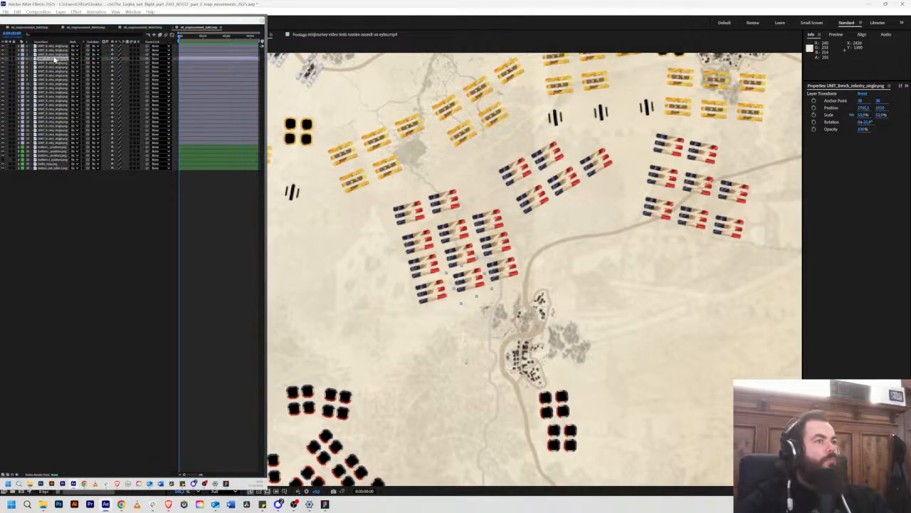
Step: Select the middle column's unit layers one after another, continuing up the stack, to check their stacking order
{"action": "key", "text": "ctrl+Down"}
{"action": "key", "text": "ctrl+Down"}
{"action": "key", "text": "ctrl+Down"}
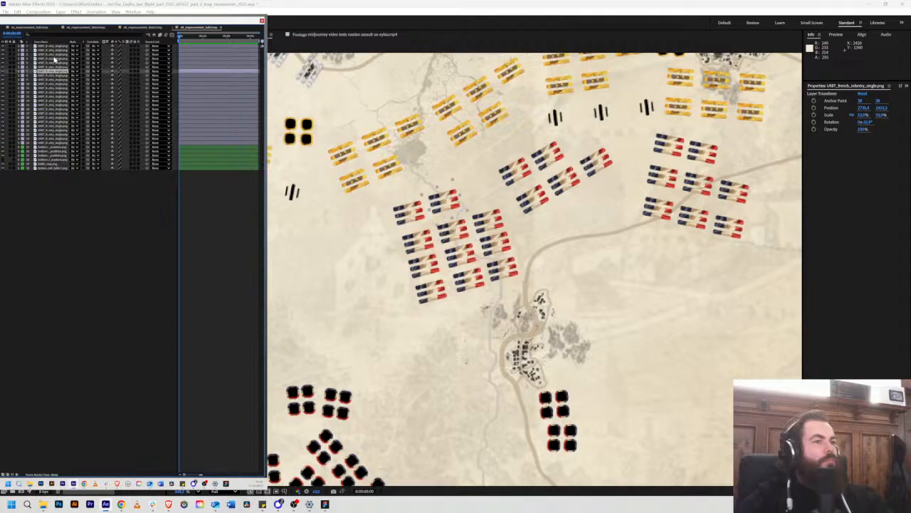
{"action": "key", "text": "ctrl+Up"}
{"action": "key", "text": "ctrl+Up"}
{"action": "key", "text": "ctrl+Up"}
{"action": "key", "text": "ctrl+Up"}
{"action": "key", "text": "ctrl+Up"}
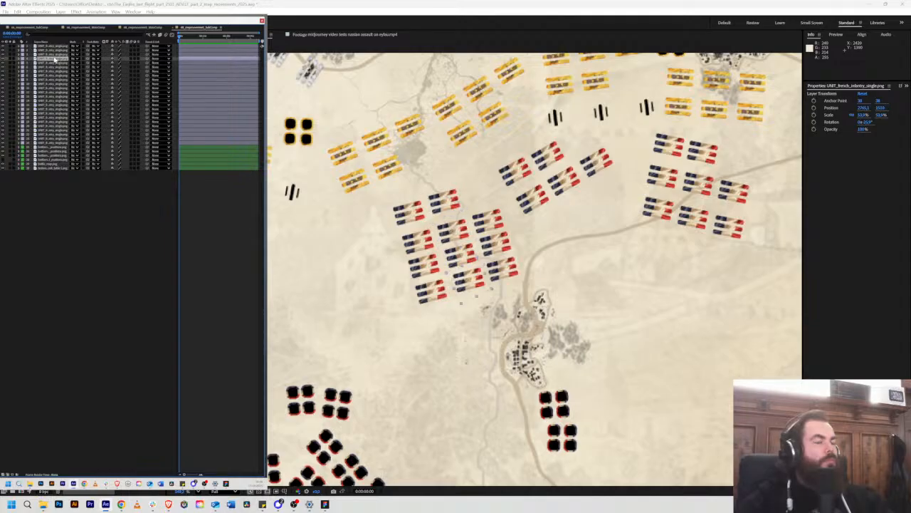
{"action": "key", "text": "ctrl+Up"}
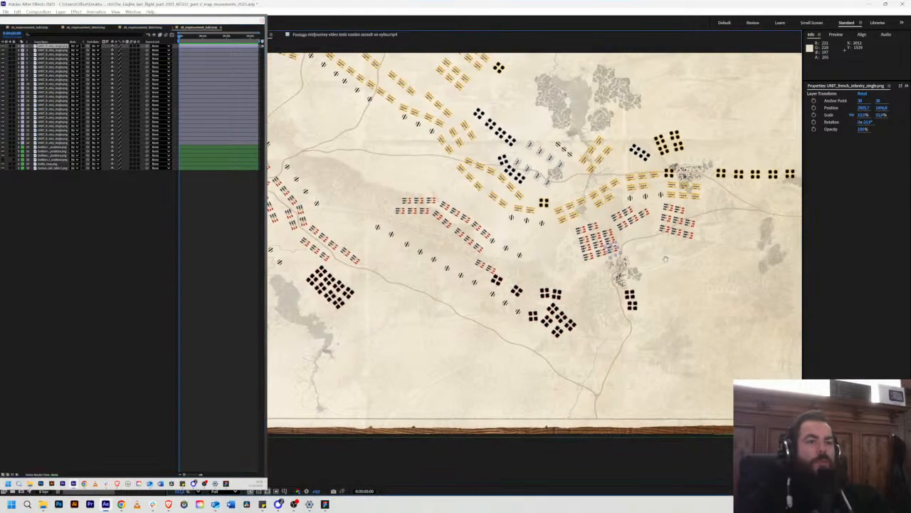
Step: Show the hidden French positions and add UNIT_artillery.png beside the artillery marker just east of the infantry block, scaled to about 43%
{"action": "left_click", "coordinate": [3, 161]}
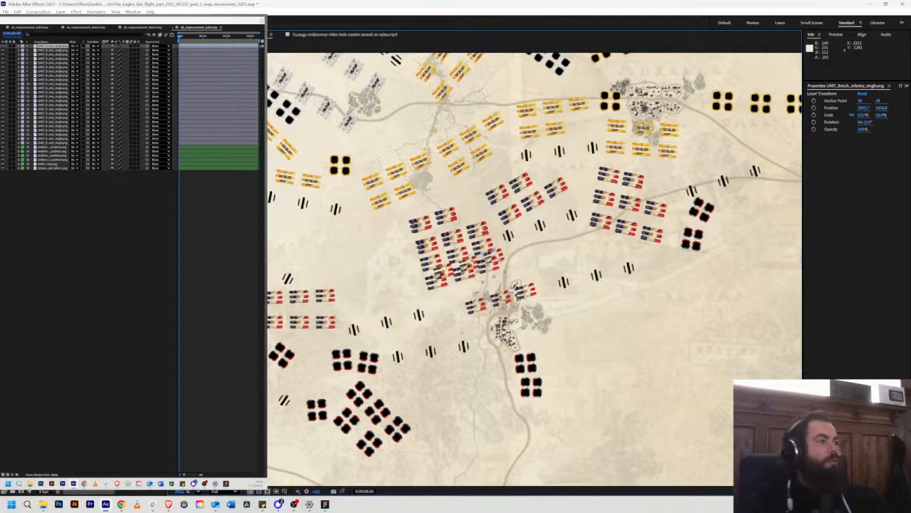
{"action": "left_click_drag", "start_coordinate": [64, 208], "coordinate": [521, 234]}
{"action": "scroll", "coordinate": [521, 246], "scroll_direction": "up", "scroll_amount": 2}
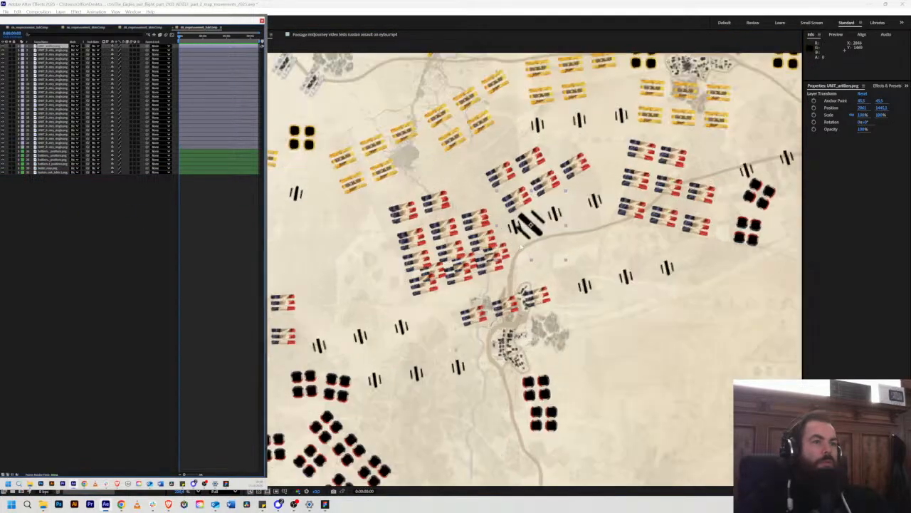
{"action": "left_click_drag", "start_coordinate": [496, 192], "coordinate": [517, 211]}
{"action": "scroll", "coordinate": [534, 242], "scroll_direction": "up", "scroll_amount": 3}
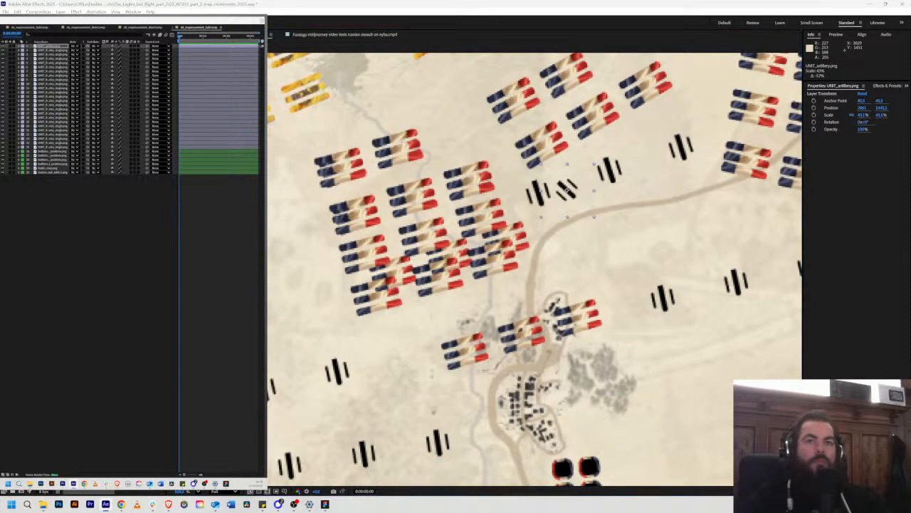
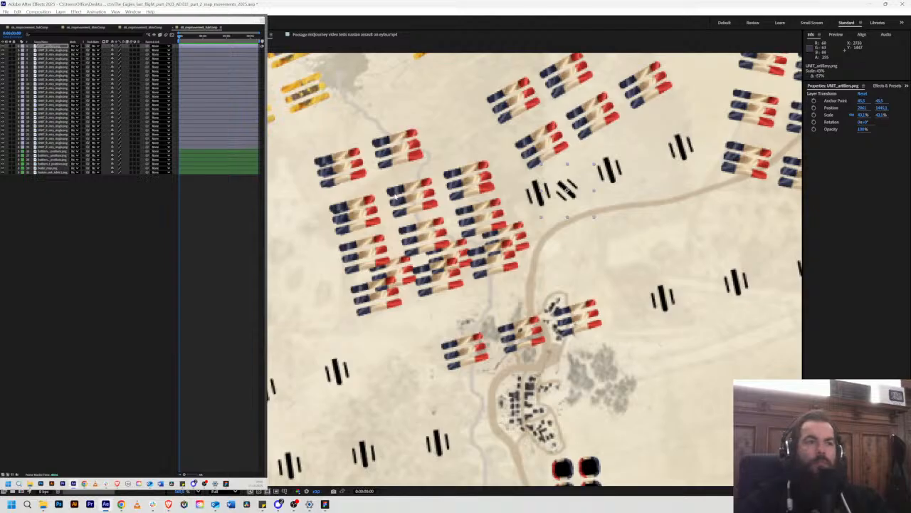
Step: Fit the artillery unit onto the marker just east of the infantry block, scaling it to about 52% and rotating it to match
{"action": "left_click_drag", "start_coordinate": [541, 164], "coordinate": [535, 157]}
{"action": "left_click_drag", "start_coordinate": [568, 191], "coordinate": [545, 204]}
{"action": "key", "text": "w"}
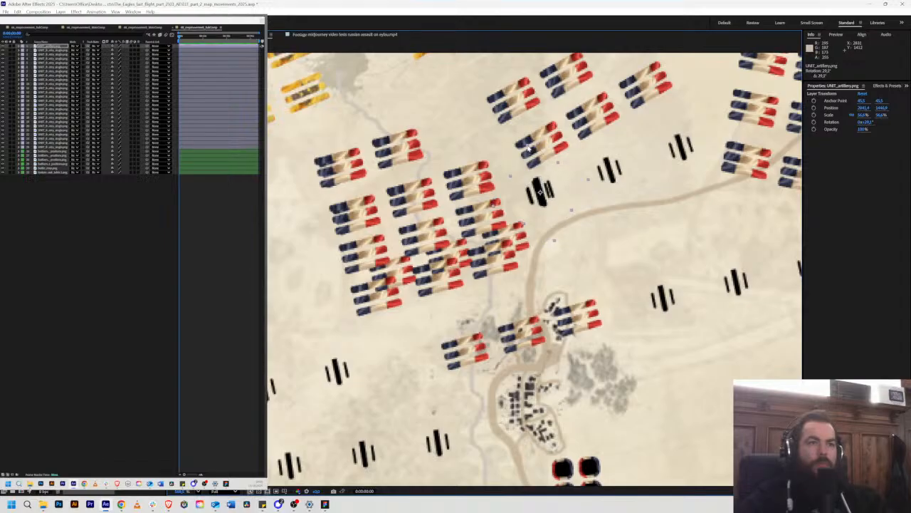
{"action": "key", "text": "v"}
{"action": "left_click_drag", "start_coordinate": [527, 146], "coordinate": [529, 149]}
Step: Duplicate the artillery unit onto the remaining road markers and the row of three east of the village, rotating copies to match
{"action": "left_click_drag", "start_coordinate": [537, 185], "coordinate": [657, 256]}
{"action": "key", "text": "ctrl+d"}
{"action": "key", "text": "ctrl+d"}
{"action": "key", "text": "ctrl+d"}
{"action": "key", "text": "w"}
{"action": "key", "text": "ctrl+d"}
{"action": "key", "text": "w"}
{"action": "key", "text": "v"}
{"action": "key", "text": "ctrl+d"}
{"action": "scroll", "coordinate": [486, 269], "scroll_direction": "down", "scroll_amount": 2}
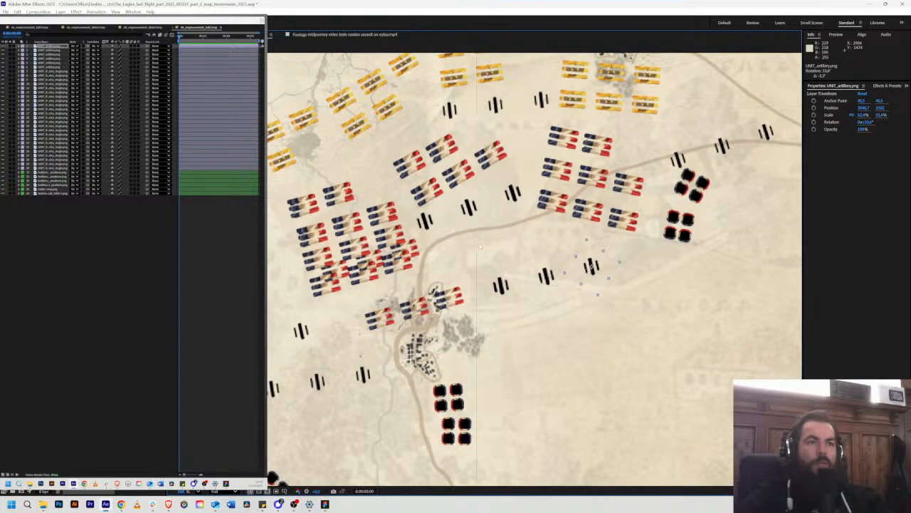
Step: Duplicate the artillery unit onto the two rows of three markers southwest of the infantry block, adjusting the rotation
{"action": "left_click_drag", "start_coordinate": [455, 240], "coordinate": [610, 235]}
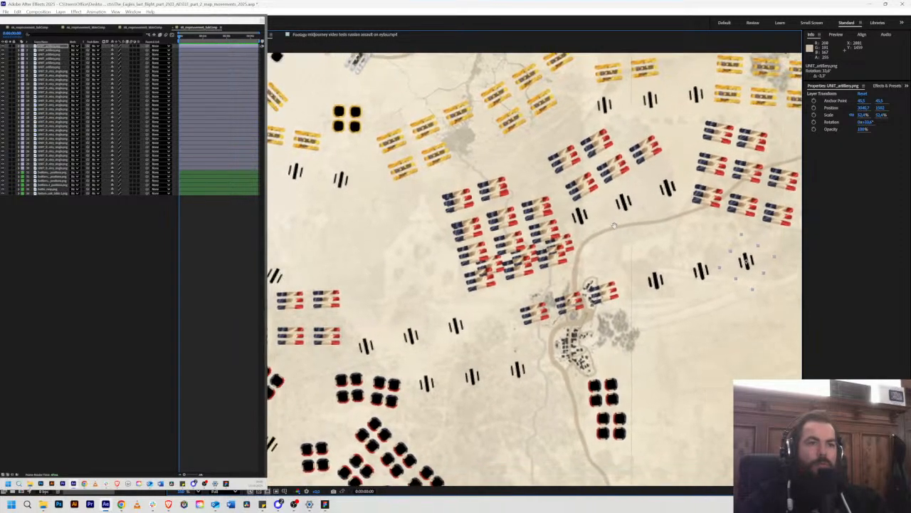
{"action": "key", "text": "ctrl+d"}
{"action": "left_click_drag", "start_coordinate": [746, 262], "coordinate": [456, 326]}
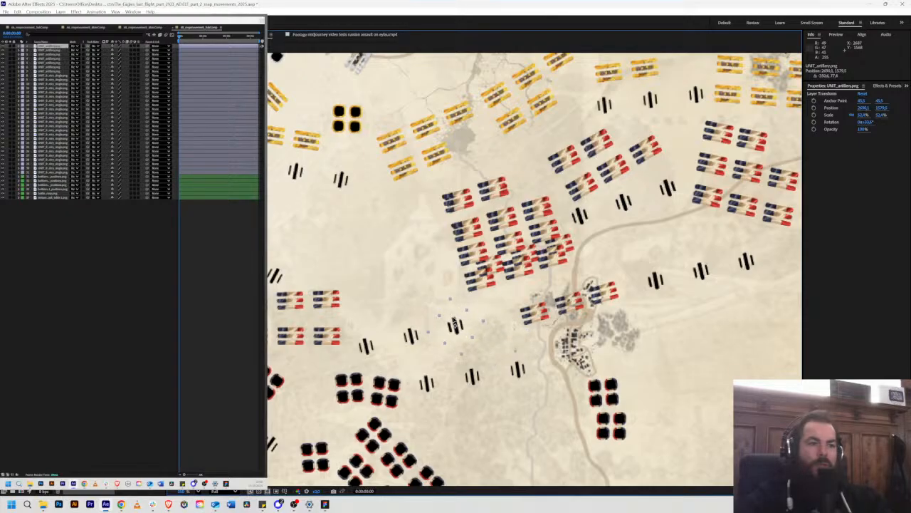
{"action": "key", "text": "ctrl+d"}
{"action": "left_click_drag", "start_coordinate": [454, 325], "coordinate": [517, 365]}
{"action": "key", "text": "ctrl+d"}
{"action": "key", "text": "ctrl+d"}
{"action": "key", "text": "w"}
{"action": "key", "text": "ctrl+d"}
{"action": "key", "text": "ctrl+d"}
Step: Duplicate the artillery unit onto the three markers along the eastern road above the French cavalry, rotating them to match
{"action": "scroll", "coordinate": [517, 368], "scroll_direction": "down", "scroll_amount": 2}
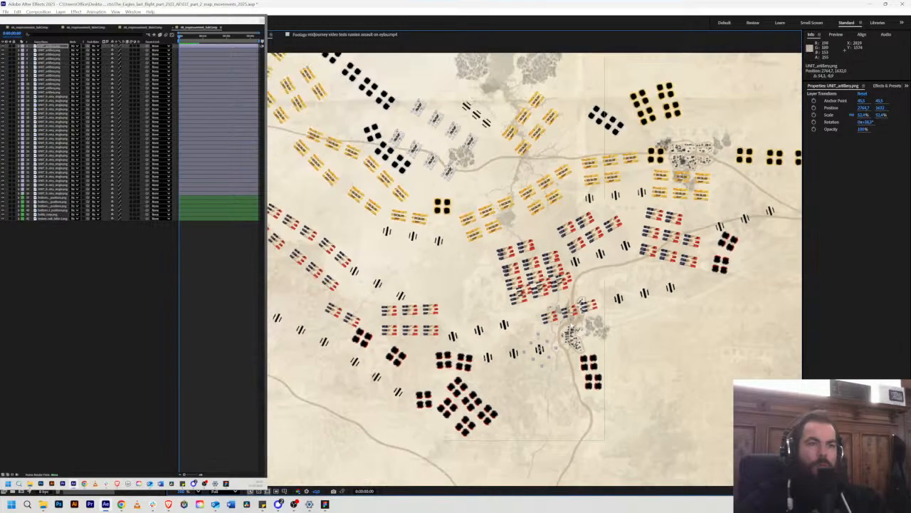
{"action": "key", "text": "ctrl+d"}
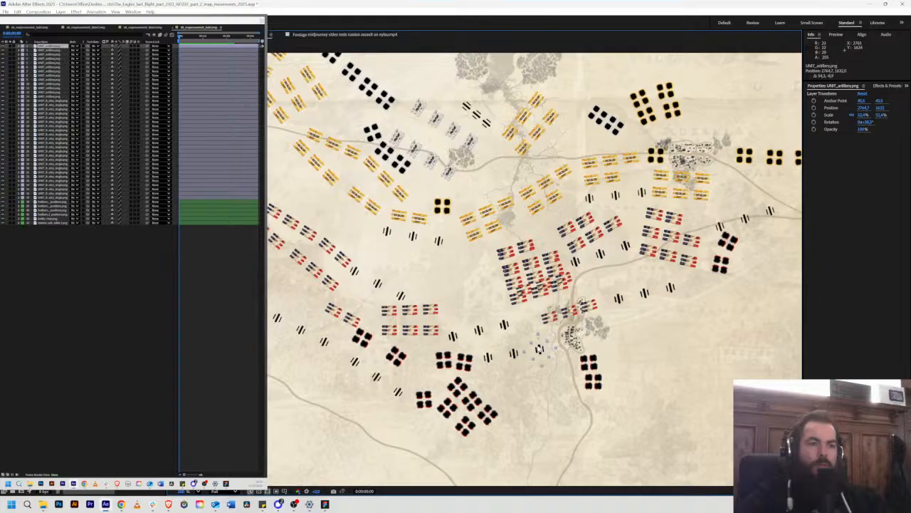
{"action": "left_click_drag", "start_coordinate": [541, 347], "coordinate": [412, 255]}
{"action": "scroll", "coordinate": [728, 226], "scroll_direction": "up", "scroll_amount": 3}
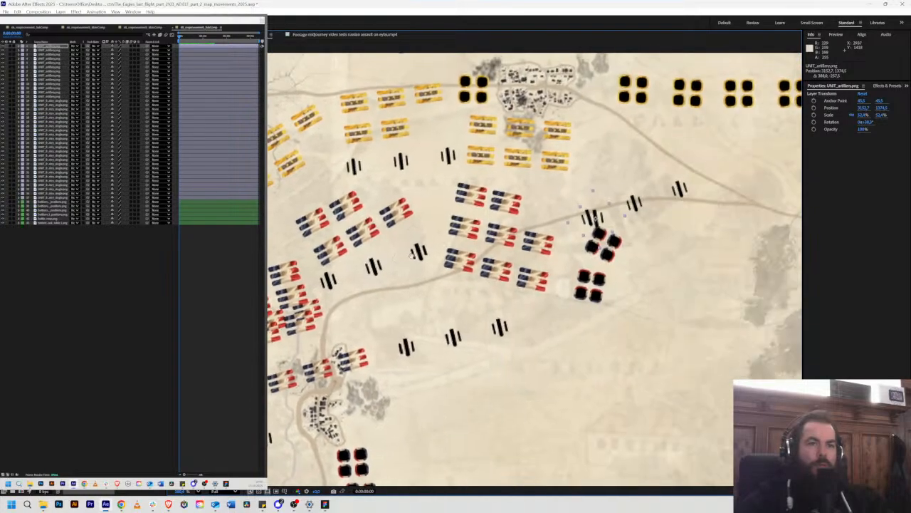
{"action": "scroll", "coordinate": [475, 269], "scroll_direction": "up", "scroll_amount": 2}
{"action": "left_click_drag", "start_coordinate": [628, 209], "coordinate": [537, 251]}
{"action": "left_click_drag", "start_coordinate": [576, 216], "coordinate": [710, 176]}
{"action": "key", "text": "w"}
{"action": "key", "text": "v"}
{"action": "key", "text": "ctrl+d"}
{"action": "key", "text": "ctrl+d"}
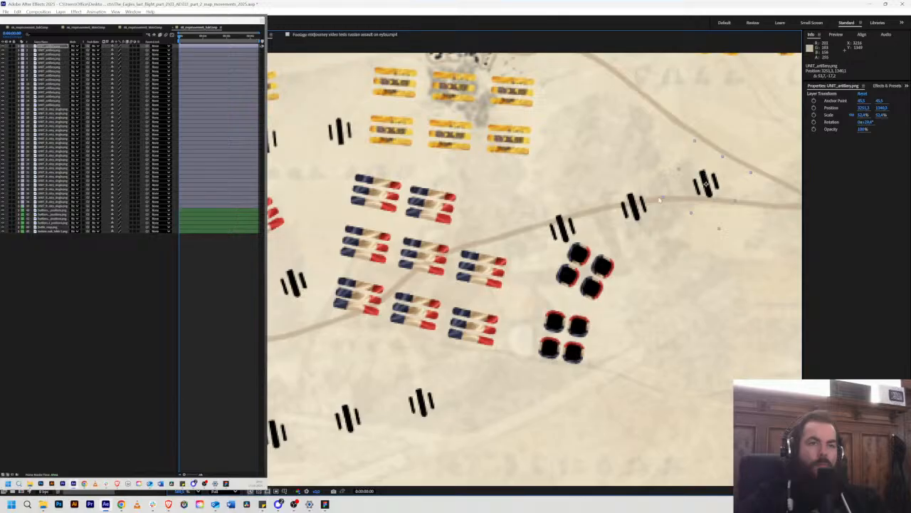
Step: Hide and show the French positions layer repeatedly to compare the placed units with the reference markers
{"action": "scroll", "coordinate": [660, 201], "scroll_direction": "down", "scroll_amount": 5}
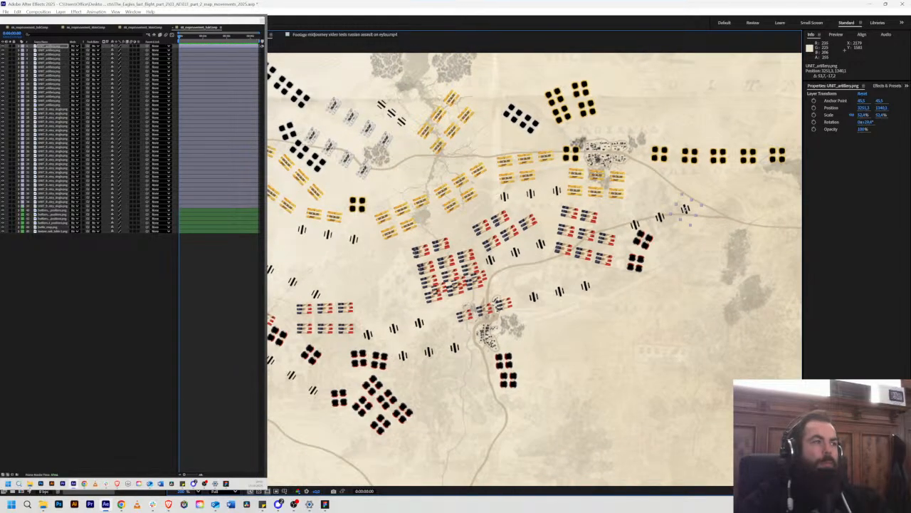
{"action": "left_click", "coordinate": [4, 225]}
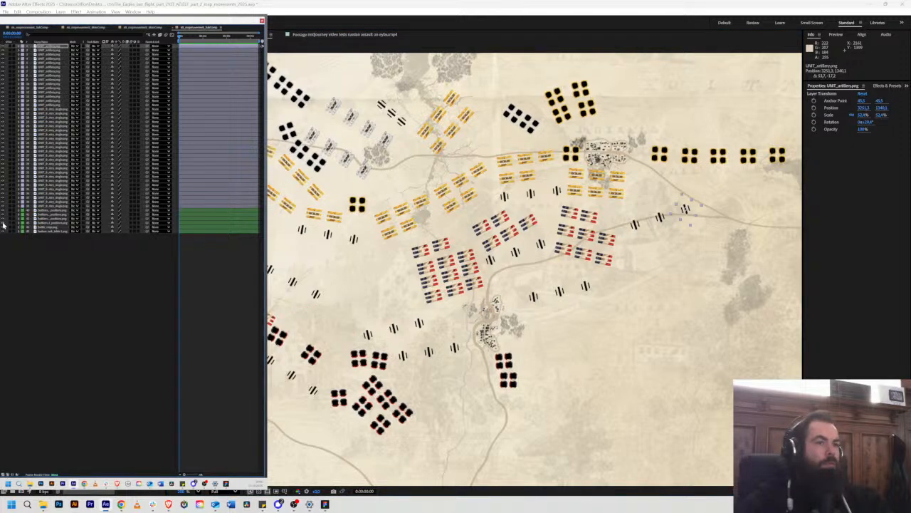
{"action": "left_click", "coordinate": [4, 225]}
{"action": "left_click", "coordinate": [4, 225]}
{"action": "left_click", "coordinate": [4, 225]}
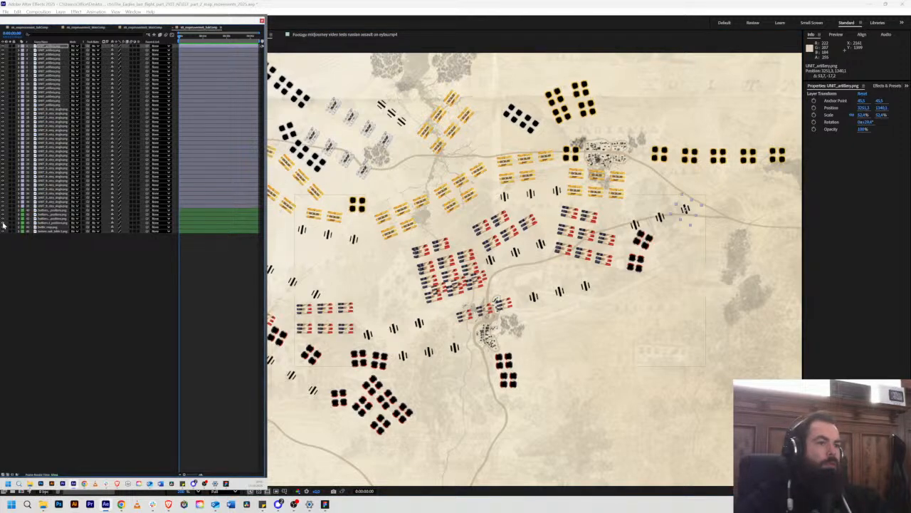
{"action": "left_click", "coordinate": [3, 225]}
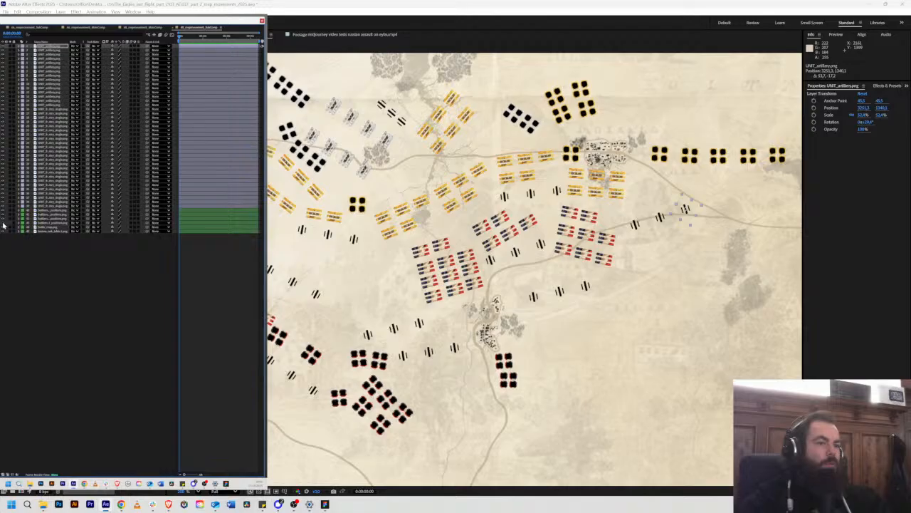
{"action": "left_click", "coordinate": [4, 225]}
{"action": "left_click", "coordinate": [3, 225]}
{"action": "left_click", "coordinate": [3, 225]}
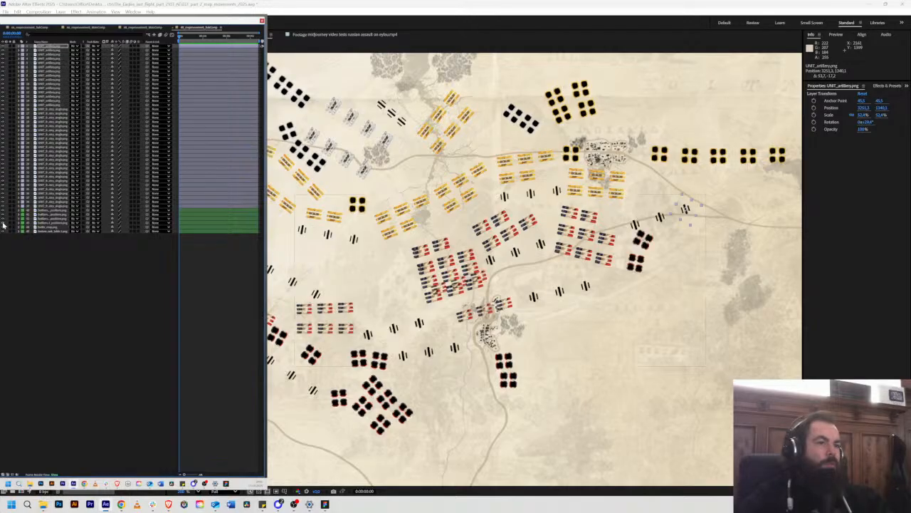
{"action": "left_click", "coordinate": [4, 225]}
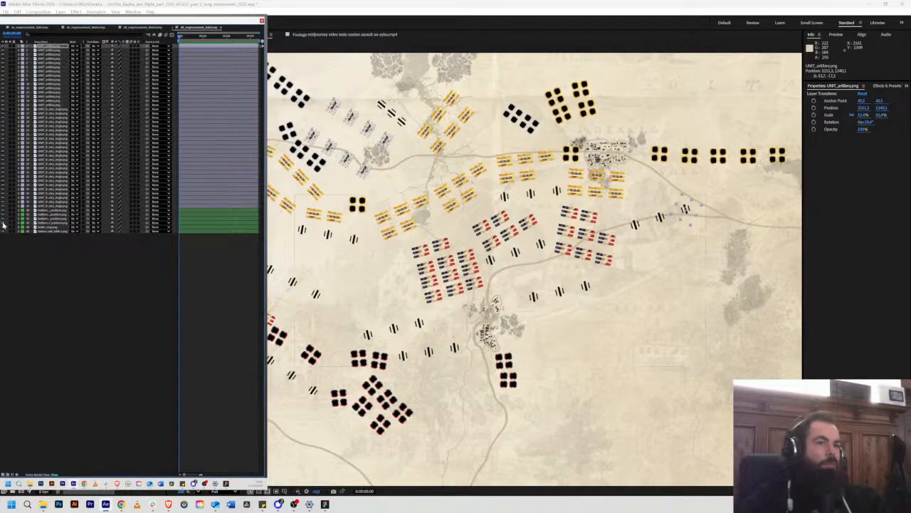
{"action": "left_click", "coordinate": [4, 225]}
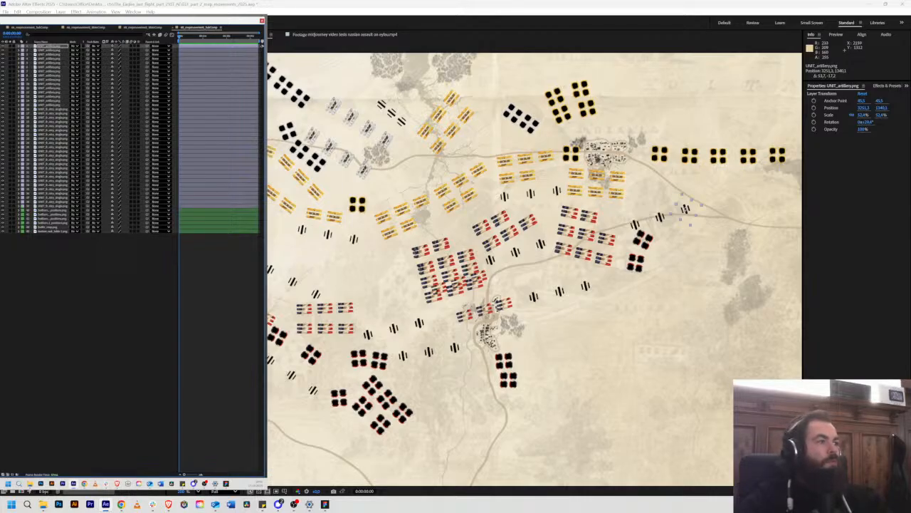
Step: Add UNIT_french_cavalry_single.png over the upper eastern cavalry marker, scaled to 70% and rotated to match
{"action": "left_click_drag", "start_coordinate": [64, 214], "coordinate": [391, 246]}
{"action": "scroll", "coordinate": [693, 240], "scroll_direction": "up", "scroll_amount": 4}
{"action": "scroll", "coordinate": [486, 261], "scroll_direction": "up", "scroll_amount": 3}
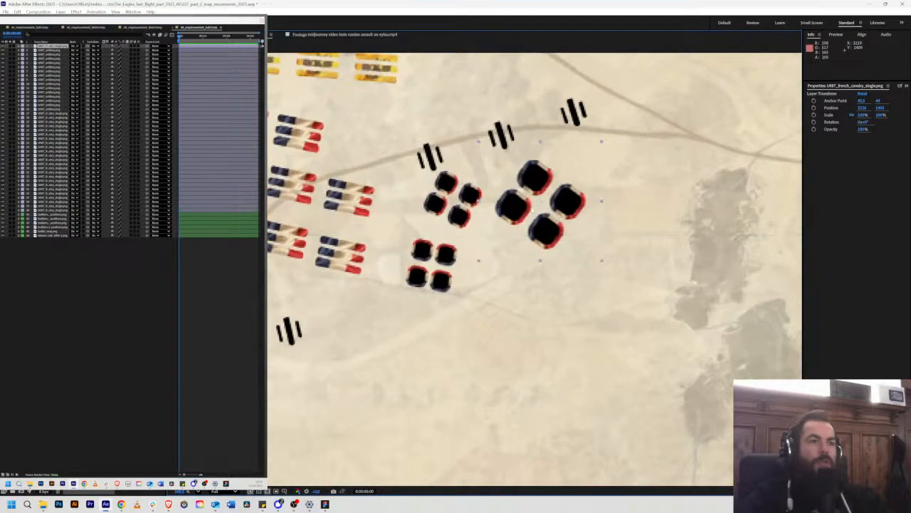
{"action": "left_click_drag", "start_coordinate": [516, 199], "coordinate": [426, 203]}
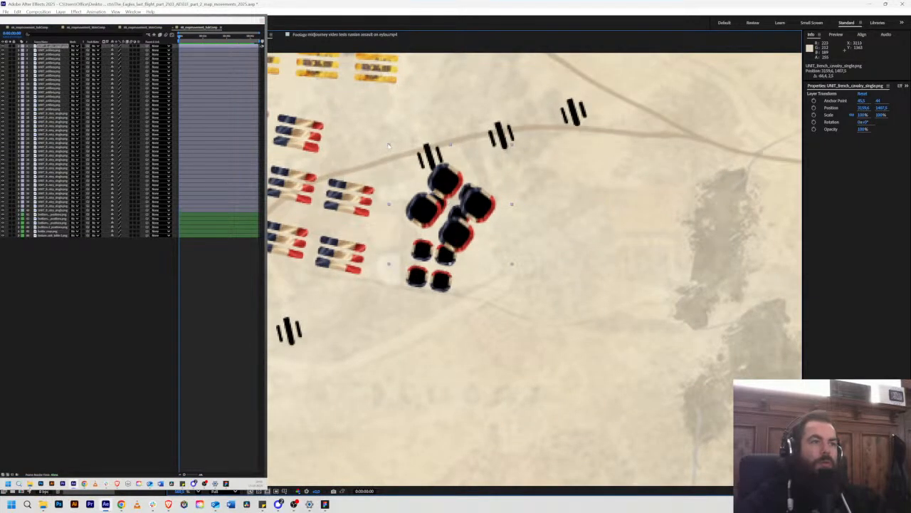
{"action": "left_click_drag", "start_coordinate": [389, 145], "coordinate": [407, 161]}
{"action": "left_click_drag", "start_coordinate": [441, 187], "coordinate": [445, 182]}
{"action": "key", "text": "w"}
{"action": "key", "text": "v"}
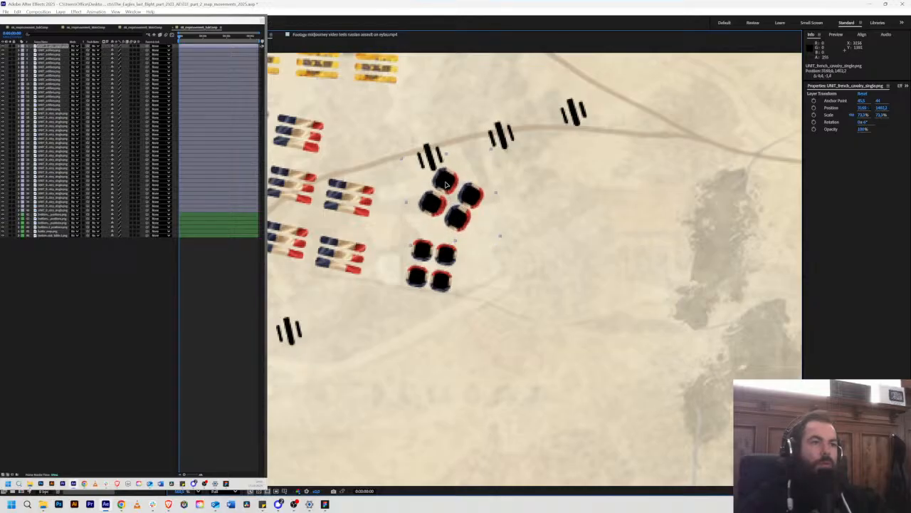
{"action": "left_click_drag", "start_coordinate": [402, 160], "coordinate": [404, 162]}
{"action": "left_click_drag", "start_coordinate": [444, 184], "coordinate": [445, 184]}
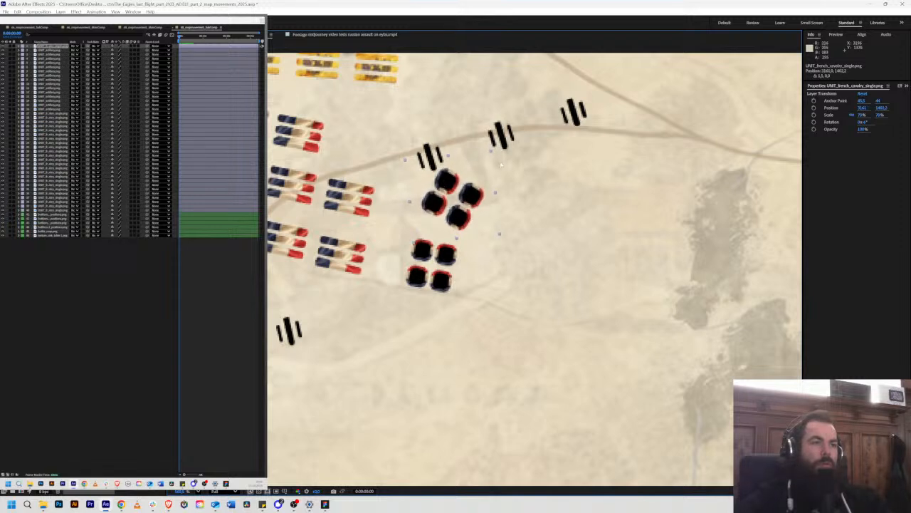
Step: Duplicate the cavalry unit onto the marker just south, rotate it to match, and hide the French positions layer
{"action": "left_click_drag", "start_coordinate": [469, 208], "coordinate": [447, 255]}
{"action": "key", "text": "w"}
{"action": "key", "text": "v"}
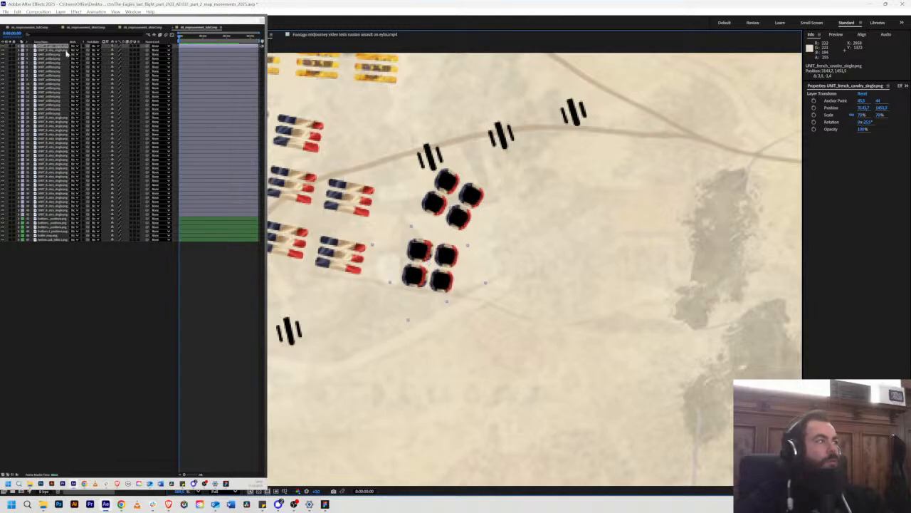
{"action": "left_click", "coordinate": [3, 231]}
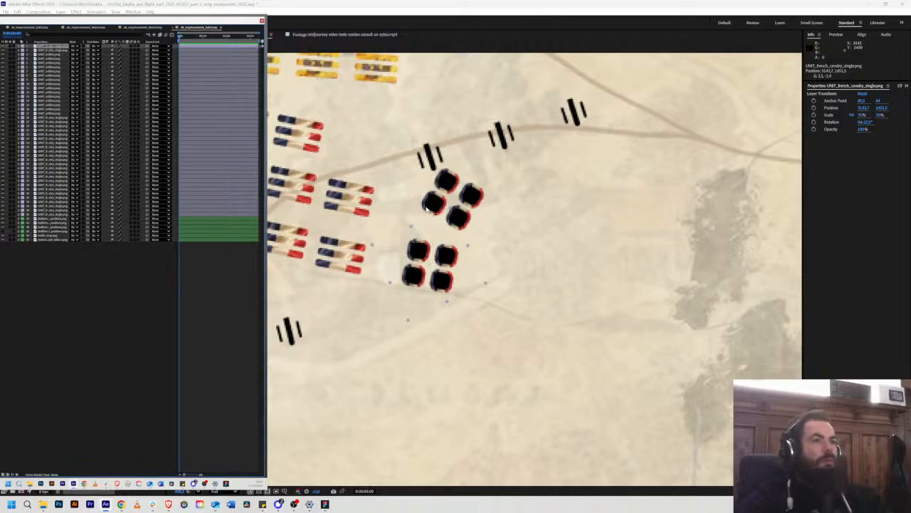
Step: Switch to the Figma storyboard to compare its French infantry positions with the map, and return to After Effects
{"action": "scroll", "coordinate": [424, 209], "scroll_direction": "down", "scroll_amount": 5}
{"action": "left_click_drag", "start_coordinate": [327, 228], "coordinate": [467, 238]}
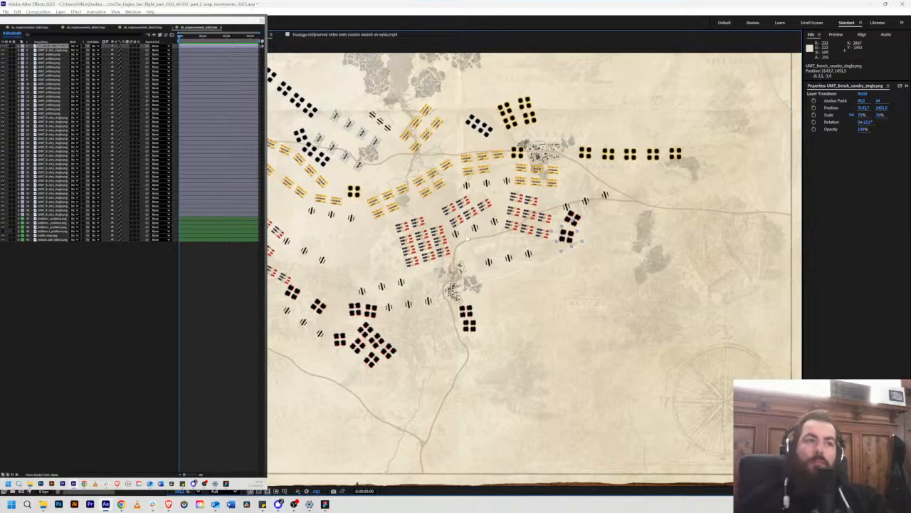
{"action": "left_click", "coordinate": [671, 354]}
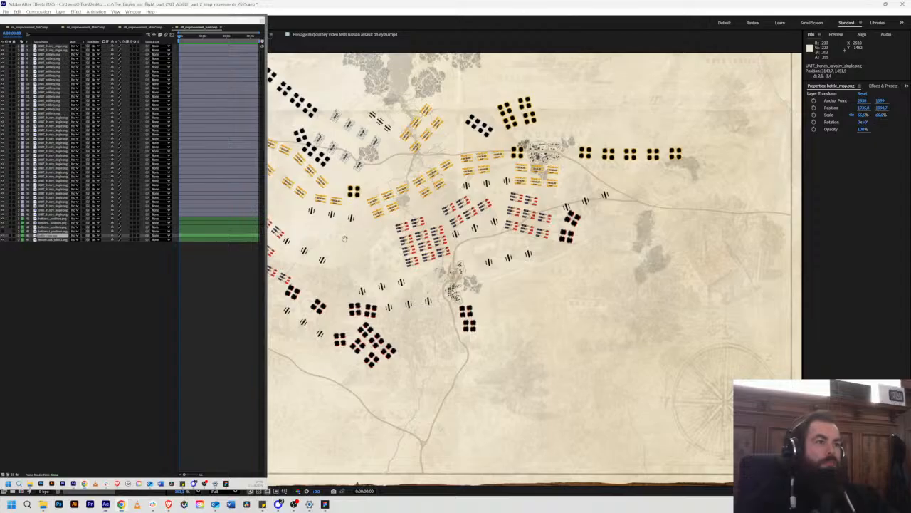
{"action": "left_click_drag", "start_coordinate": [348, 239], "coordinate": [415, 253]}
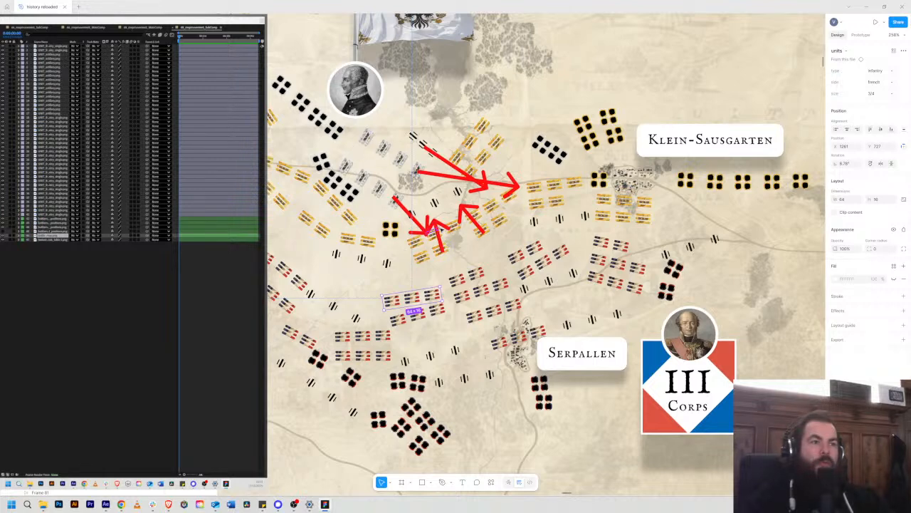
{"action": "key", "text": "alt"}
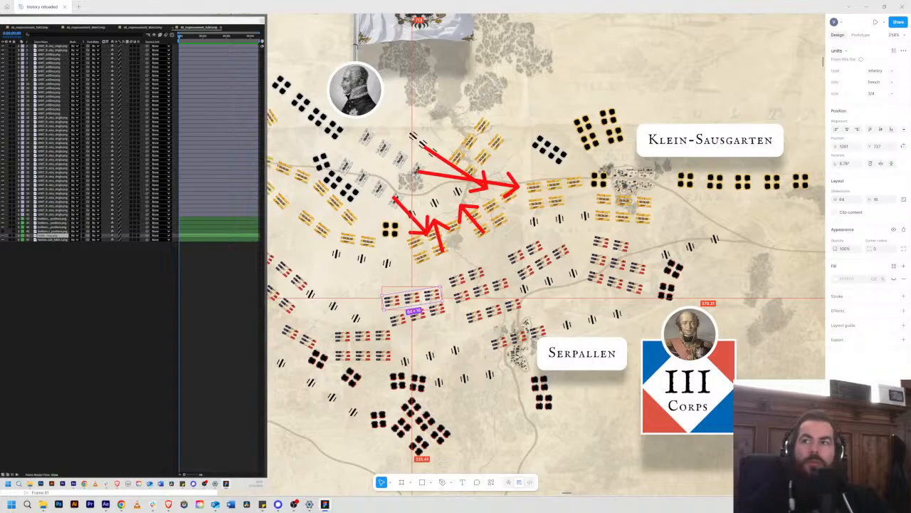
{"action": "key", "text": "alt+Tab"}
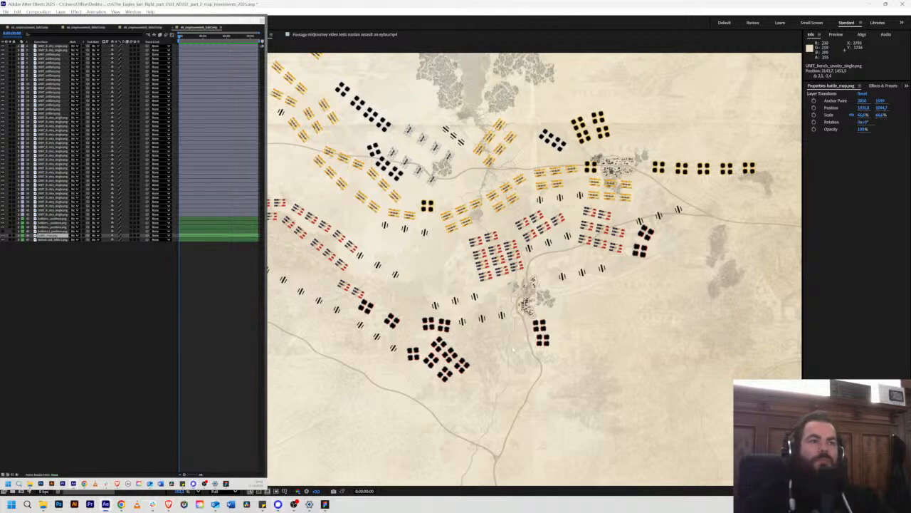
Step: Add UNIT_russian_infantry_single.png over the central Russian marker northeast of the small grove, scaled to about 49% and rotated to match
{"action": "scroll", "coordinate": [505, 169], "scroll_direction": "up", "scroll_amount": 5}
{"action": "left_click_drag", "start_coordinate": [492, 151], "coordinate": [519, 297]}
{"action": "scroll", "coordinate": [549, 276], "scroll_direction": "down", "scroll_amount": 2}
{"action": "scroll", "coordinate": [549, 275], "scroll_direction": "down", "scroll_amount": 1}
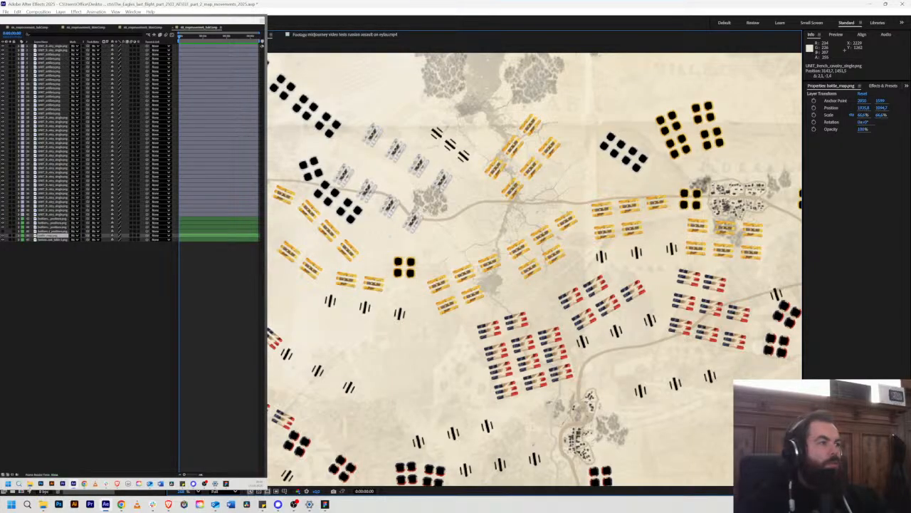
{"action": "left_click_drag", "start_coordinate": [78, 263], "coordinate": [577, 275]}
{"action": "scroll", "coordinate": [485, 270], "scroll_direction": "up", "scroll_amount": 1}
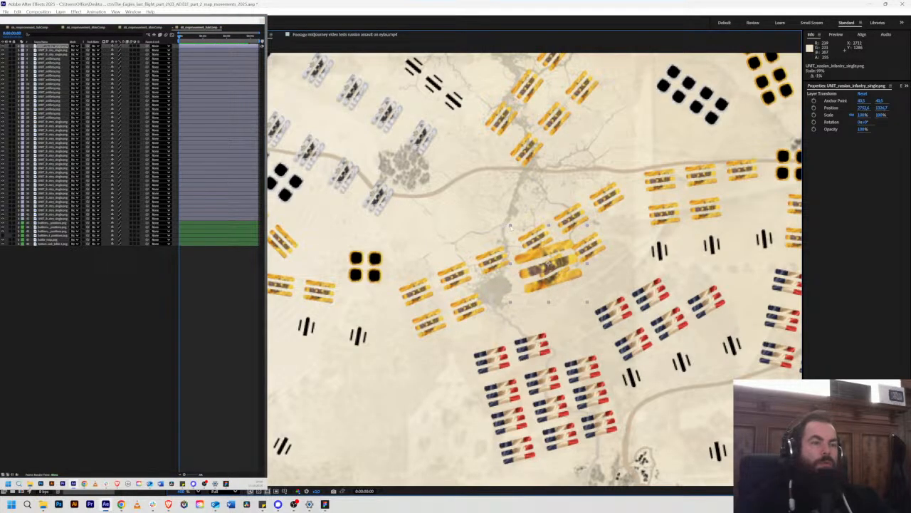
{"action": "left_click_drag", "start_coordinate": [511, 227], "coordinate": [531, 247]}
{"action": "scroll", "coordinate": [534, 250], "scroll_direction": "up", "scroll_amount": 2}
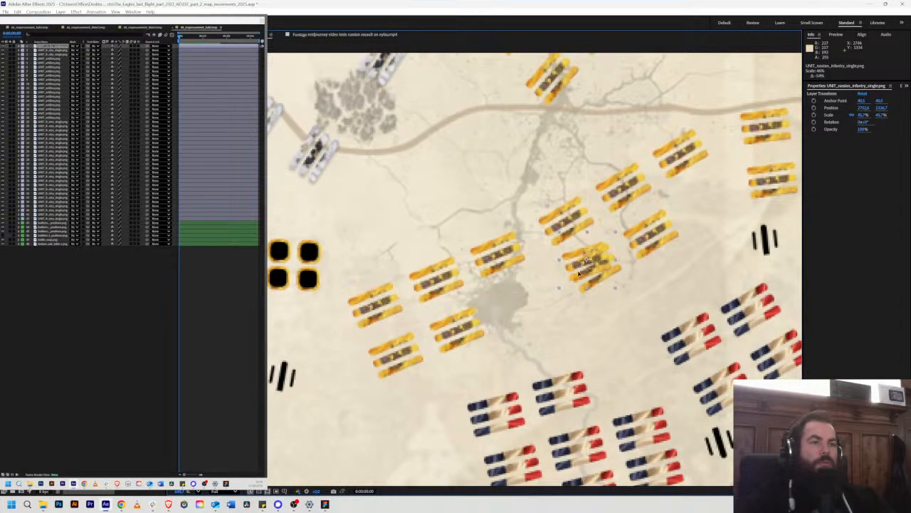
{"action": "mouse_move", "coordinate": [579, 273]}
{"action": "left_mouse_down"}
{"action": "mouse_move", "coordinate": [590, 284]}
{"action": "mouse_move", "coordinate": [595, 267]}
{"action": "left_mouse_up"}
{"action": "left_click_drag", "start_coordinate": [618, 233], "coordinate": [607, 252]}
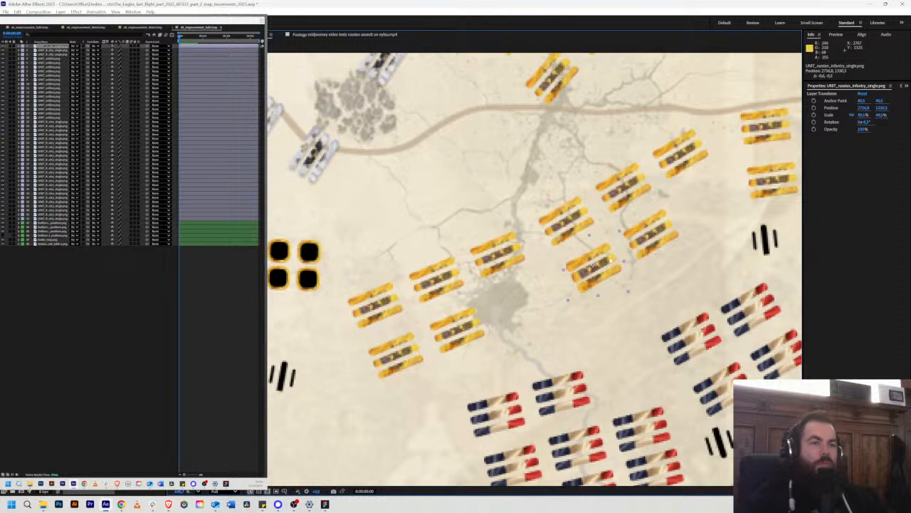
{"action": "key", "text": "w"}
Step: Try to duplicate the Russian infantry unit onto the marker just to its northeast
{"action": "left_click_drag", "start_coordinate": [614, 245], "coordinate": [659, 231]}
{"action": "key", "text": "v"}
{"action": "key", "text": "ctrl+d"}
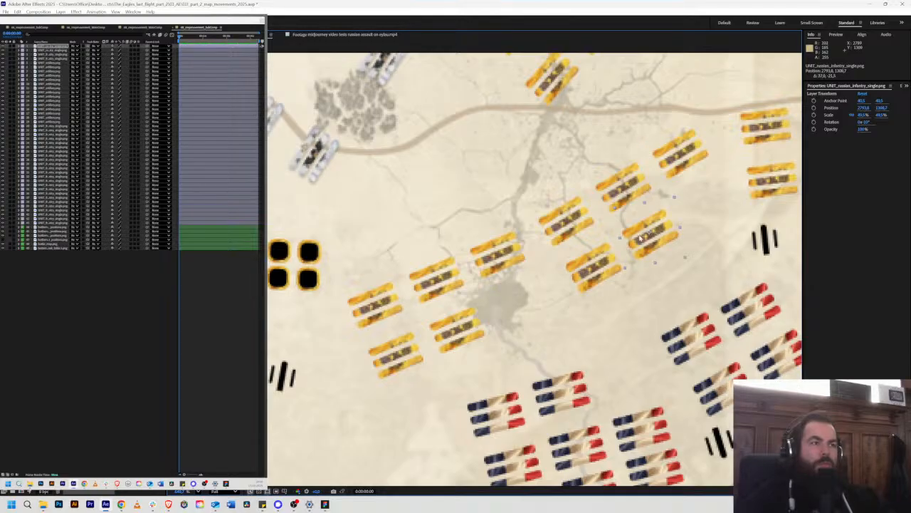
{"action": "scroll", "coordinate": [493, 238], "scroll_direction": "down", "scroll_amount": 1}
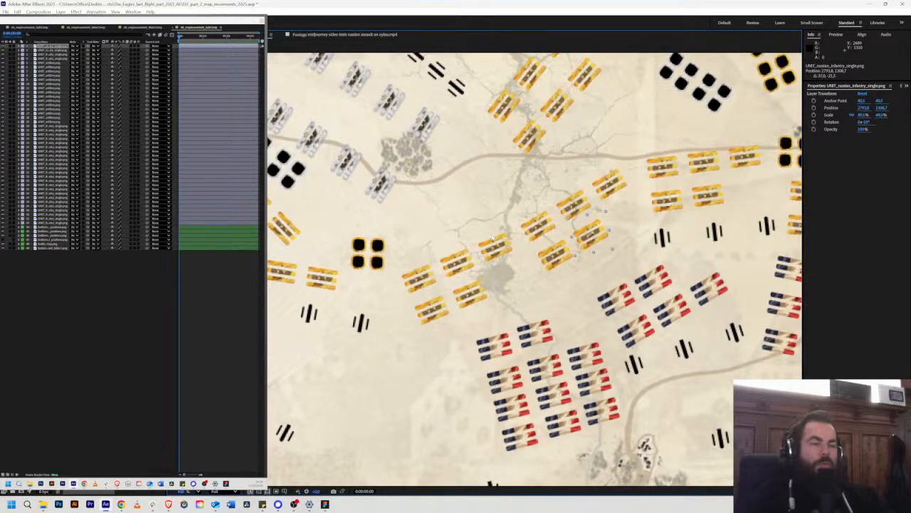
{"action": "key", "text": "ctrl+z"}
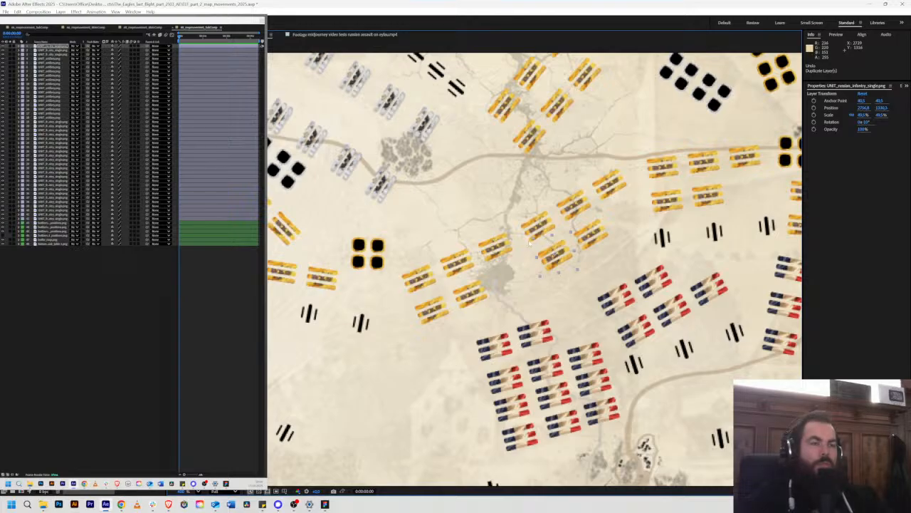
Step: Switch to the Figma storyboard and examine the unit positions and attack arrows from scene 68 through scene 70
{"action": "scroll", "coordinate": [501, 245], "scroll_direction": "down", "scroll_amount": 1}
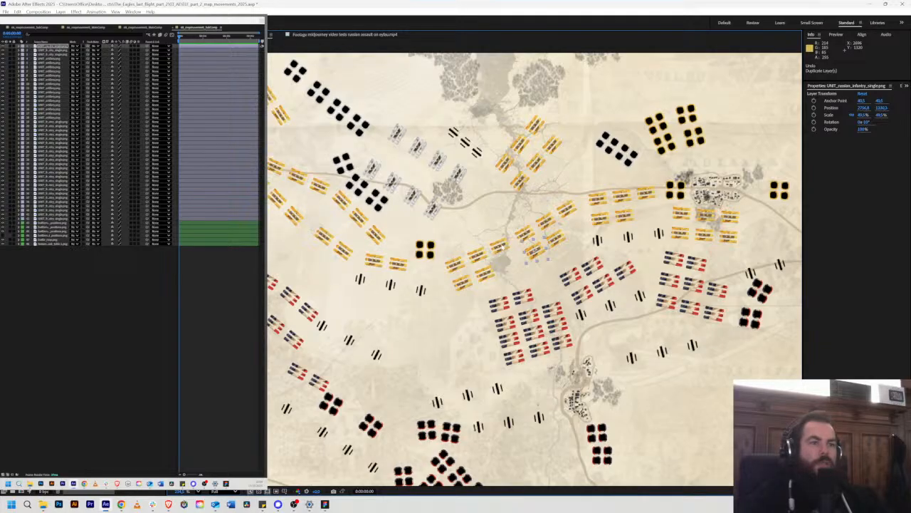
{"action": "key", "text": "alt+Tab"}
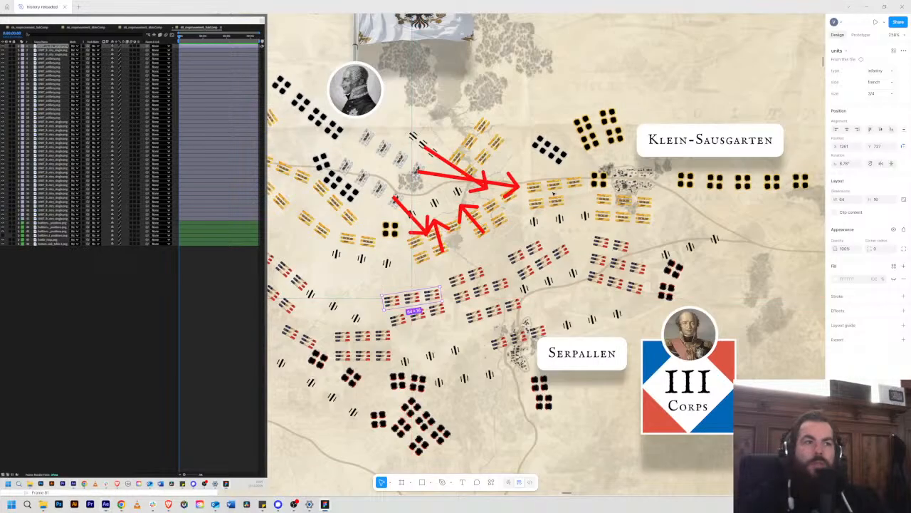
{"action": "scroll", "coordinate": [444, 252], "scroll_direction": "down", "scroll_amount": 10}
{"action": "scroll", "coordinate": [450, 246], "scroll_direction": "up", "scroll_amount": 2}
{"action": "scroll", "coordinate": [448, 242], "scroll_direction": "down", "scroll_amount": 3}
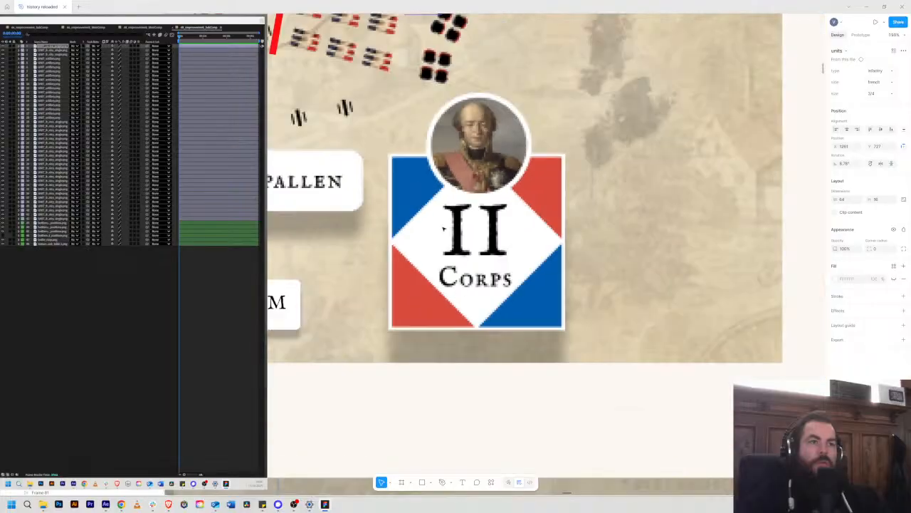
{"action": "scroll", "coordinate": [444, 227], "scroll_direction": "down", "scroll_amount": 4}
{"action": "left_click_drag", "start_coordinate": [442, 227], "coordinate": [592, 344]}
{"action": "scroll", "coordinate": [573, 257], "scroll_direction": "up", "scroll_amount": 2}
{"action": "left_click_drag", "start_coordinate": [477, 225], "coordinate": [691, 287]}
{"action": "scroll", "coordinate": [601, 337], "scroll_direction": "down", "scroll_amount": 1}
{"action": "left_click_drag", "start_coordinate": [602, 338], "coordinate": [570, 194]}
{"action": "left_click_drag", "start_coordinate": [584, 300], "coordinate": [572, 144]}
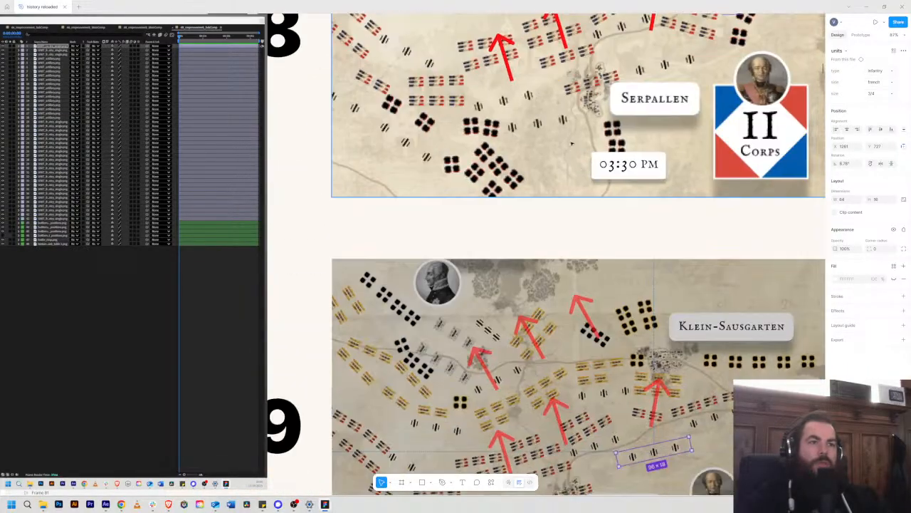
{"action": "scroll", "coordinate": [602, 360], "scroll_direction": "down", "scroll_amount": 3}
{"action": "scroll", "coordinate": [541, 233], "scroll_direction": "down", "scroll_amount": 3}
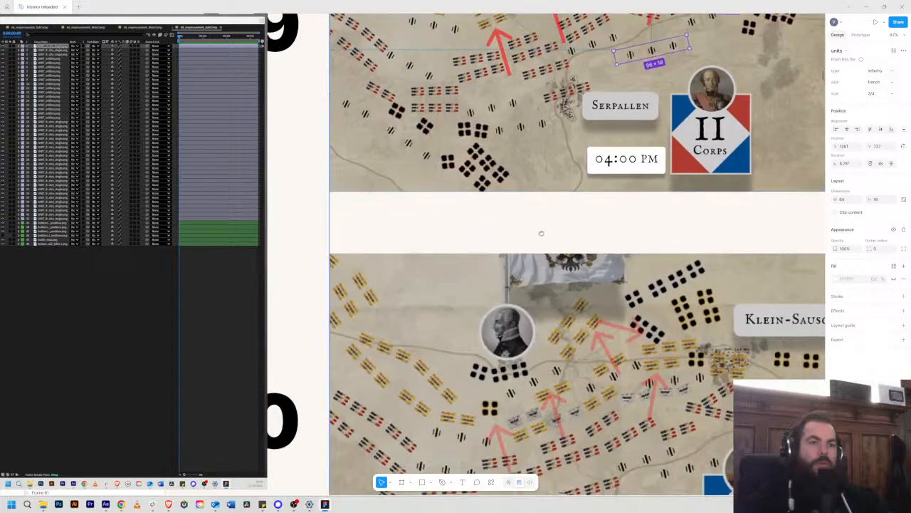
{"action": "left_click_drag", "start_coordinate": [541, 232], "coordinate": [533, 39]}
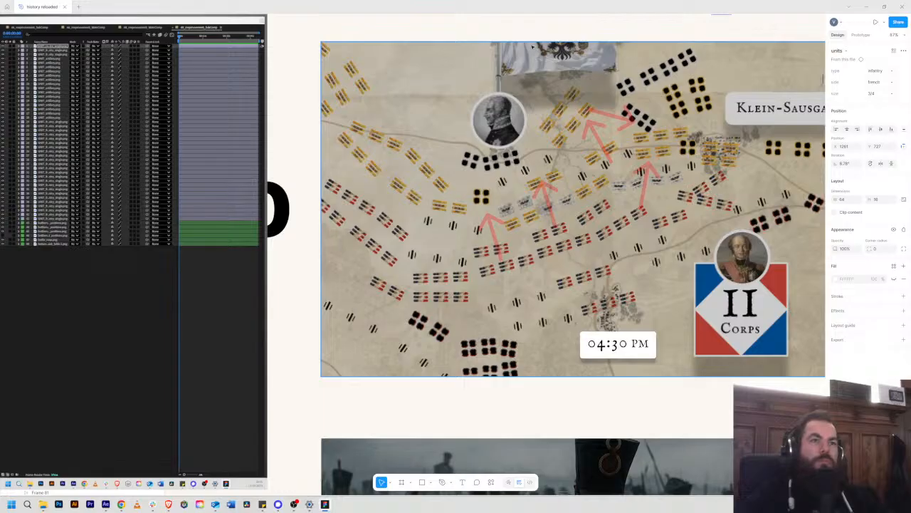
Step: Compare the troop positions and arrows of the 04:00 PM map in scene 69 with those in scene 70
{"action": "scroll", "coordinate": [610, 105], "scroll_direction": "up", "scroll_amount": 5}
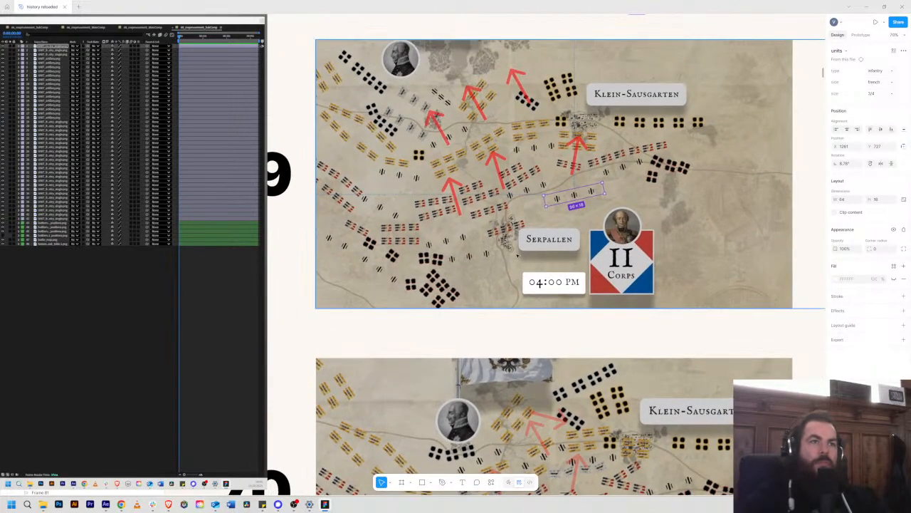
{"action": "scroll", "coordinate": [524, 285], "scroll_direction": "down", "scroll_amount": 3}
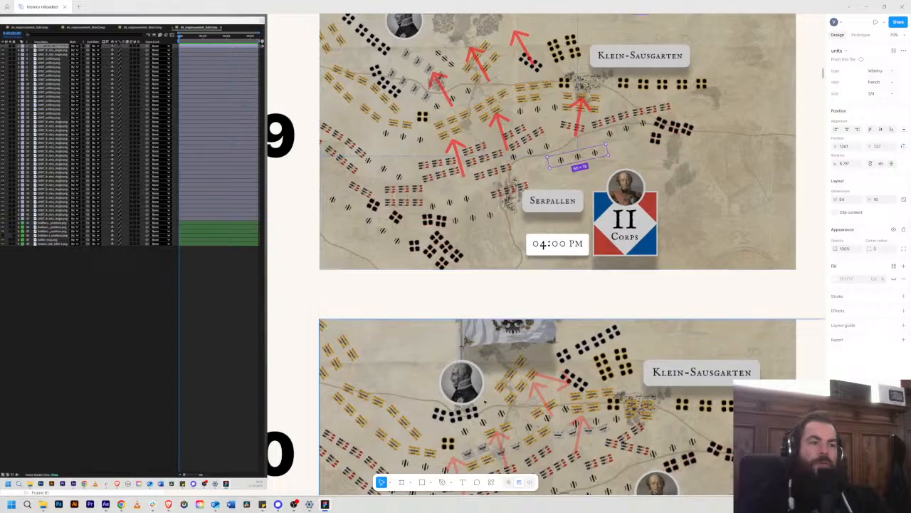
{"action": "left_click_drag", "start_coordinate": [646, 356], "coordinate": [663, 296]}
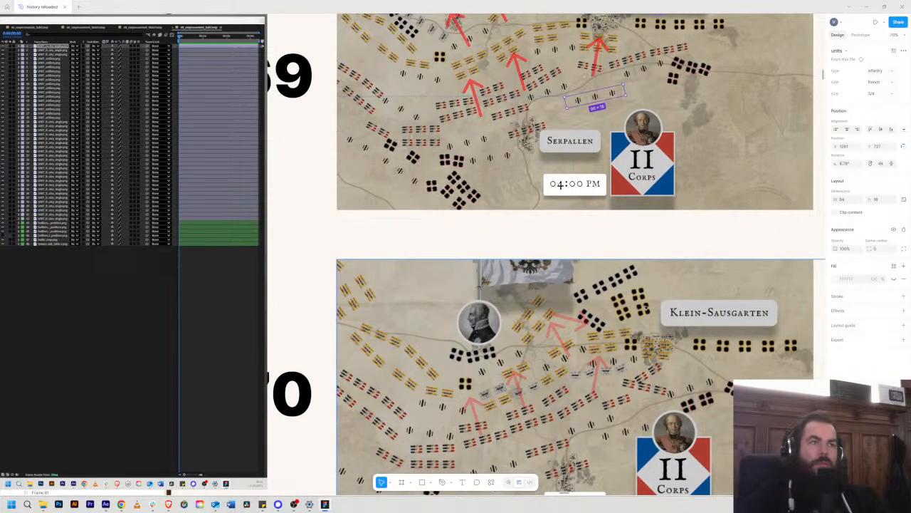
{"action": "left_click_drag", "start_coordinate": [585, 335], "coordinate": [622, 417]}
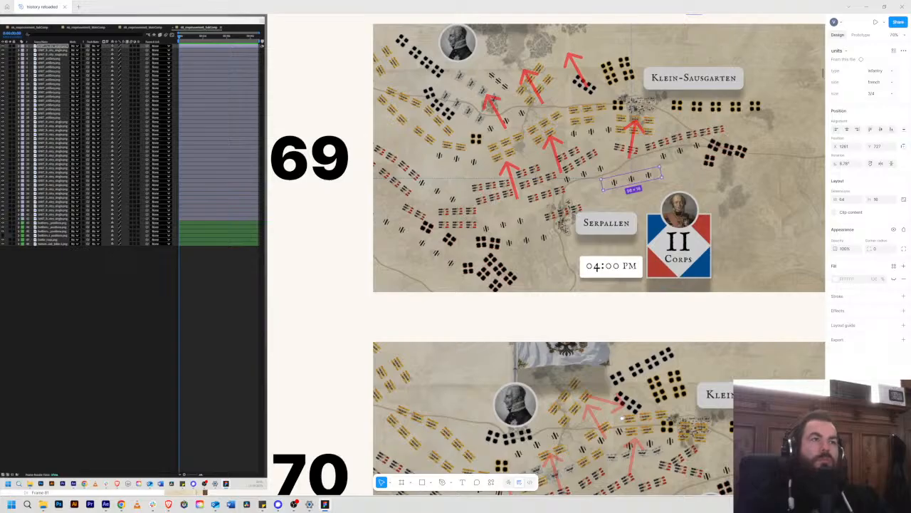
{"action": "scroll", "coordinate": [598, 256], "scroll_direction": "down", "scroll_amount": 2}
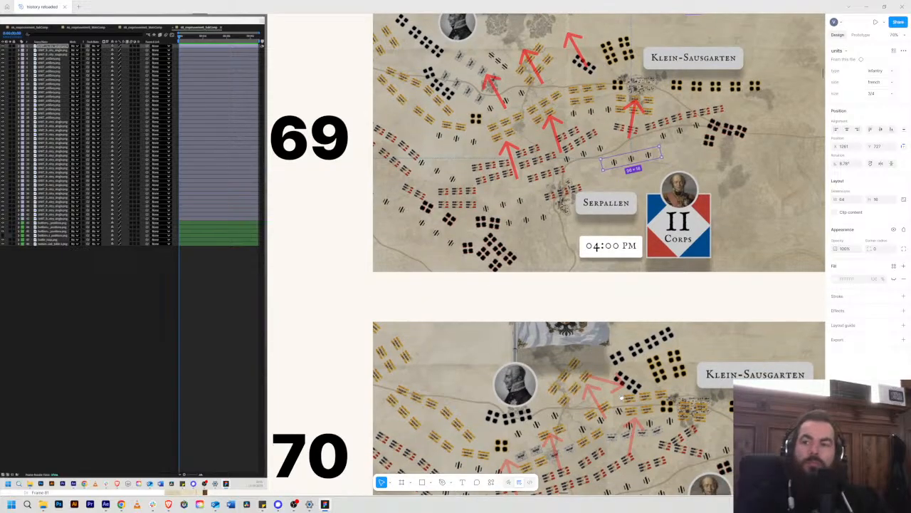
{"action": "scroll", "coordinate": [598, 256], "scroll_direction": "down", "scroll_amount": 3}
{"action": "scroll", "coordinate": [598, 256], "scroll_direction": "right", "scroll_amount": 3}
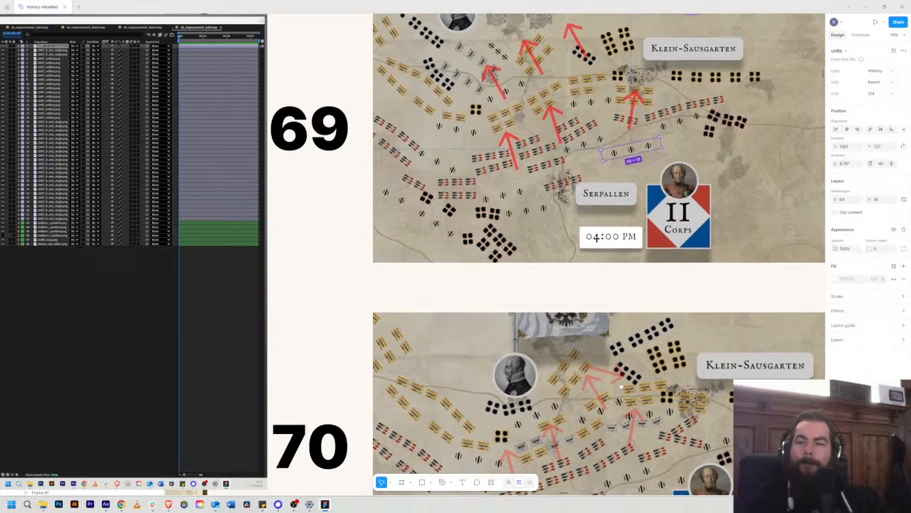
{"action": "left_click_drag", "start_coordinate": [572, 352], "coordinate": [555, 314]}
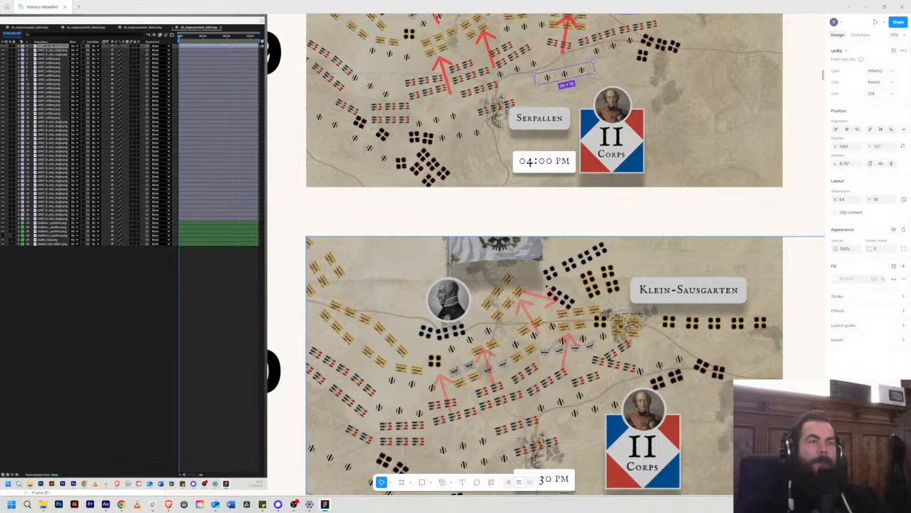
Step: Compare the 03:30 PM map in scene 68 with the scene 69 map, checking how the lines around Serpallen move
{"action": "scroll", "coordinate": [531, 254], "scroll_direction": "up", "scroll_amount": 2}
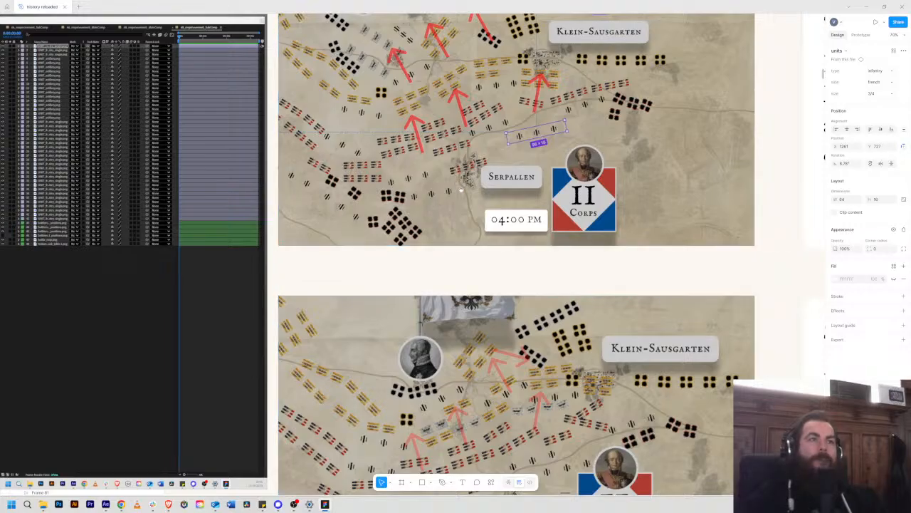
{"action": "scroll", "coordinate": [461, 189], "scroll_direction": "up", "scroll_amount": 3}
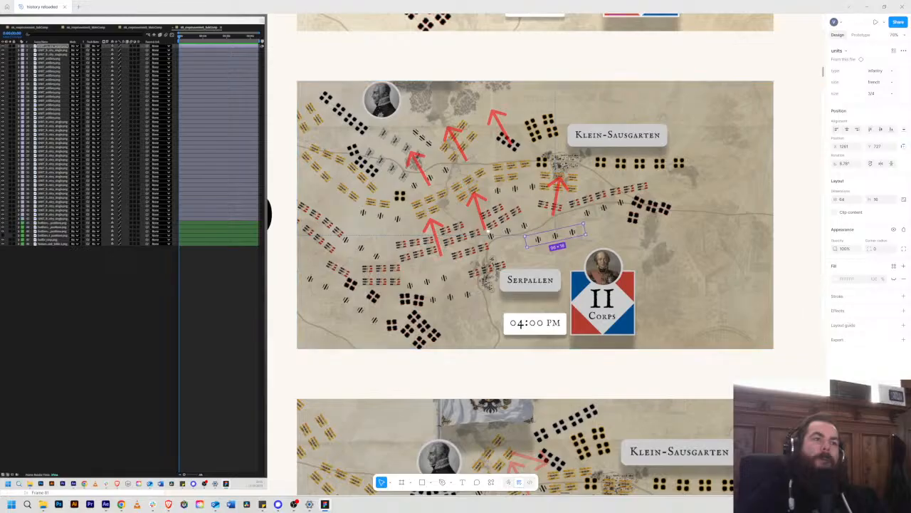
{"action": "scroll", "coordinate": [481, 292], "scroll_direction": "up", "scroll_amount": 5}
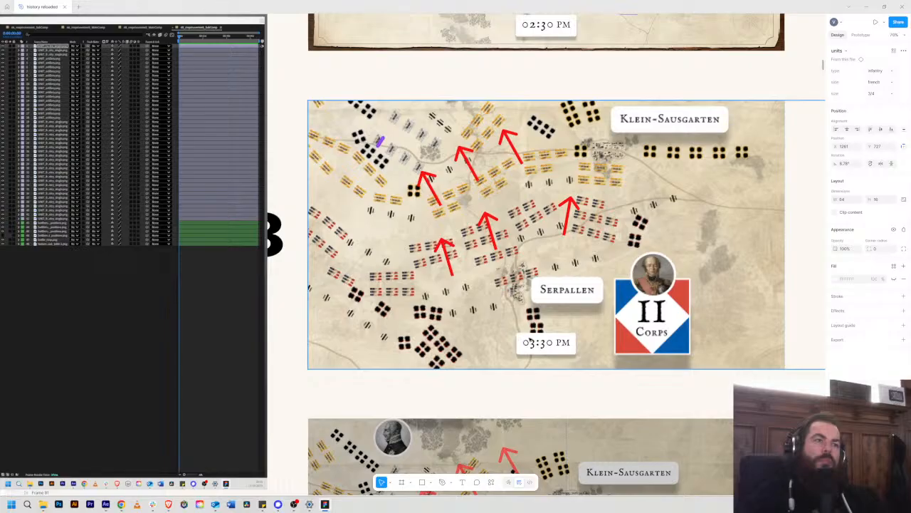
{"action": "scroll", "coordinate": [566, 249], "scroll_direction": "down", "scroll_amount": 5}
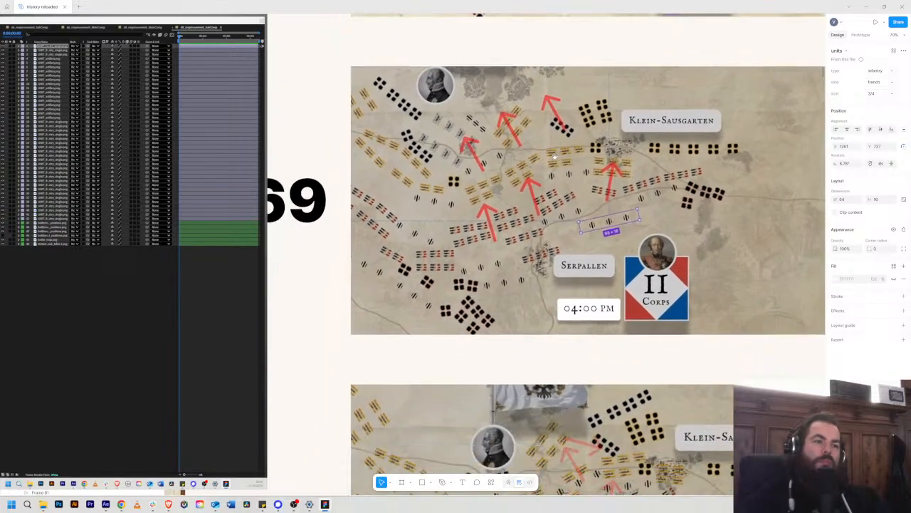
{"action": "scroll", "coordinate": [555, 156], "scroll_direction": "up", "scroll_amount": 5}
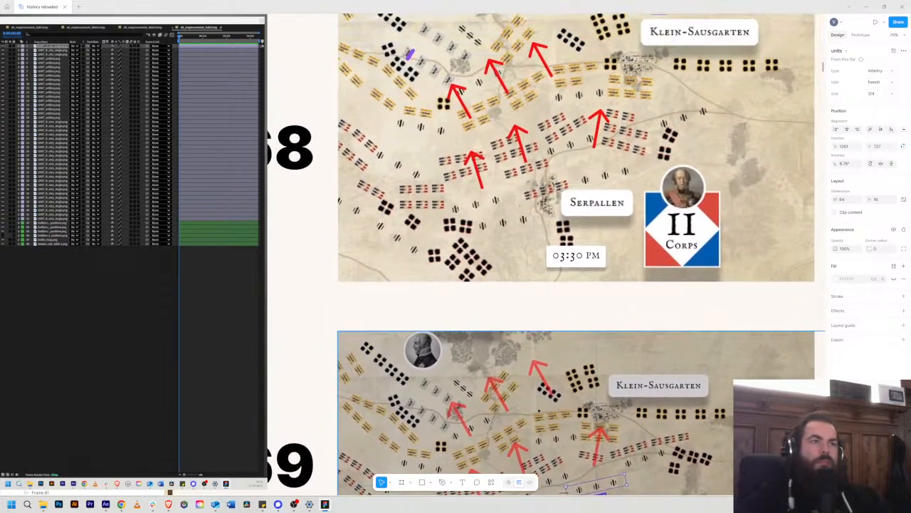
{"action": "scroll", "coordinate": [539, 411], "scroll_direction": "up", "scroll_amount": 3}
{"action": "scroll", "coordinate": [509, 163], "scroll_direction": "up", "scroll_amount": 3}
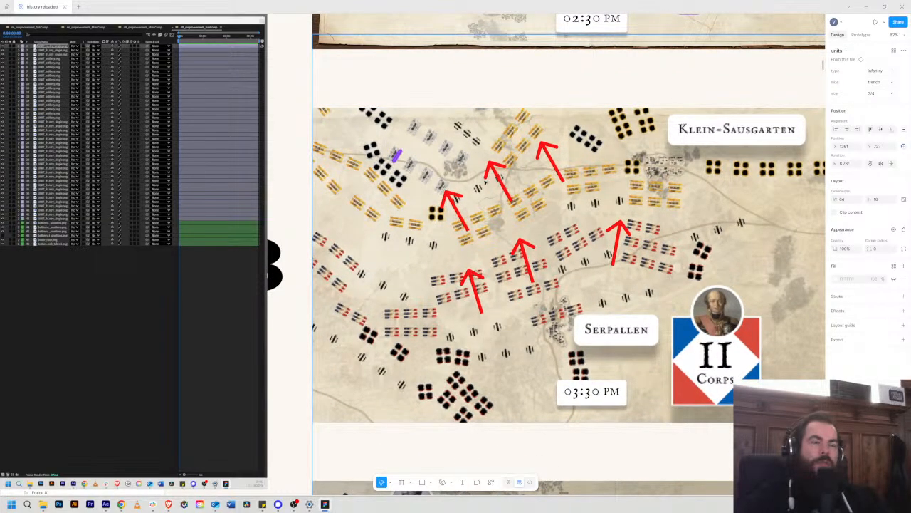
Step: Compare the scene 67 overview map with scene 68, and examine scene 68's central Russian and Prussian lines up close
{"action": "scroll", "coordinate": [494, 196], "scroll_direction": "down", "scroll_amount": 6}
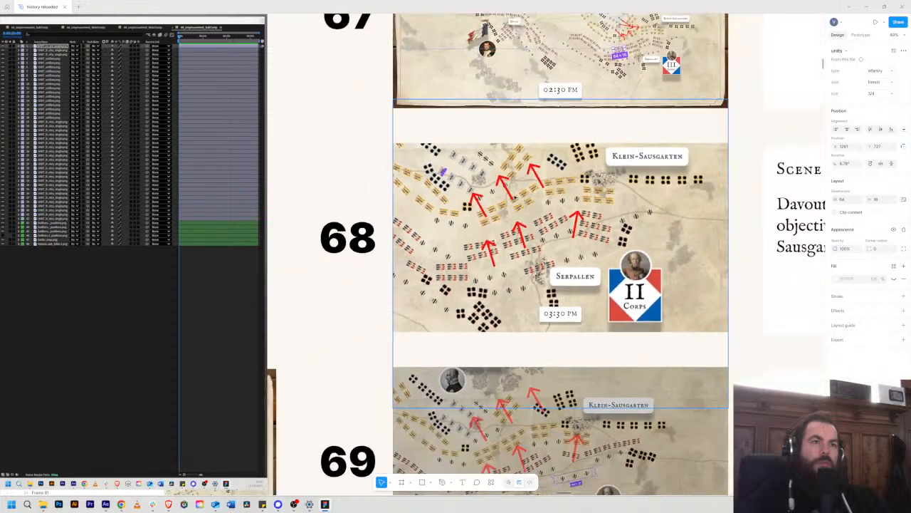
{"action": "scroll", "coordinate": [590, 80], "scroll_direction": "up", "scroll_amount": 4}
{"action": "scroll", "coordinate": [590, 81], "scroll_direction": "up", "scroll_amount": 5}
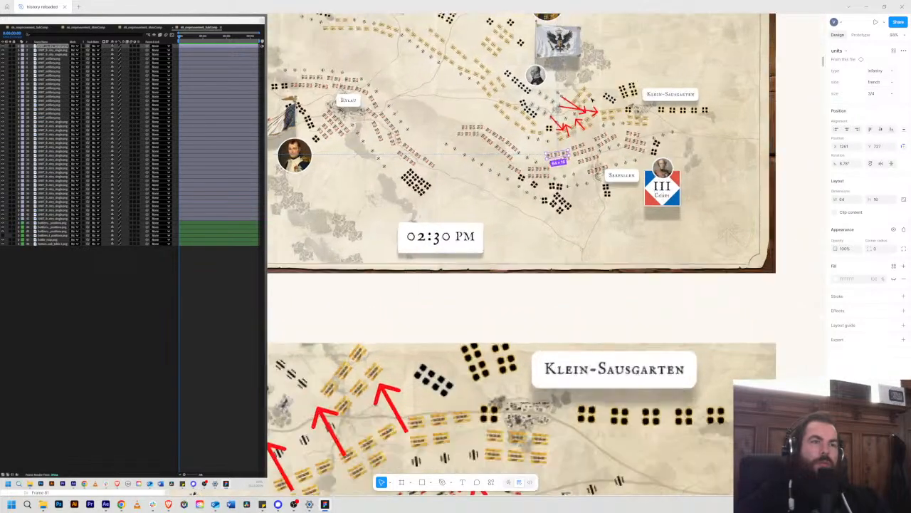
{"action": "scroll", "coordinate": [527, 224], "scroll_direction": "down", "scroll_amount": 3}
{"action": "scroll", "coordinate": [562, 256], "scroll_direction": "left", "scroll_amount": 4}
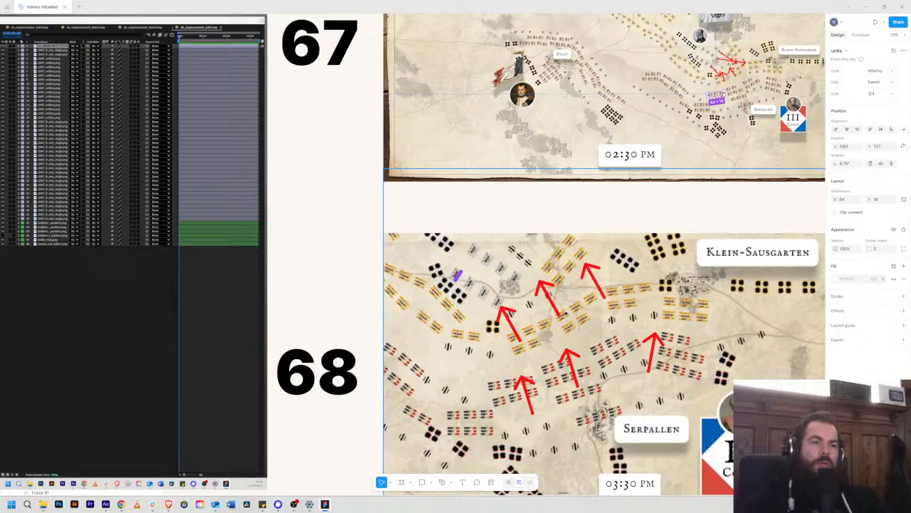
{"action": "scroll", "coordinate": [566, 314], "scroll_direction": "down", "scroll_amount": 1}
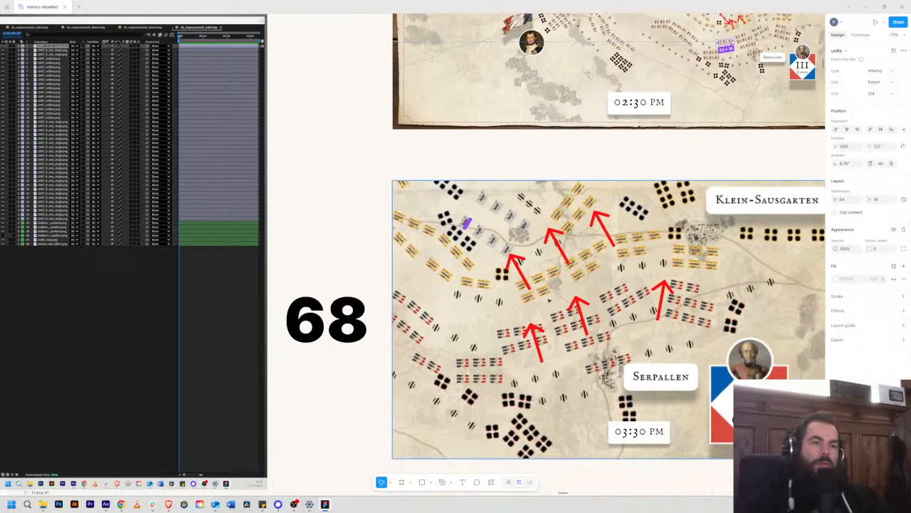
{"action": "scroll", "coordinate": [563, 299], "scroll_direction": "up", "scroll_amount": 5}
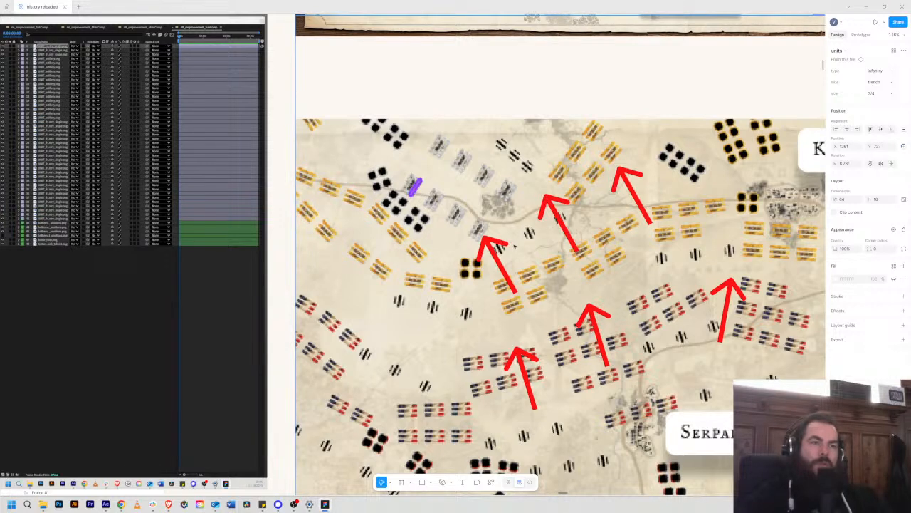
Step: Return to After Effects and examine the Russian positions layer and the surrounding units on the scene 68 map
{"action": "key", "text": "alt+Tab"}
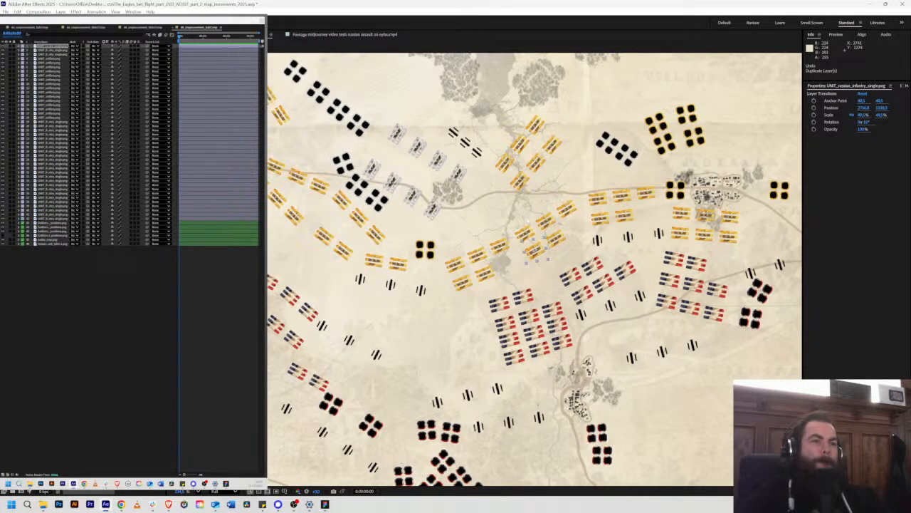
{"action": "scroll", "coordinate": [535, 212], "scroll_direction": "down", "scroll_amount": 3}
{"action": "left_click", "coordinate": [557, 186]}
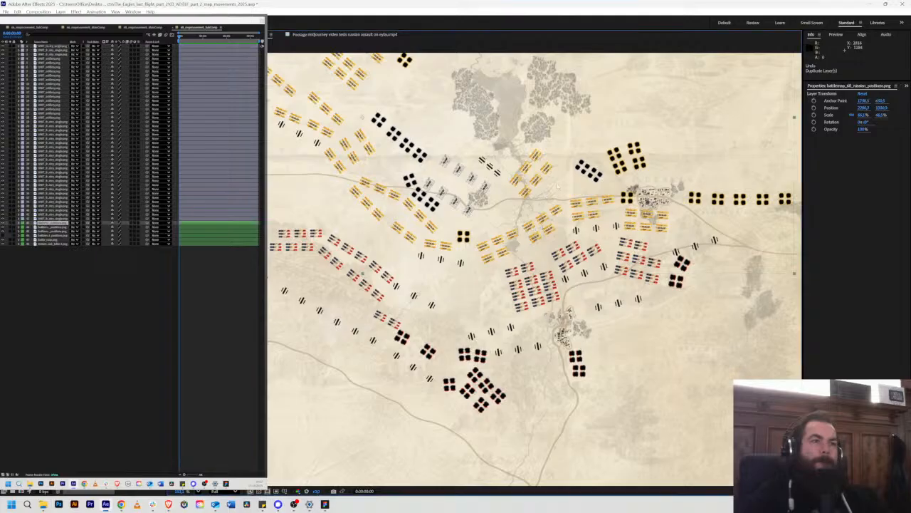
{"action": "scroll", "coordinate": [520, 234], "scroll_direction": "down", "scroll_amount": 5}
{"action": "scroll", "coordinate": [520, 234], "scroll_direction": "up", "scroll_amount": 4}
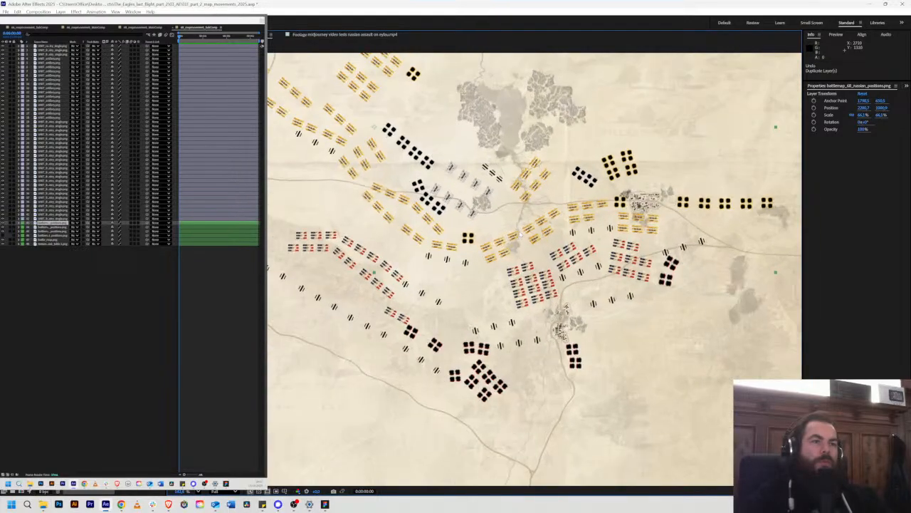
{"action": "scroll", "coordinate": [521, 234], "scroll_direction": "up", "scroll_amount": 1}
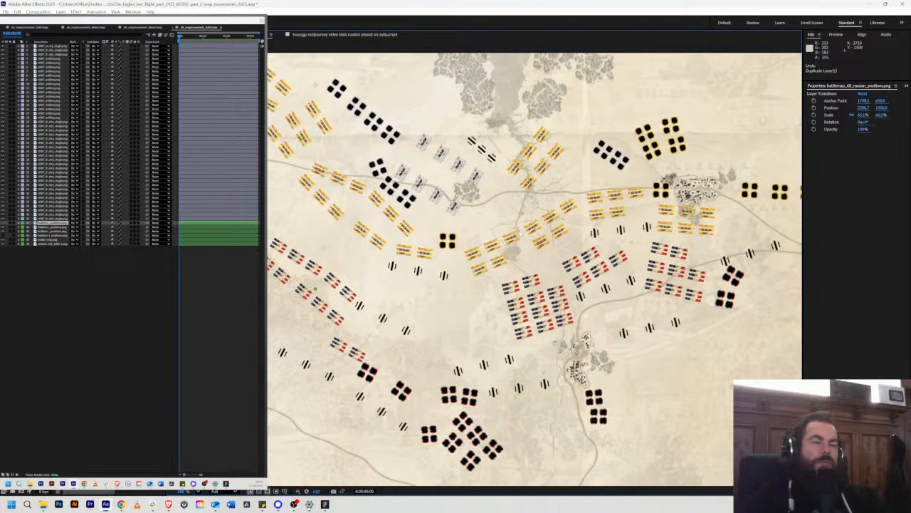
Step: Switch to the Figma storyboard and inspect the artillery row among the central red arrows on the scene 67 map
{"action": "key", "text": "alt+Tab"}
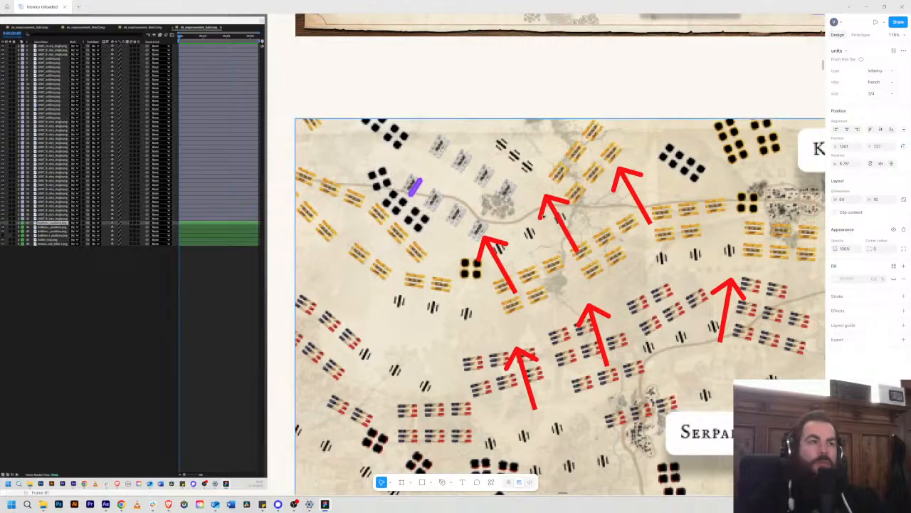
{"action": "scroll", "coordinate": [529, 221], "scroll_direction": "down", "scroll_amount": 4}
{"action": "scroll", "coordinate": [543, 214], "scroll_direction": "up", "scroll_amount": 3}
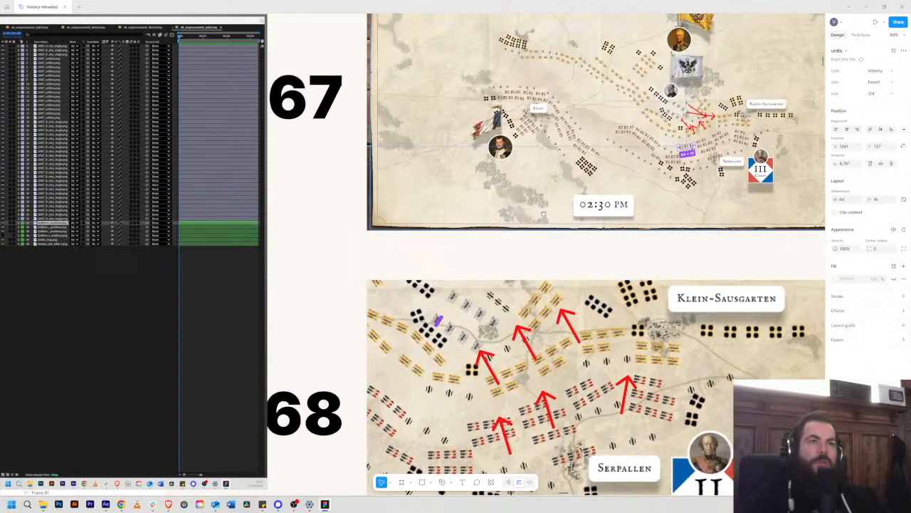
{"action": "scroll", "coordinate": [543, 213], "scroll_direction": "up", "scroll_amount": 5}
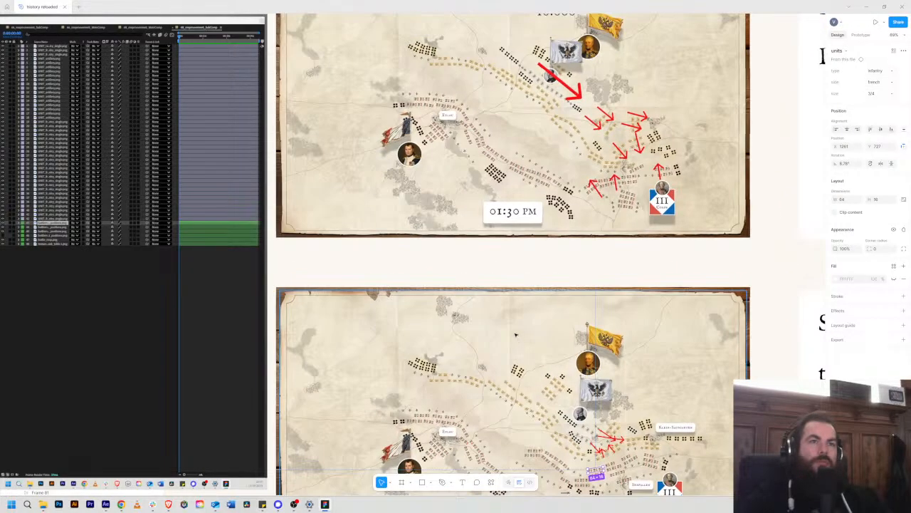
{"action": "scroll", "coordinate": [516, 334], "scroll_direction": "down", "scroll_amount": 3}
{"action": "scroll", "coordinate": [516, 334], "scroll_direction": "up", "scroll_amount": 10}
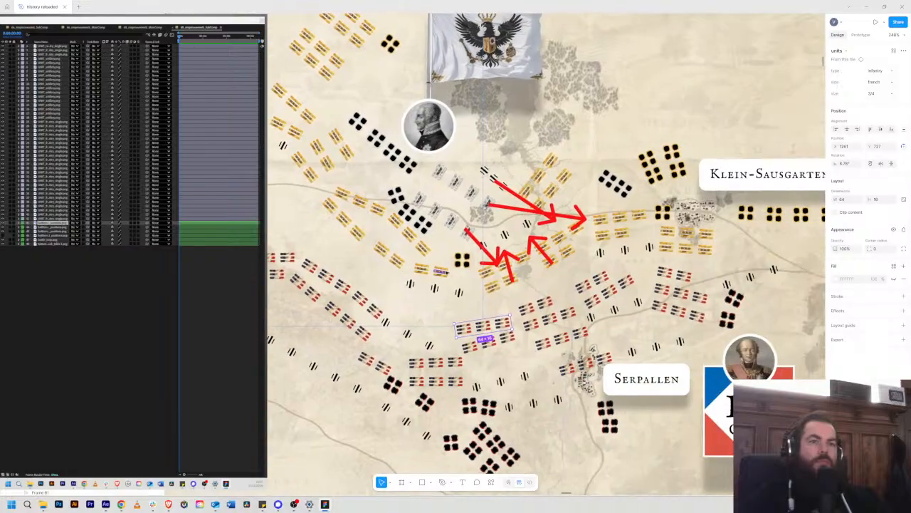
{"action": "scroll", "coordinate": [447, 272], "scroll_direction": "down", "scroll_amount": 7}
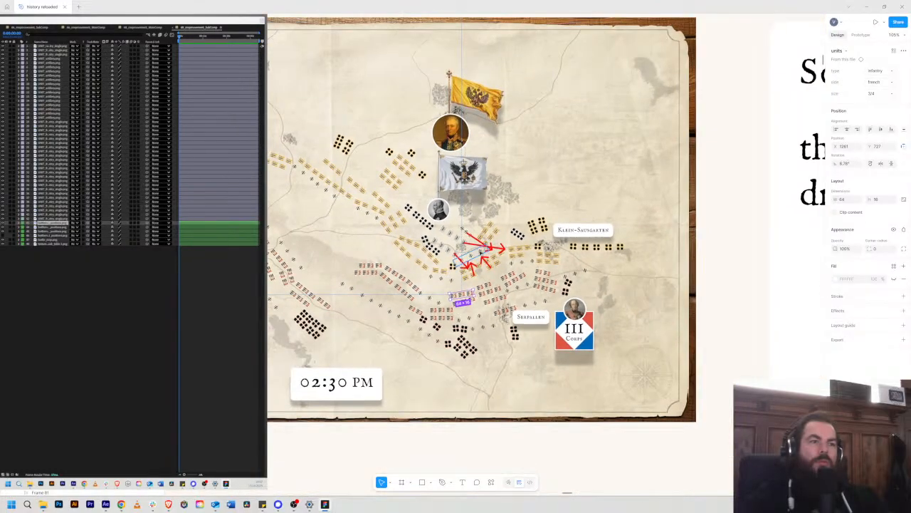
{"action": "left_click", "coordinate": [481, 254]}
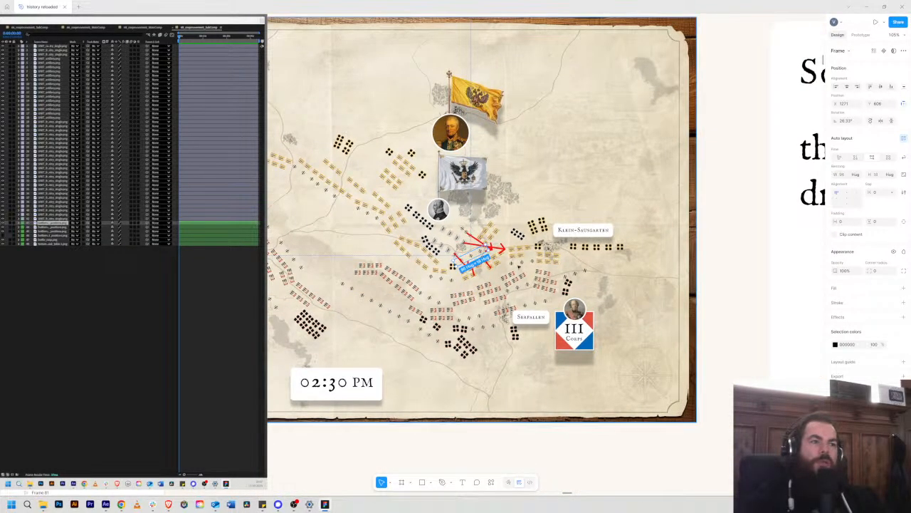
{"action": "left_click", "coordinate": [519, 267]}
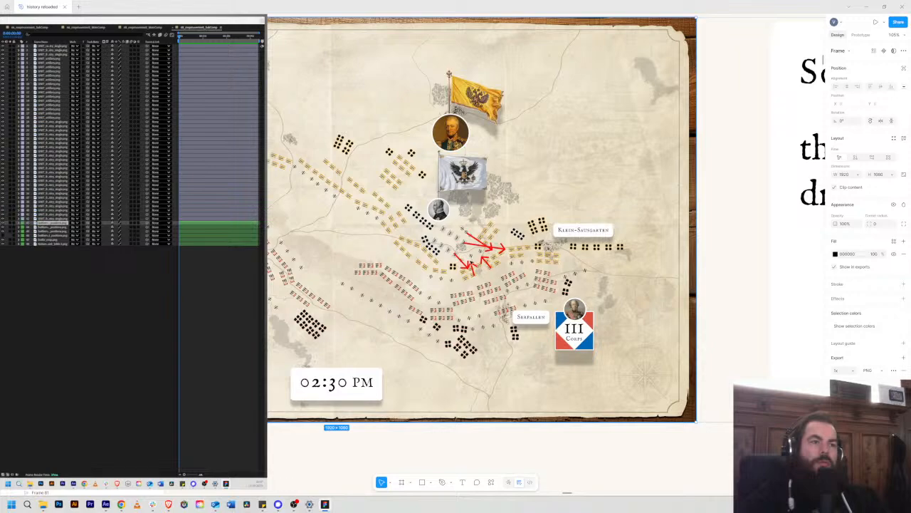
Step: Select the three-piece artillery row among the red arrows to examine its placement, then return to After Effects
{"action": "scroll", "coordinate": [473, 256], "scroll_direction": "up", "scroll_amount": 8}
{"action": "scroll", "coordinate": [472, 259], "scroll_direction": "up", "scroll_amount": 3}
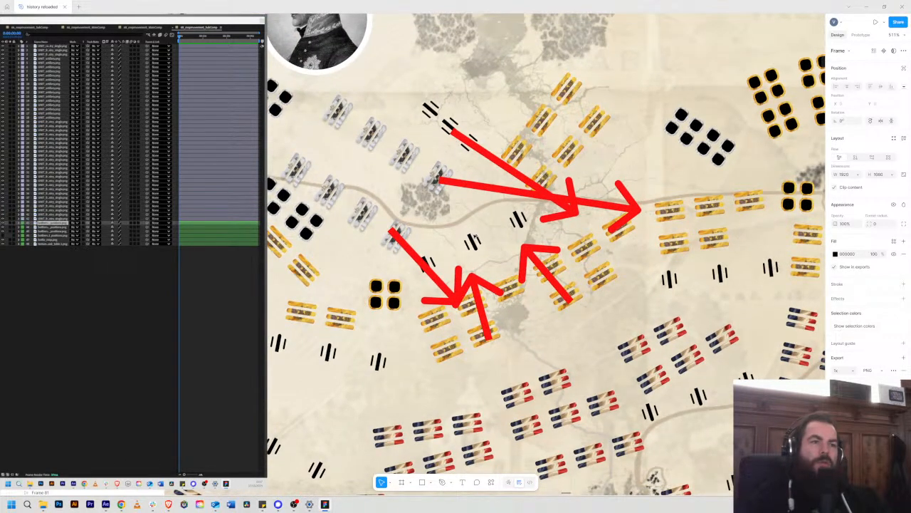
{"action": "left_click", "coordinate": [474, 242]}
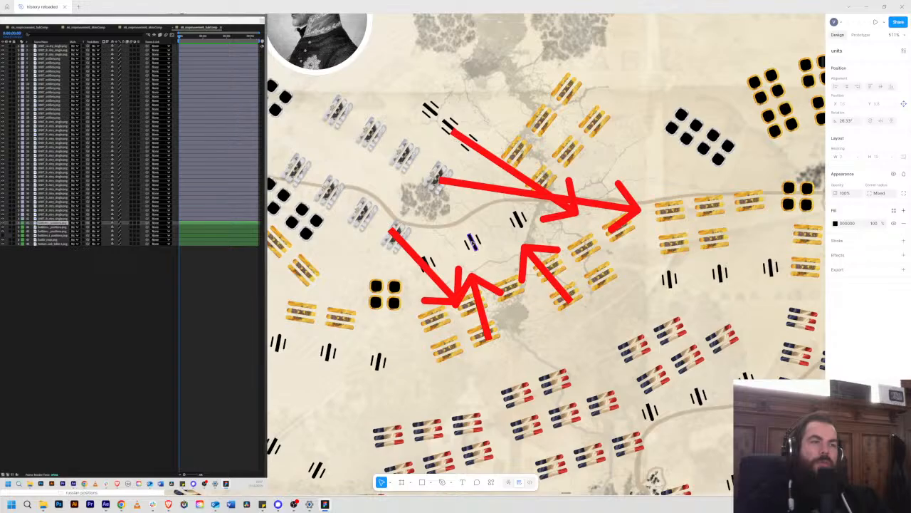
{"action": "key", "text": "shift+a"}
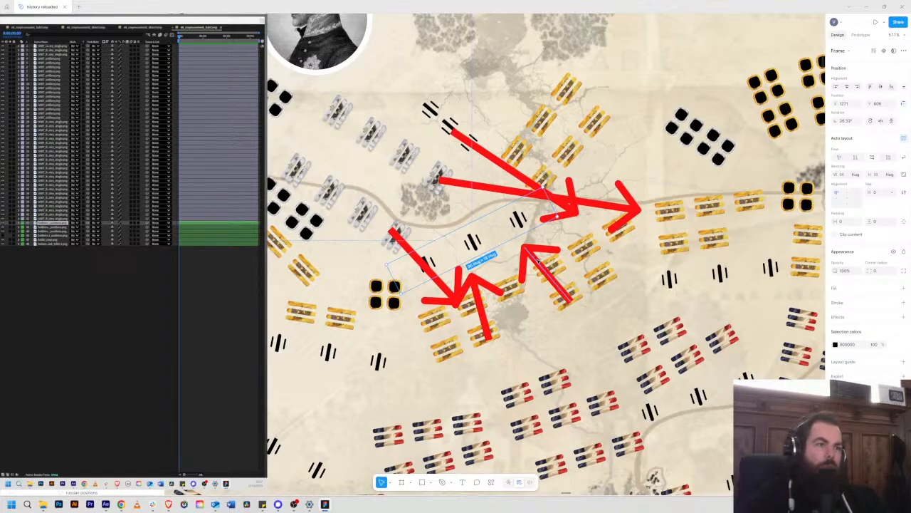
{"action": "scroll", "coordinate": [555, 256], "scroll_direction": "down", "scroll_amount": 5}
{"action": "key", "text": "alt+Tab"}
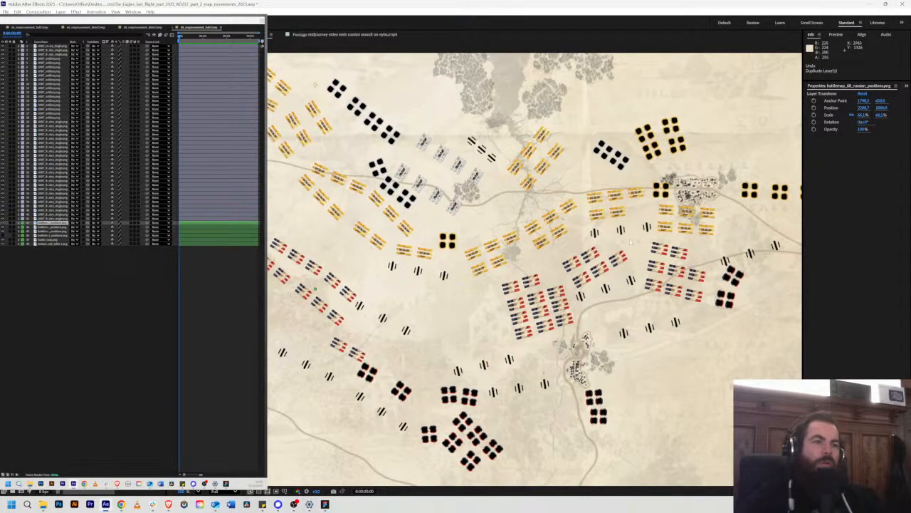
Step: Duplicate the artillery unit north of Serpallen into a rotated row of three between the Prussian infantry and the central Russian line
{"action": "scroll", "coordinate": [594, 234], "scroll_direction": "up", "scroll_amount": 3}
{"action": "left_click", "coordinate": [622, 308]}
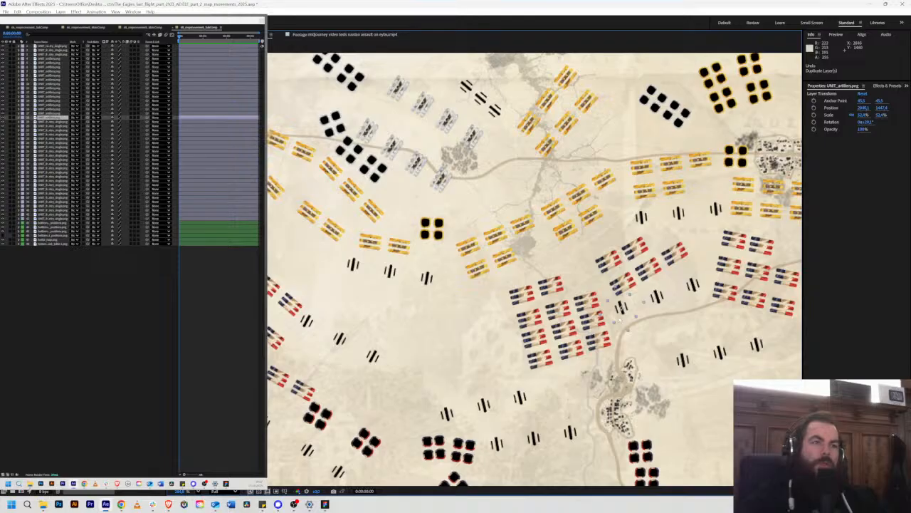
{"action": "key", "text": "ctrl+d"}
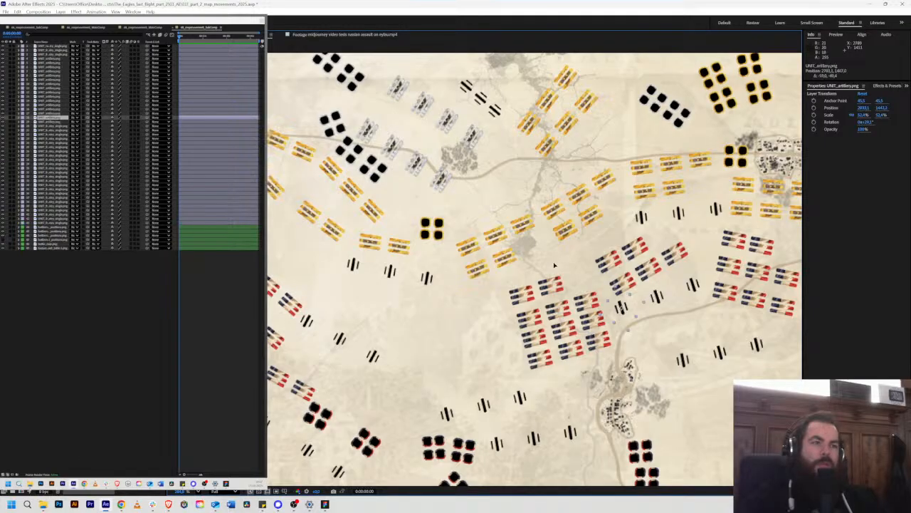
{"action": "left_click_drag", "start_coordinate": [621, 307], "coordinate": [452, 186]}
{"action": "key", "text": "w"}
{"action": "left_click_drag", "start_coordinate": [467, 218], "coordinate": [532, 189]}
{"action": "key", "text": "ctrl+d"}
{"action": "key", "text": "ctrl+d"}
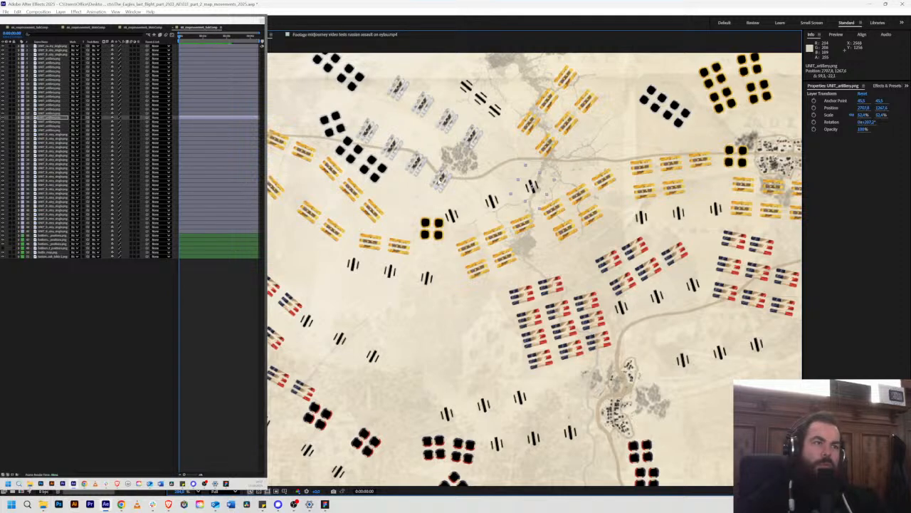
{"action": "left_click_drag", "start_coordinate": [80, 215], "coordinate": [84, 216]}
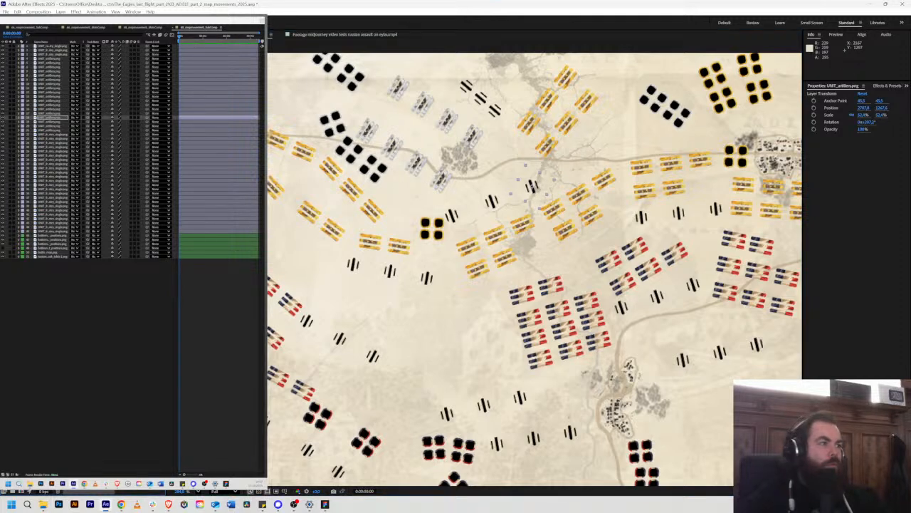
{"action": "left_click", "coordinate": [447, 177]}
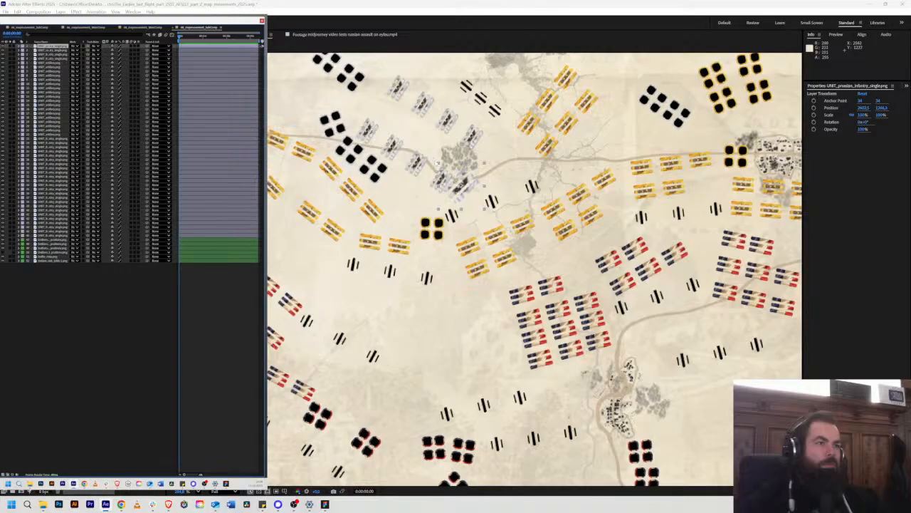
{"action": "scroll", "coordinate": [438, 164], "scroll_direction": "up", "scroll_amount": 1}
{"action": "scroll", "coordinate": [440, 166], "scroll_direction": "up", "scroll_amount": 1}
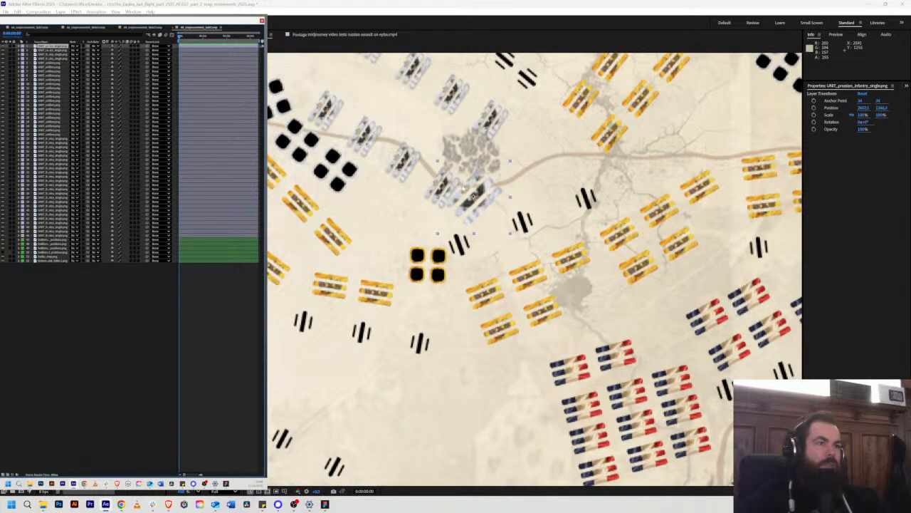
{"action": "scroll", "coordinate": [463, 190], "scroll_direction": "up", "scroll_amount": 1}
{"action": "scroll", "coordinate": [462, 190], "scroll_direction": "down", "scroll_amount": 3}
{"action": "scroll", "coordinate": [462, 189], "scroll_direction": "up", "scroll_amount": 1}
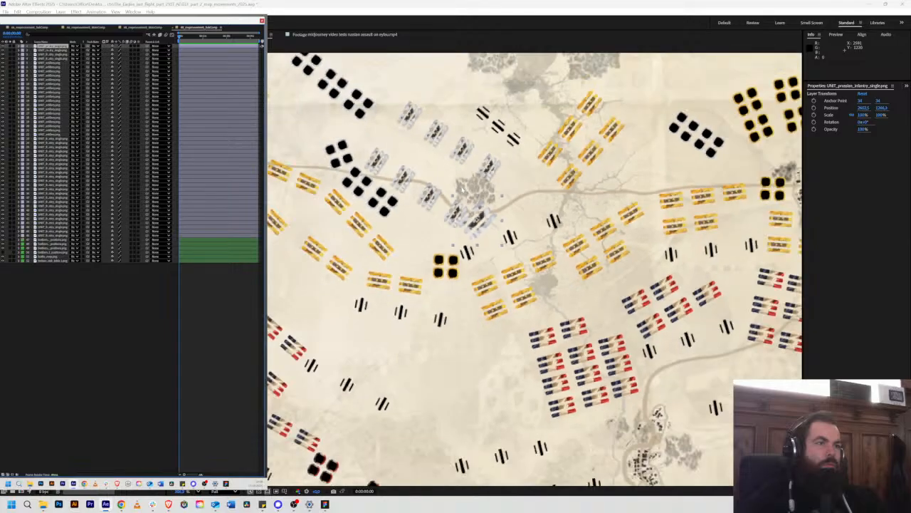
{"action": "scroll", "coordinate": [461, 189], "scroll_direction": "up", "scroll_amount": 1}
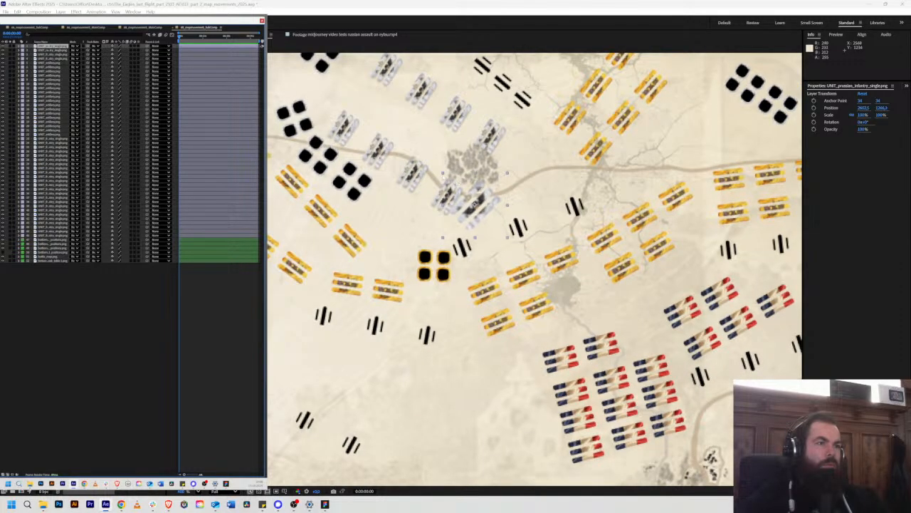
{"action": "key", "text": "Delete"}
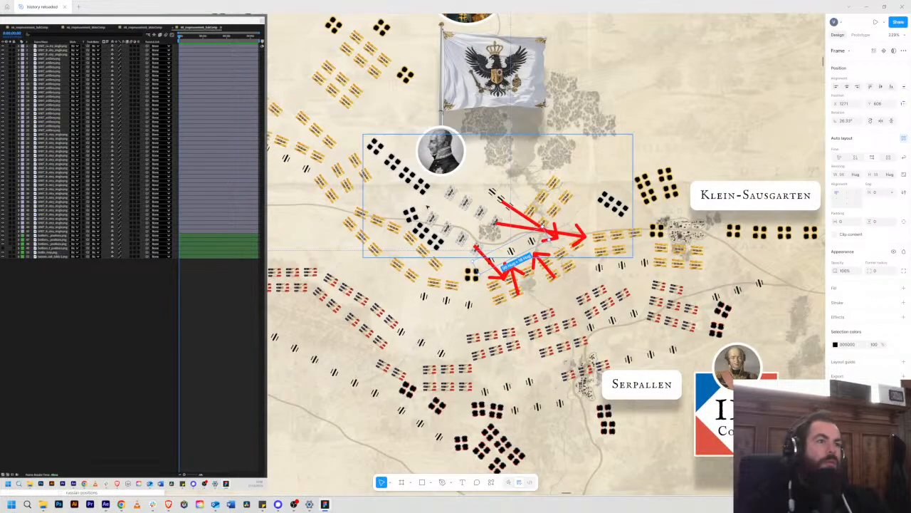
Step: In the Figma storyboard, export a single Prussian infantry unit as a PNG at 4x scale
{"action": "left_click", "coordinate": [467, 205]}
{"action": "double_click", "coordinate": [461, 204]}
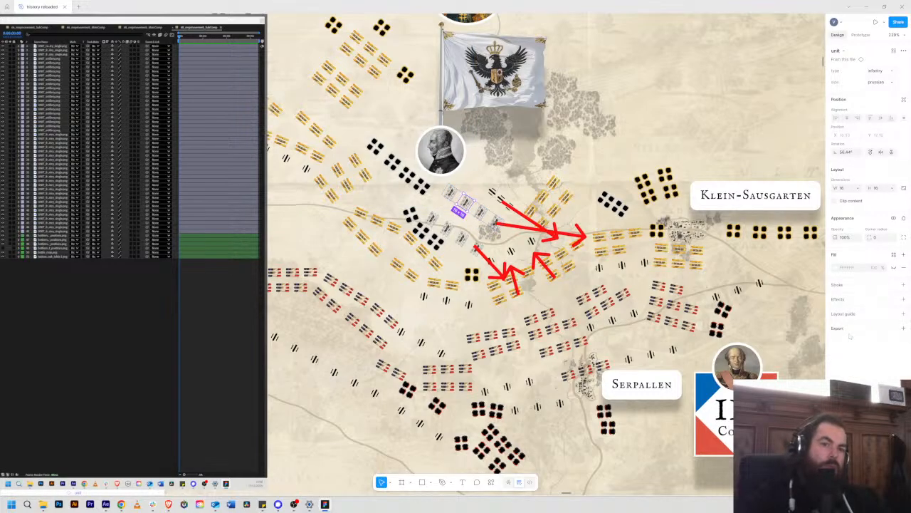
{"action": "left_click", "coordinate": [903, 328]}
{"action": "left_click", "coordinate": [852, 354]}
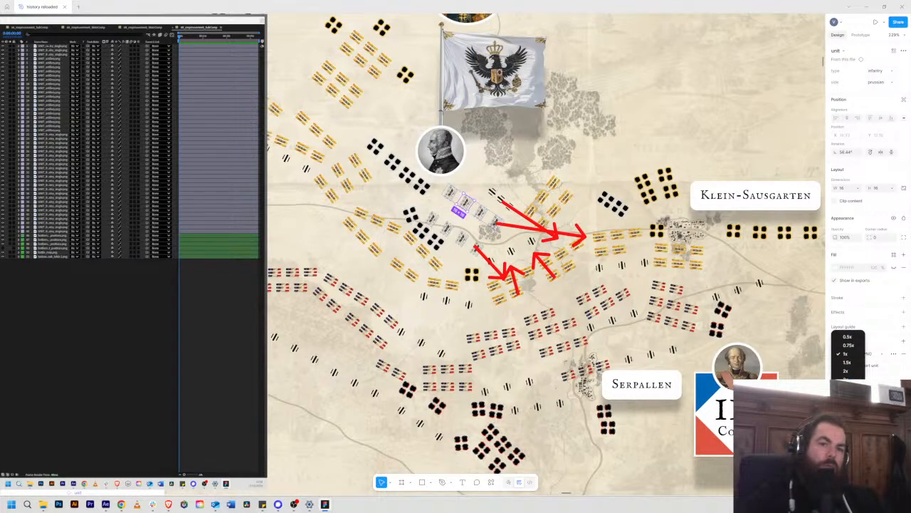
{"action": "left_click", "coordinate": [851, 388]}
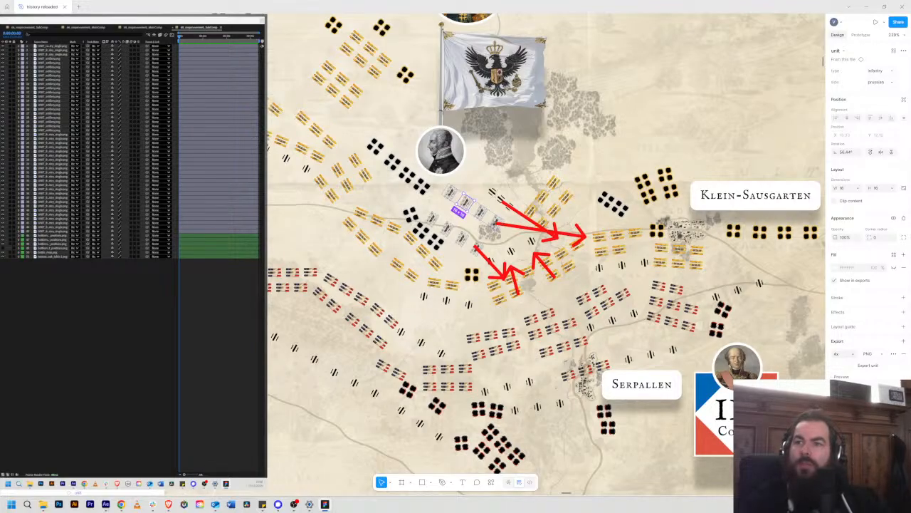
{"action": "key", "text": "alt"}
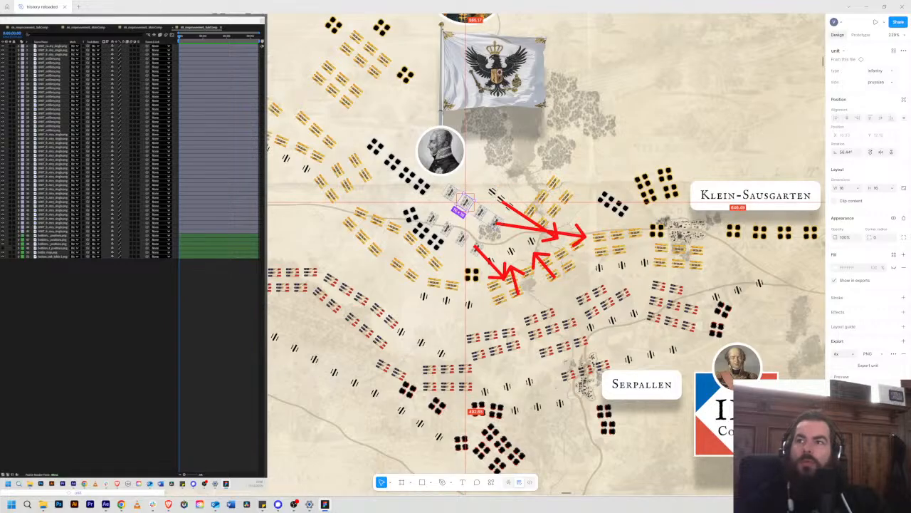
Step: Back in After Effects, add UNIT_prussian_infantry_single.png and scale it down over the Prussian infantry unit just south of the central trees
{"action": "key", "text": "alt+Tab"}
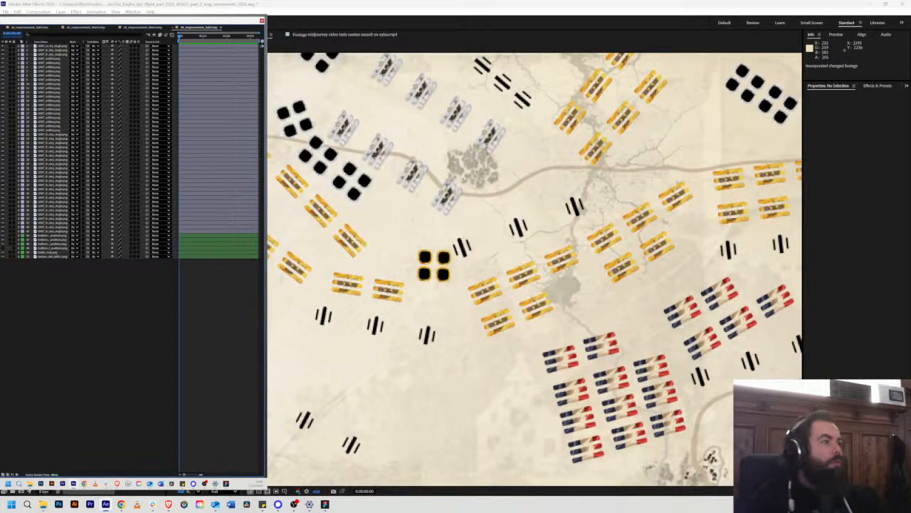
{"action": "left_click_drag", "start_coordinate": [71, 178], "coordinate": [467, 203]}
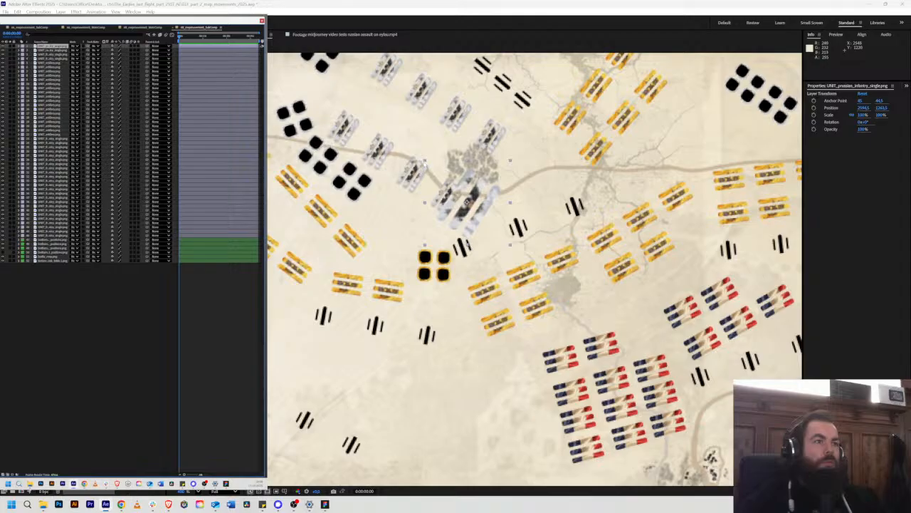
{"action": "left_click_drag", "start_coordinate": [425, 161], "coordinate": [435, 144]}
{"action": "scroll", "coordinate": [475, 182], "scroll_direction": "up", "scroll_amount": 4}
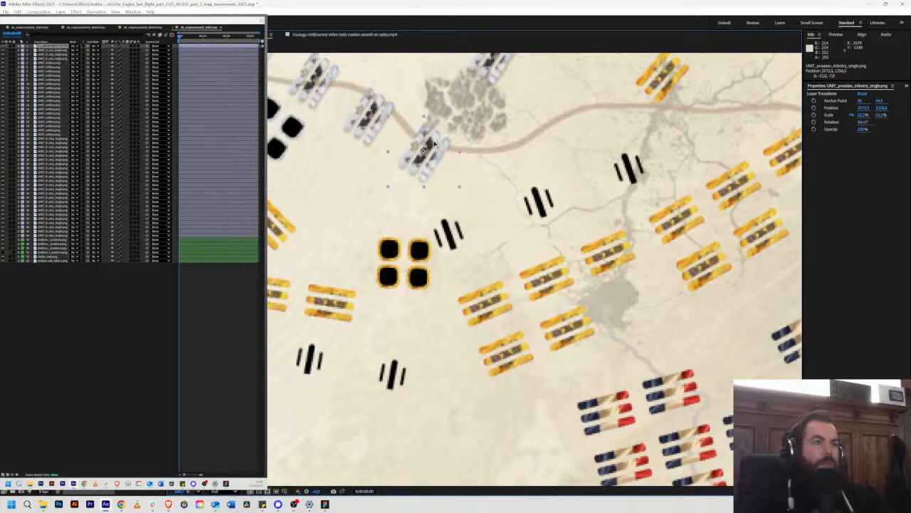
{"action": "scroll", "coordinate": [434, 144], "scroll_direction": "down", "scroll_amount": 4}
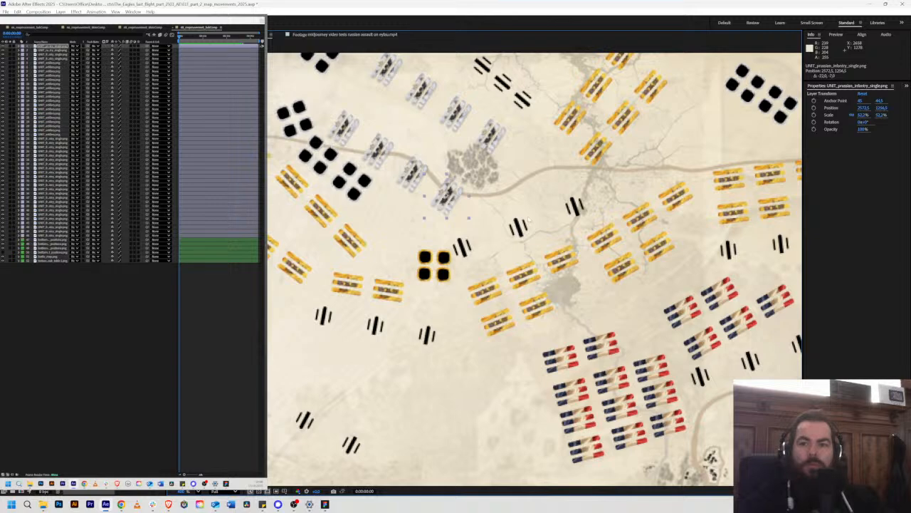
Step: Duplicate the Prussian infantry unit seven times and place the copies over the two rows of four Prussian units
{"action": "left_click_drag", "start_coordinate": [529, 220], "coordinate": [547, 267]}
{"action": "key", "text": "ctrl+d"}
{"action": "left_click_drag", "start_coordinate": [465, 238], "coordinate": [366, 172]}
{"action": "key", "text": "ctrl+d"}
{"action": "key", "text": "ctrl+d"}
{"action": "key", "text": "ctrl+d"}
{"action": "key", "text": "ctrl+d"}
{"action": "key", "text": "ctrl+d"}
{"action": "key", "text": "ctrl+d"}
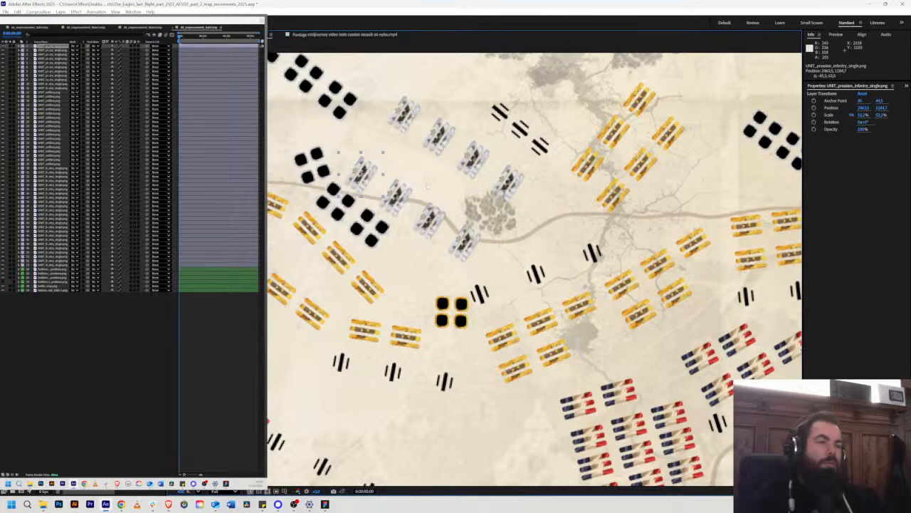
Step: Add UNIT_russian_infantry_single.png, scale it to 52%, and position and rotate it over a unit in the central Russian line
{"action": "left_click_drag", "start_coordinate": [560, 220], "coordinate": [491, 185]}
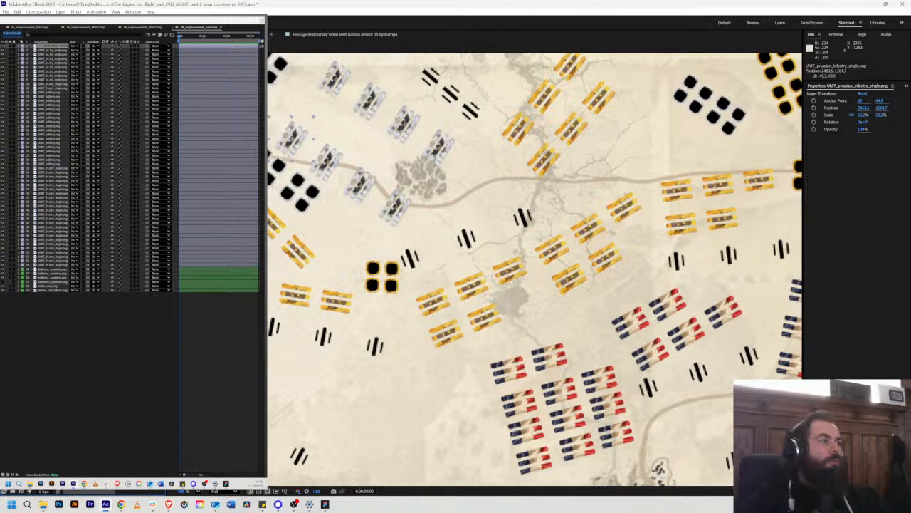
{"action": "left_click_drag", "start_coordinate": [71, 235], "coordinate": [515, 275]}
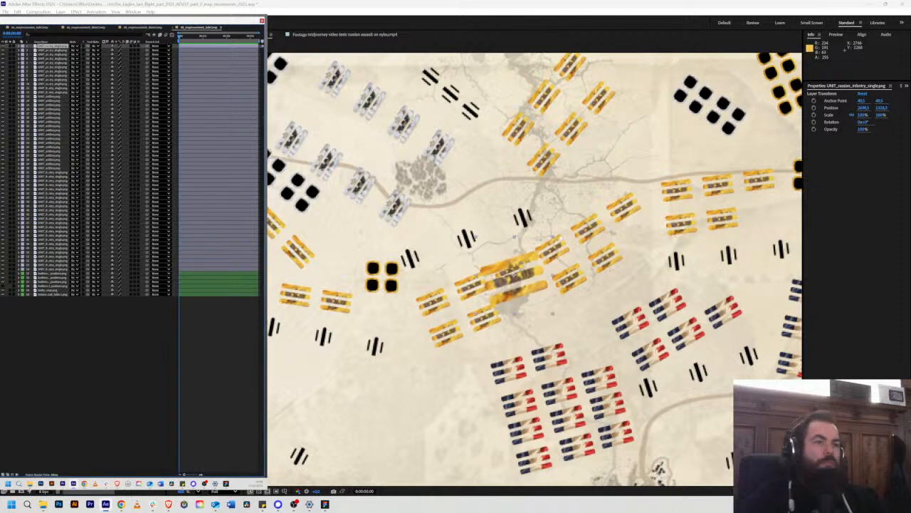
{"action": "left_click_drag", "start_coordinate": [553, 238], "coordinate": [514, 271]}
{"action": "scroll", "coordinate": [529, 276], "scroll_direction": "up", "scroll_amount": 2}
{"action": "scroll", "coordinate": [516, 267], "scroll_direction": "down", "scroll_amount": 1}
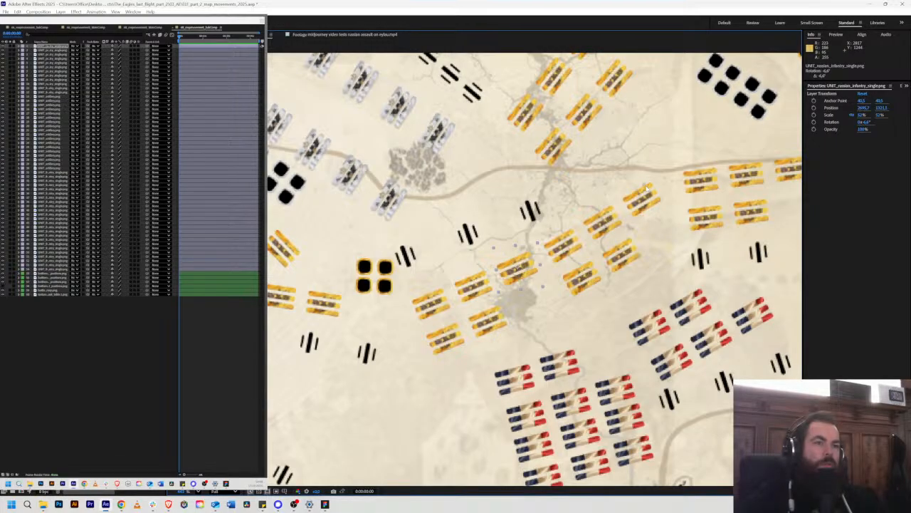
Step: Duplicate the Russian infantry unit three times, and position and rotate the copies along the front row running northeast
{"action": "left_click_drag", "start_coordinate": [621, 168], "coordinate": [592, 171]}
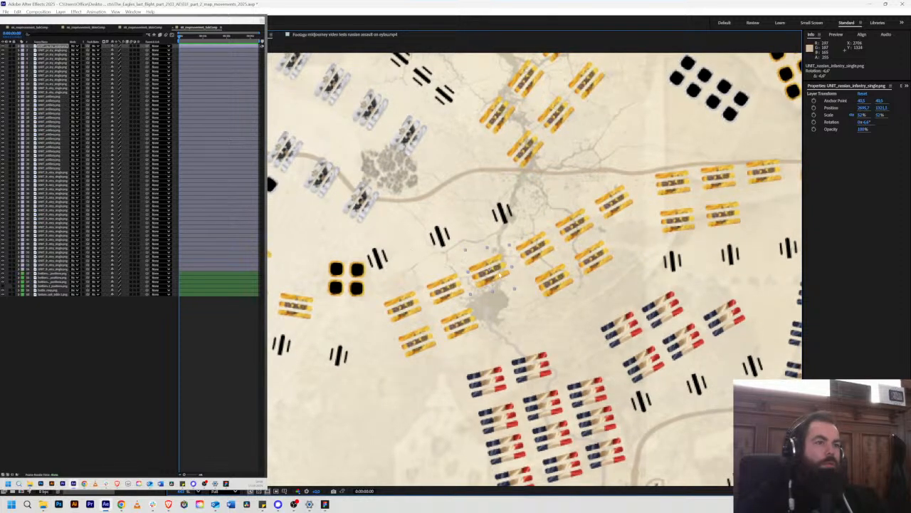
{"action": "key", "text": "ctrl+d"}
{"action": "left_click_drag", "start_coordinate": [501, 274], "coordinate": [625, 206]}
{"action": "key", "text": "w"}
{"action": "key", "text": "v"}
{"action": "key", "text": "ctrl+d"}
{"action": "key", "text": "ctrl+d"}
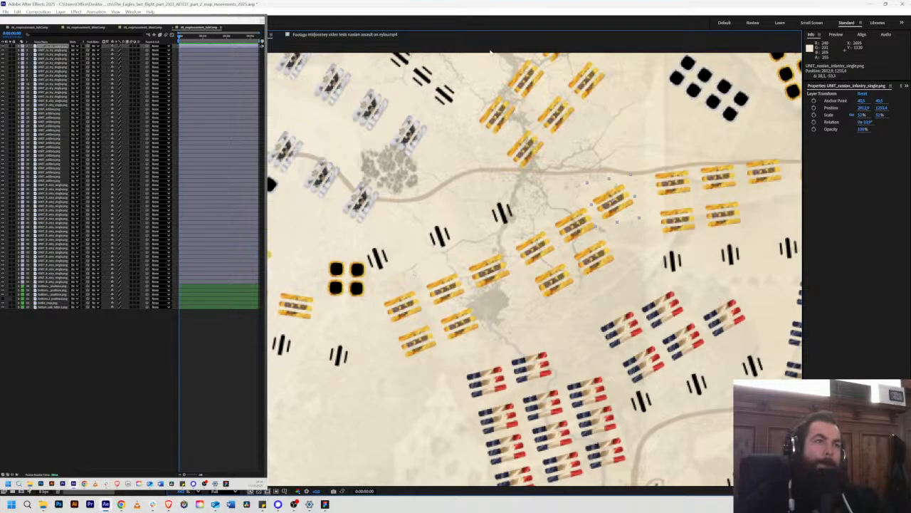
{"action": "left_click_drag", "start_coordinate": [605, 199], "coordinate": [606, 205]}
{"action": "key", "text": "w"}
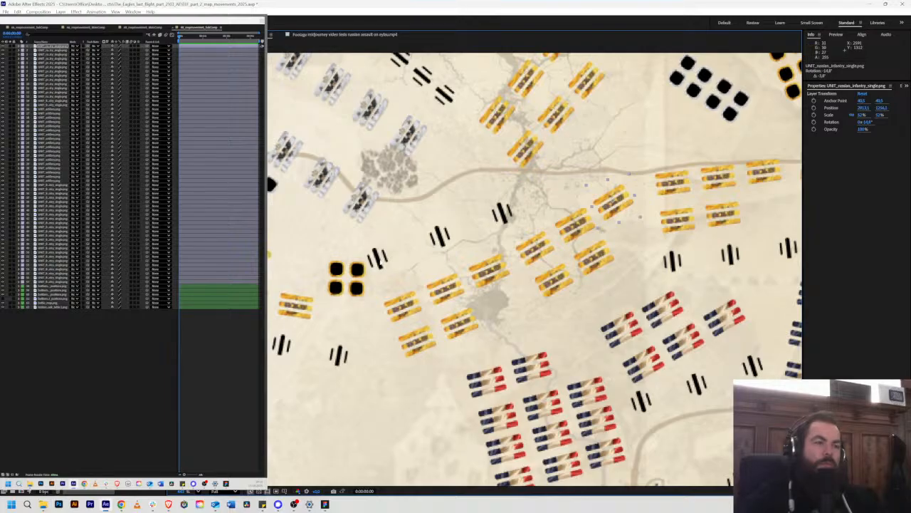
Step: Move the nearest artillery piece onto the central Russian cavalry block, then add UNIT_russian_cavalry_single.png and scale it down beside the block
{"action": "left_click_drag", "start_coordinate": [377, 257], "coordinate": [358, 267]}
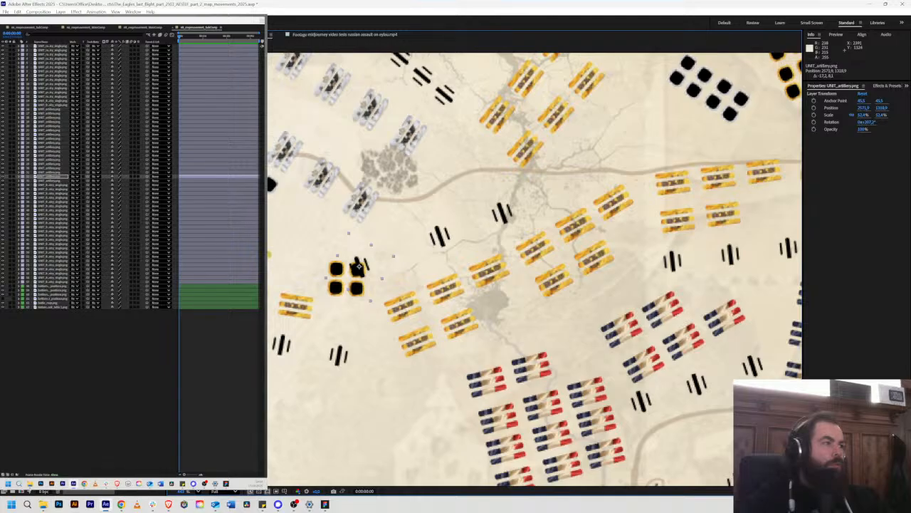
{"action": "left_click_drag", "start_coordinate": [71, 270], "coordinate": [352, 285]}
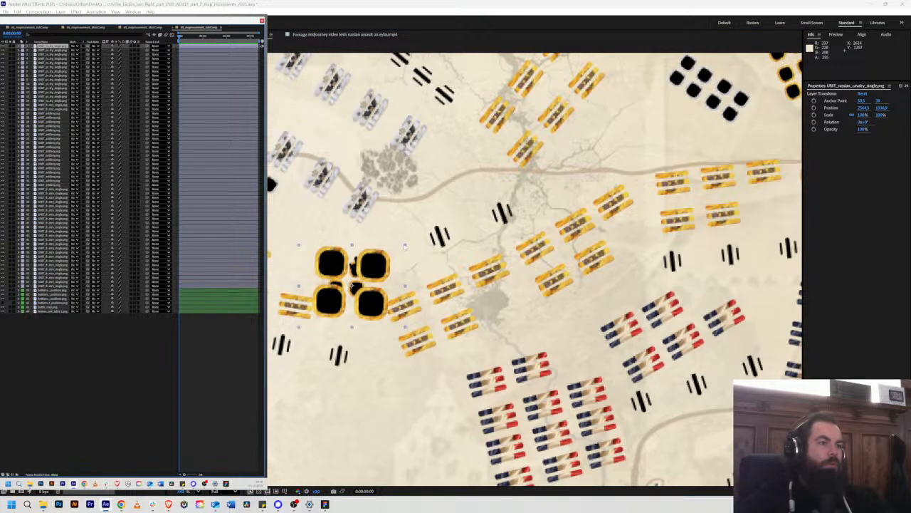
{"action": "left_click_drag", "start_coordinate": [405, 246], "coordinate": [328, 277]}
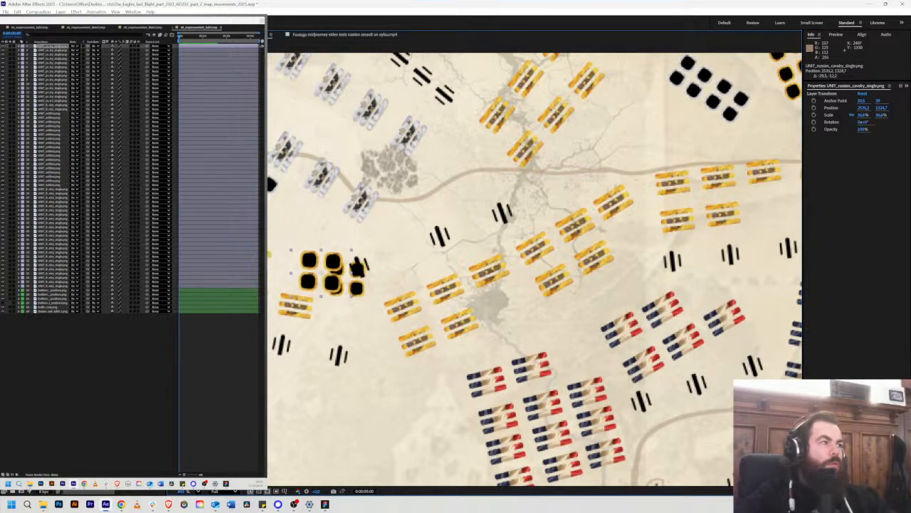
Step: Try to cut the central cavalry block and its artillery piece out of the French positions layer with a four-point subtracting mask
{"action": "left_click", "coordinate": [45, 299]}
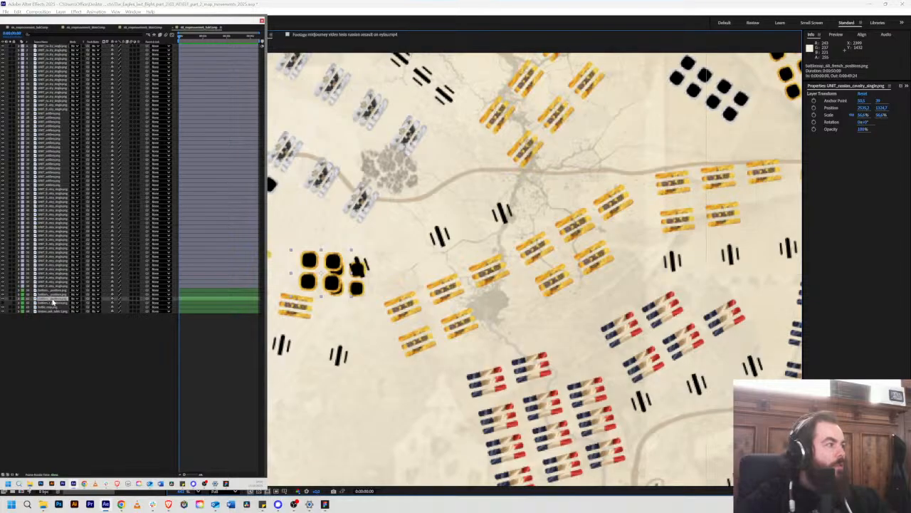
{"action": "left_click", "coordinate": [2, 299]}
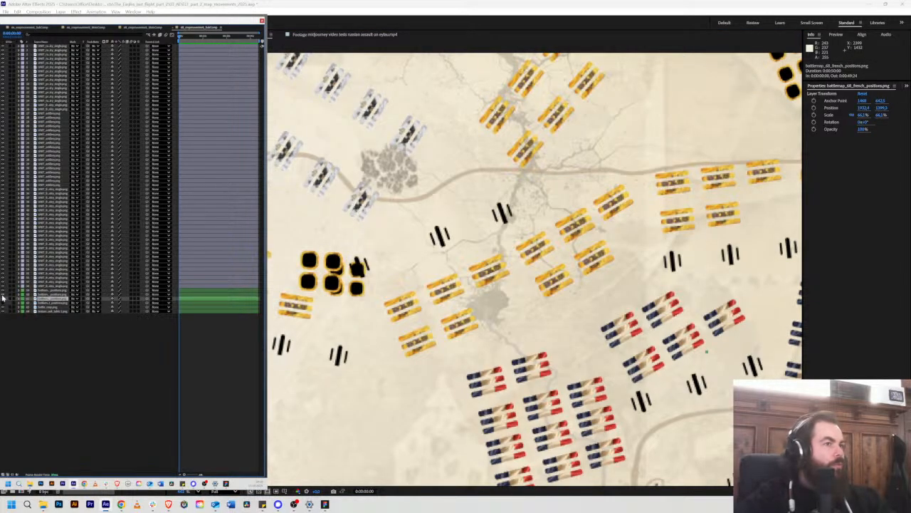
{"action": "left_click", "coordinate": [2, 299]}
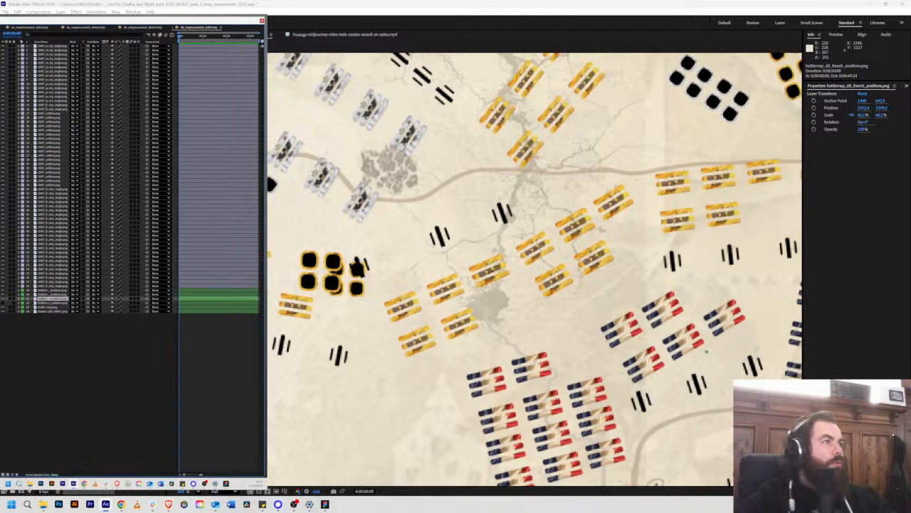
{"action": "left_click", "coordinate": [367, 302]}
{"action": "left_click", "coordinate": [376, 231]}
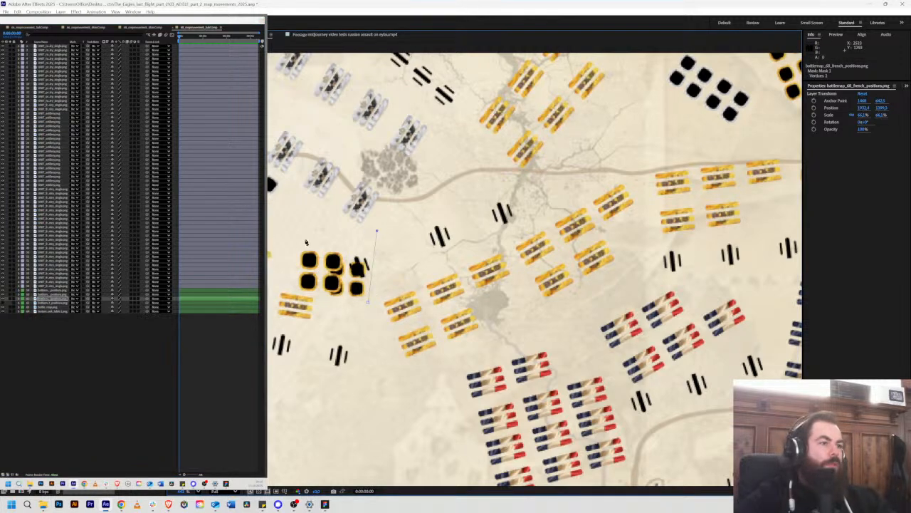
{"action": "left_click", "coordinate": [296, 239]}
{"action": "left_click", "coordinate": [316, 292]}
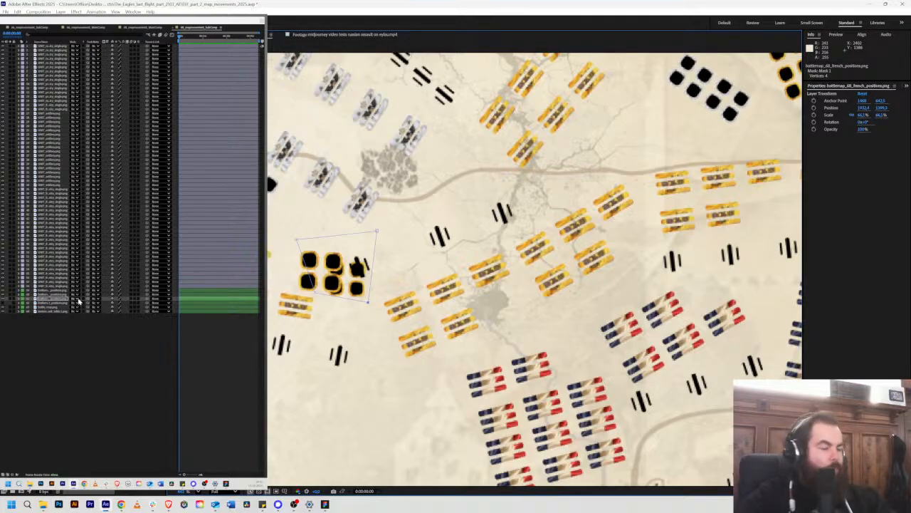
{"action": "key", "text": "m"}
{"action": "left_click", "coordinate": [124, 304]}
{"action": "left_click", "coordinate": [124, 320]}
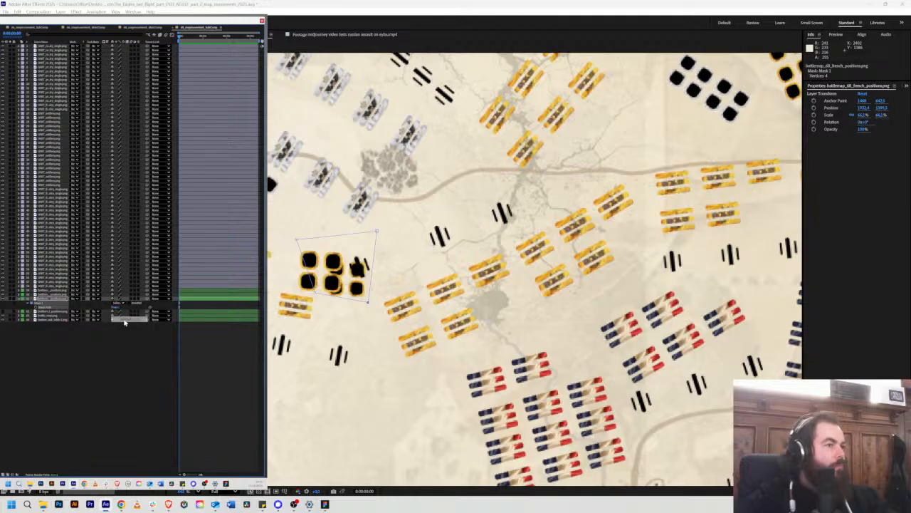
{"action": "key", "text": "Delete"}
Step: Try to transfer the mask to the Prussian and Russian positions layers, and undo the attempt on each
{"action": "left_click", "coordinate": [45, 296]}
{"action": "key", "text": "Delete"}
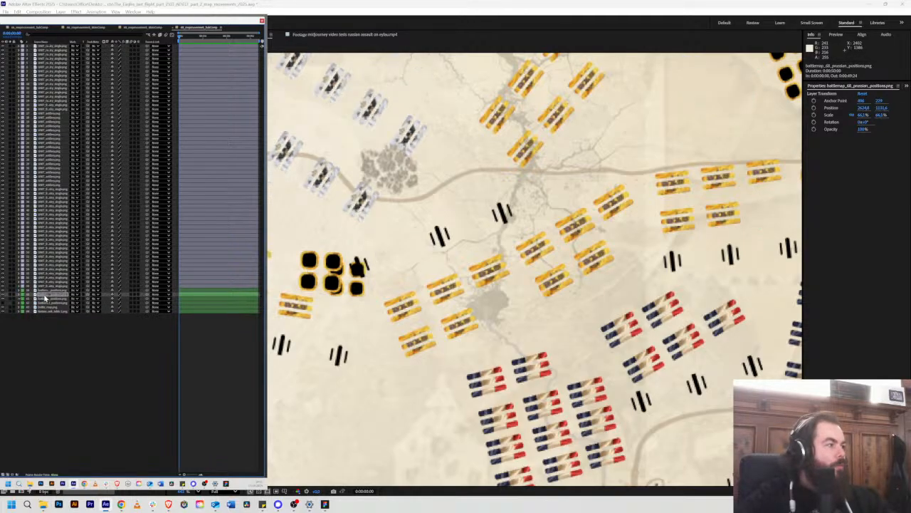
{"action": "key", "text": "ctrl+z"}
{"action": "left_click", "coordinate": [44, 292]}
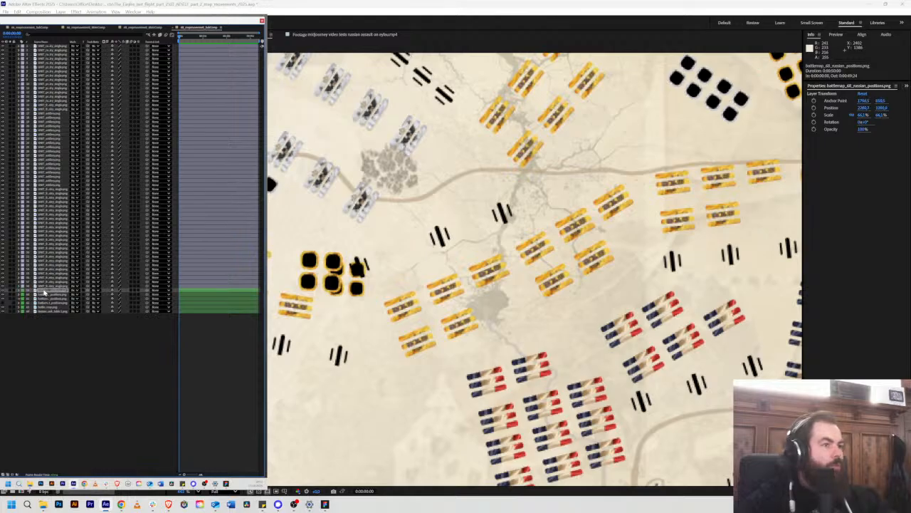
{"action": "key", "text": "ctrl+v"}
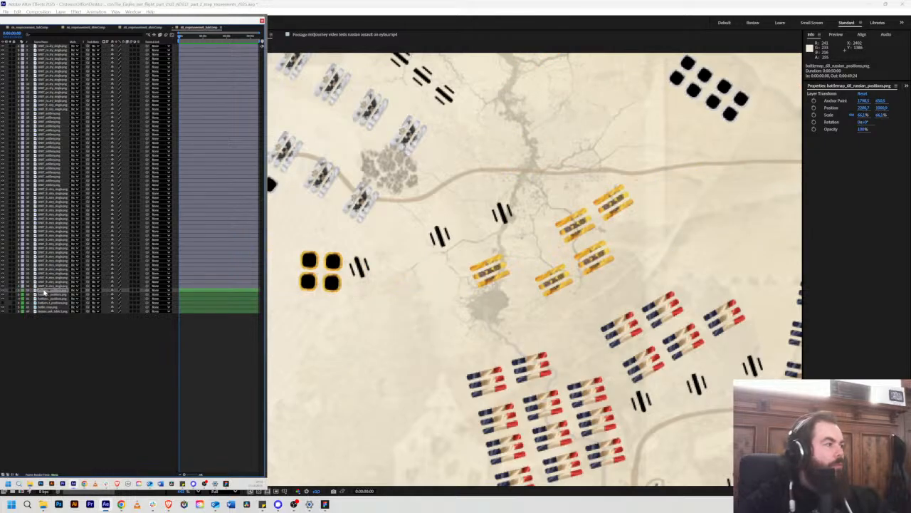
{"action": "key", "text": "m"}
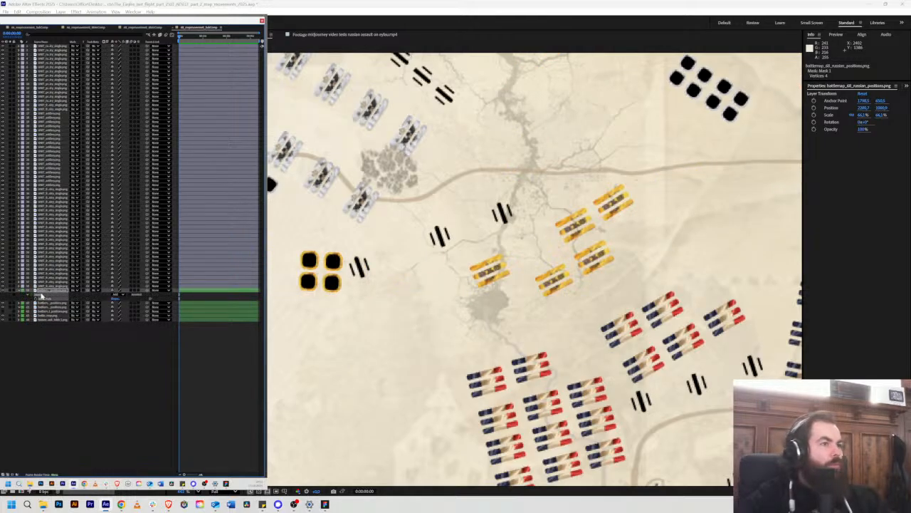
{"action": "key", "text": "ctrl+z"}
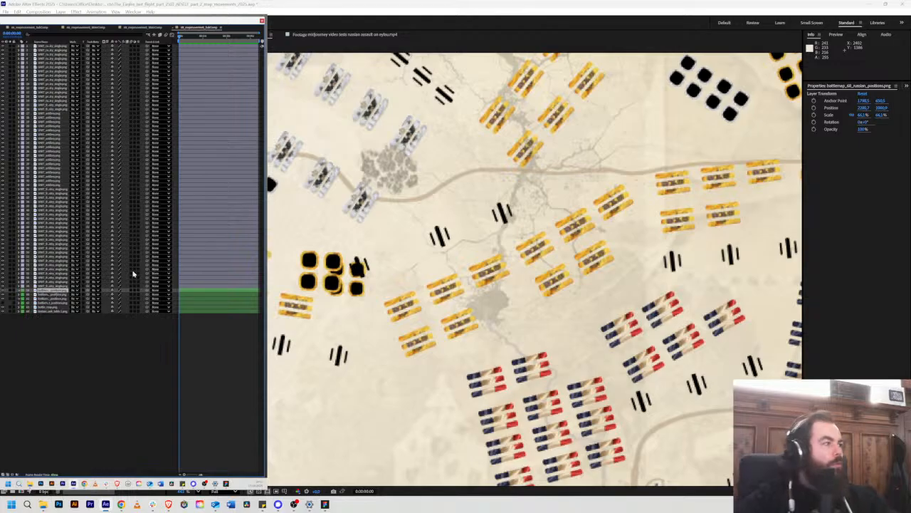
Step: Draw a four-point mask around the block's eastern cavalry units and artillery piece on the Russian positions layer, and invert it
{"action": "left_click", "coordinate": [321, 247]}
{"action": "left_click", "coordinate": [317, 301]}
{"action": "left_click", "coordinate": [368, 302]}
{"action": "left_click", "coordinate": [383, 254]}
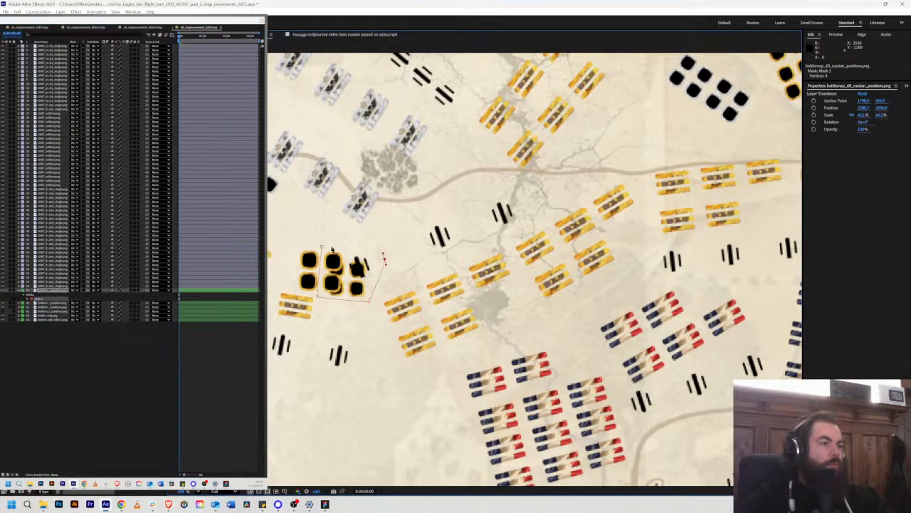
{"action": "left_click", "coordinate": [321, 247]}
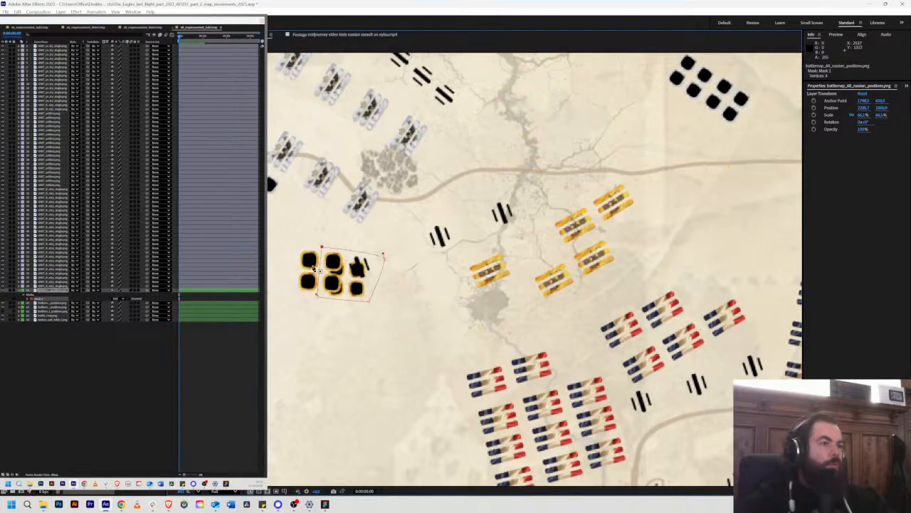
{"action": "left_click", "coordinate": [128, 297]}
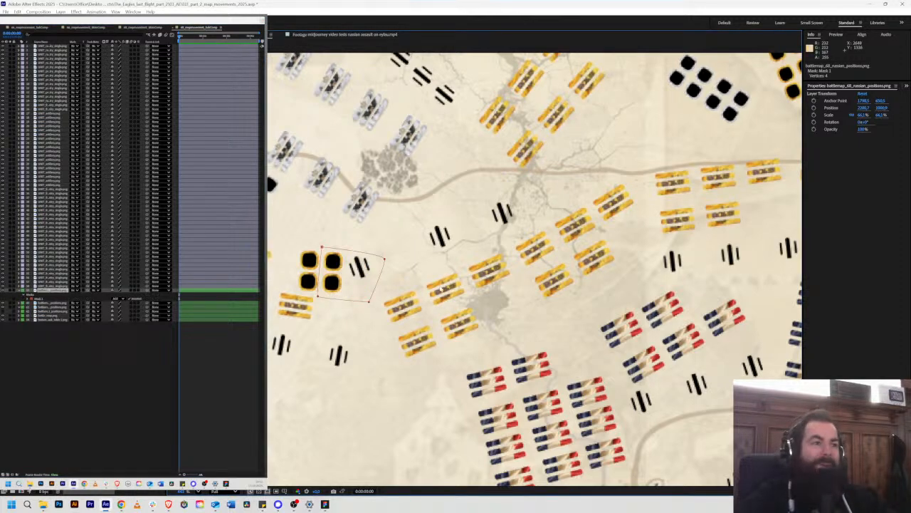
Step: Duplicate the Russian infantry unit and place copies over the two westernmost units of the central line, front and back row
{"action": "scroll", "coordinate": [455, 285], "scroll_direction": "down", "scroll_amount": 3}
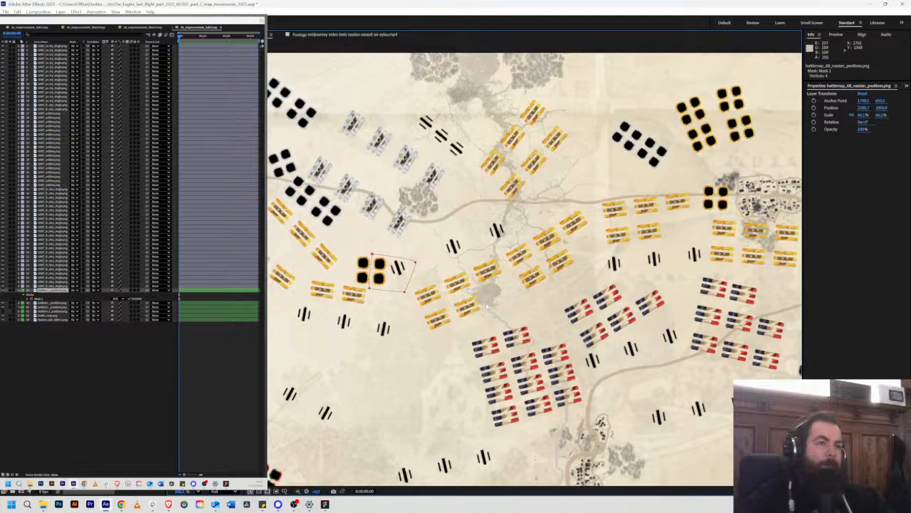
{"action": "scroll", "coordinate": [486, 306], "scroll_direction": "down", "scroll_amount": 4}
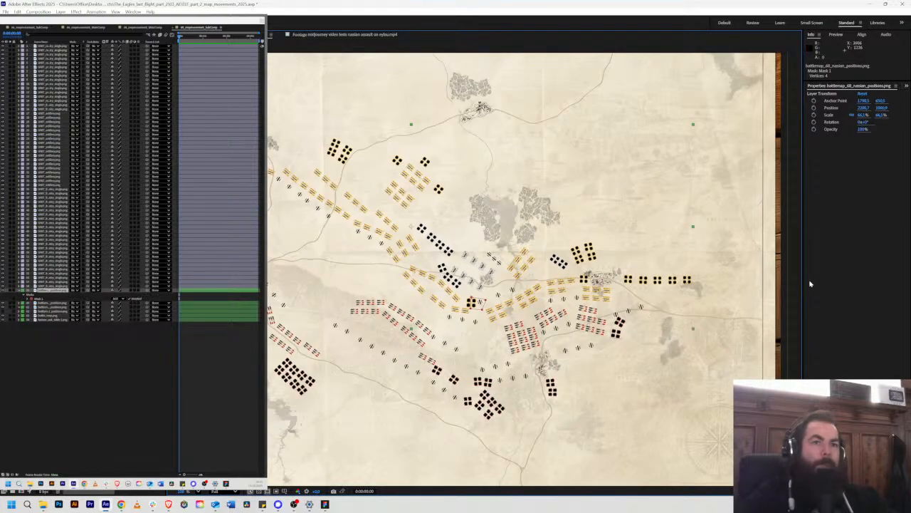
{"action": "left_click", "coordinate": [789, 277]}
{"action": "scroll", "coordinate": [530, 316], "scroll_direction": "up", "scroll_amount": 5}
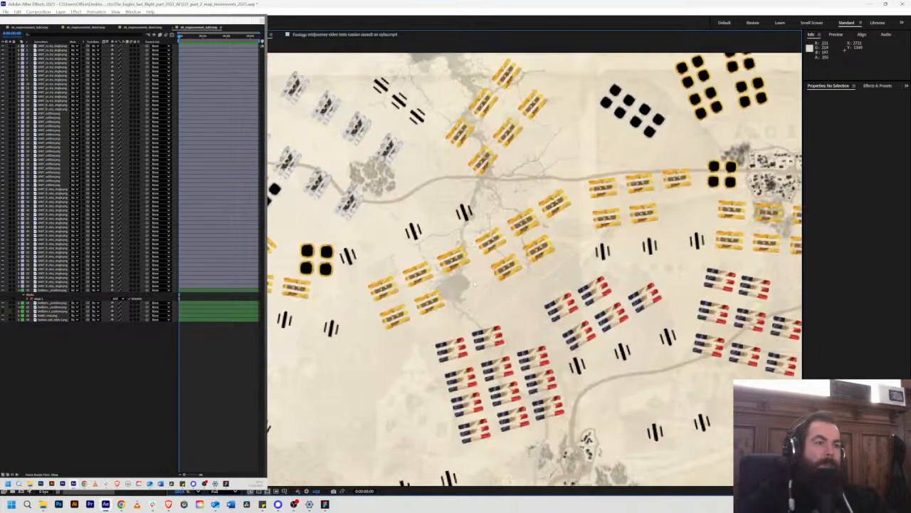
{"action": "scroll", "coordinate": [474, 285], "scroll_direction": "up", "scroll_amount": 3}
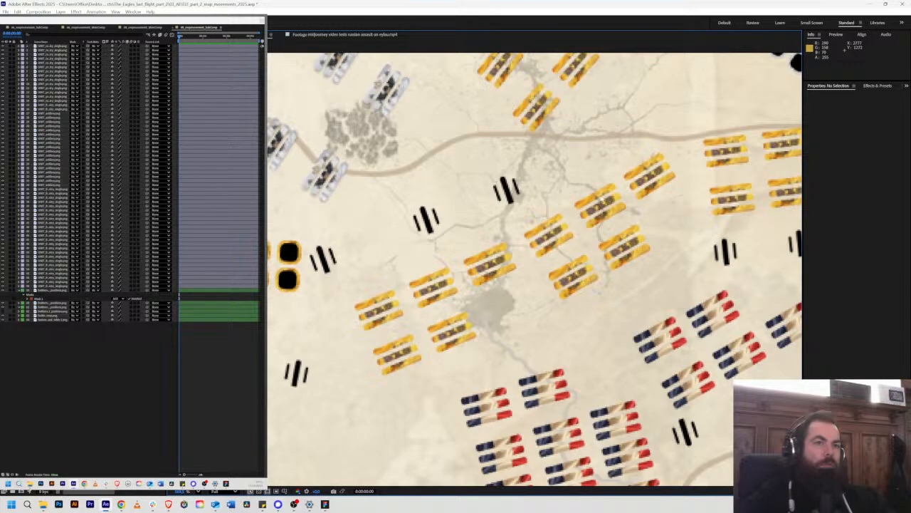
{"action": "left_click", "coordinate": [380, 303]}
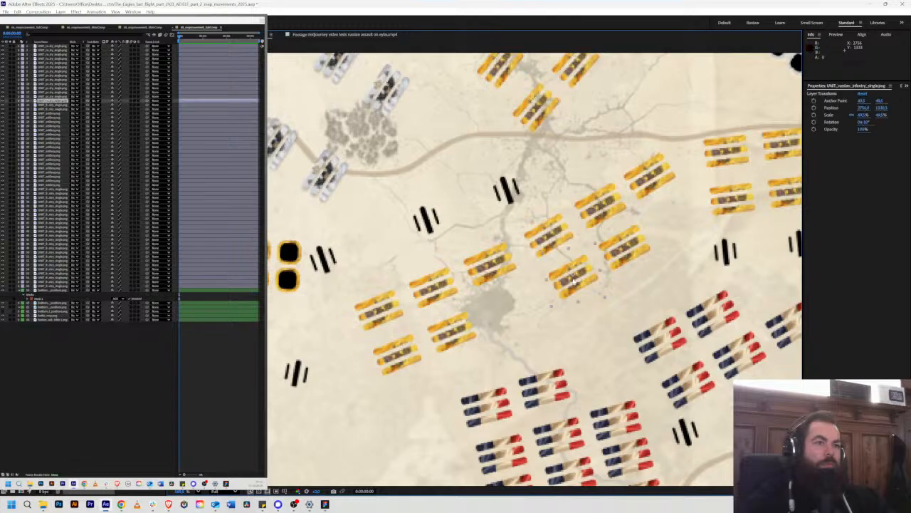
{"action": "left_click_drag", "start_coordinate": [384, 300], "coordinate": [408, 349]}
{"action": "key", "text": "ctrl+d"}
{"action": "scroll", "coordinate": [497, 317], "scroll_direction": "down", "scroll_amount": 6}
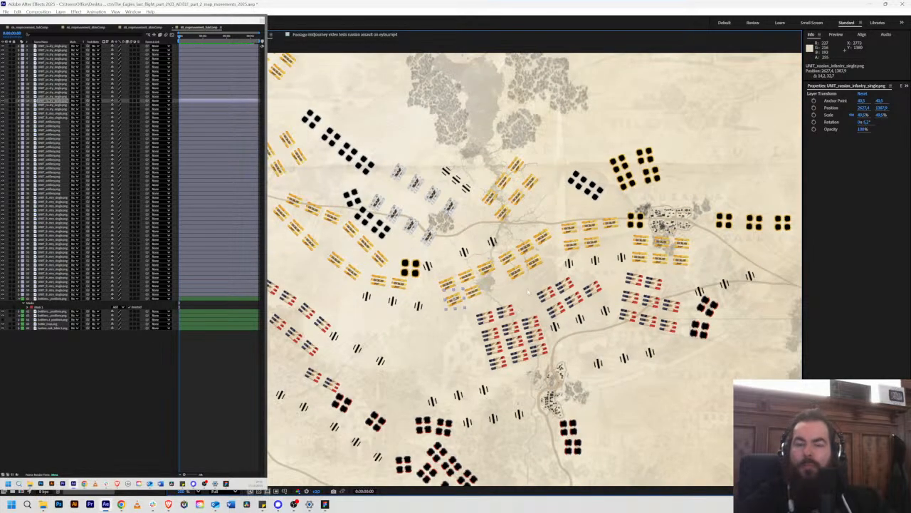
Step: Check the artillery pieces south of the central French infantry and east of Serpallen to see which are separate layers
{"action": "scroll", "coordinate": [530, 283], "scroll_direction": "down", "scroll_amount": 3}
{"action": "scroll", "coordinate": [538, 280], "scroll_direction": "down", "scroll_amount": 2}
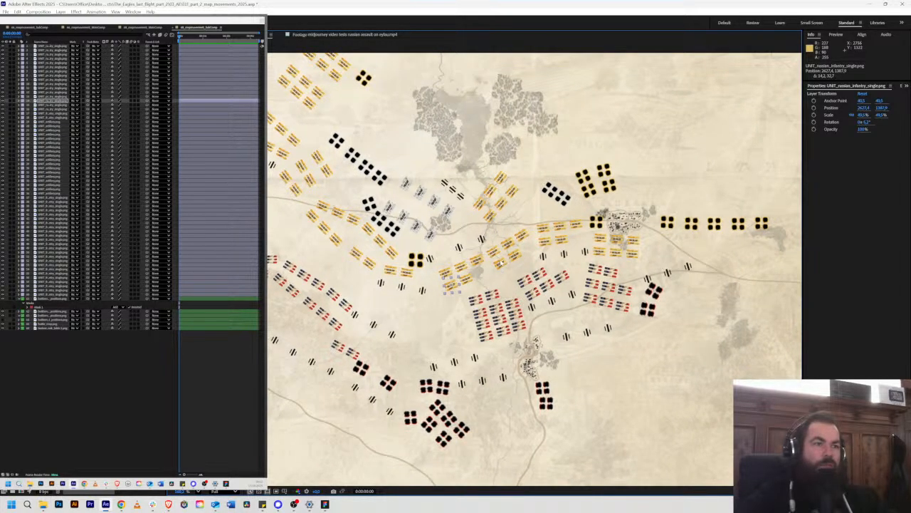
{"action": "scroll", "coordinate": [515, 265], "scroll_direction": "up", "scroll_amount": 4}
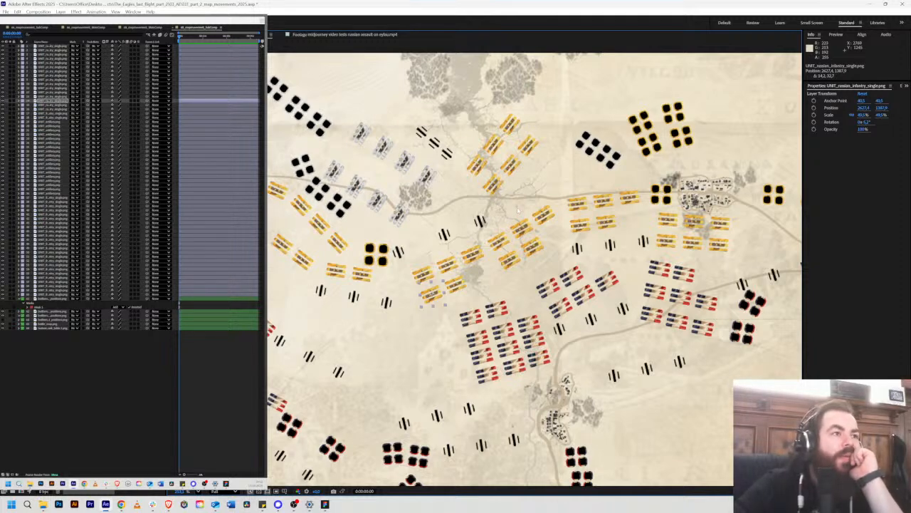
{"action": "left_click", "coordinate": [561, 331]}
{"action": "left_click", "coordinate": [593, 320]}
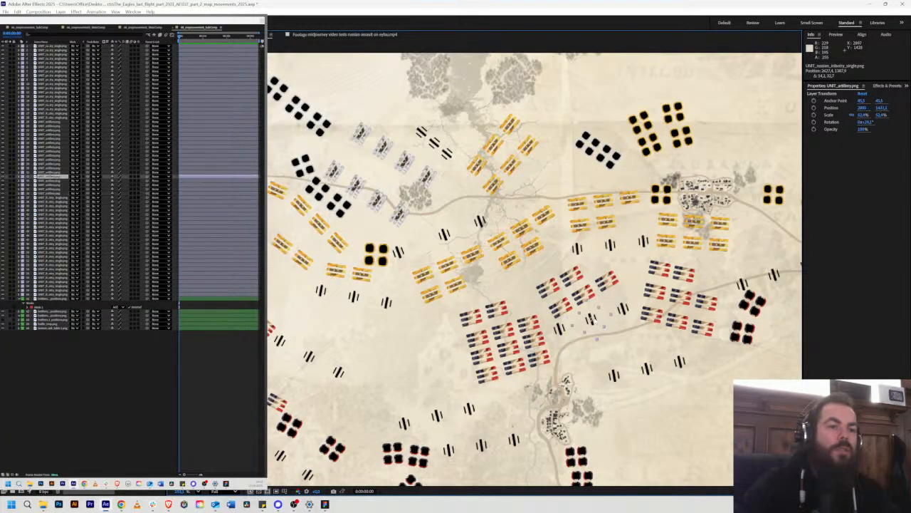
{"action": "left_click", "coordinate": [624, 309]}
{"action": "left_click", "coordinate": [680, 362]}
{"action": "left_click", "coordinate": [648, 369]}
{"action": "left_click", "coordinate": [614, 376]}
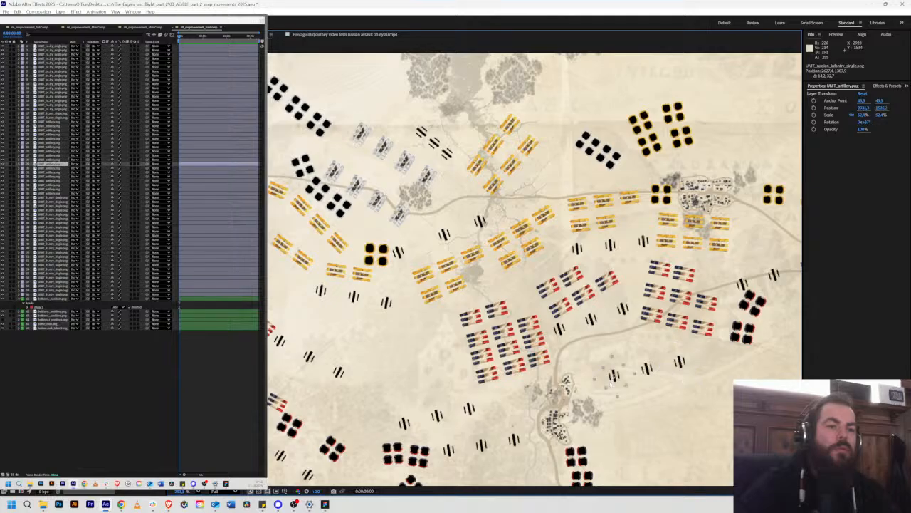
Step: Check the central French infantry units and the artillery piece beside them to see which are separate layers
{"action": "left_click", "coordinate": [497, 309]}
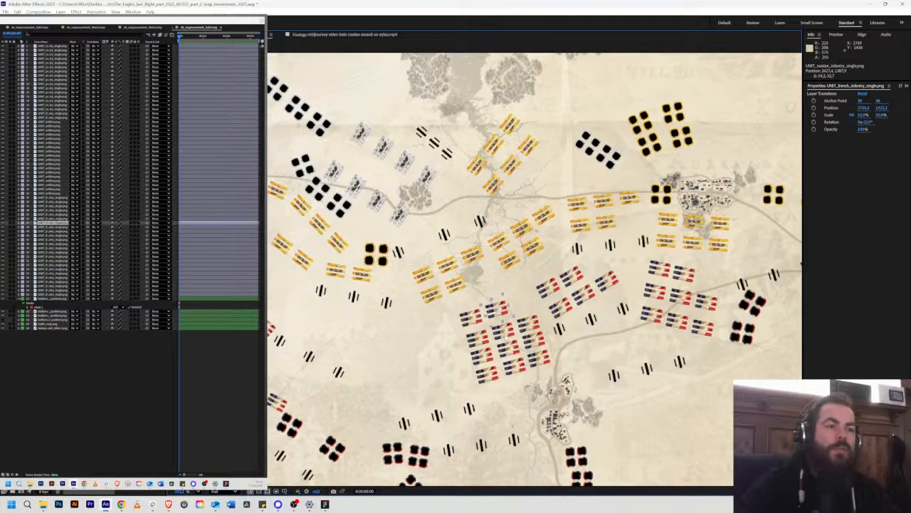
{"action": "left_click", "coordinate": [529, 323]}
{"action": "left_click", "coordinate": [559, 329]}
{"action": "left_click", "coordinate": [561, 307]}
{"action": "left_click", "coordinate": [549, 287]}
{"action": "left_click", "coordinate": [573, 276]}
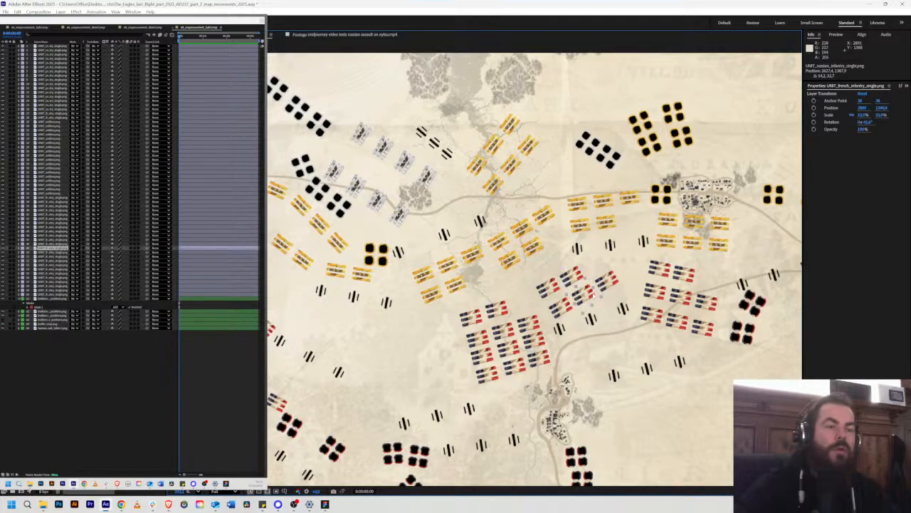
{"action": "left_click", "coordinate": [608, 282]}
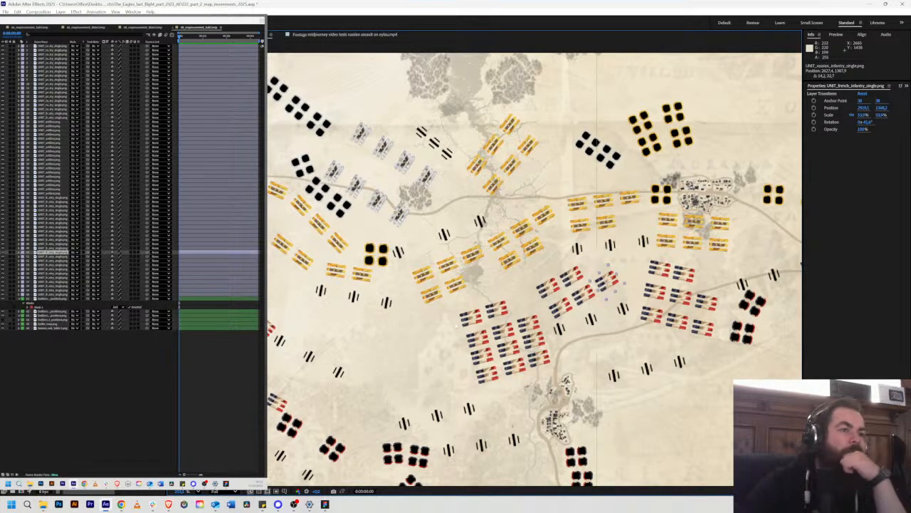
{"action": "left_click_drag", "start_coordinate": [617, 302], "coordinate": [585, 254]}
{"action": "left_click", "coordinate": [590, 260]}
{"action": "key", "text": "comma"}
{"action": "key", "text": "comma"}
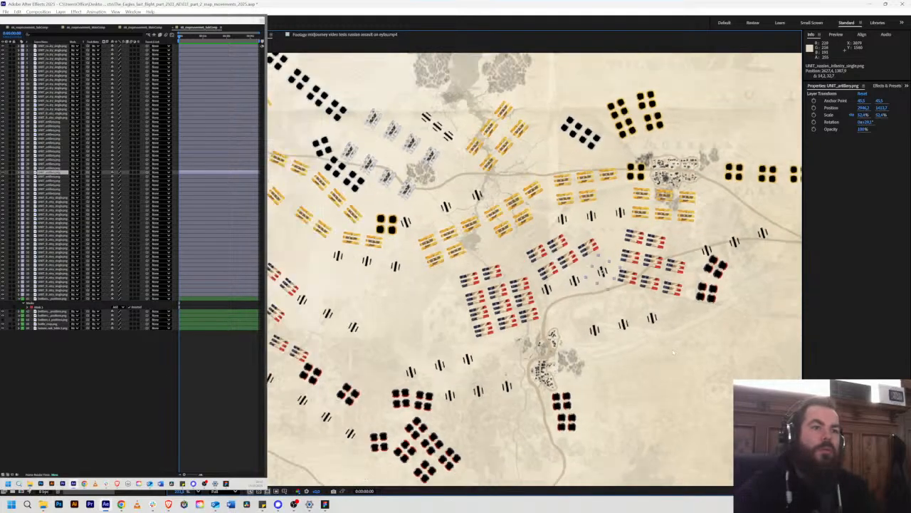
{"action": "scroll", "coordinate": [633, 349], "scroll_direction": "up", "scroll_amount": 3}
{"action": "mouse_move", "coordinate": [635, 305]}
{"action": "left_mouse_down"}
{"action": "mouse_move", "coordinate": [590, 307]}
{"action": "mouse_move", "coordinate": [631, 272]}
{"action": "mouse_move", "coordinate": [643, 291]}
{"action": "left_mouse_up"}
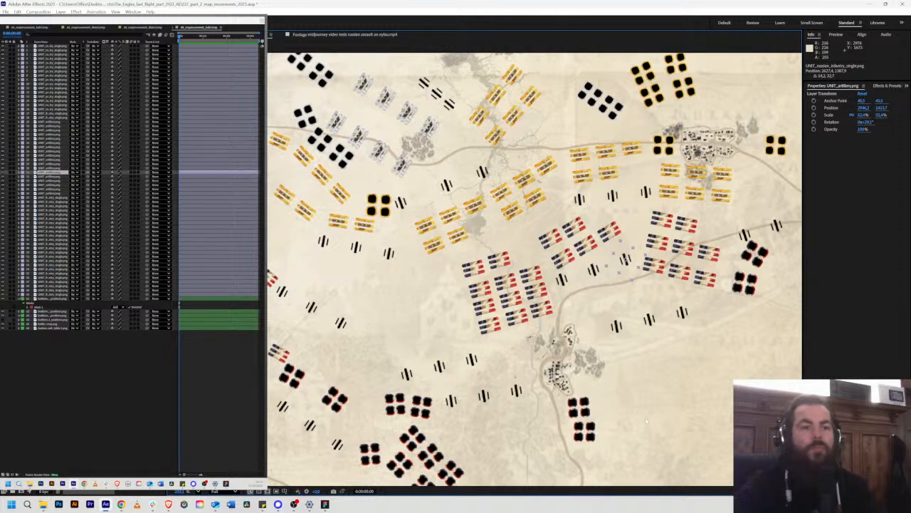
Step: Examine the unit positions and attack arrows between Klein-Sausgarten and Serpallen in the Figma storyboard, and return to After Effects
{"action": "left_click", "coordinate": [715, 345]}
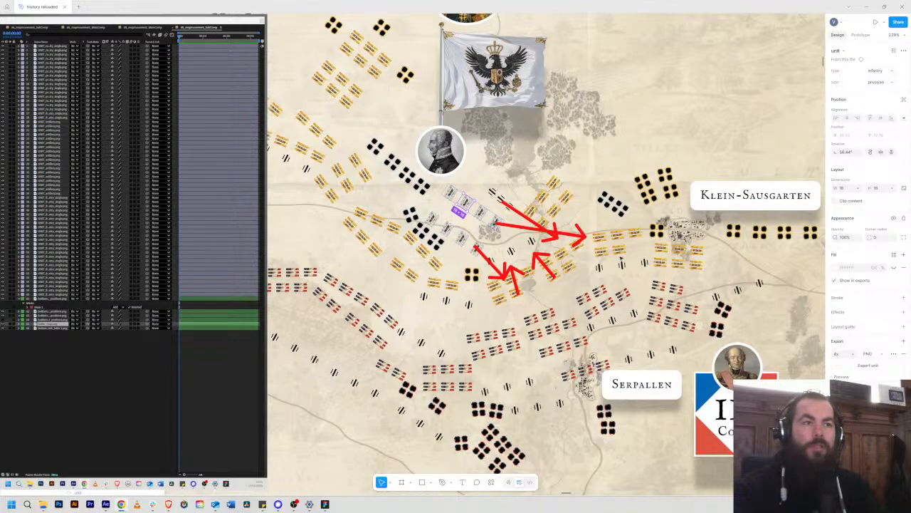
{"action": "scroll", "coordinate": [491, 302], "scroll_direction": "up", "scroll_amount": 2}
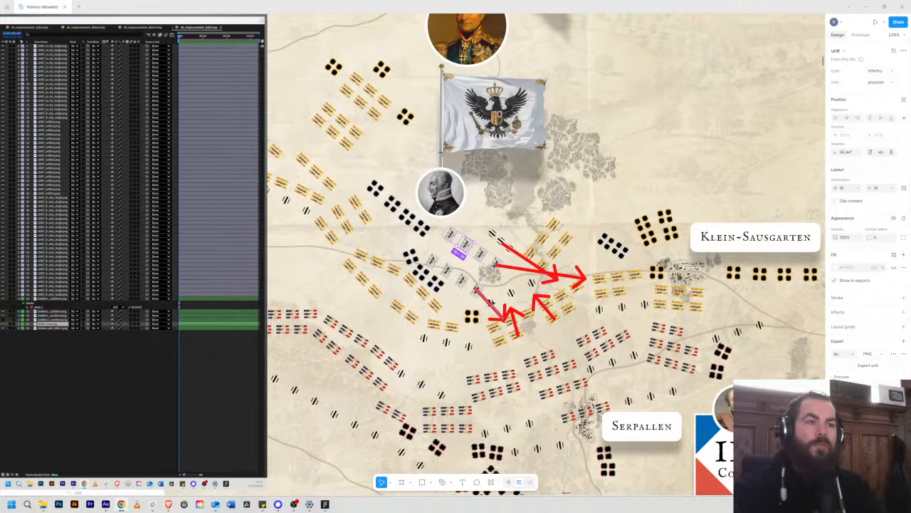
{"action": "scroll", "coordinate": [630, 281], "scroll_direction": "down", "scroll_amount": 3}
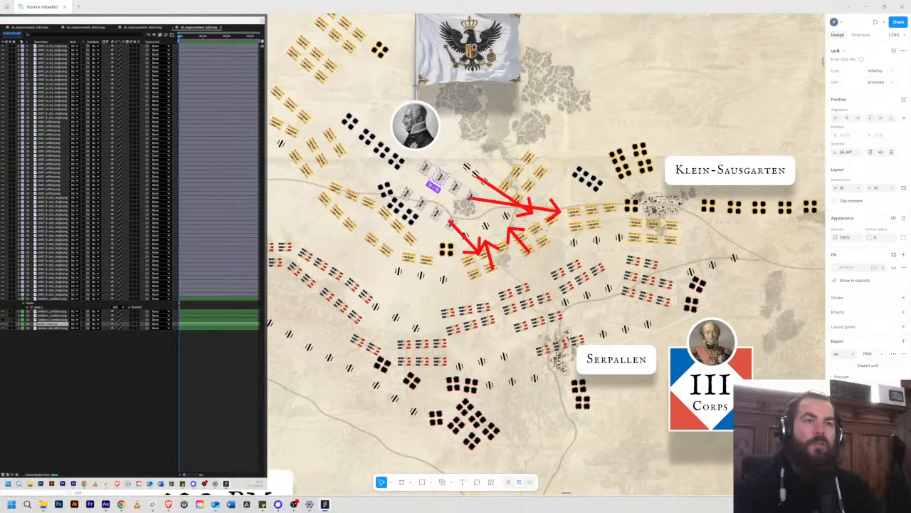
{"action": "scroll", "coordinate": [521, 245], "scroll_direction": "down", "scroll_amount": 2}
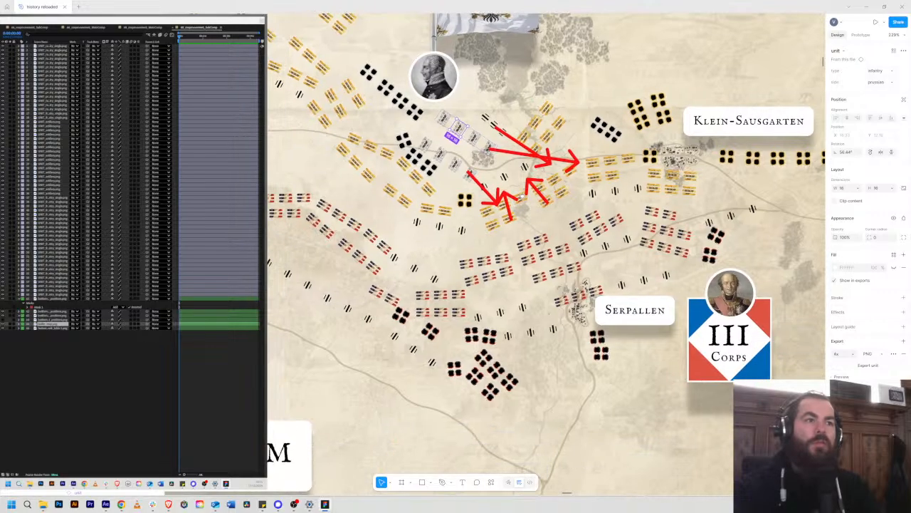
{"action": "key", "text": "alt"}
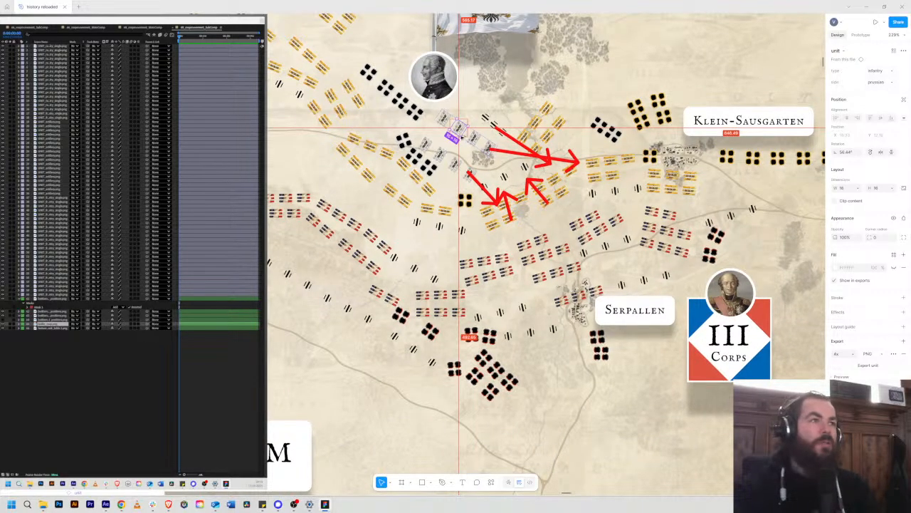
{"action": "key", "text": "alt+Tab"}
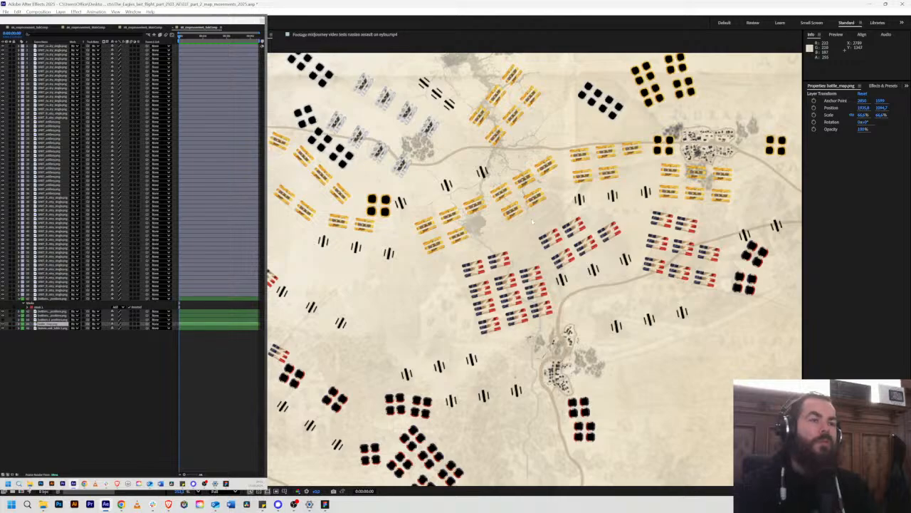
Step: Duplicate the western Russian cavalry unit and place the copy over the cavalry beside the road just west of the north-eastern village
{"action": "scroll", "coordinate": [531, 218], "scroll_direction": "up", "scroll_amount": 2}
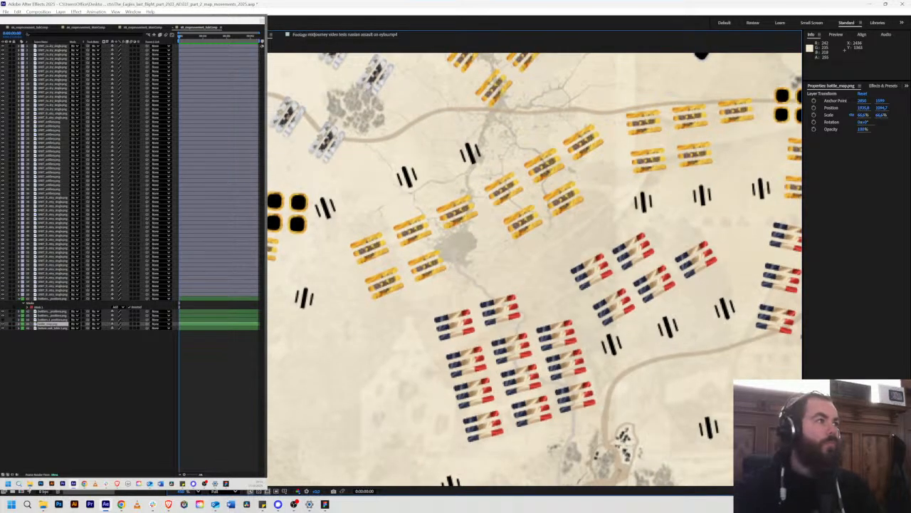
{"action": "left_click", "coordinate": [62, 47]}
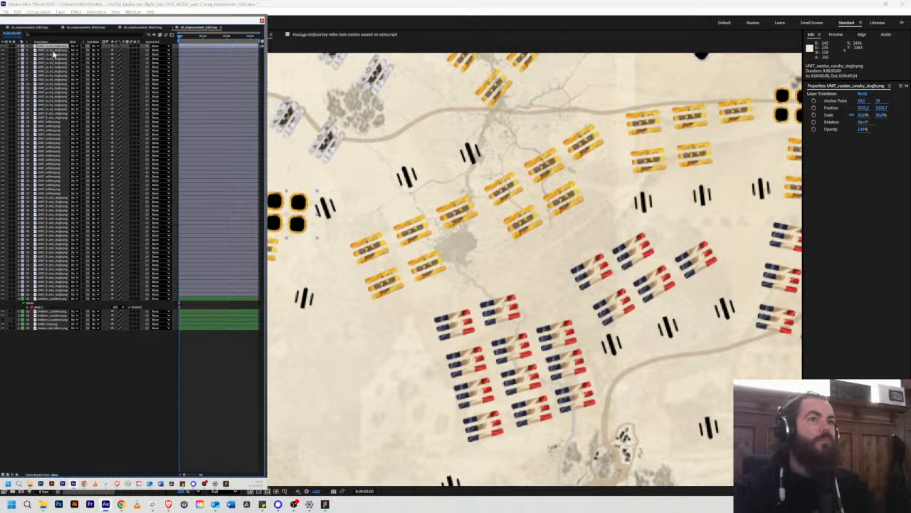
{"action": "scroll", "coordinate": [478, 206], "scroll_direction": "down", "scroll_amount": 1}
{"action": "left_click_drag", "start_coordinate": [478, 203], "coordinate": [411, 238]}
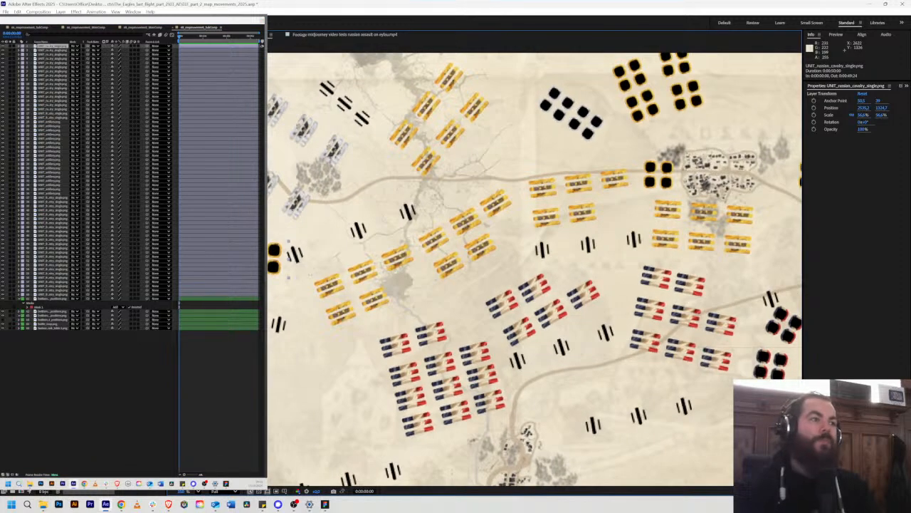
{"action": "key", "text": "ctrl+d"}
{"action": "left_click_drag", "start_coordinate": [277, 253], "coordinate": [670, 171]}
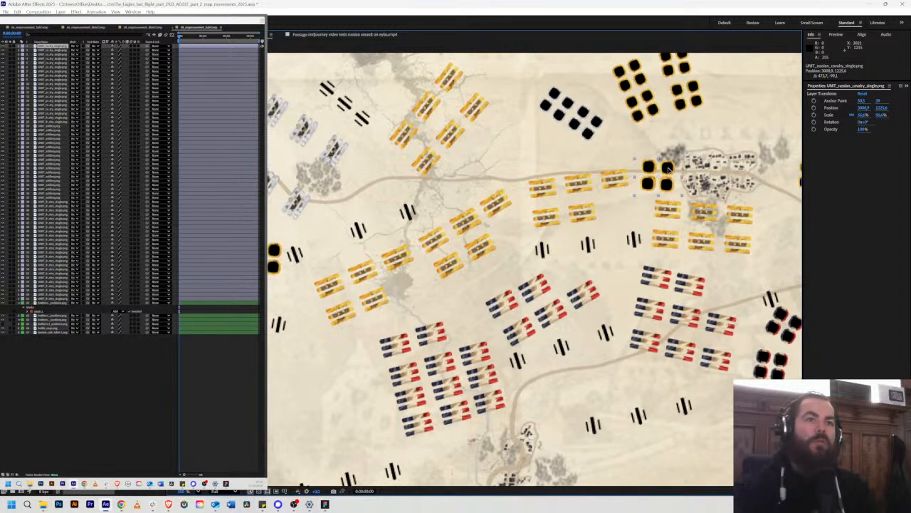
Step: Duplicate the Russian cavalry unit and line up five copies in an eastward row, starting over the unit east of the village
{"action": "left_click_drag", "start_coordinate": [724, 184], "coordinate": [476, 187]}
{"action": "key", "text": "ctrl+d"}
{"action": "left_click_drag", "start_coordinate": [387, 173], "coordinate": [745, 173]}
{"action": "key", "text": "ctrl+d"}
{"action": "key", "text": "ctrl+d"}
{"action": "key", "text": "ctrl+d"}
{"action": "key", "text": "ctrl+d"}
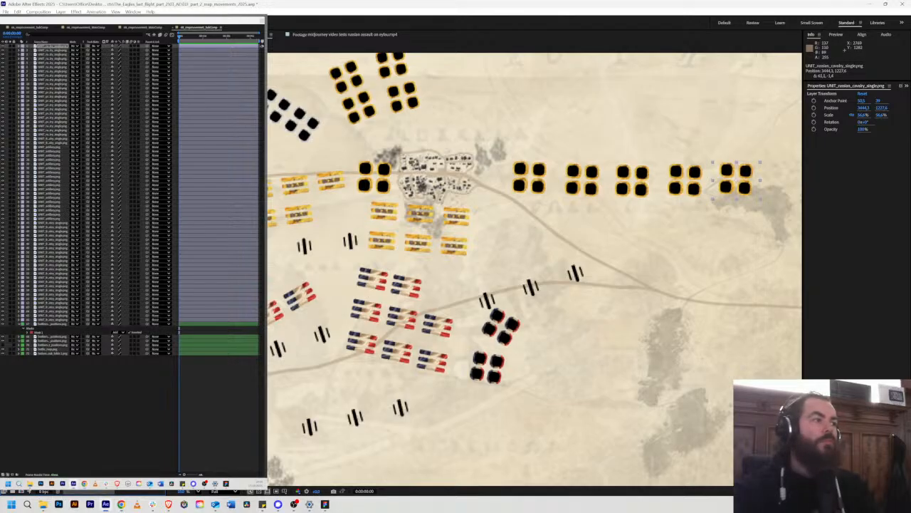
Step: Duplicate a central-line Russian infantry unit and place copies over the three back-row units north-west of it
{"action": "left_click_drag", "start_coordinate": [258, 220], "coordinate": [496, 201]}
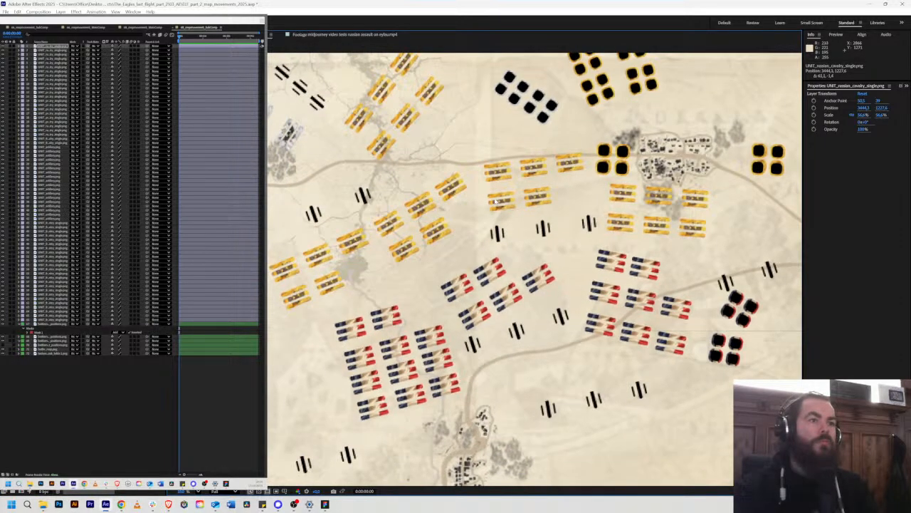
{"action": "left_click", "coordinate": [432, 235]}
{"action": "key", "text": "ctrl+d"}
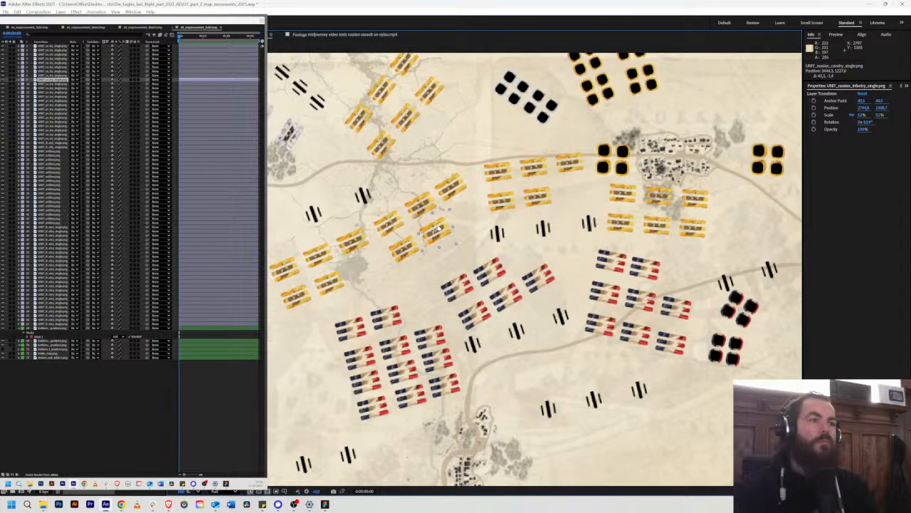
{"action": "left_click_drag", "start_coordinate": [434, 231], "coordinate": [395, 218]}
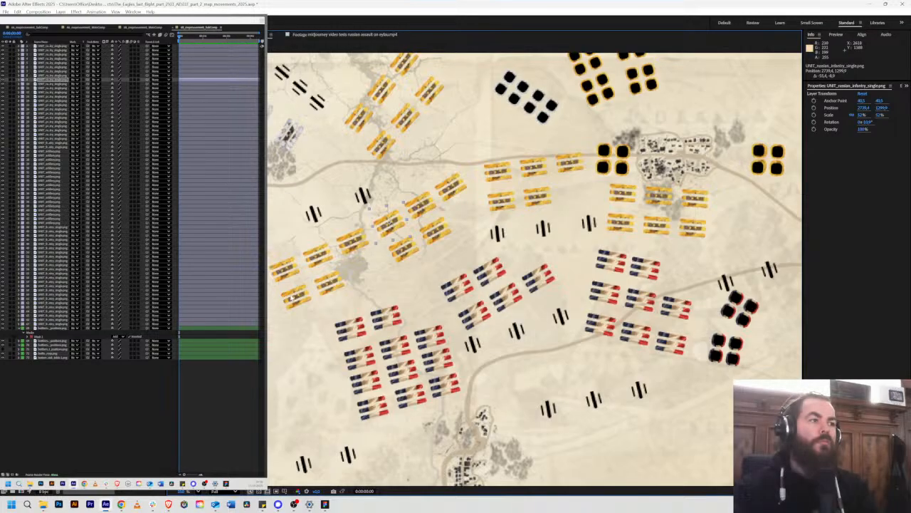
{"action": "key", "text": "ctrl+d"}
{"action": "left_click_drag", "start_coordinate": [390, 222], "coordinate": [507, 173]}
Step: Place three more Russian infantry copies over the northern row west of the village cavalry, rotated to match the near-horizontal units there
{"action": "key", "text": "ctrl+d"}
{"action": "key", "text": "w"}
{"action": "key", "text": "v"}
{"action": "key", "text": "ctrl+d"}
{"action": "key", "text": "w"}
{"action": "key", "text": "v"}
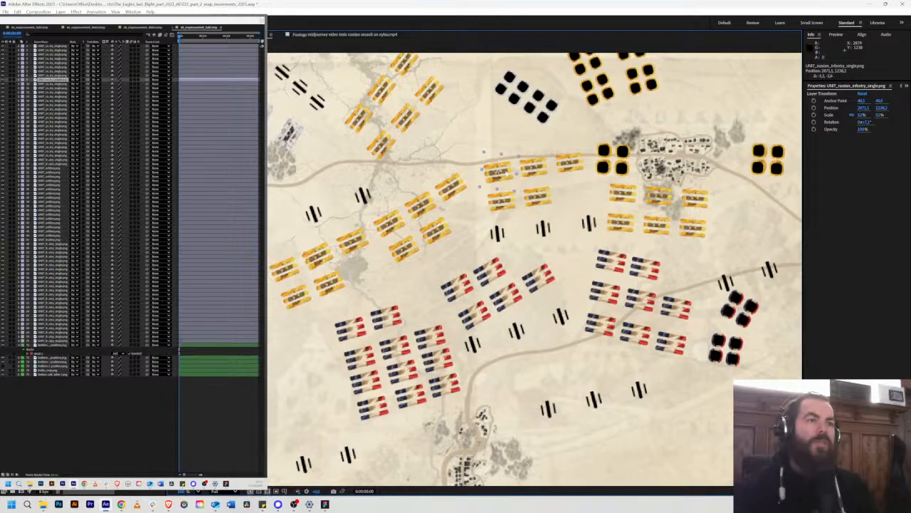
{"action": "left_click", "coordinate": [538, 168]}
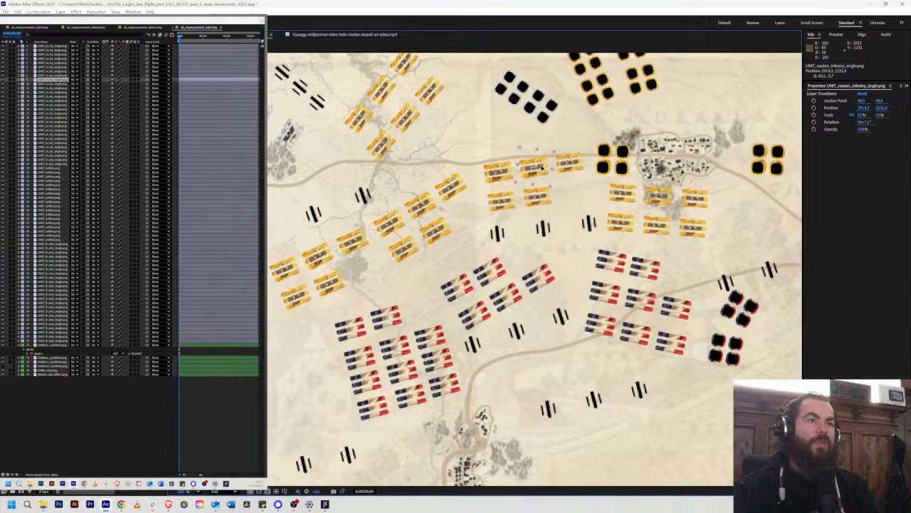
{"action": "left_click_drag", "start_coordinate": [541, 168], "coordinate": [573, 164]}
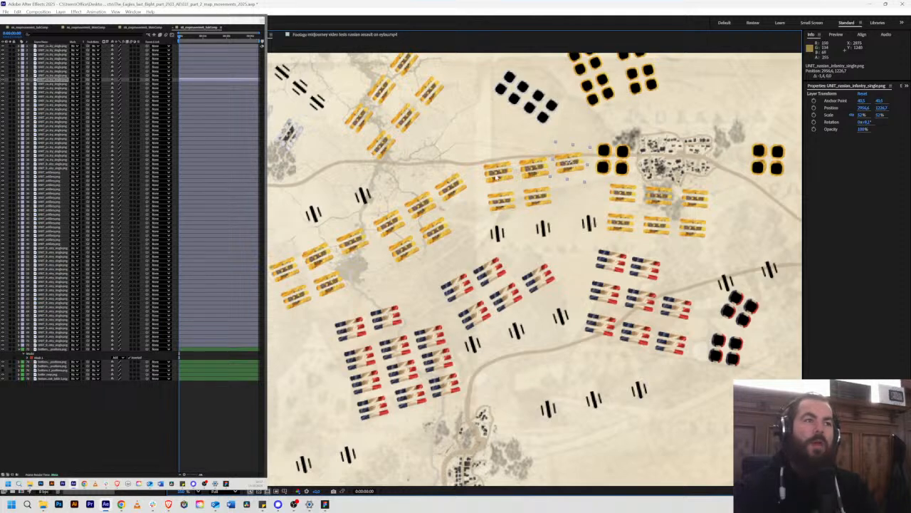
{"action": "mouse_move", "coordinate": [423, 208]}
{"action": "left_mouse_down"}
{"action": "mouse_move", "coordinate": [313, 119]}
{"action": "mouse_move", "coordinate": [408, 203]}
{"action": "left_mouse_up"}
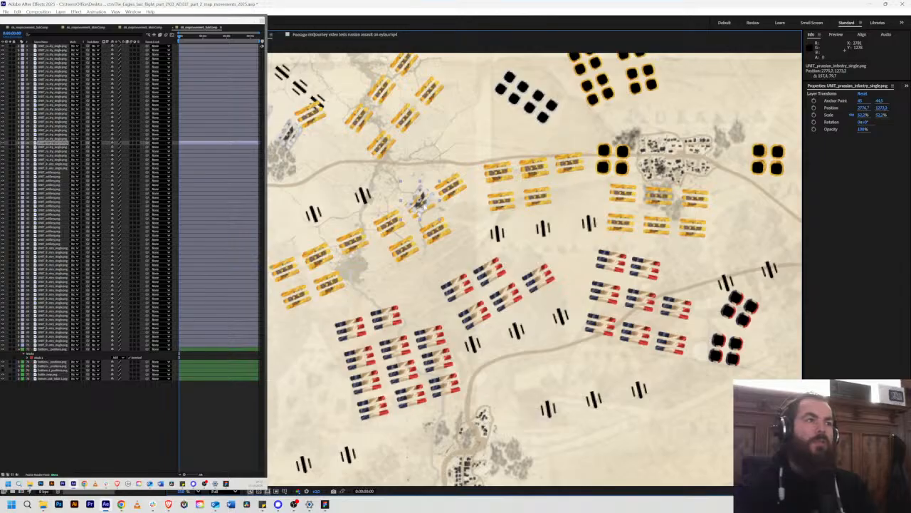
{"action": "key", "text": "ctrl+z"}
{"action": "key", "text": "ctrl+z"}
Step: Duplicate the Russian infantry unit, rotate it to match, and place six copies over the two rows of three south of the village
{"action": "left_click_drag", "start_coordinate": [704, 213], "coordinate": [666, 222]}
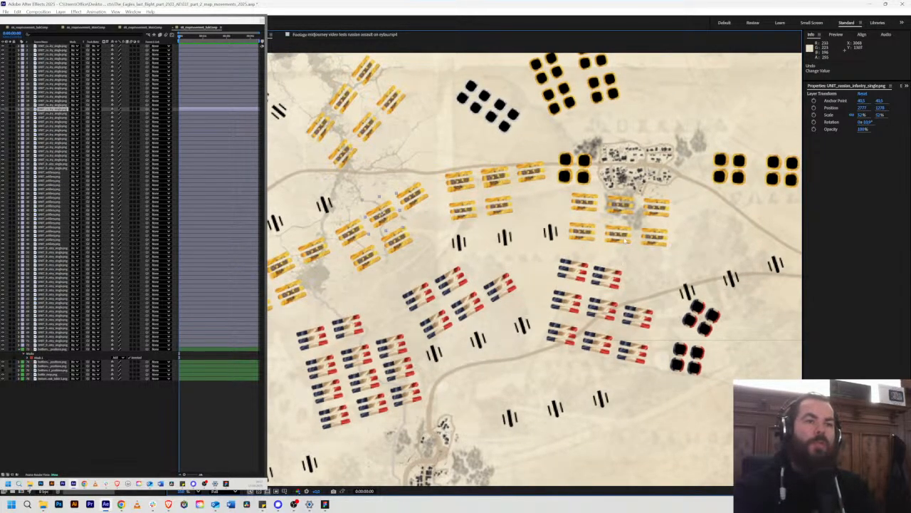
{"action": "left_click", "coordinate": [580, 203]}
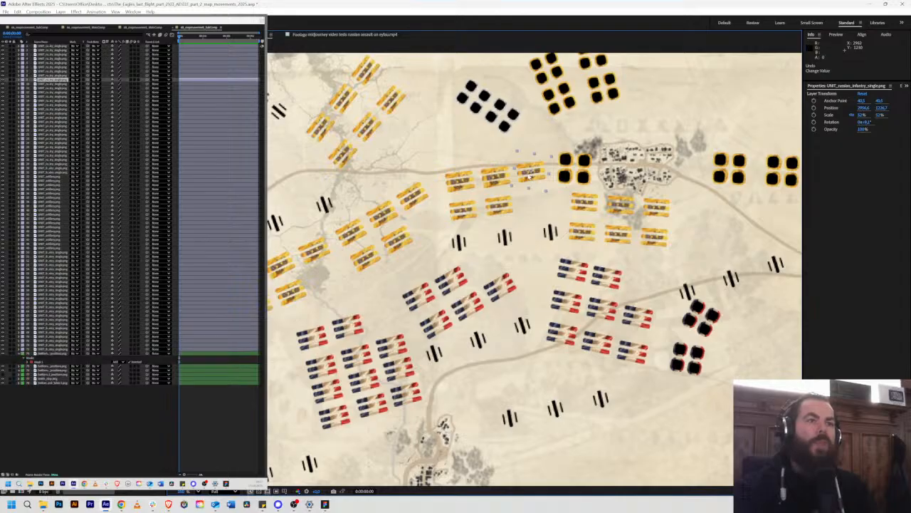
{"action": "key", "text": "w"}
{"action": "left_click_drag", "start_coordinate": [580, 204], "coordinate": [589, 241]}
{"action": "key", "text": "v"}
{"action": "key", "text": "ctrl+d"}
{"action": "key", "text": "ctrl+d"}
{"action": "key", "text": "ctrl+d"}
{"action": "key", "text": "ctrl+d"}
{"action": "key", "text": "ctrl+d"}
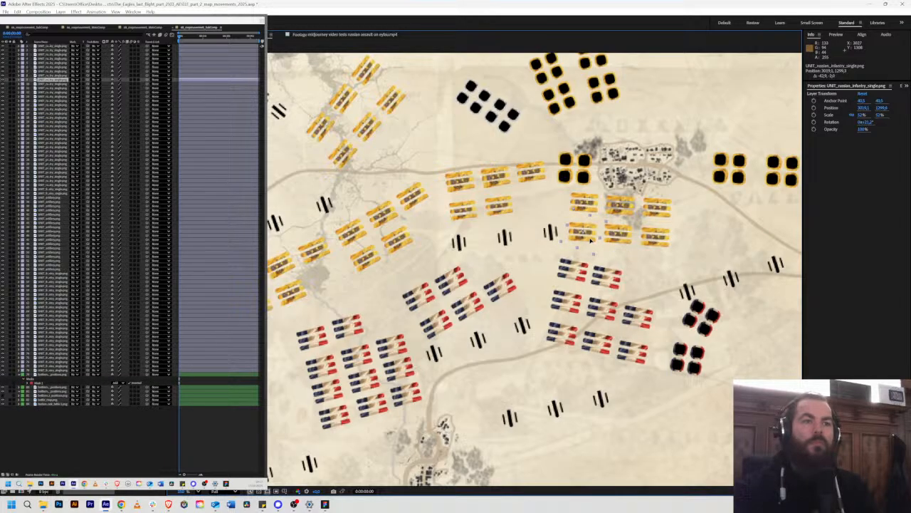
Step: Place Russian infantry copies over the two southern-row units of the group west of the village
{"action": "mouse_move", "coordinate": [706, 202]}
{"action": "left_mouse_down"}
{"action": "mouse_move", "coordinate": [619, 221]}
{"action": "mouse_move", "coordinate": [654, 247]}
{"action": "mouse_move", "coordinate": [707, 209]}
{"action": "left_mouse_up"}
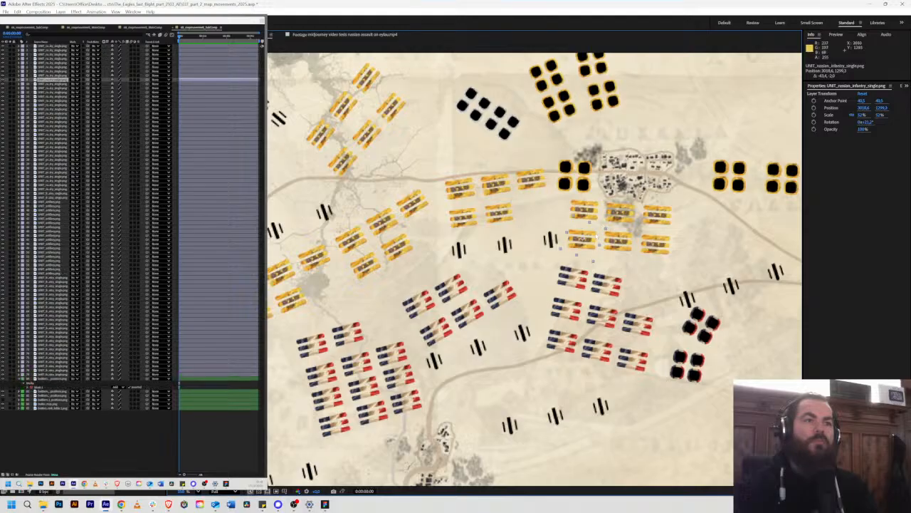
{"action": "left_click", "coordinate": [500, 212]}
{"action": "left_click_drag", "start_coordinate": [511, 212], "coordinate": [471, 216]}
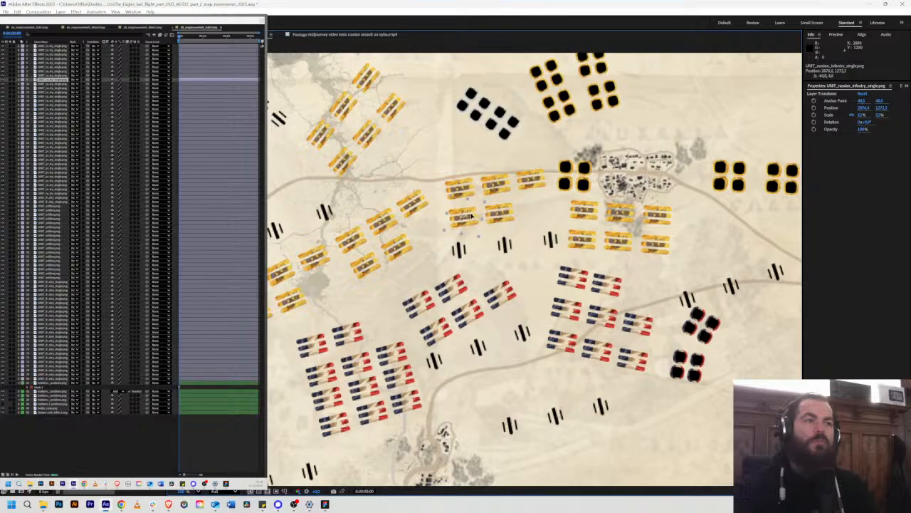
Step: Duplicate the westernmost artillery piece east of Serpallen and place three copies, rotated about 220°, over the artillery line facing the Russian infantry
{"action": "key", "text": "space"}
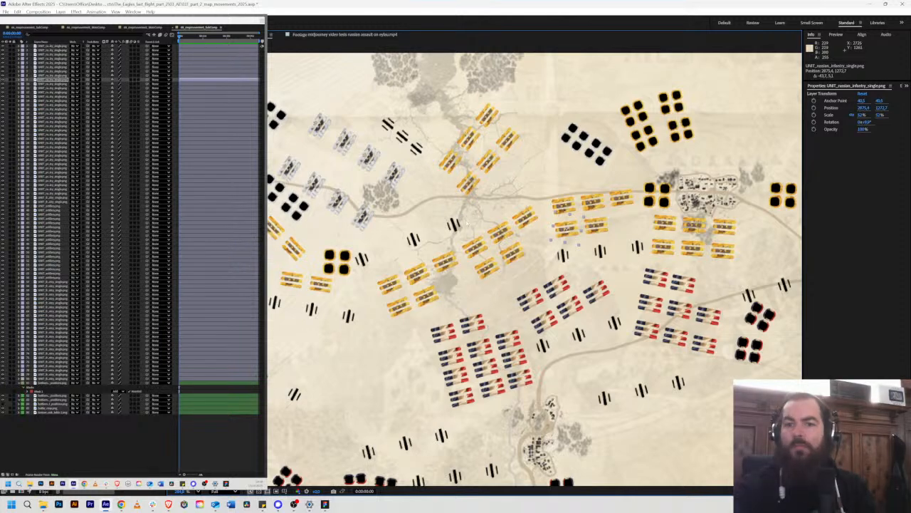
{"action": "left_click_drag", "start_coordinate": [618, 278], "coordinate": [563, 232]}
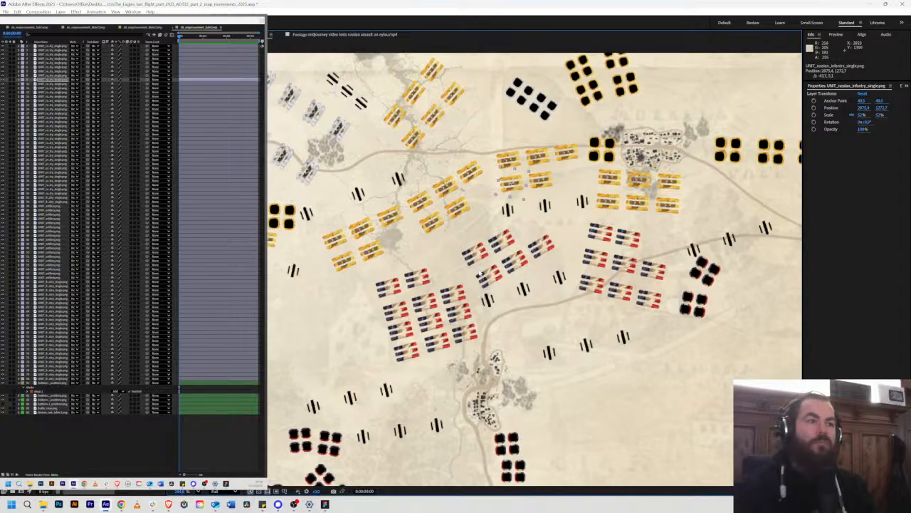
{"action": "left_click", "coordinate": [542, 227]}
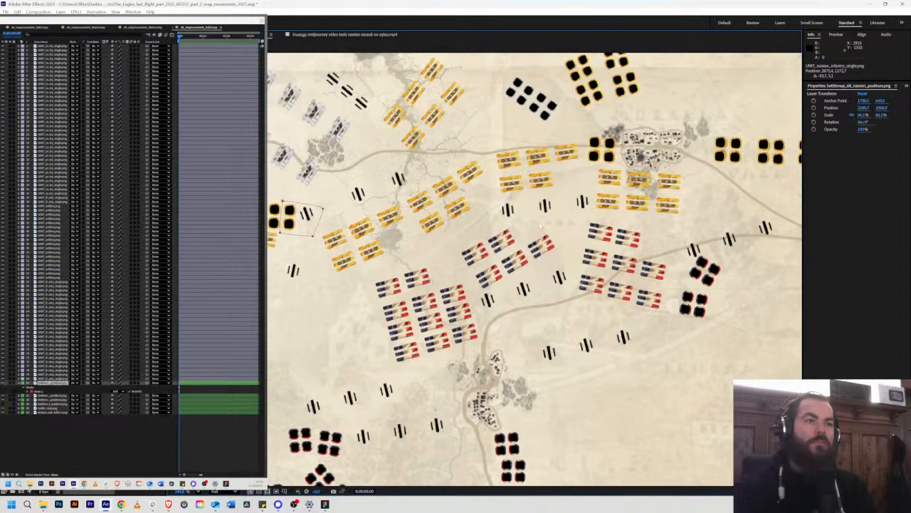
{"action": "left_click", "coordinate": [549, 350]}
{"action": "key", "text": "ctrl+d"}
{"action": "left_click_drag", "start_coordinate": [549, 349], "coordinate": [523, 156]}
{"action": "scroll", "coordinate": [516, 215], "scroll_direction": "up", "scroll_amount": 2}
{"action": "left_click_drag", "start_coordinate": [524, 168], "coordinate": [639, 159]}
{"action": "key", "text": "ctrl+d"}
{"action": "key", "text": "ctrl+d"}
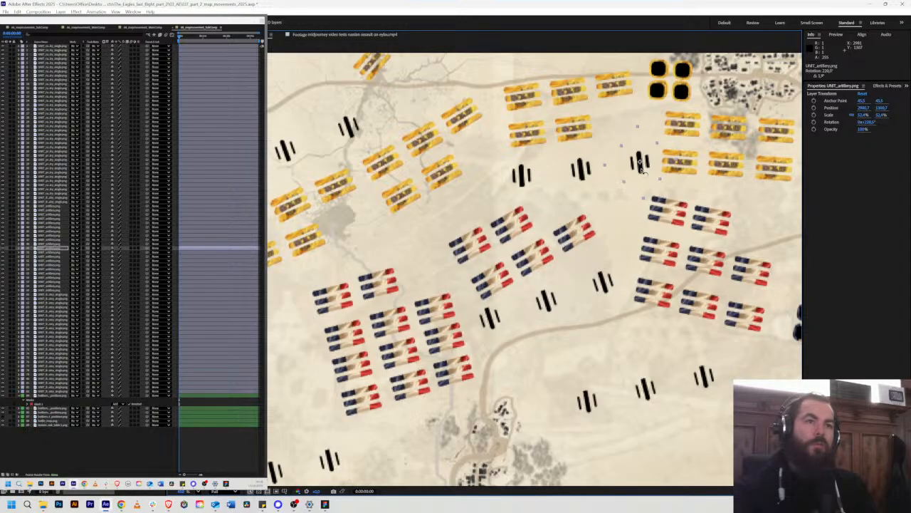
Step: Duplicate the Russian cavalry unit, rotate it about -21°, and place four copies over the cavalry cluster north-west of the village
{"action": "scroll", "coordinate": [537, 223], "scroll_direction": "down", "scroll_amount": 2}
{"action": "left_click_drag", "start_coordinate": [475, 221], "coordinate": [561, 226]}
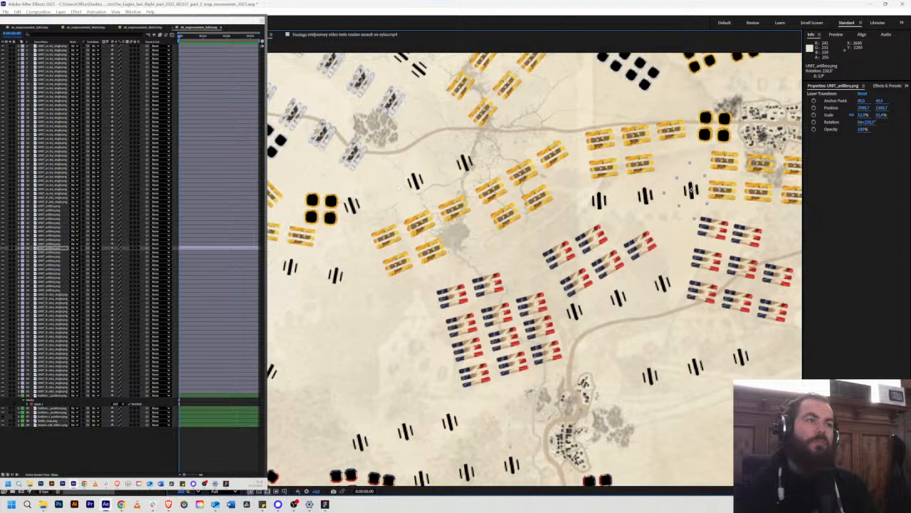
{"action": "left_click_drag", "start_coordinate": [543, 176], "coordinate": [365, 162]}
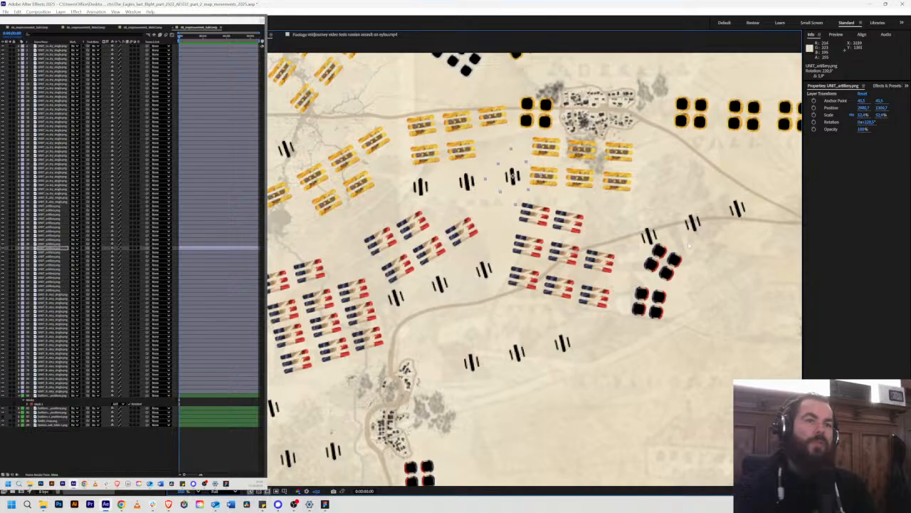
{"action": "left_click_drag", "start_coordinate": [695, 244], "coordinate": [681, 296]}
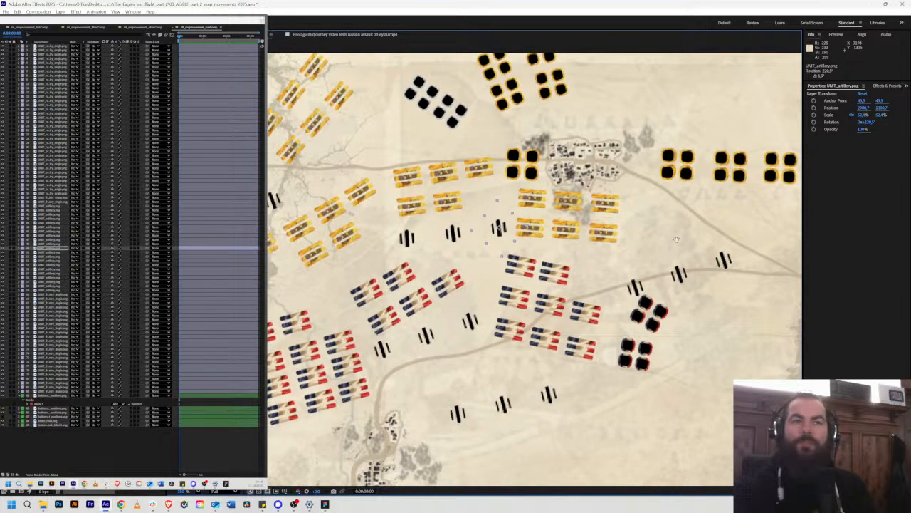
{"action": "left_click_drag", "start_coordinate": [677, 245], "coordinate": [610, 271]}
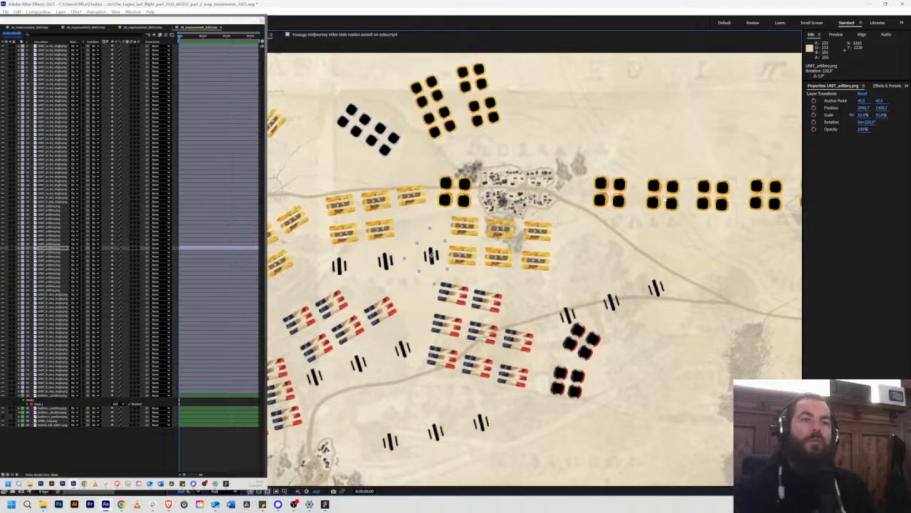
{"action": "left_click_drag", "start_coordinate": [430, 255], "coordinate": [551, 305]}
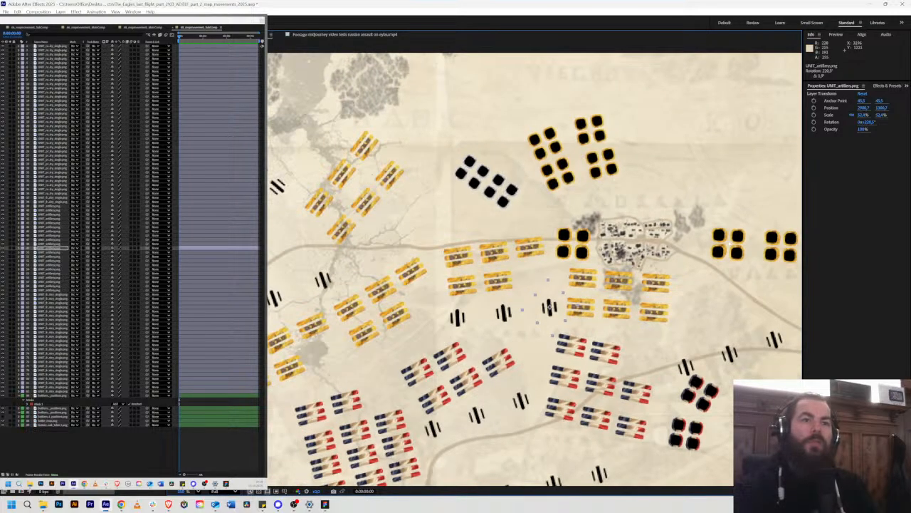
{"action": "left_click", "coordinate": [737, 245]}
{"action": "key", "text": "ctrl+d"}
{"action": "left_click_drag", "start_coordinate": [737, 245], "coordinate": [551, 132]}
{"action": "key", "text": "w"}
{"action": "key", "text": "ctrl+d"}
{"action": "key", "text": "ctrl+d"}
{"action": "key", "text": "ctrl+d"}
{"action": "key", "text": "ctrl+z"}
{"action": "key", "text": "ctrl+z"}
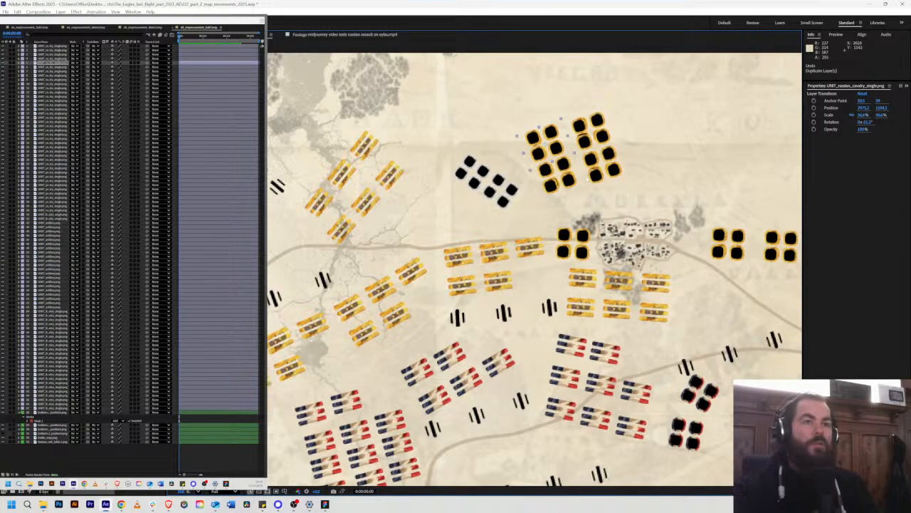
Step: Examine the French infantry layers one by one, from the lowest unit layer upward, to see which map unit each represents
{"action": "scroll", "coordinate": [456, 256], "scroll_direction": "down", "scroll_amount": 2}
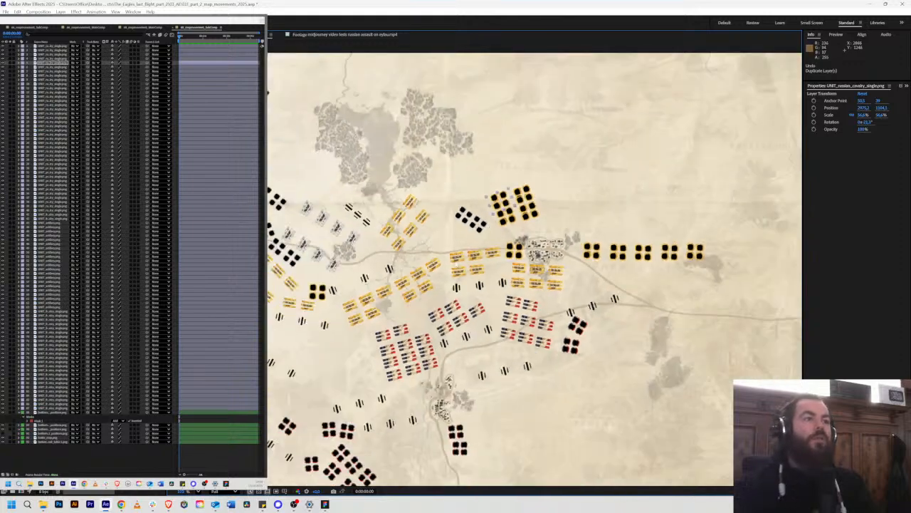
{"action": "left_click_drag", "start_coordinate": [461, 336], "coordinate": [556, 246]}
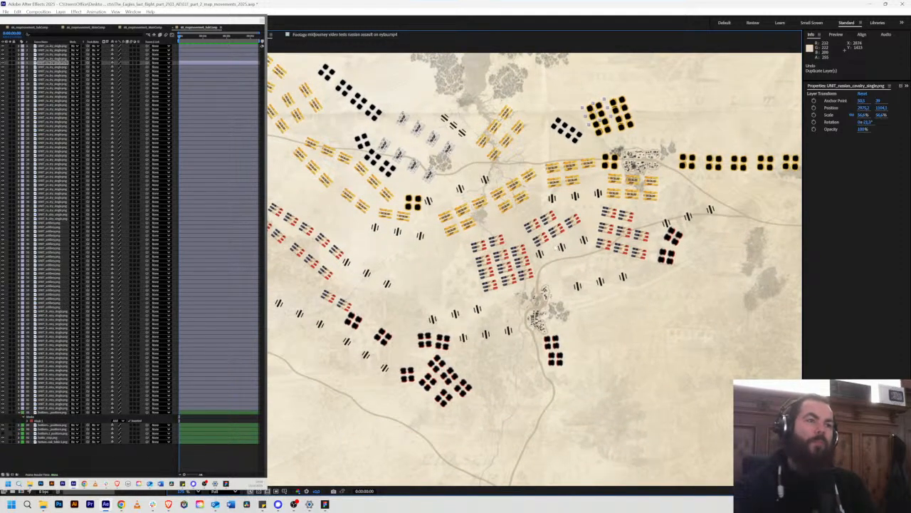
{"action": "scroll", "coordinate": [486, 273], "scroll_direction": "up", "scroll_amount": 2}
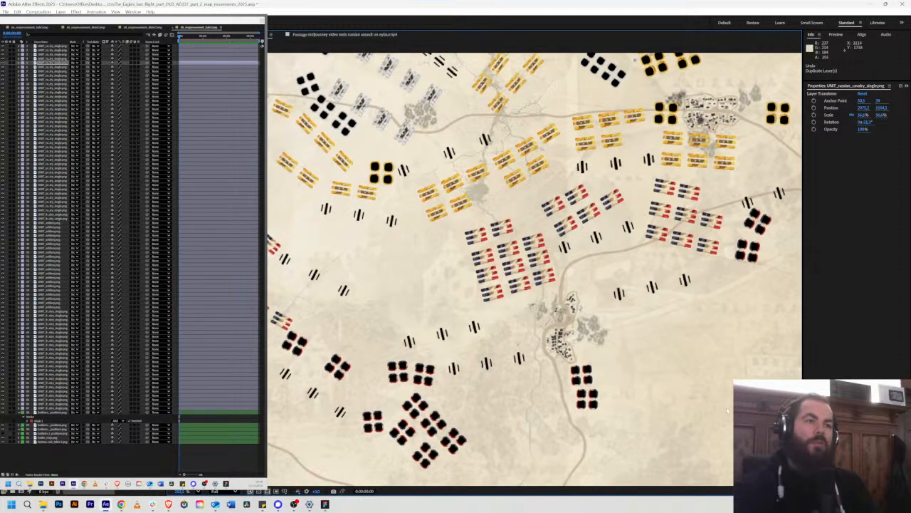
{"action": "left_click", "coordinate": [661, 333]}
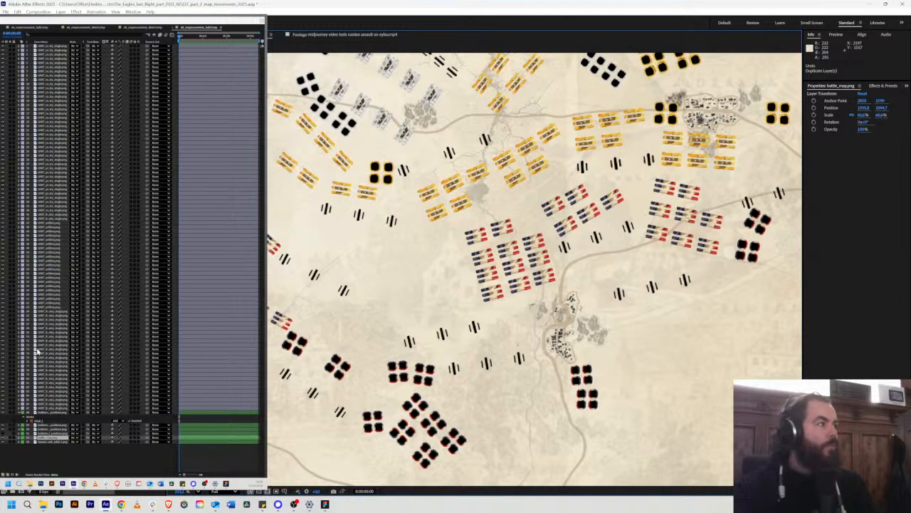
{"action": "left_click", "coordinate": [52, 412]}
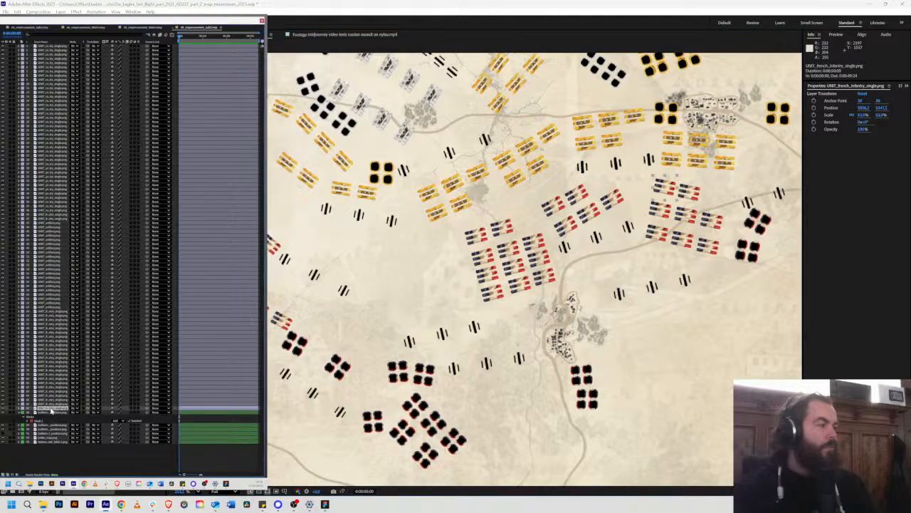
{"action": "left_click_drag", "start_coordinate": [562, 257], "coordinate": [485, 327]}
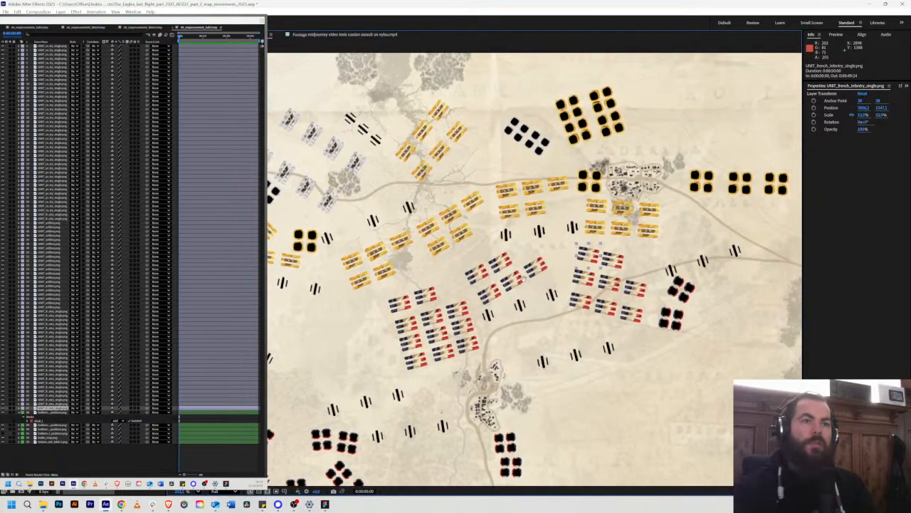
{"action": "left_click", "coordinate": [50, 396]}
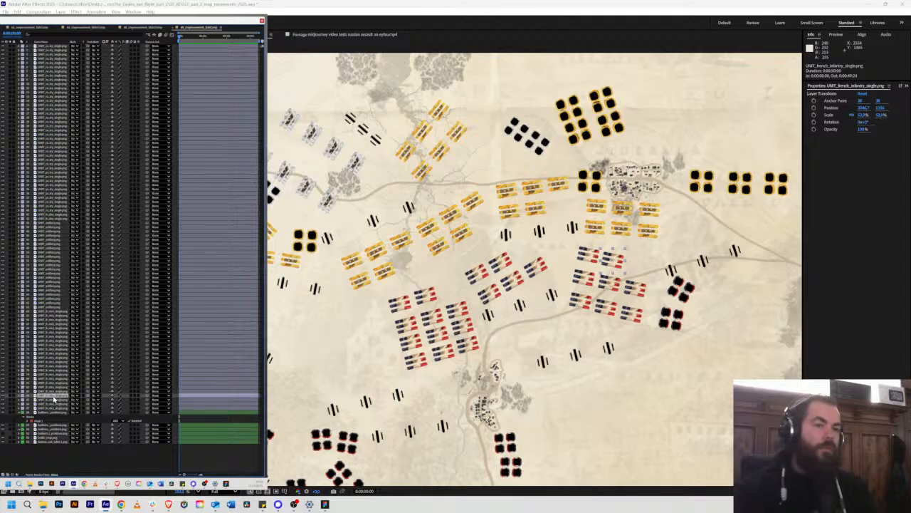
{"action": "key", "text": "ctrl+Up"}
{"action": "key", "text": "ctrl+Up"}
{"action": "key", "text": "ctrl+Up"}
{"action": "key", "text": "ctrl+Up"}
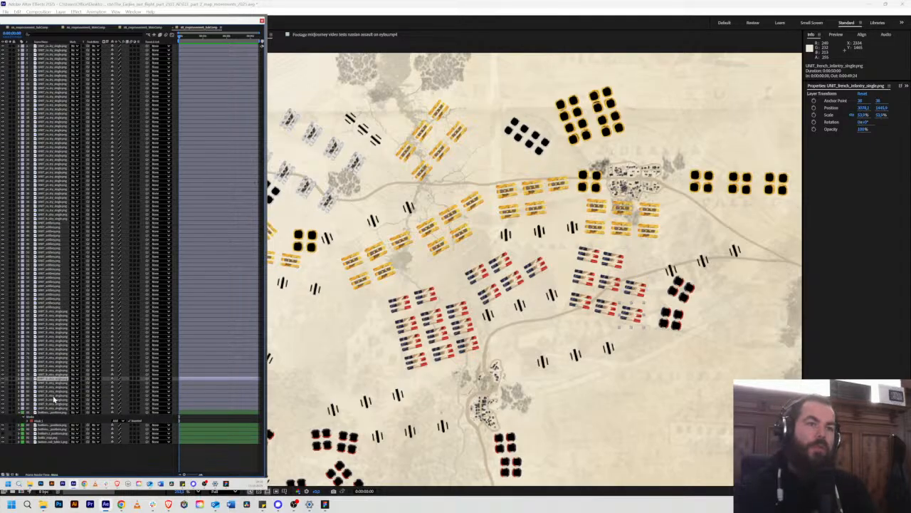
{"action": "key", "text": "ctrl+Up"}
{"action": "key", "text": "ctrl+Up"}
{"action": "key", "text": "ctrl+Up"}
{"action": "key", "text": "ctrl+Up"}
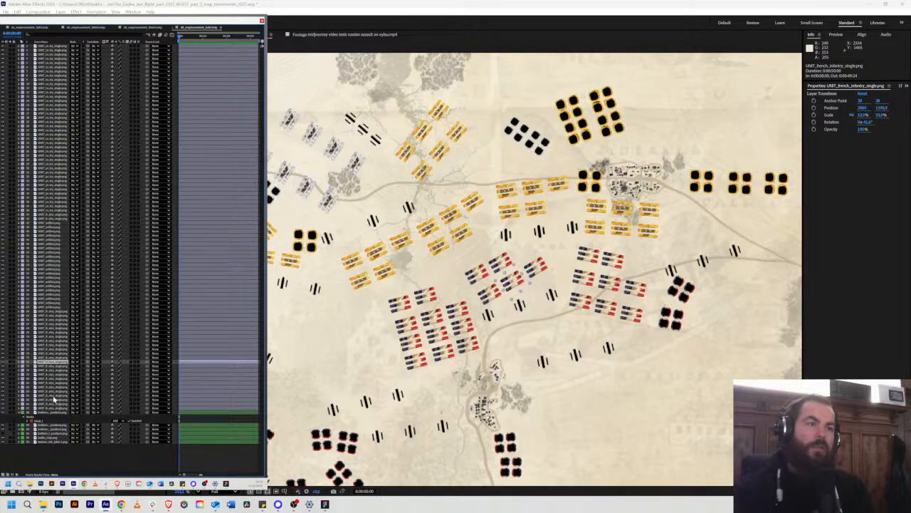
{"action": "key", "text": "ctrl+Up"}
{"action": "key", "text": "ctrl+Up"}
{"action": "key", "text": "ctrl+Up"}
{"action": "key", "text": "ctrl+Up"}
{"action": "key", "text": "ctrl+Up"}
{"action": "key", "text": "ctrl+Up"}
{"action": "key", "text": "ctrl+Up"}
{"action": "key", "text": "ctrl+Up"}
{"action": "key", "text": "ctrl+Up"}
{"action": "key", "text": "ctrl+Up"}
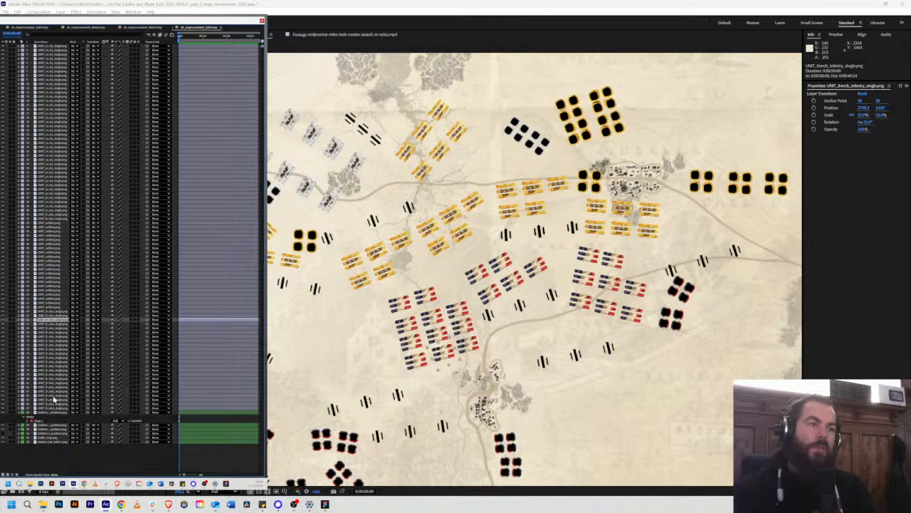
{"action": "key", "text": "ctrl+Up"}
{"action": "key", "text": "ctrl+Up"}
{"action": "key", "text": "ctrl+Up"}
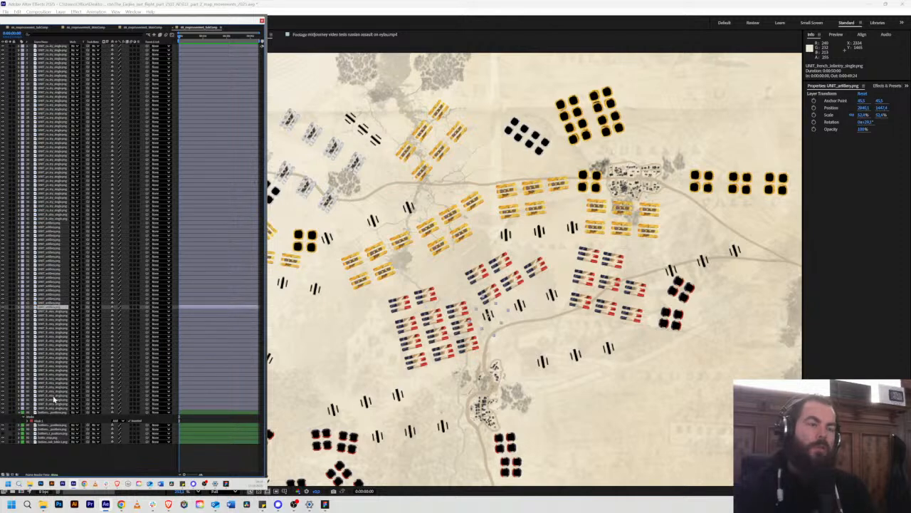
Step: Examine the artillery and French cavalry layers in stacking order to see which map unit each represents
{"action": "key", "text": "ctrl+Up"}
{"action": "key", "text": "ctrl+Up"}
{"action": "key", "text": "ctrl+Up"}
{"action": "key", "text": "ctrl+Up"}
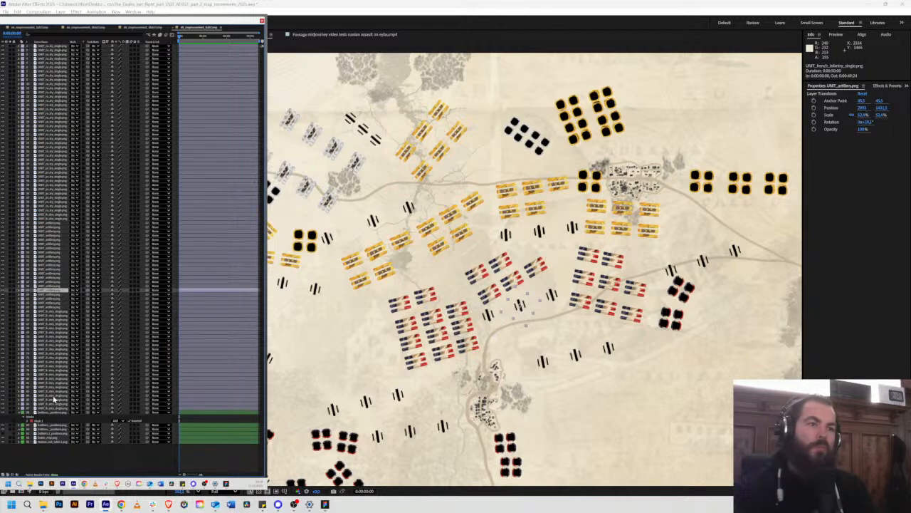
{"action": "key", "text": "ctrl+Up"}
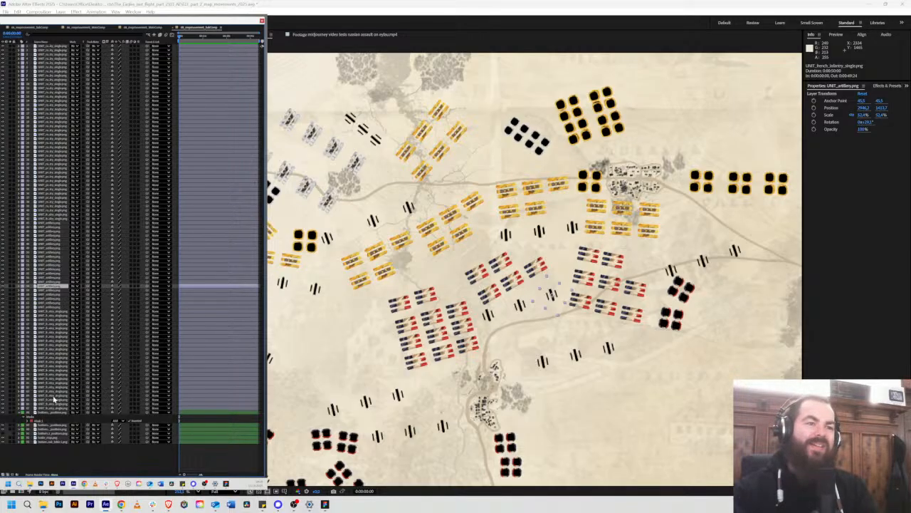
{"action": "key", "text": "ctrl+Up"}
{"action": "key", "text": "ctrl+Up"}
{"action": "key", "text": "ctrl+Up"}
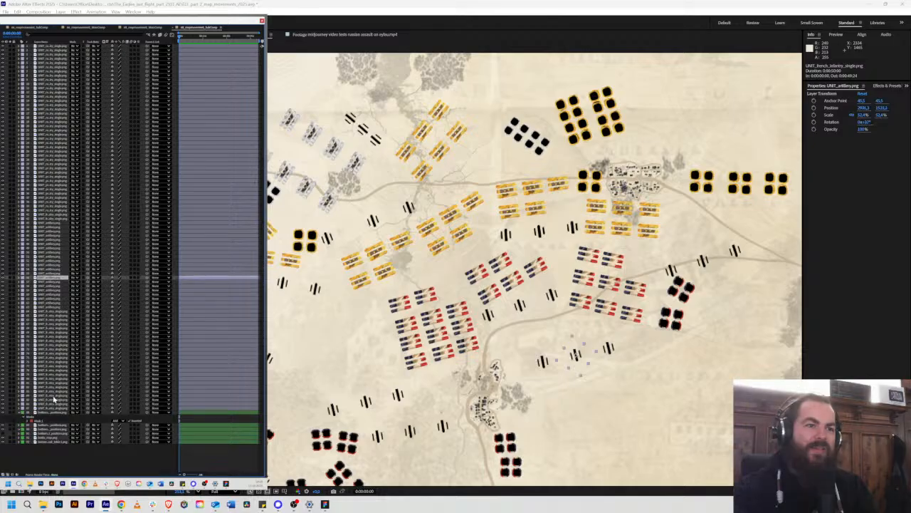
{"action": "key", "text": "ctrl+Up"}
{"action": "key", "text": "ctrl+Up"}
{"action": "key", "text": "ctrl+Up"}
{"action": "key", "text": "ctrl+Up"}
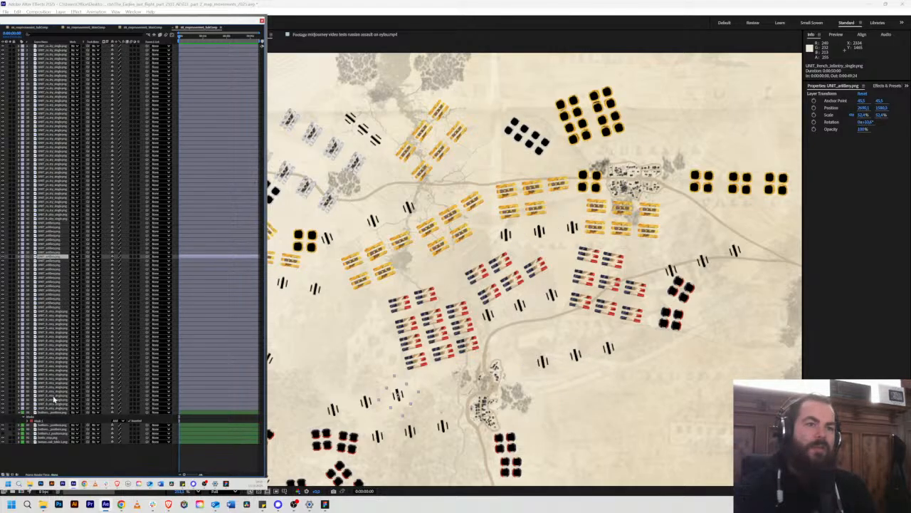
{"action": "key", "text": "ctrl+Up"}
{"action": "key", "text": "ctrl+Up"}
{"action": "key", "text": "ctrl+Up"}
{"action": "key", "text": "ctrl+Up"}
{"action": "key", "text": "ctrl+Up"}
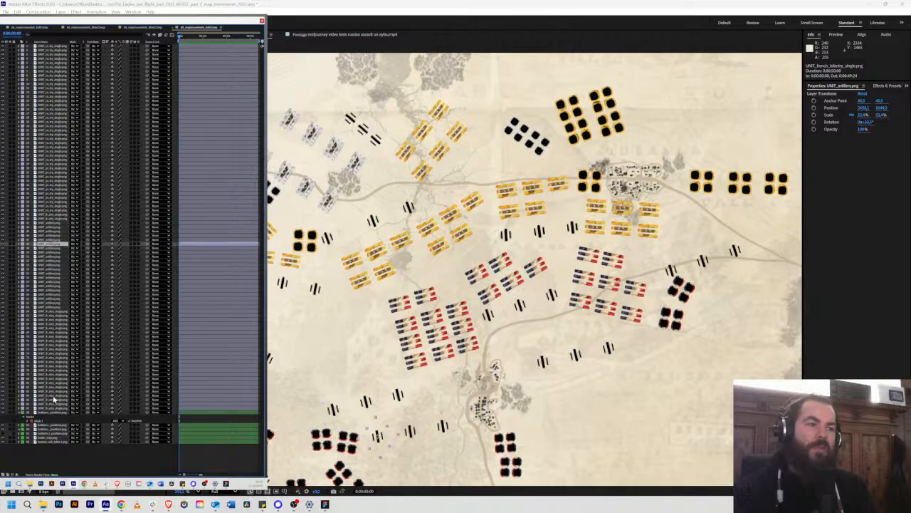
{"action": "key", "text": "ctrl+Up"}
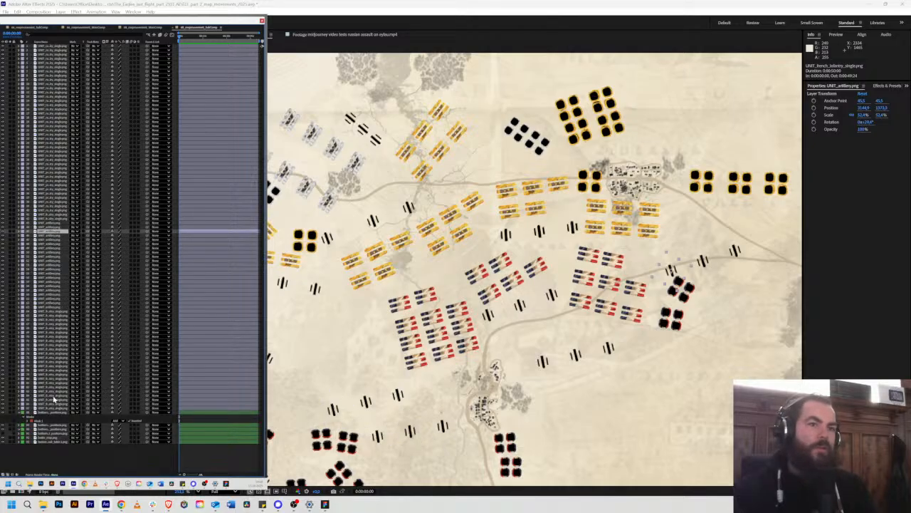
{"action": "key", "text": "ctrl+Up"}
{"action": "key", "text": "ctrl+Up"}
{"action": "key", "text": "ctrl+Up"}
{"action": "key", "text": "ctrl+Up"}
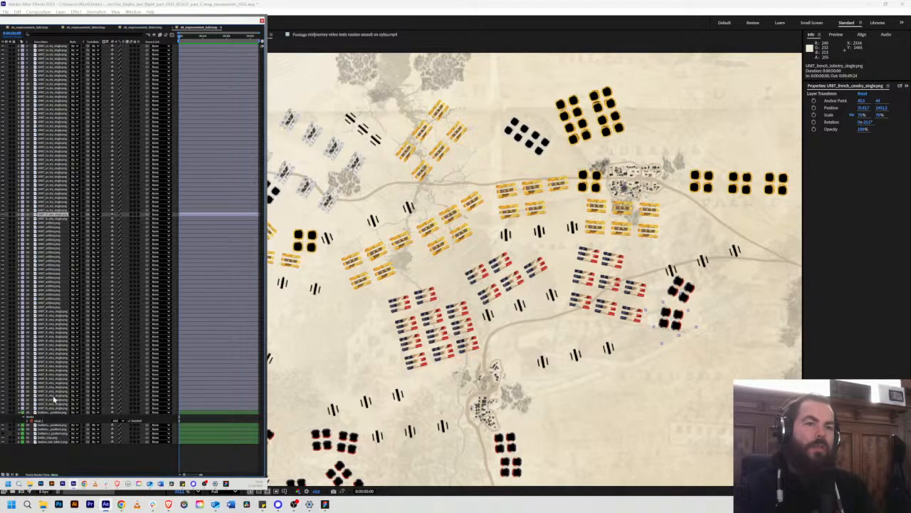
{"action": "key", "text": "ctrl+Down"}
{"action": "key", "text": "ctrl+Up"}
{"action": "key", "text": "ctrl+Up"}
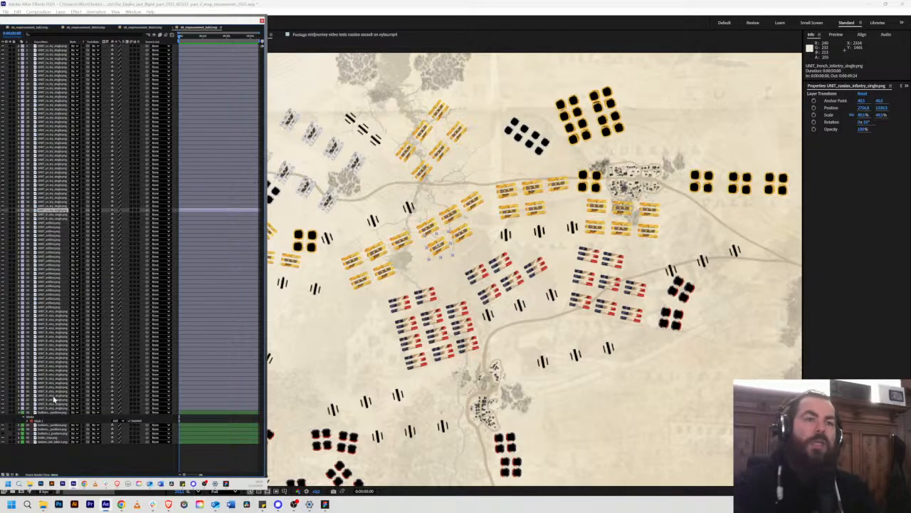
Step: Examine how the Russian infantry layers above the French cavalry layers are ordered relative to the neighbouring Prussian infantry layers
{"action": "key", "text": "ctrl+Up"}
{"action": "key", "text": "ctrl+Up"}
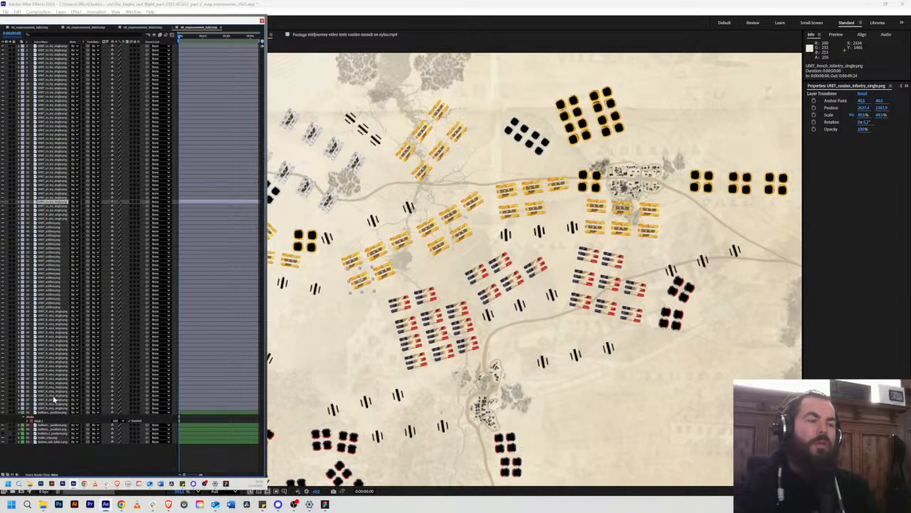
{"action": "key", "text": "ctrl+Up"}
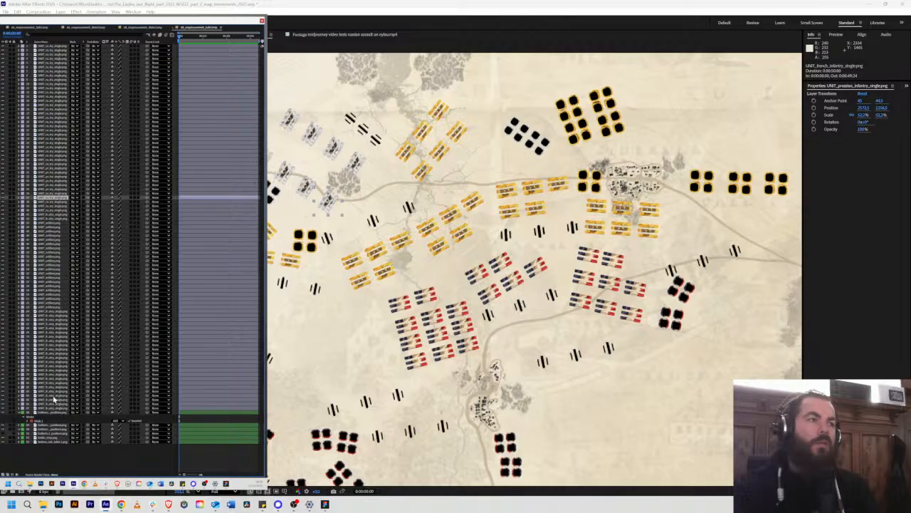
{"action": "key", "text": "ctrl+Down"}
{"action": "key", "text": "ctrl+Down"}
{"action": "key", "text": "ctrl+Down"}
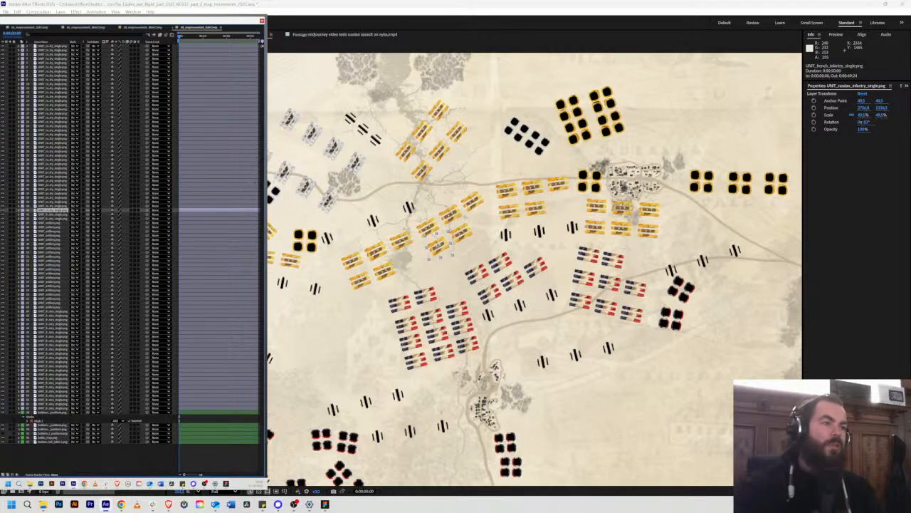
{"action": "key", "text": "ctrl+Up"}
Step: Select the five Russian infantry units of the group south-west of the long rows and move their layers together in the stack
{"action": "left_click", "coordinate": [376, 251]}
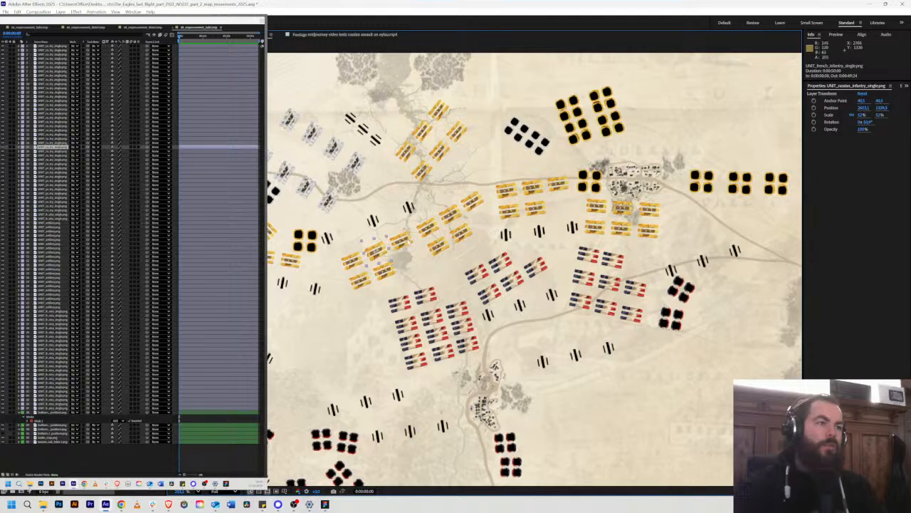
{"action": "left_click", "coordinate": [402, 244], "text": "shift"}
{"action": "left_click", "coordinate": [385, 271], "text": "shift"}
{"action": "left_click", "coordinate": [360, 280], "text": "shift"}
{"action": "left_click", "coordinate": [351, 261], "text": "shift"}
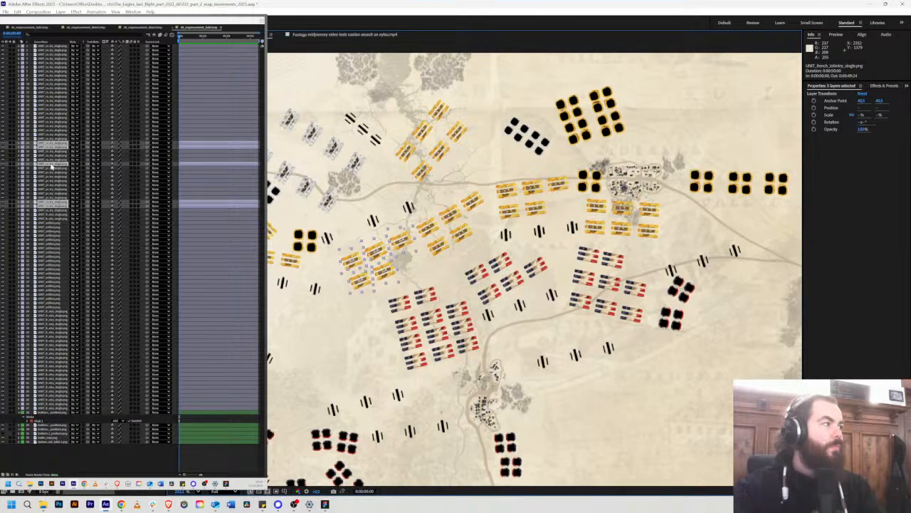
{"action": "left_click_drag", "start_coordinate": [51, 166], "coordinate": [53, 202]}
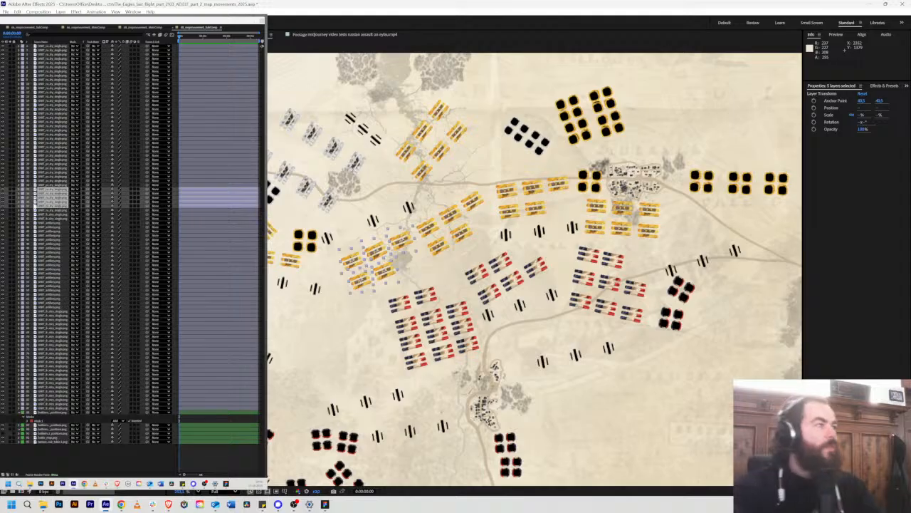
Step: Examine the layers directly above the regrouped Russian infantry to see which Prussian and Russian units they represent
{"action": "left_click", "coordinate": [57, 183]}
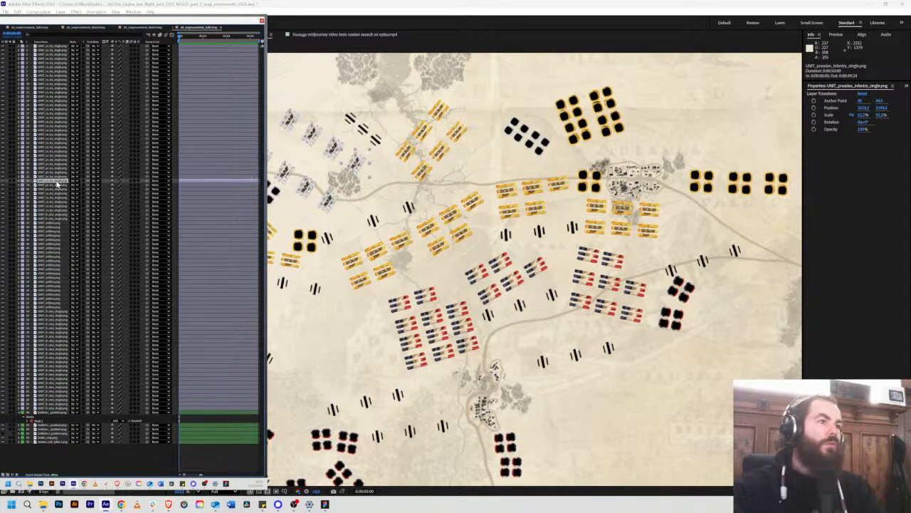
{"action": "left_click", "coordinate": [56, 176]}
{"action": "left_click", "coordinate": [56, 172]}
{"action": "left_click", "coordinate": [55, 168]}
{"action": "left_click", "coordinate": [54, 164]}
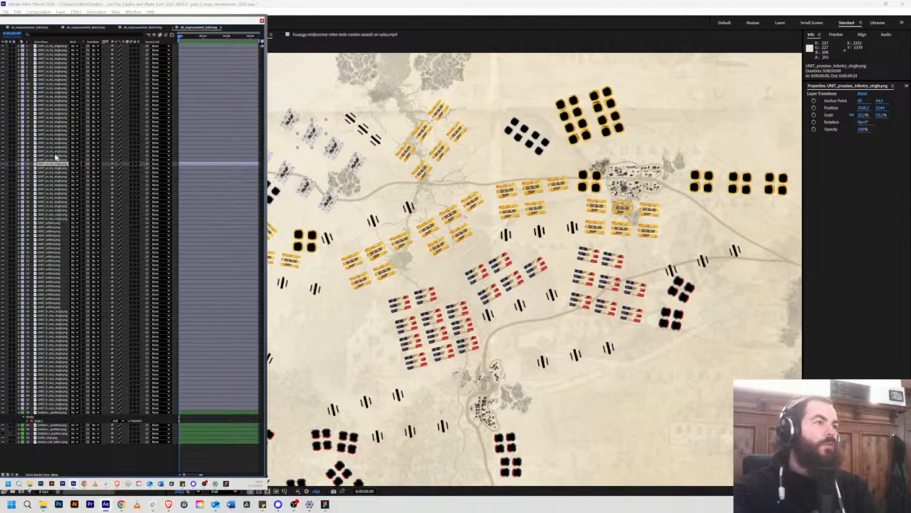
{"action": "left_click", "coordinate": [55, 155]}
{"action": "left_click", "coordinate": [54, 146]}
{"action": "left_click", "coordinate": [49, 176]}
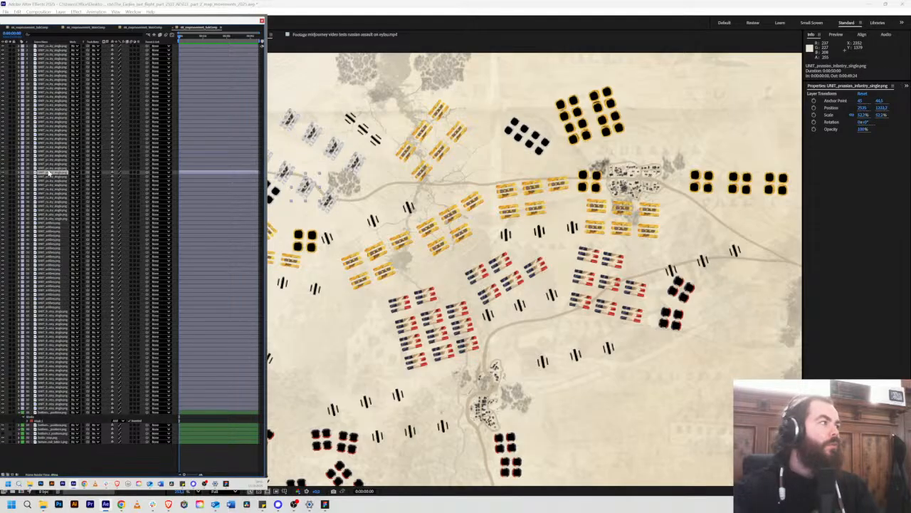
Step: Select all eight Prussian infantry units on the map to examine where their layers sit in the stack
{"action": "left_click", "coordinate": [328, 201]}
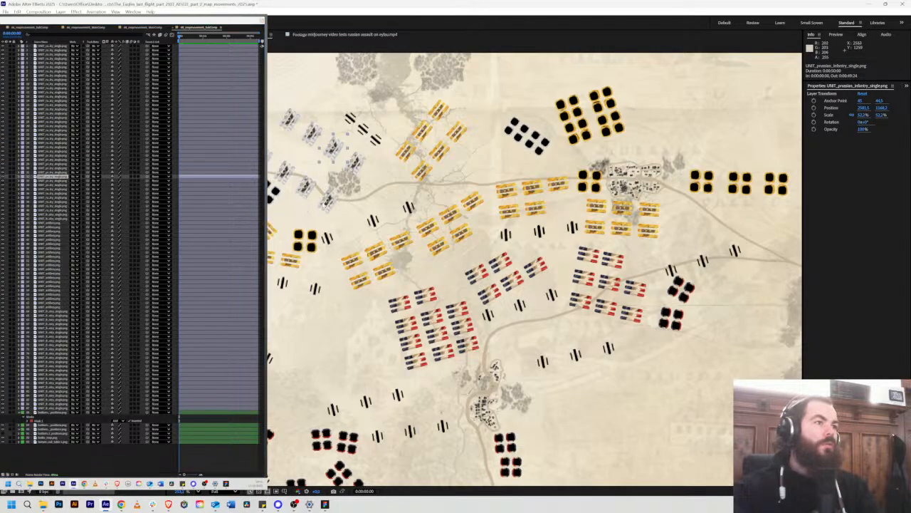
{"action": "left_click", "coordinate": [285, 172], "text": "shift"}
{"action": "left_click", "coordinate": [306, 188], "text": "shift"}
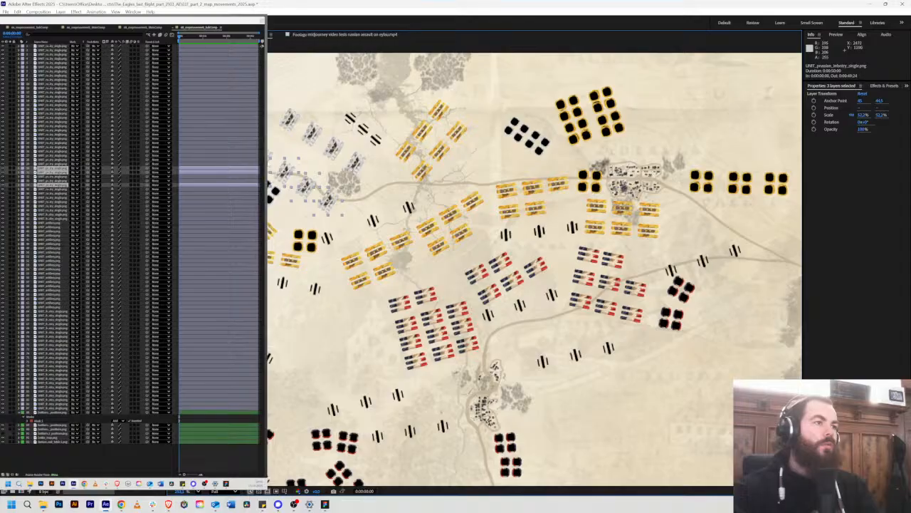
{"action": "left_click", "coordinate": [273, 160], "text": "shift"}
{"action": "left_click", "coordinate": [290, 120], "text": "shift"}
{"action": "left_click", "coordinate": [312, 133], "text": "shift"}
{"action": "left_click", "coordinate": [333, 148], "text": "shift"}
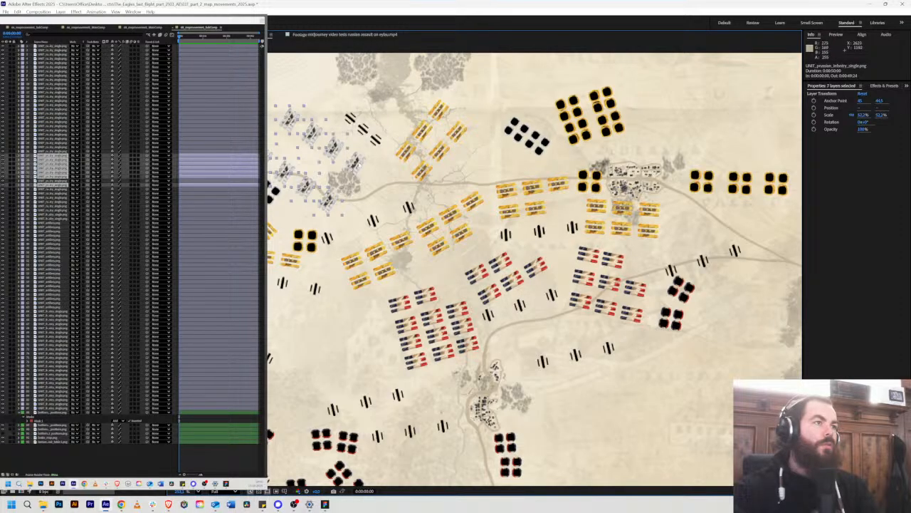
{"action": "left_click", "coordinate": [354, 163], "text": "shift"}
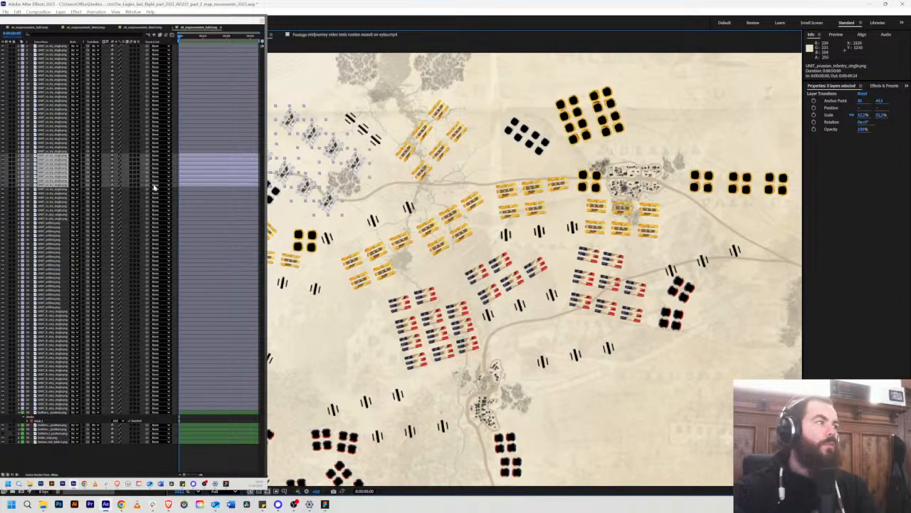
Step: Examine which Prussian infantry unit on the map each of the lower Prussian layers in the stack represents
{"action": "left_click", "coordinate": [40, 185]}
{"action": "left_click", "coordinate": [49, 183]}
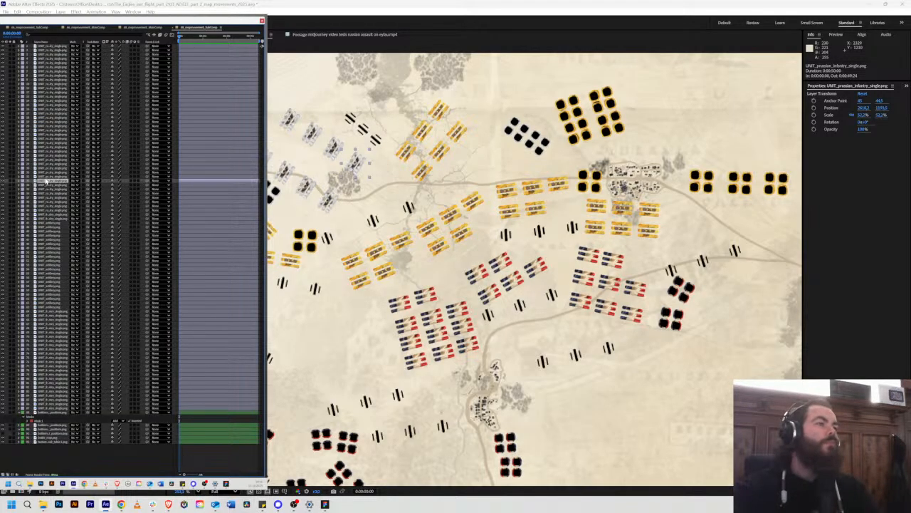
{"action": "left_click", "coordinate": [45, 177]}
{"action": "left_click", "coordinate": [45, 173]}
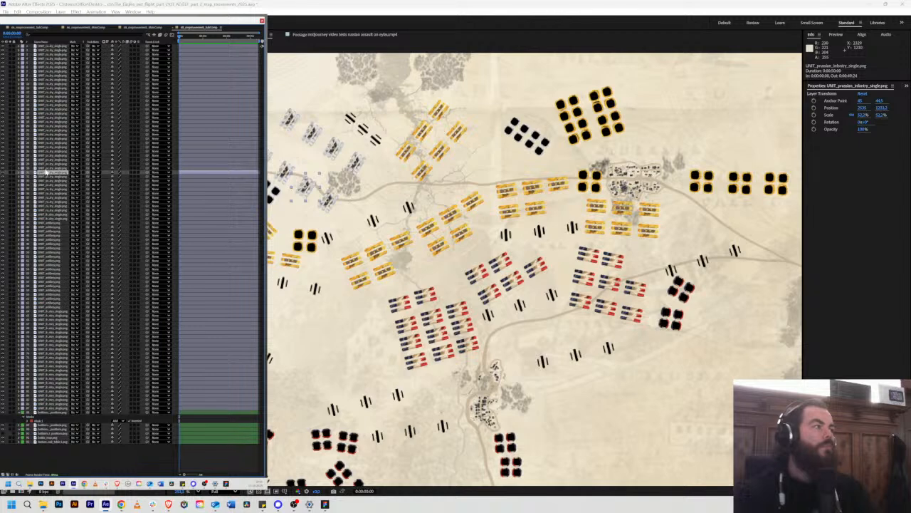
{"action": "left_click", "coordinate": [45, 183]}
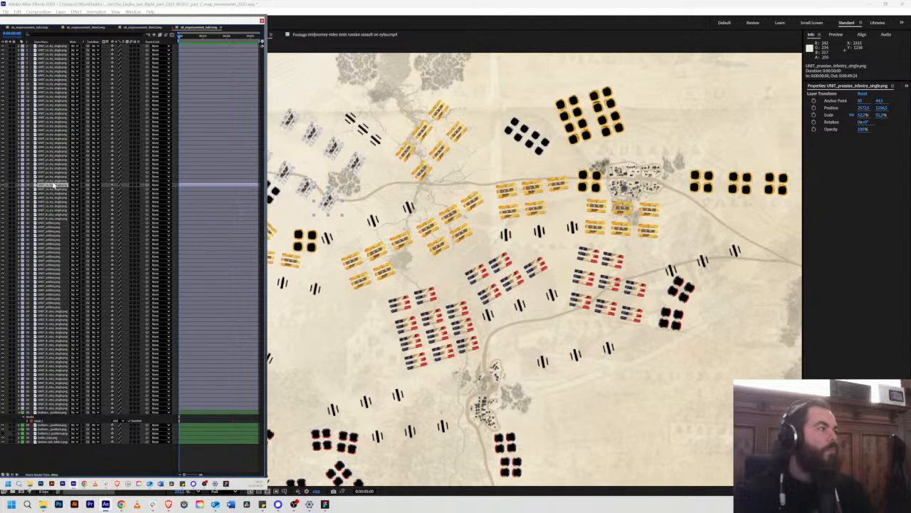
{"action": "left_click", "coordinate": [54, 181]}
{"action": "left_click", "coordinate": [54, 177]}
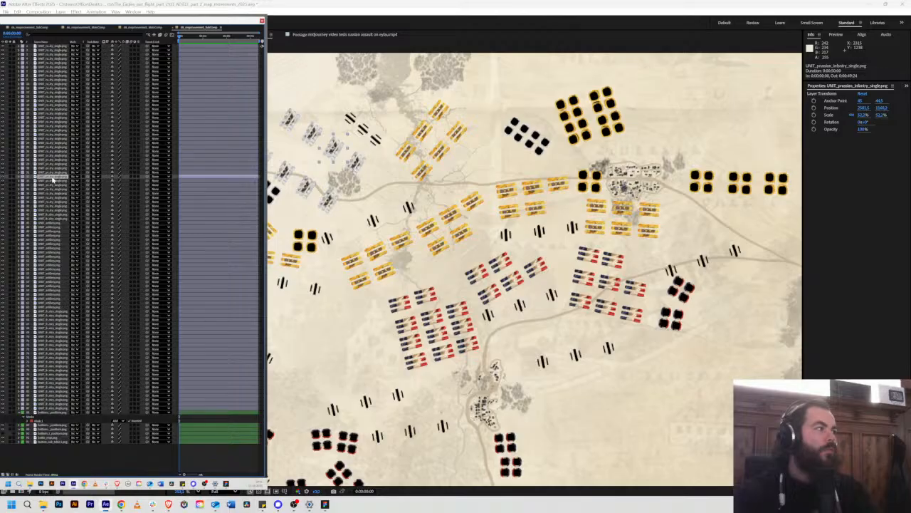
{"action": "left_click", "coordinate": [53, 171]}
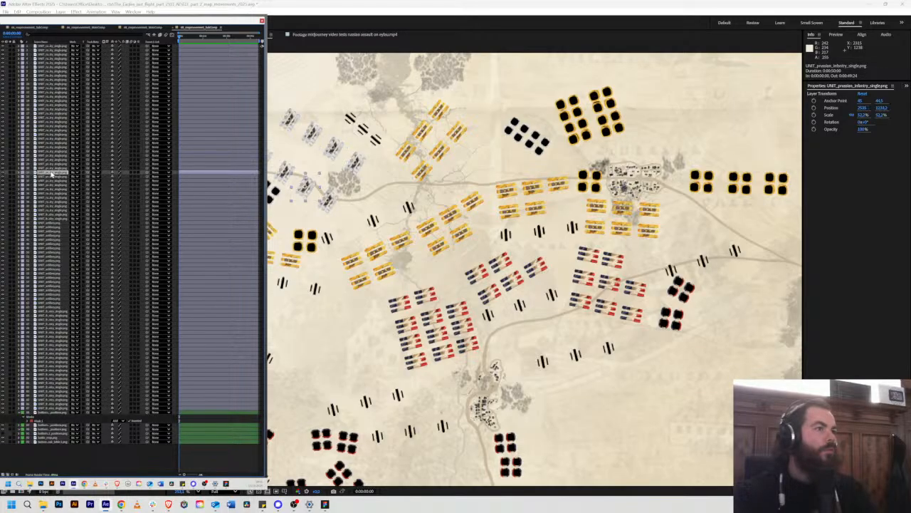
Step: Move the layers of the two western units in the northern Prussian infantry row down the stack, nearer the rest of their row
{"action": "left_click", "coordinate": [52, 169]}
{"action": "left_click", "coordinate": [51, 166]}
{"action": "left_click", "coordinate": [50, 171]}
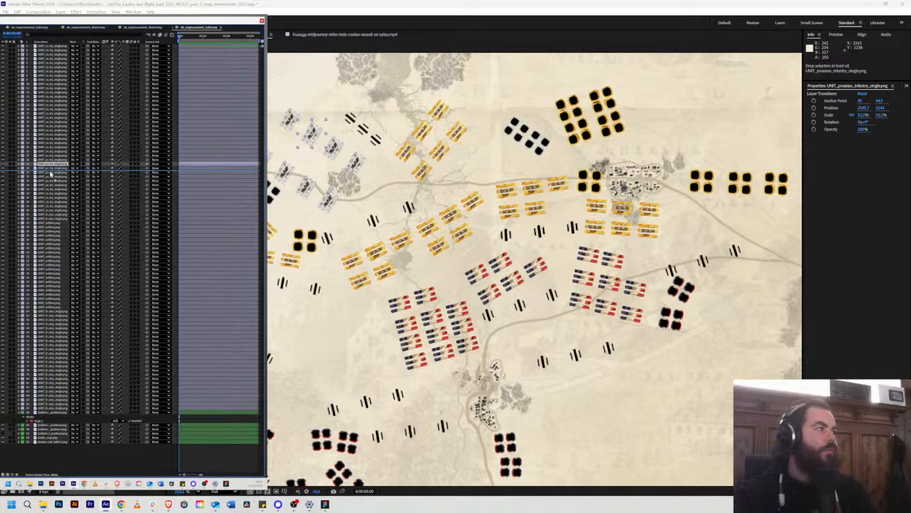
{"action": "left_click", "coordinate": [51, 175]}
{"action": "left_click", "coordinate": [51, 178]}
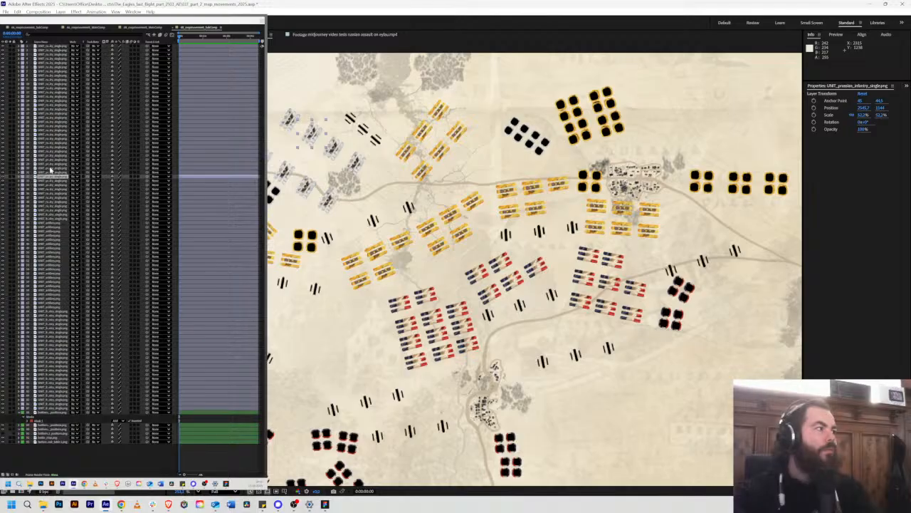
{"action": "left_click", "coordinate": [51, 169]}
{"action": "left_click", "coordinate": [50, 165]}
{"action": "left_click", "coordinate": [49, 161]}
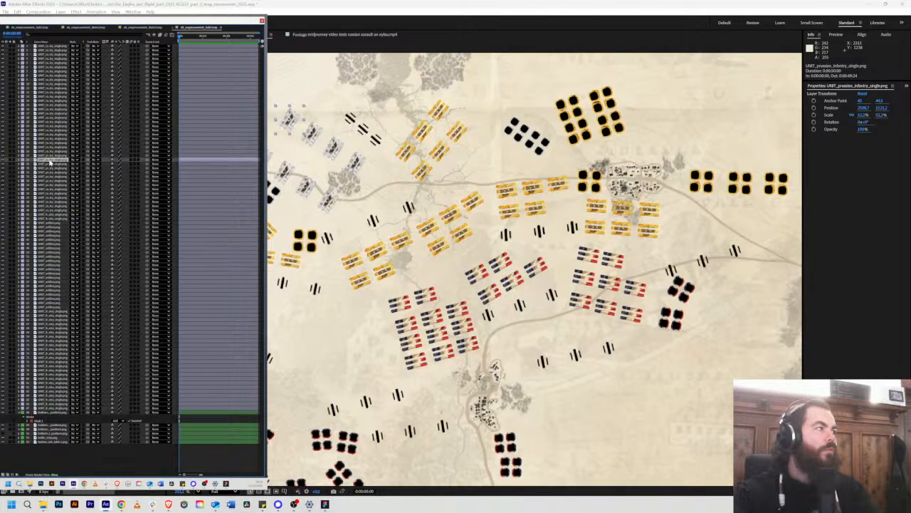
{"action": "left_click", "coordinate": [48, 173]}
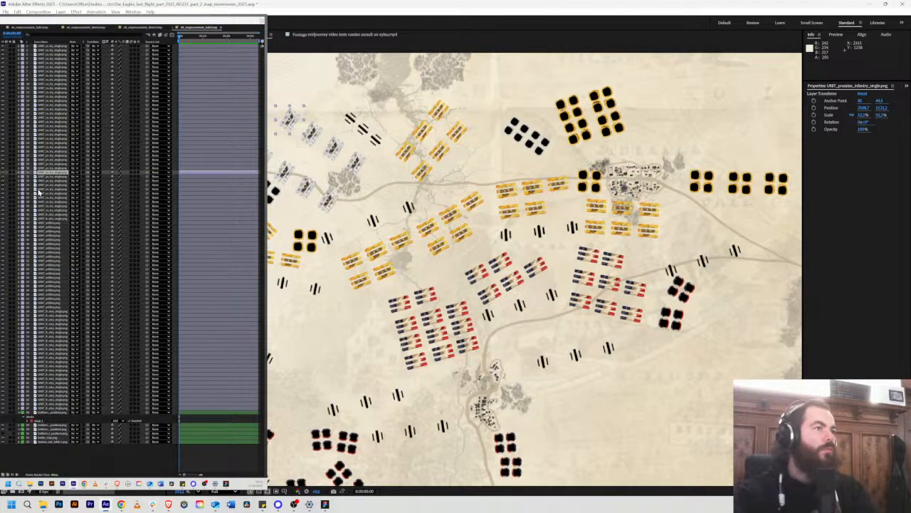
{"action": "key", "text": "ctrl+Down"}
{"action": "key", "text": "ctrl+Down"}
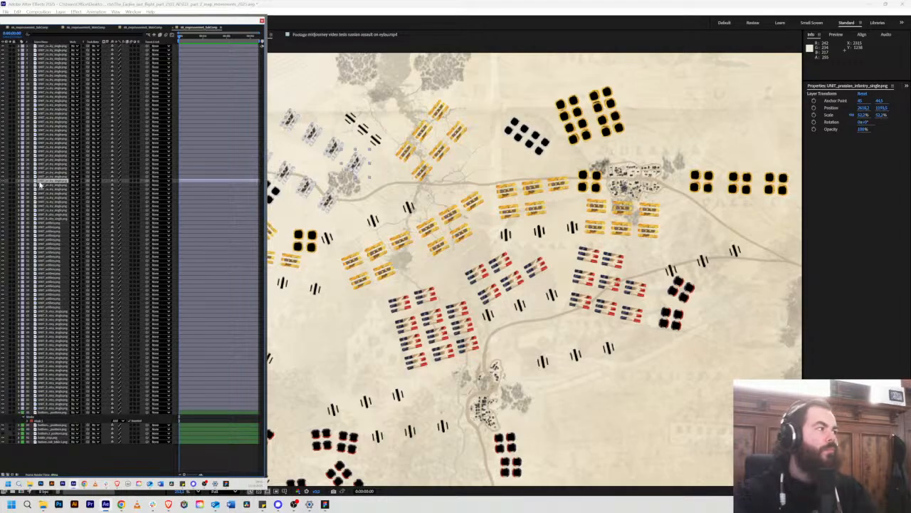
Step: Reorder the layers of the two eastern units in the northern Prussian infantry row so they sit with the rest of that row
{"action": "left_click_drag", "start_coordinate": [40, 181], "coordinate": [41, 189]}
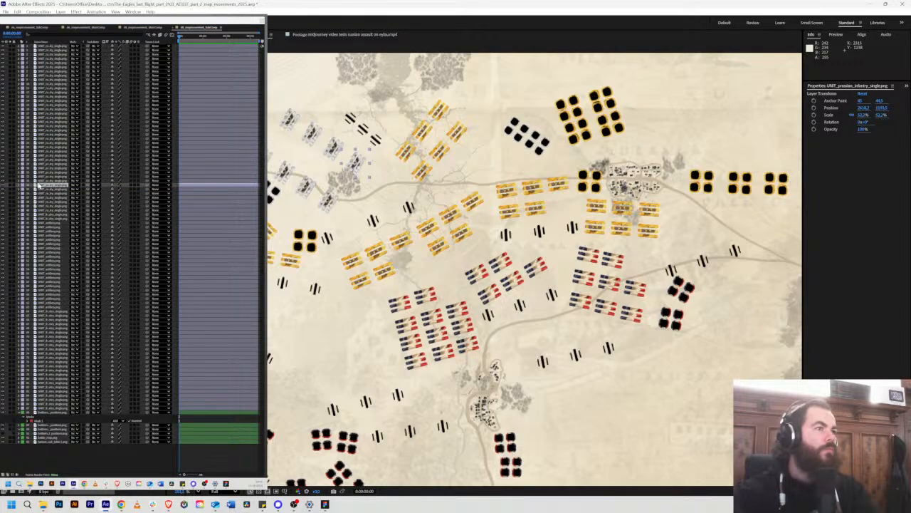
{"action": "key", "text": "ctrl+Up"}
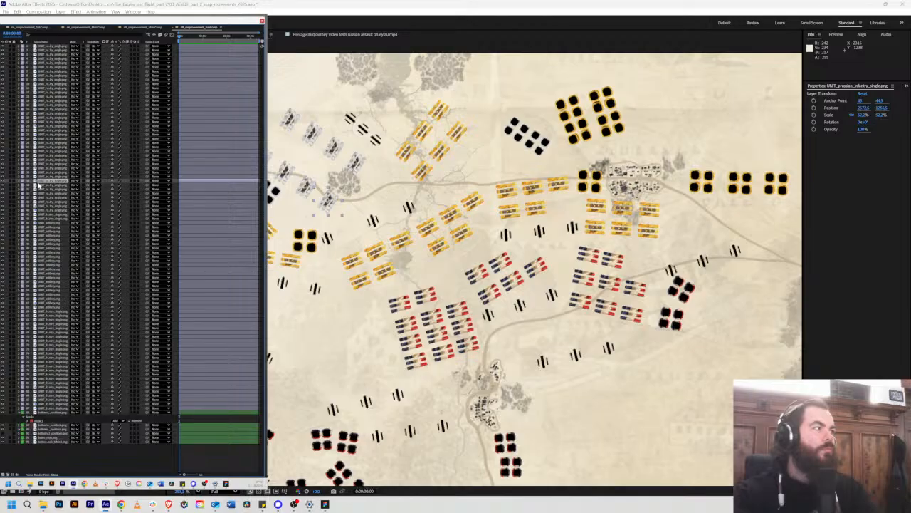
{"action": "key", "text": "ctrl+Up"}
{"action": "key", "text": "ctrl+Up"}
{"action": "key", "text": "ctrl+Up"}
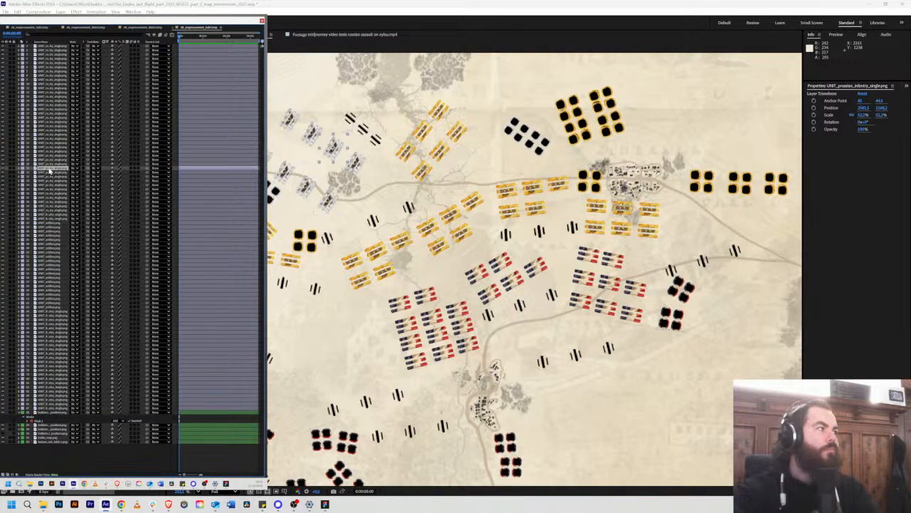
{"action": "left_click_drag", "start_coordinate": [50, 170], "coordinate": [47, 180]}
{"action": "left_click", "coordinate": [47, 182]}
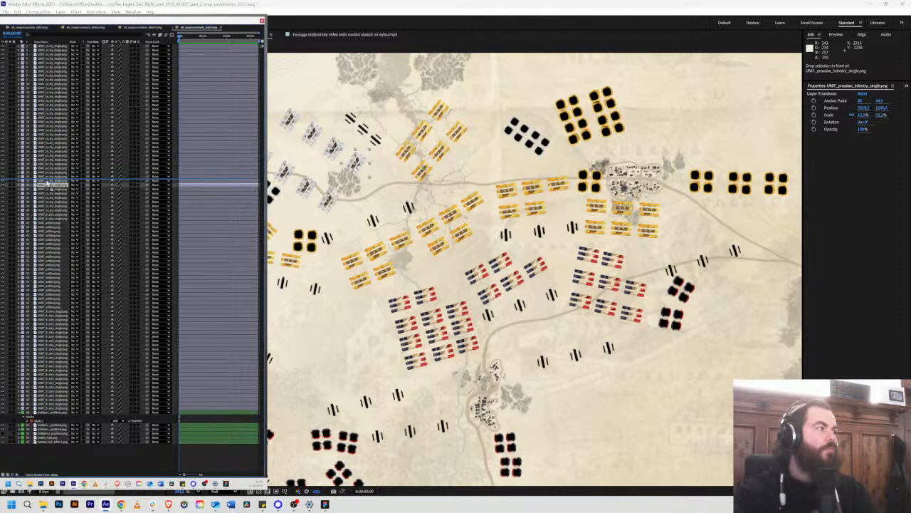
{"action": "key", "text": "ctrl+Up"}
{"action": "key", "text": "ctrl+Up"}
{"action": "key", "text": "ctrl+Up"}
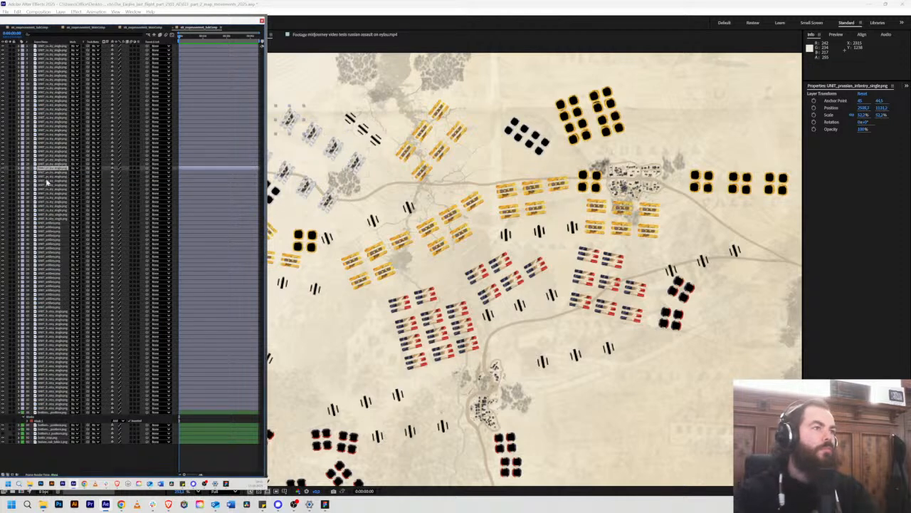
Step: Select the three western units of the southern Prussian infantry row and move their layers down next to the row's easternmost unit
{"action": "left_click", "coordinate": [46, 165]}
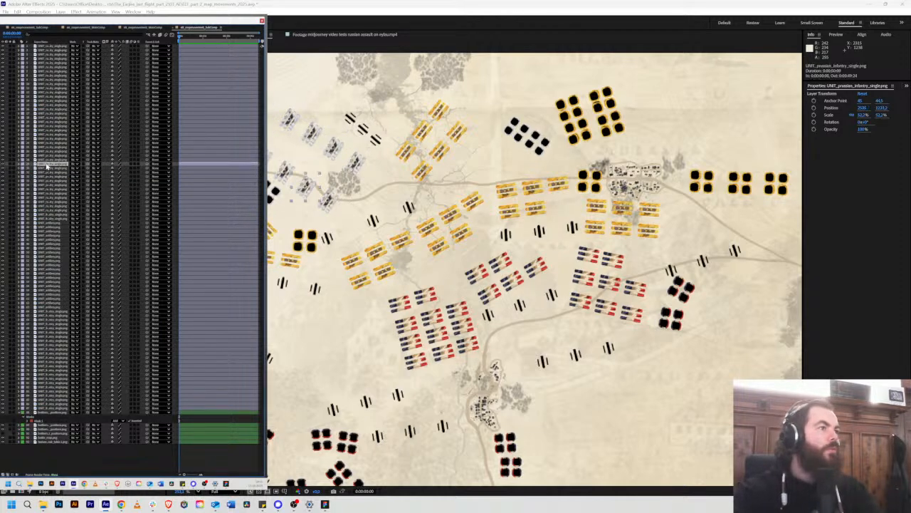
{"action": "key", "text": "ctrl+Up"}
{"action": "key", "text": "ctrl+Up"}
{"action": "left_click", "coordinate": [47, 166], "text": "shift"}
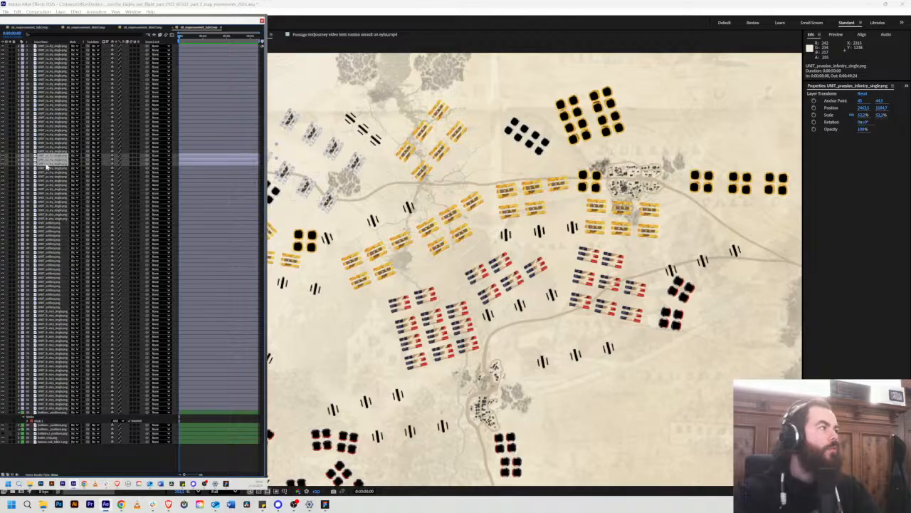
{"action": "left_click_drag", "start_coordinate": [45, 166], "coordinate": [44, 184]}
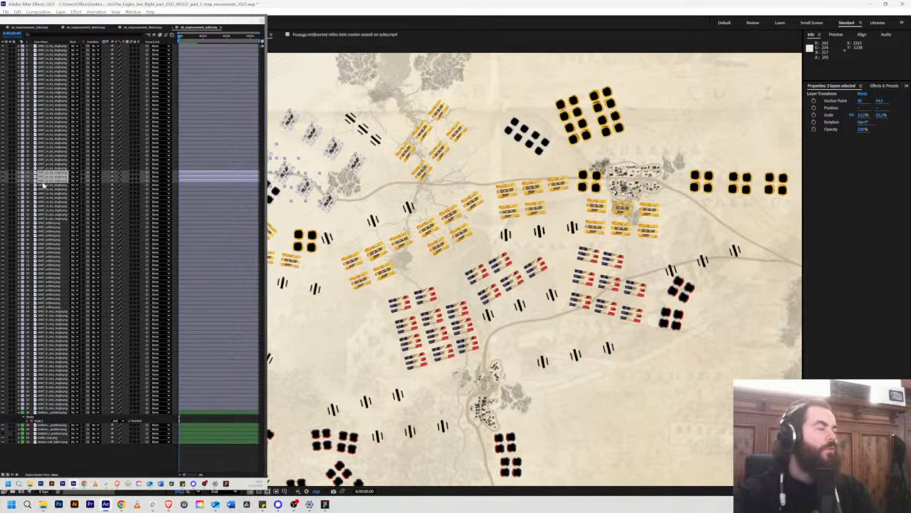
{"action": "left_click", "coordinate": [44, 185]}
{"action": "key", "text": "ctrl+Up"}
{"action": "key", "text": "ctrl+Up"}
{"action": "key", "text": "ctrl+Up"}
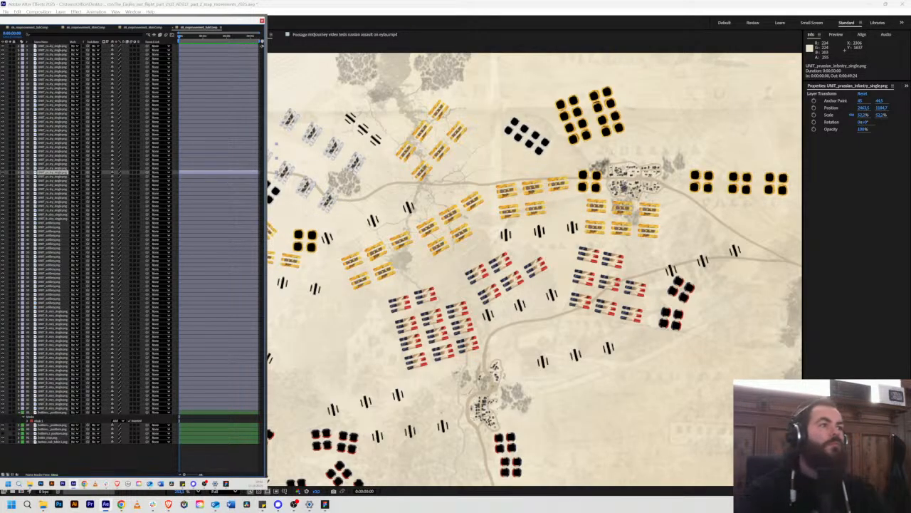
Step: Examine which Russian cavalry units the uppermost layers in the stack represent on the map
{"action": "key", "text": "space"}
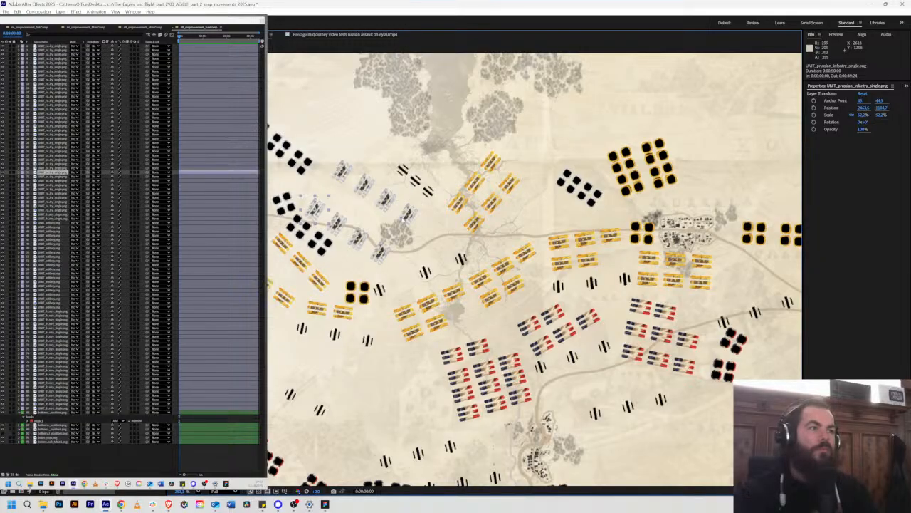
{"action": "left_click", "coordinate": [369, 293]}
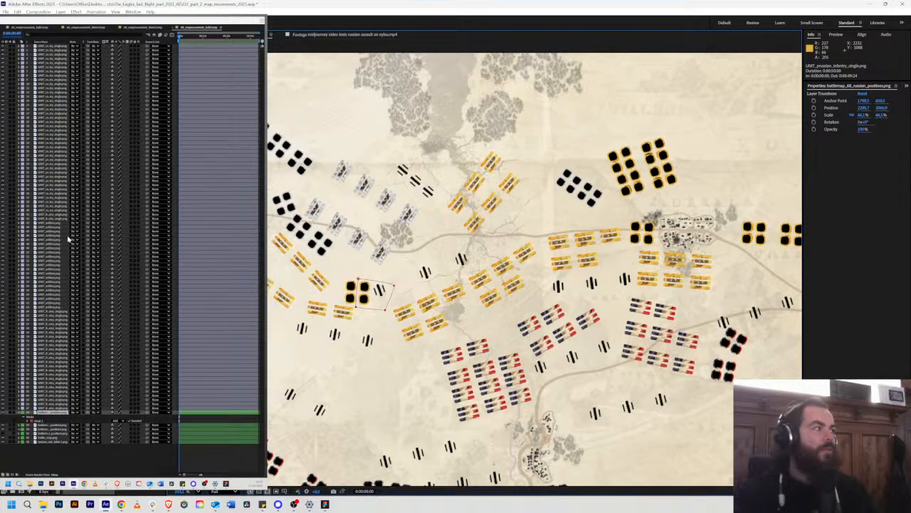
{"action": "left_click", "coordinate": [51, 49]}
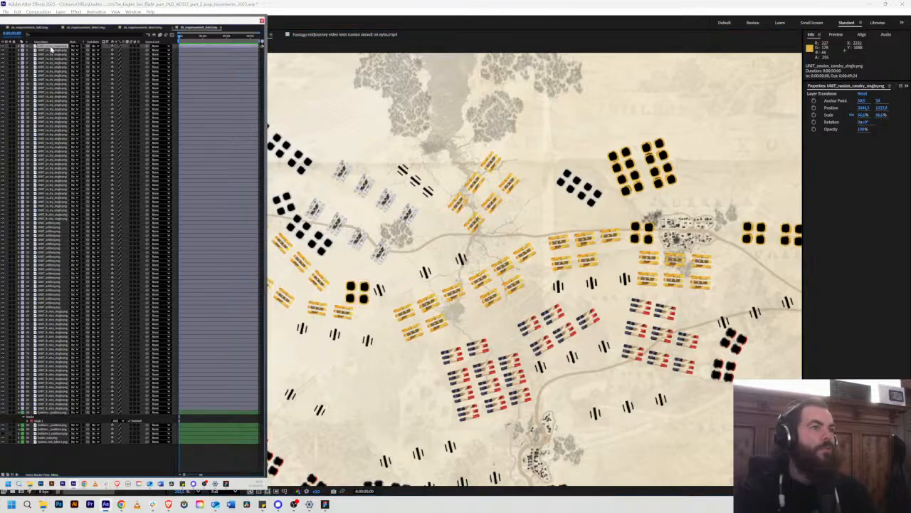
{"action": "scroll", "coordinate": [324, 273], "scroll_direction": "down", "scroll_amount": 3}
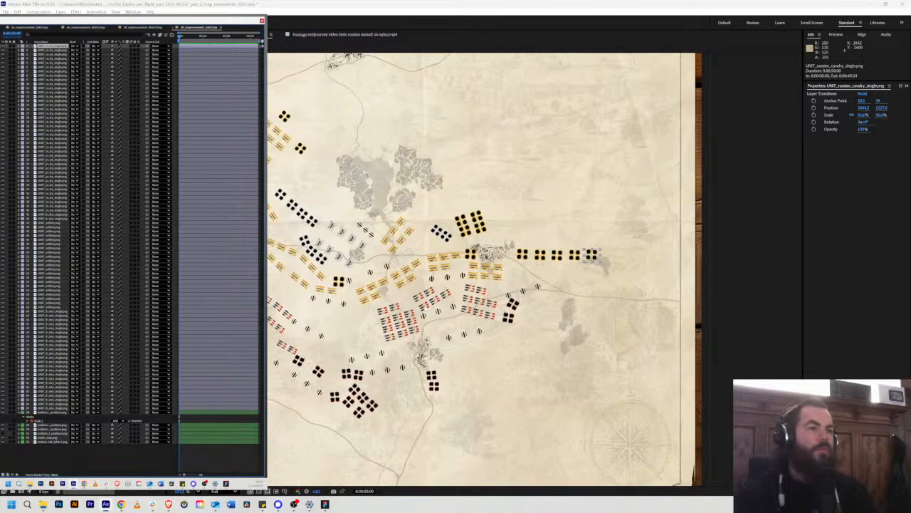
{"action": "scroll", "coordinate": [432, 299], "scroll_direction": "up", "scroll_amount": 2}
{"action": "left_click", "coordinate": [48, 84]}
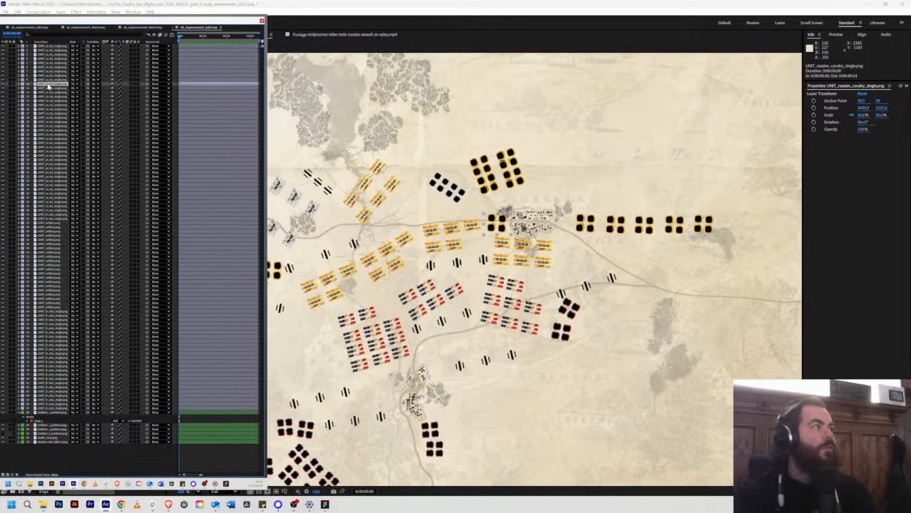
Step: Duplicate the easternmost Russian infantry unit of the diagonal group, bring the copy to the top of the stack, and rotate it into the steep northern group
{"action": "left_click", "coordinate": [47, 93]}
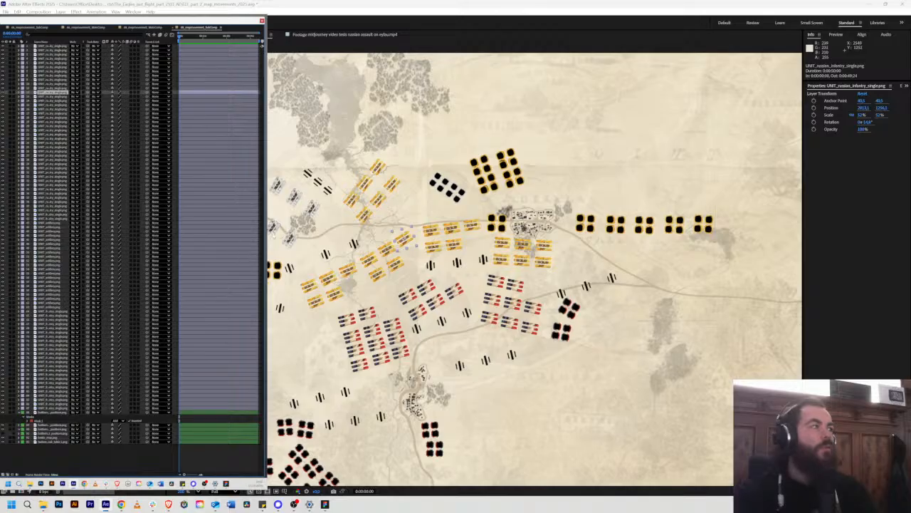
{"action": "key", "text": "ctrl+d"}
{"action": "left_click_drag", "start_coordinate": [48, 93], "coordinate": [52, 49]}
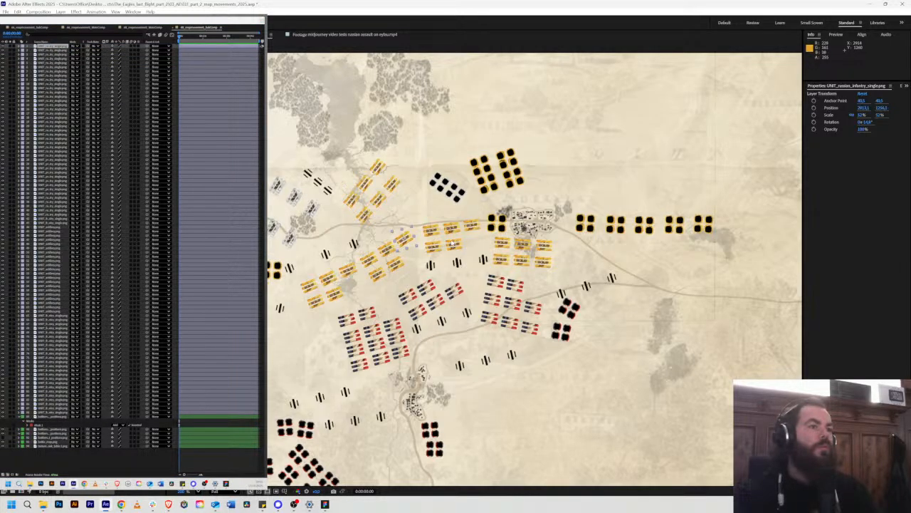
{"action": "scroll", "coordinate": [400, 237], "scroll_direction": "up", "scroll_amount": 3}
{"action": "left_click_drag", "start_coordinate": [336, 209], "coordinate": [270, 150]}
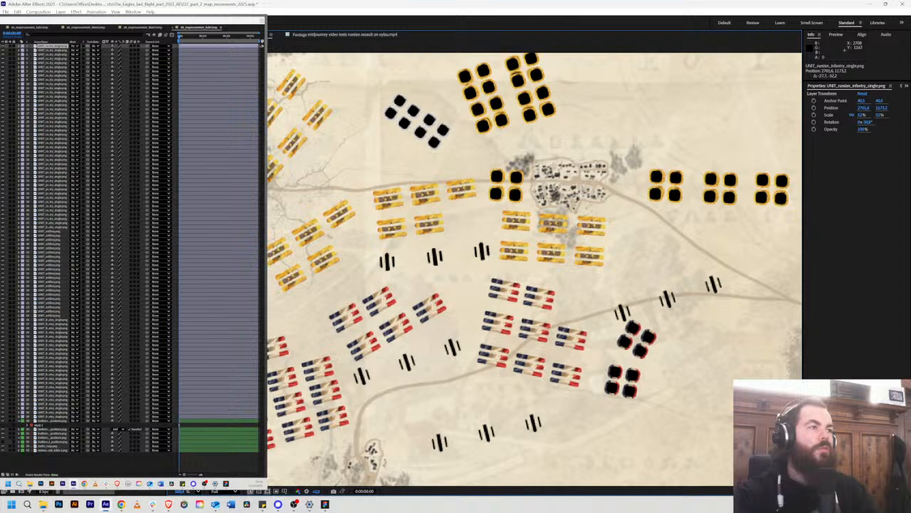
Step: Duplicate the rotated Russian infantry unit repeatedly and place the copies over the remaining positions of the six-unit group south of the woods
{"action": "left_click_drag", "start_coordinate": [268, 142], "coordinate": [301, 85]}
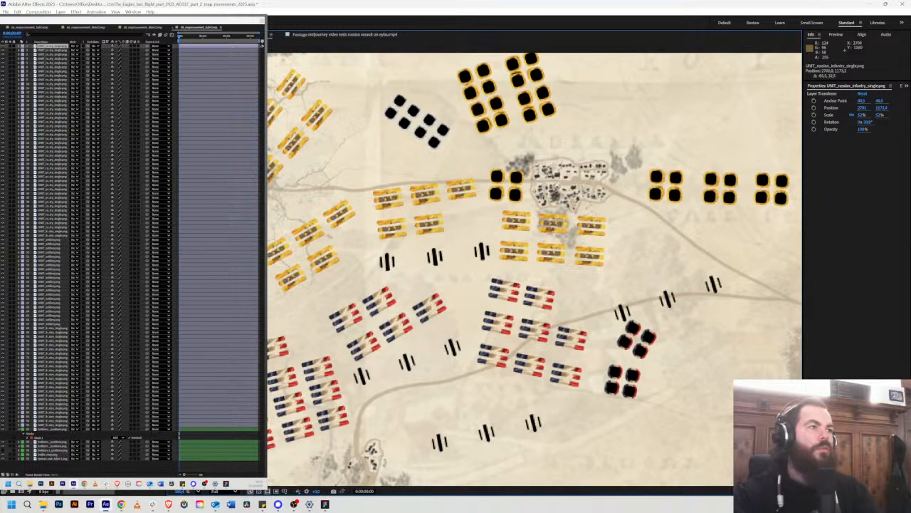
{"action": "key", "text": "ctrl+d"}
{"action": "left_click_drag", "start_coordinate": [254, 137], "coordinate": [299, 84]}
{"action": "key", "text": "ctrl+d"}
{"action": "key", "text": "ctrl+d"}
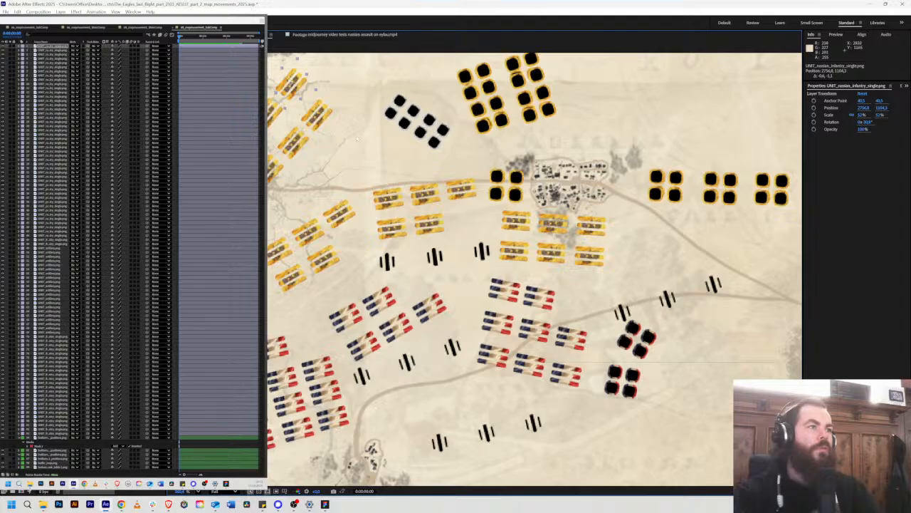
{"action": "left_click_drag", "start_coordinate": [334, 160], "coordinate": [455, 229]}
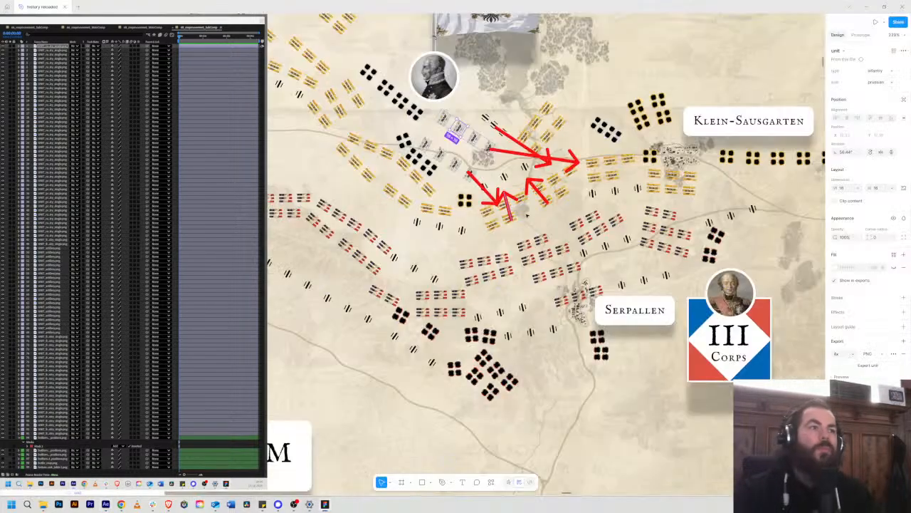
Step: Switch to the Figma storyboard and examine the frames following the 02:30 PM map for unit movements between Klein-Sausgarten and Serpallen
{"action": "scroll", "coordinate": [464, 197], "scroll_direction": "down", "scroll_amount": 2}
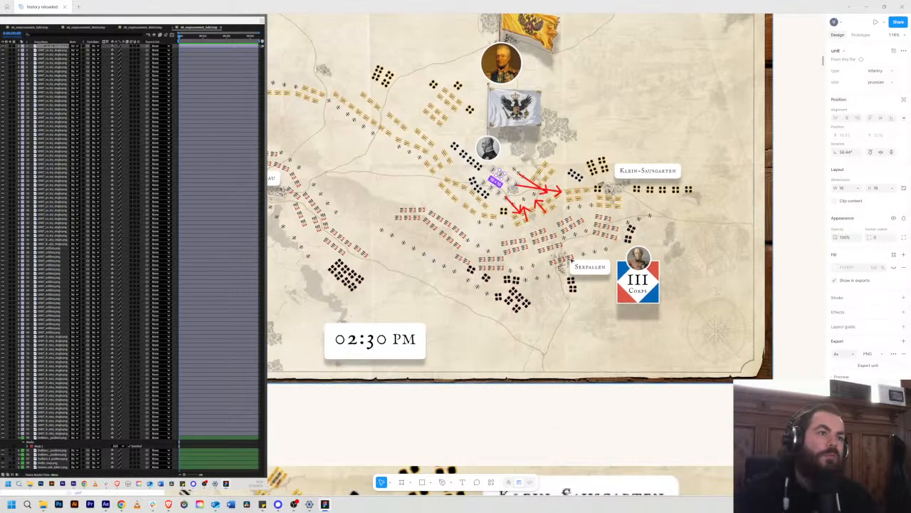
{"action": "scroll", "coordinate": [578, 196], "scroll_direction": "down", "scroll_amount": 5}
{"action": "scroll", "coordinate": [578, 196], "scroll_direction": "down", "scroll_amount": 3}
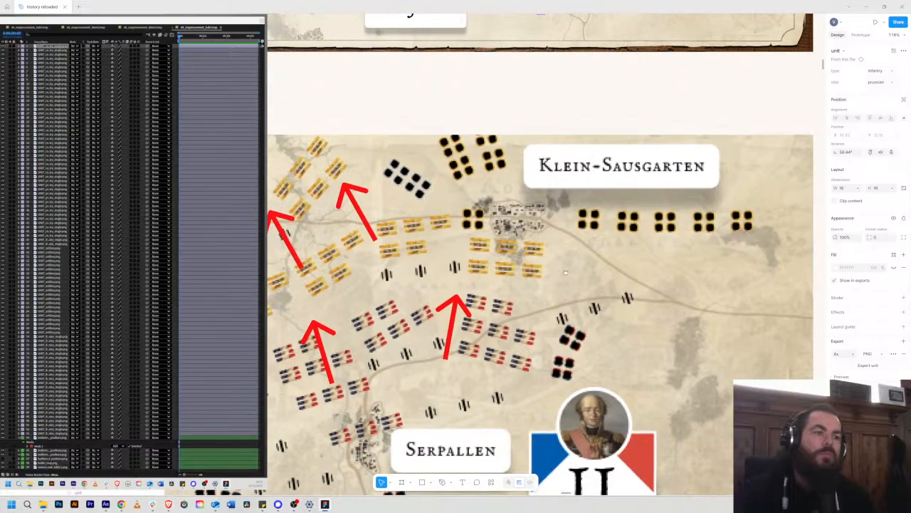
{"action": "scroll", "coordinate": [648, 282], "scroll_direction": "left", "scroll_amount": 4}
{"action": "left_click_drag", "start_coordinate": [639, 281], "coordinate": [616, 271]}
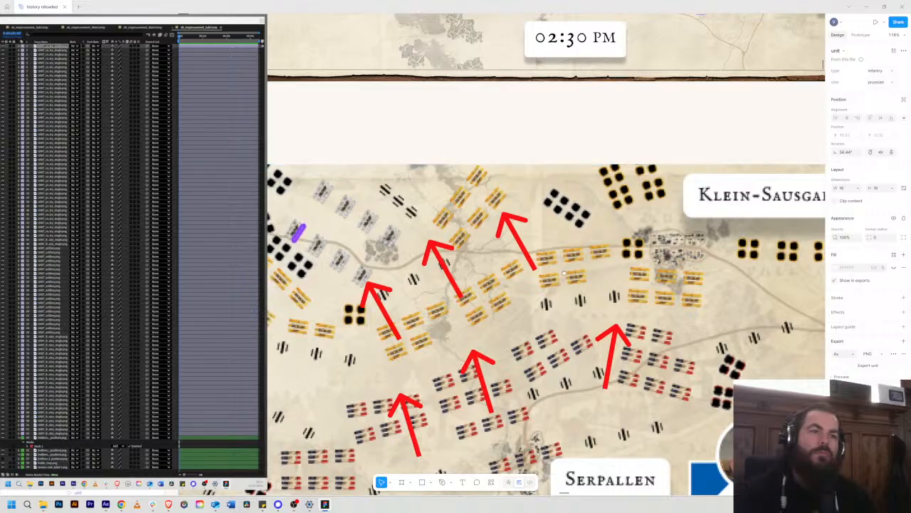
{"action": "left_click_drag", "start_coordinate": [562, 275], "coordinate": [513, 275]}
{"action": "scroll", "coordinate": [514, 274], "scroll_direction": "down", "scroll_amount": 10}
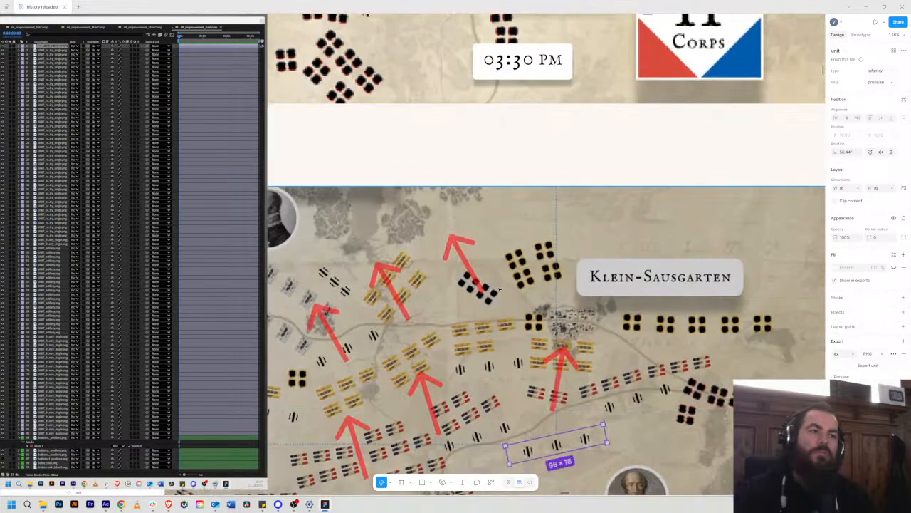
{"action": "left_click_drag", "start_coordinate": [499, 288], "coordinate": [537, 237]}
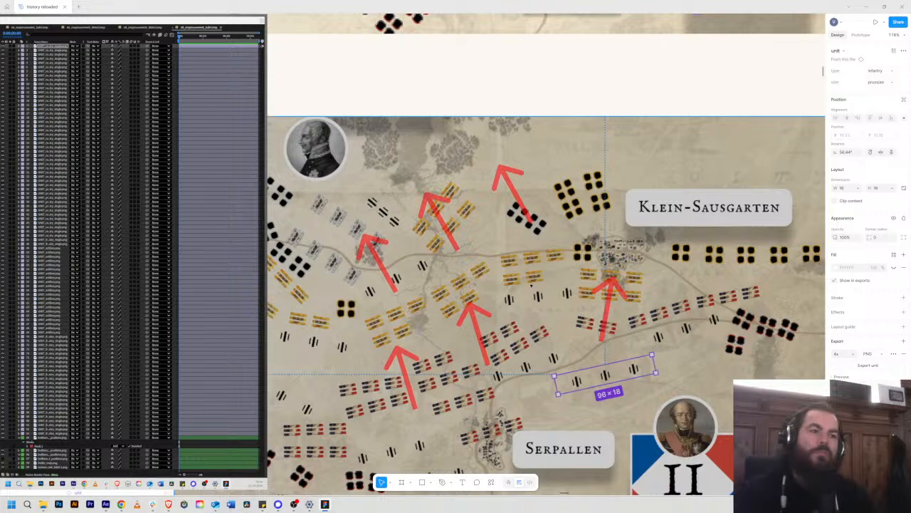
Step: Examine the unit positions and movement arrows on the 04:30 PM map and check the storyboard frame that follows it
{"action": "scroll", "coordinate": [538, 237], "scroll_direction": "down", "scroll_amount": 8}
{"action": "scroll", "coordinate": [590, 93], "scroll_direction": "down", "scroll_amount": 3}
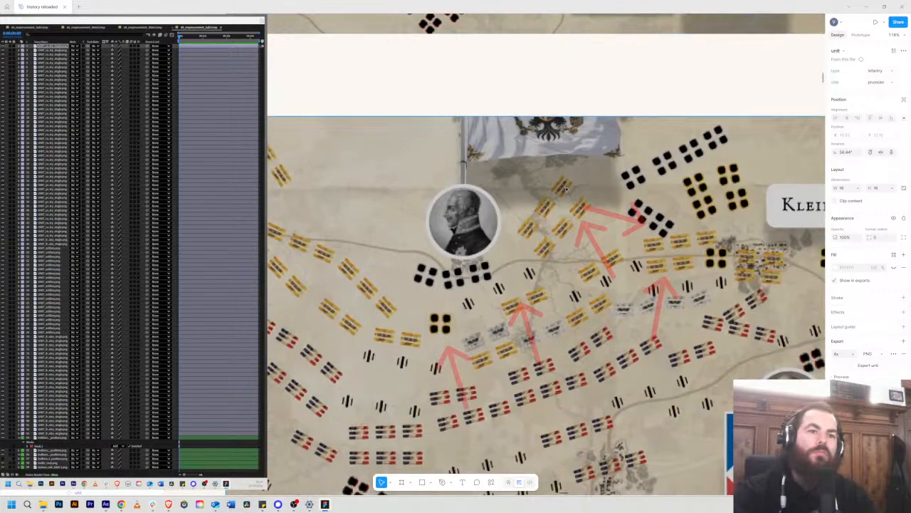
{"action": "scroll", "coordinate": [570, 221], "scroll_direction": "down", "scroll_amount": 1}
{"action": "scroll", "coordinate": [570, 220], "scroll_direction": "right", "scroll_amount": 1}
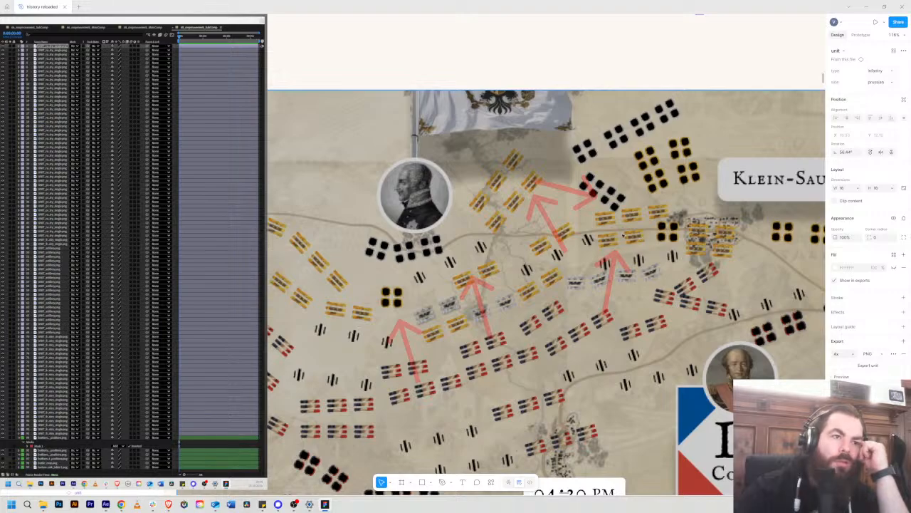
{"action": "left_click_drag", "start_coordinate": [578, 272], "coordinate": [563, 255]}
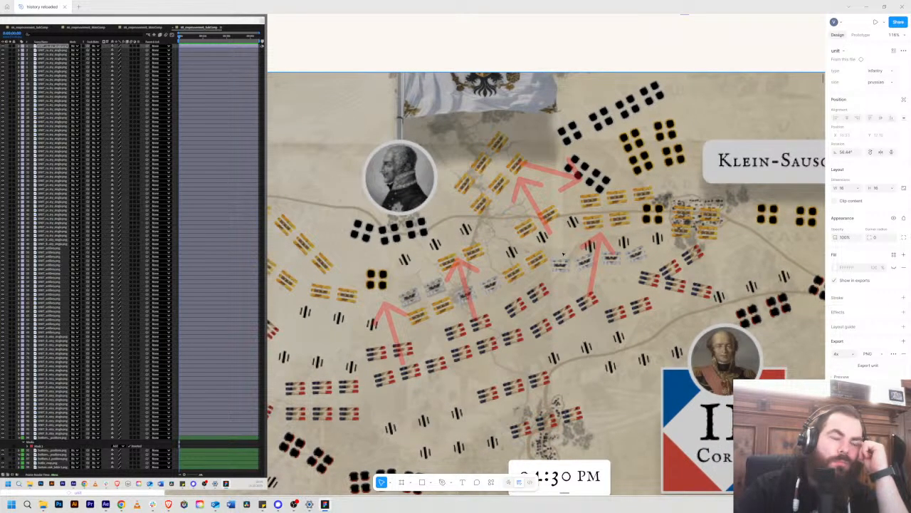
{"action": "scroll", "coordinate": [563, 254], "scroll_direction": "down", "scroll_amount": 10}
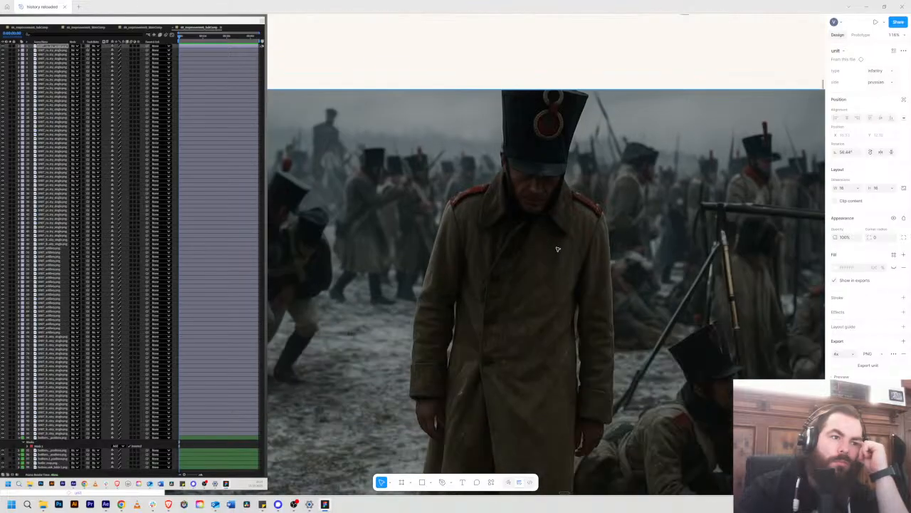
{"action": "scroll", "coordinate": [557, 249], "scroll_direction": "up", "scroll_amount": 8}
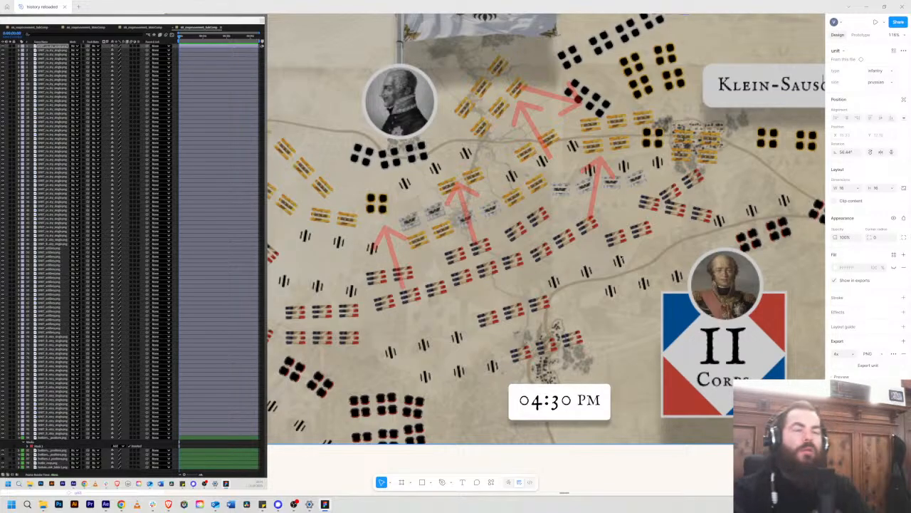
{"action": "scroll", "coordinate": [545, 245], "scroll_direction": "down", "scroll_amount": 5}
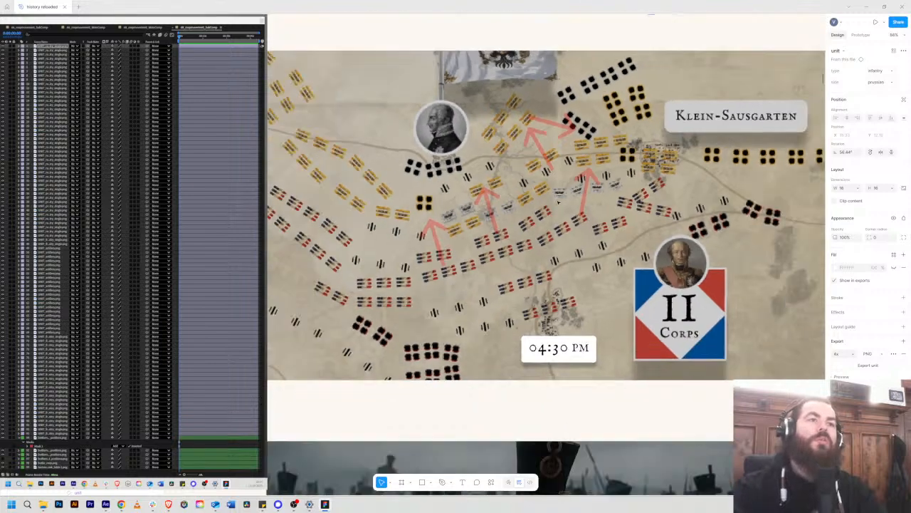
Step: Go back through the 04:00 PM and 03:30 PM maps and compare their unit positions and arrows with the 02:30 PM map
{"action": "scroll", "coordinate": [547, 182], "scroll_direction": "up", "scroll_amount": 10}
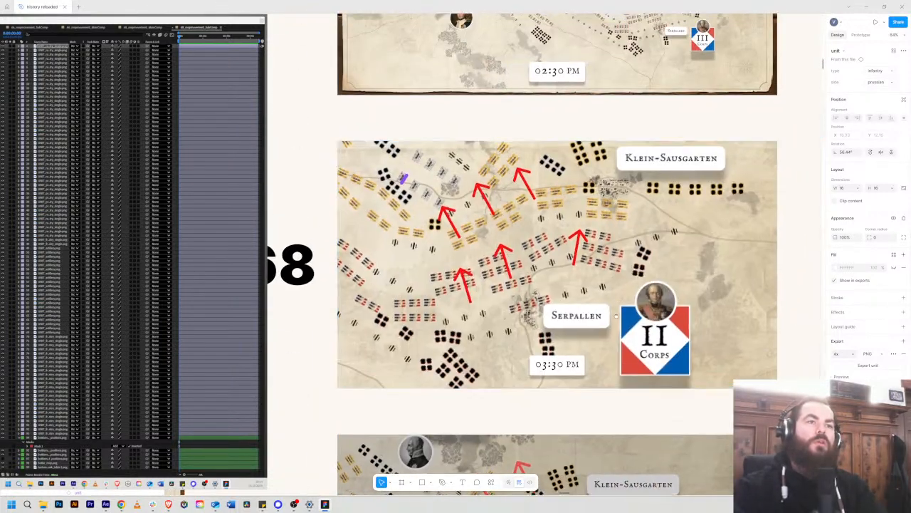
{"action": "left_click_drag", "start_coordinate": [617, 317], "coordinate": [582, 191]}
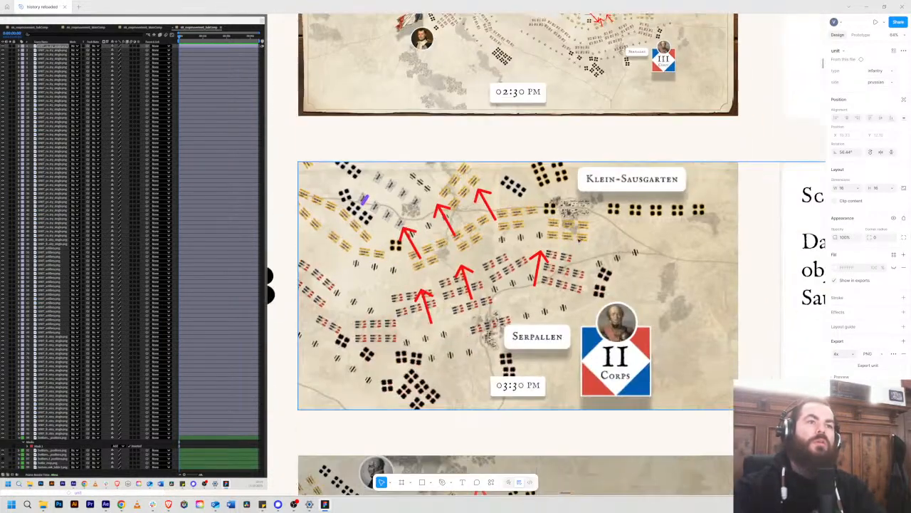
{"action": "scroll", "coordinate": [545, 309], "scroll_direction": "up", "scroll_amount": 1}
{"action": "scroll", "coordinate": [543, 310], "scroll_direction": "up", "scroll_amount": 1}
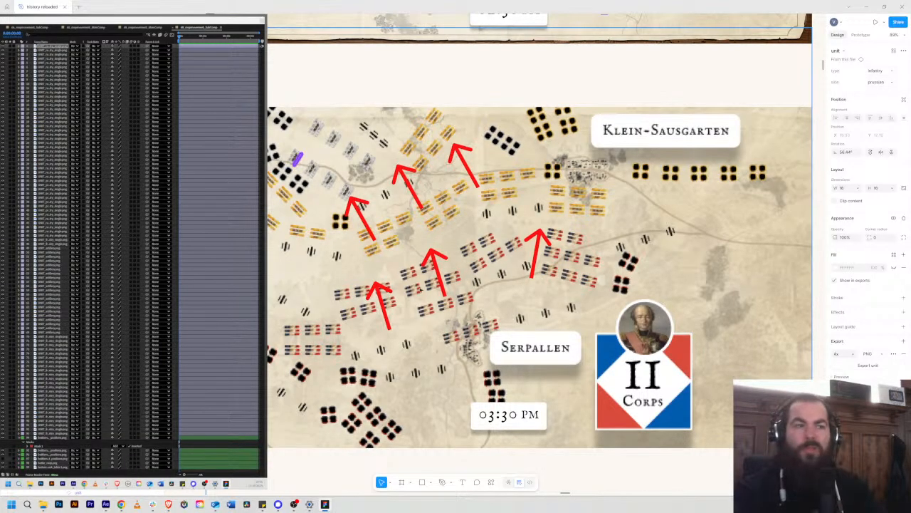
{"action": "left_click_drag", "start_coordinate": [489, 249], "coordinate": [558, 304]}
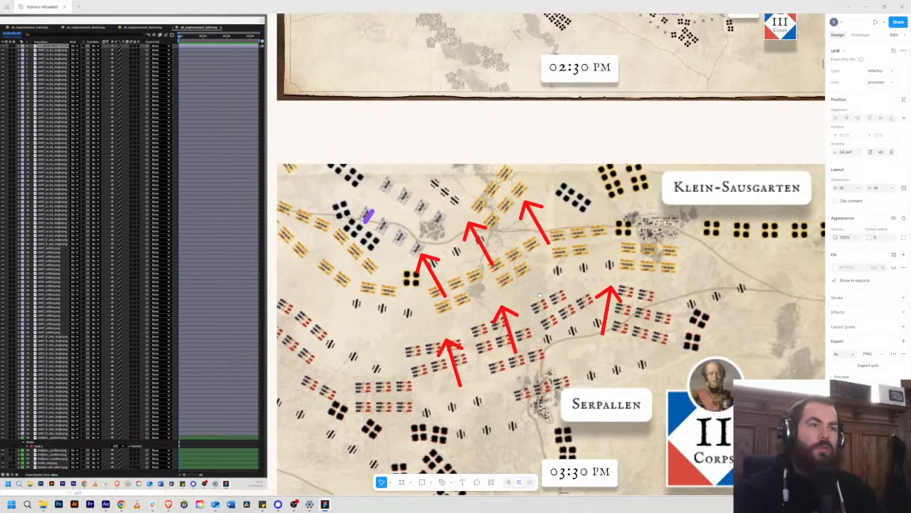
{"action": "scroll", "coordinate": [539, 284], "scroll_direction": "up", "scroll_amount": 5}
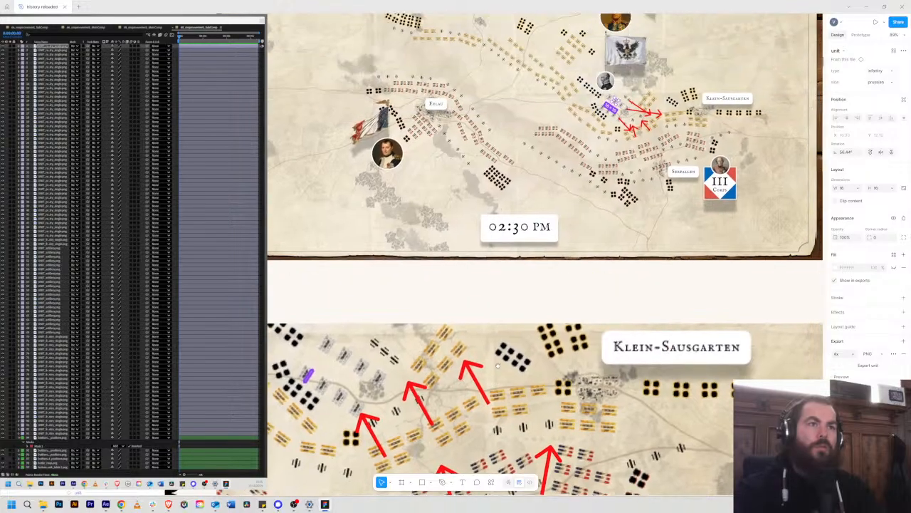
{"action": "scroll", "coordinate": [593, 198], "scroll_direction": "up", "scroll_amount": 6}
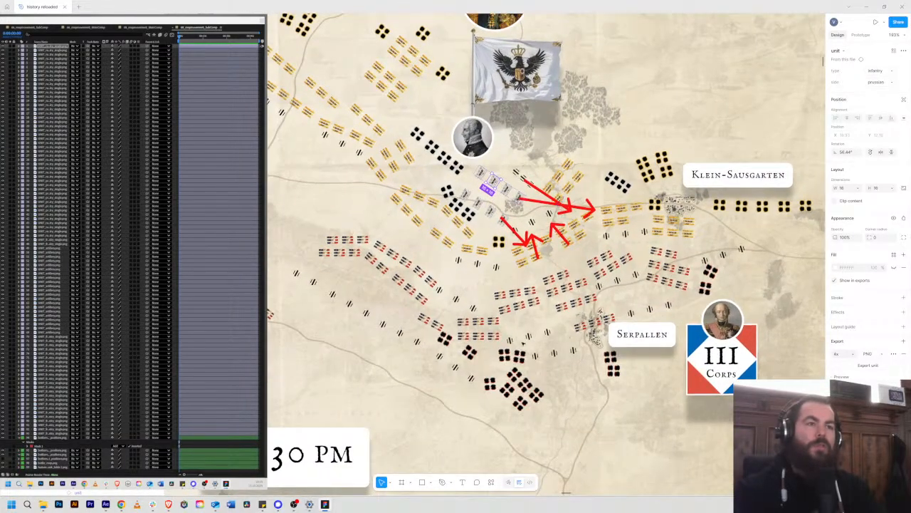
{"action": "scroll", "coordinate": [561, 202], "scroll_direction": "down", "scroll_amount": 5}
{"action": "scroll", "coordinate": [525, 193], "scroll_direction": "up", "scroll_amount": 5}
{"action": "scroll", "coordinate": [525, 193], "scroll_direction": "down", "scroll_amount": 8}
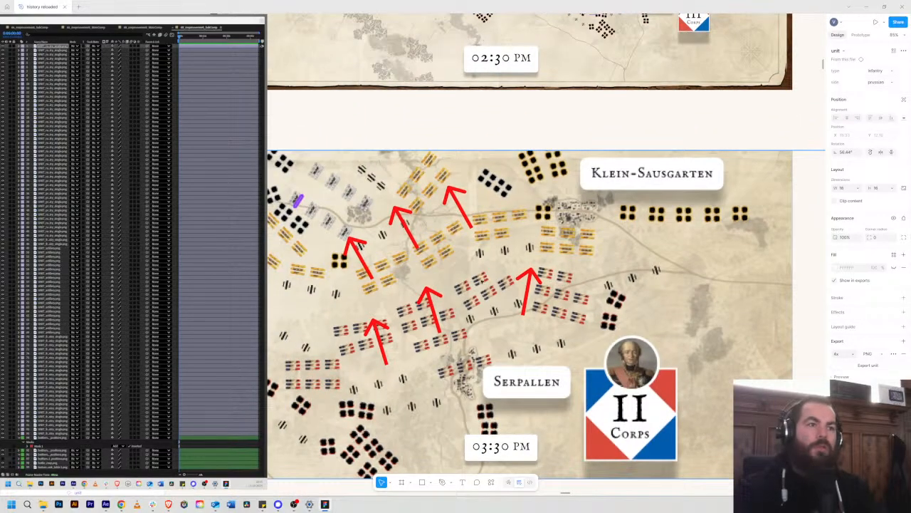
{"action": "scroll", "coordinate": [545, 299], "scroll_direction": "left", "scroll_amount": 3}
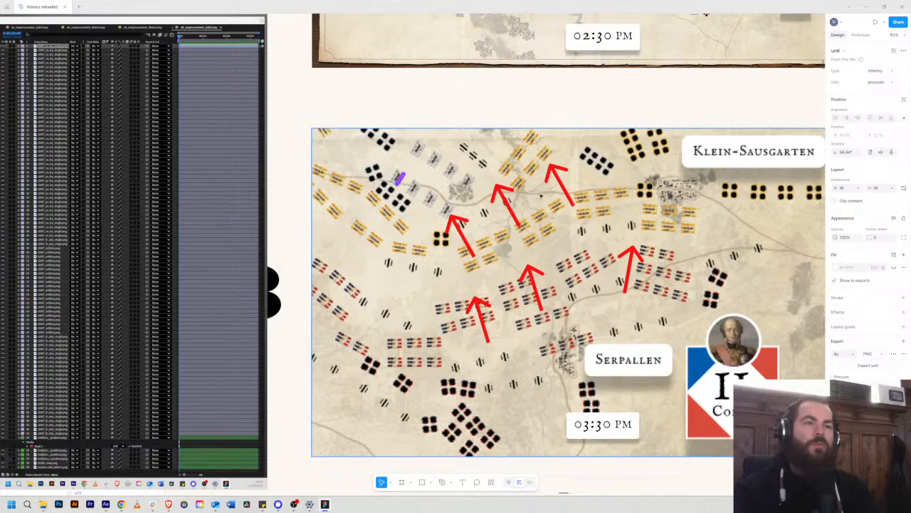
{"action": "scroll", "coordinate": [550, 205], "scroll_direction": "right", "scroll_amount": 5}
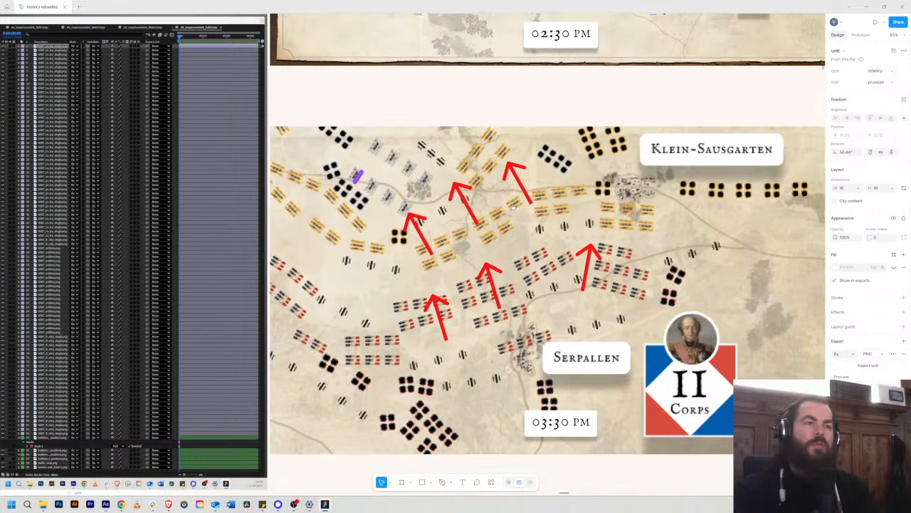
{"action": "scroll", "coordinate": [546, 282], "scroll_direction": "left", "scroll_amount": 3}
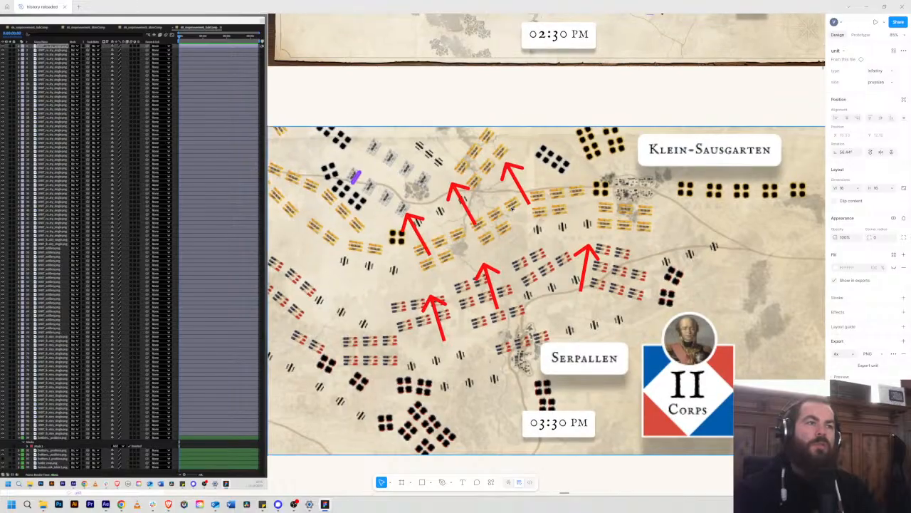